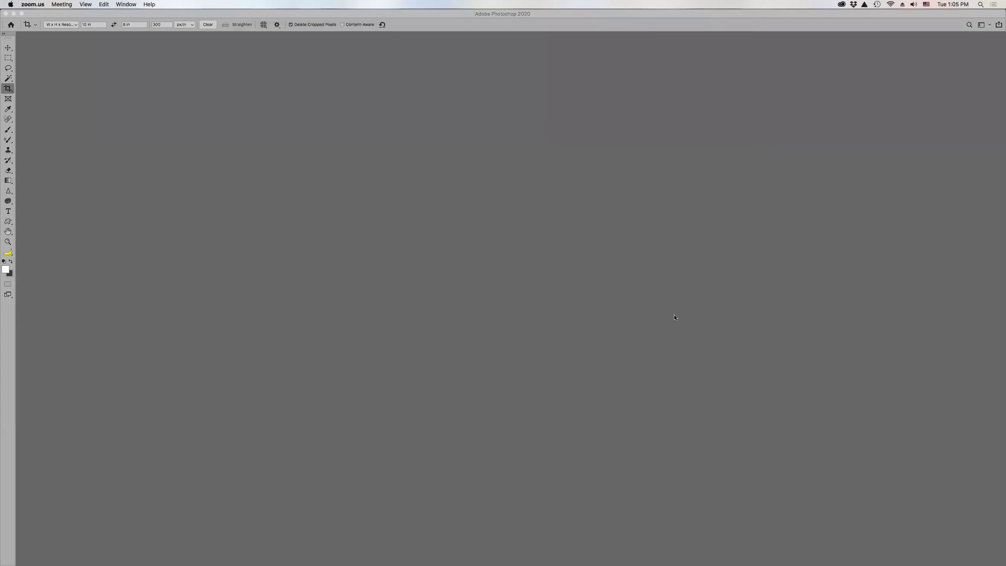
Step: Open Dynamic Skin Softener.jpg from the June 2 folder in Bridge into Photoshop
mouse_move(533, 561)
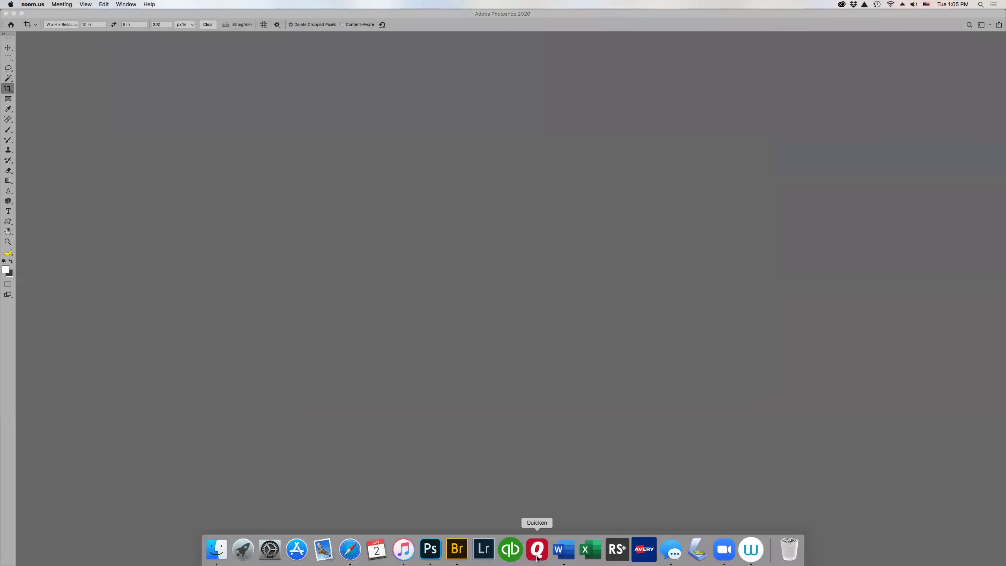
click(457, 551)
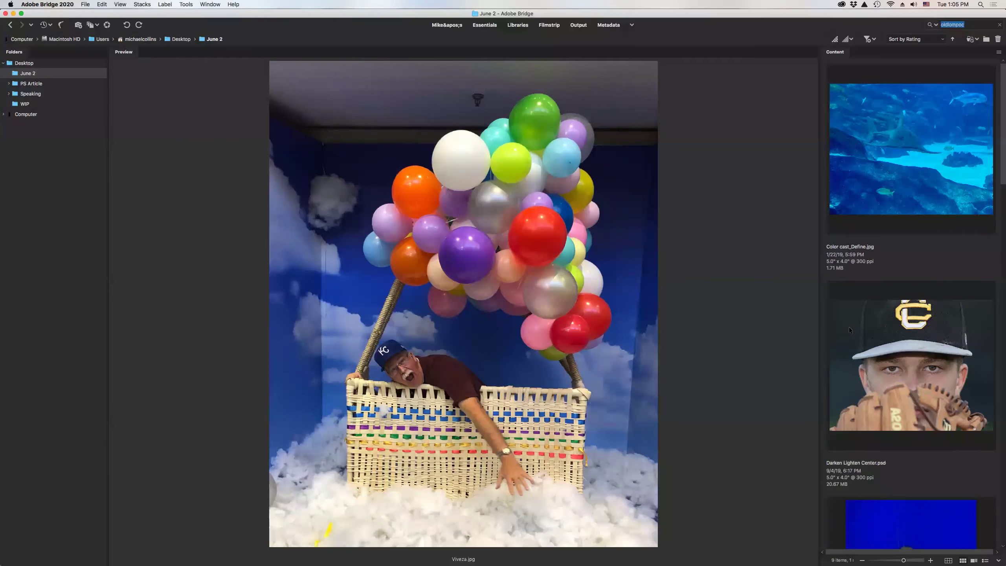
scroll(883, 374, down, 5)
scroll(883, 374, up, 3)
double_click(883, 374)
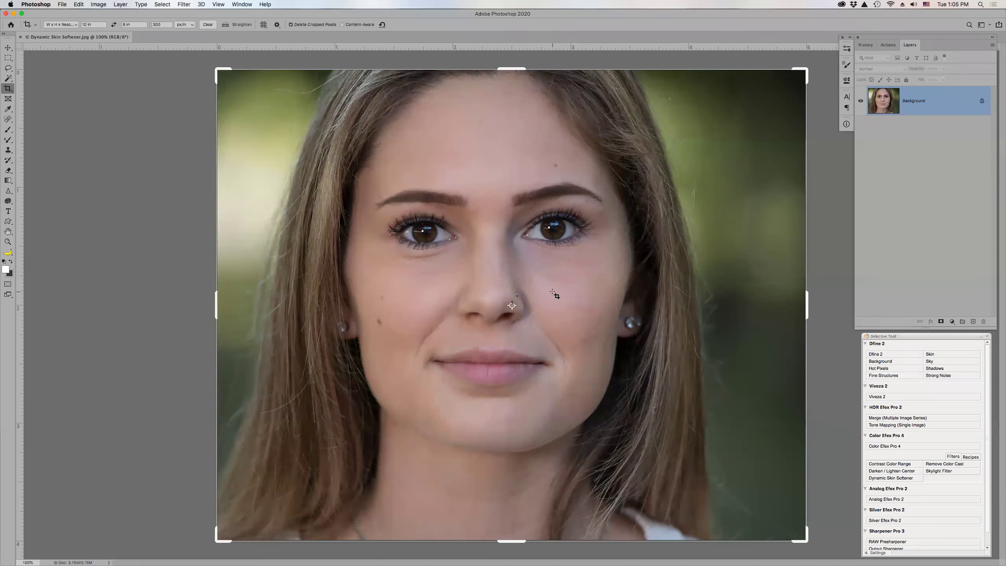
key(z)
click(533, 283)
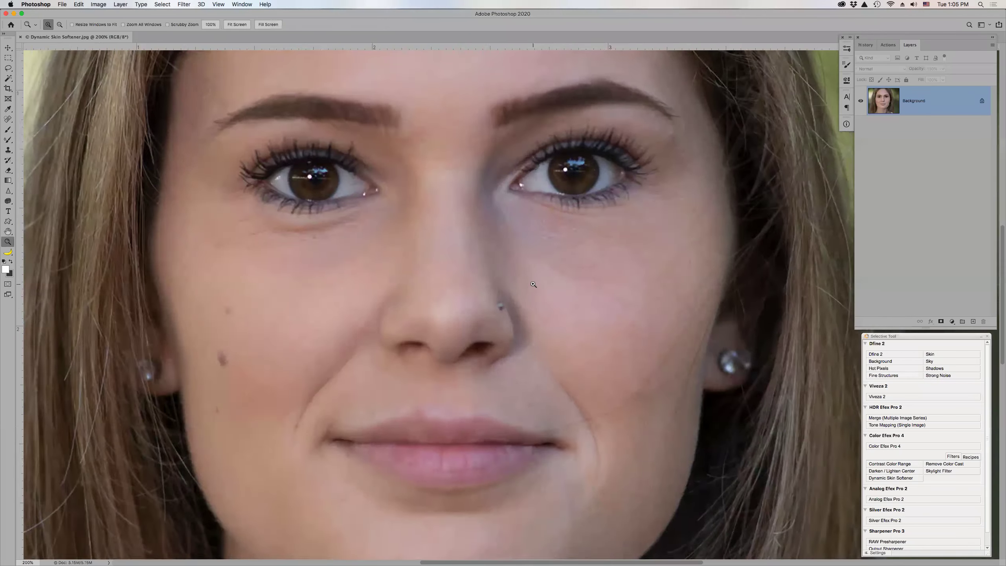
click(533, 283)
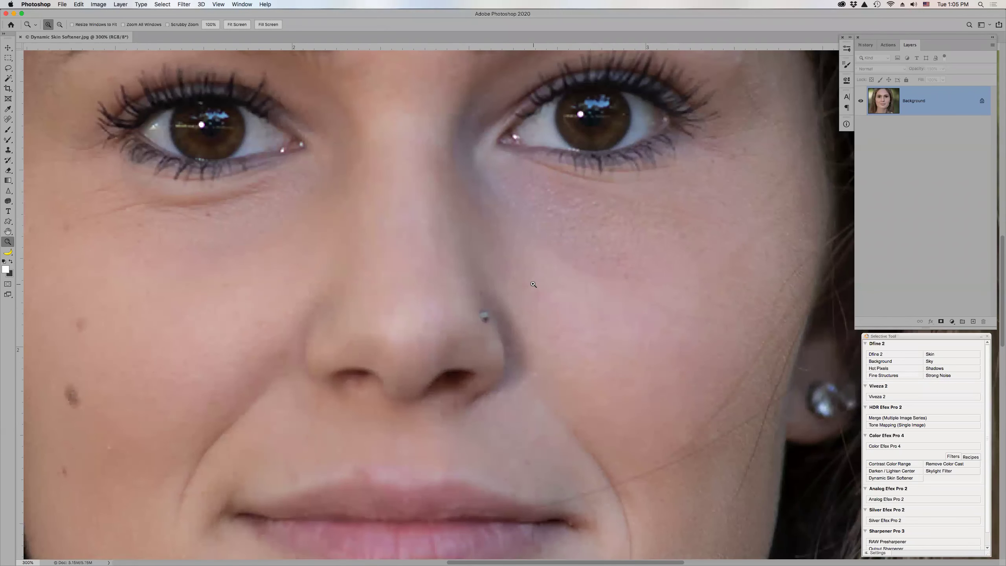
key(super+1)
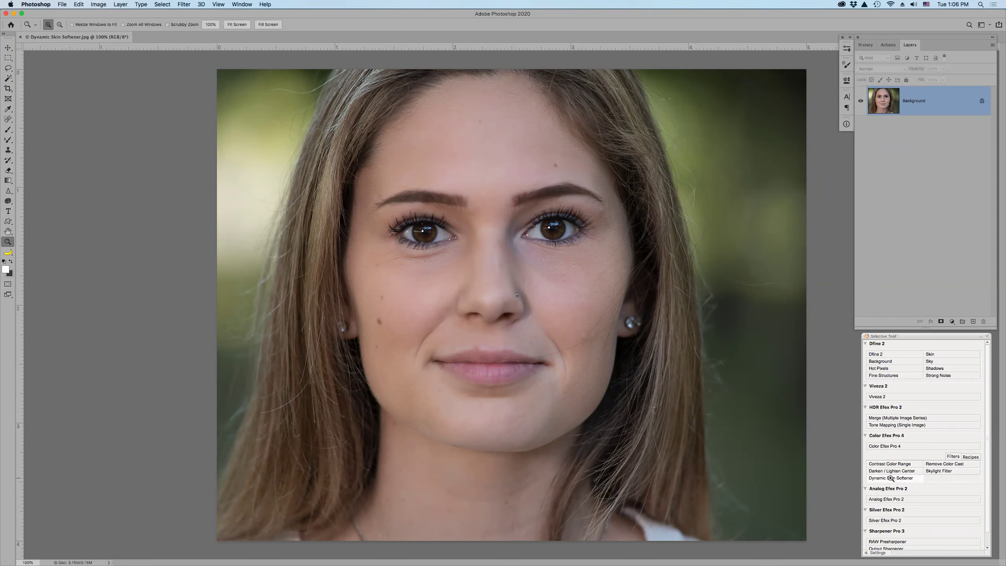
click(886, 446)
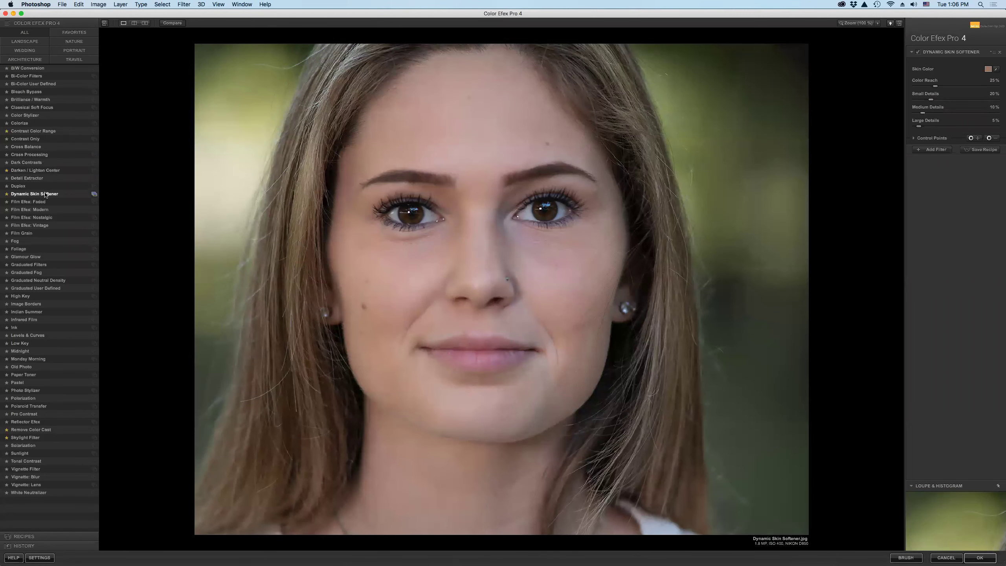
click(946, 557)
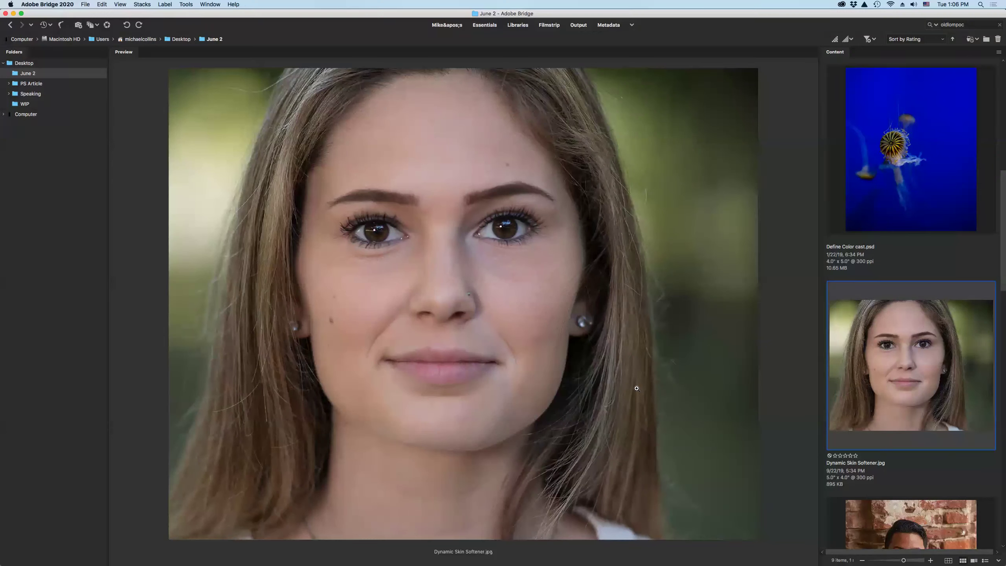
key(super+Tab)
key(super+Tab)
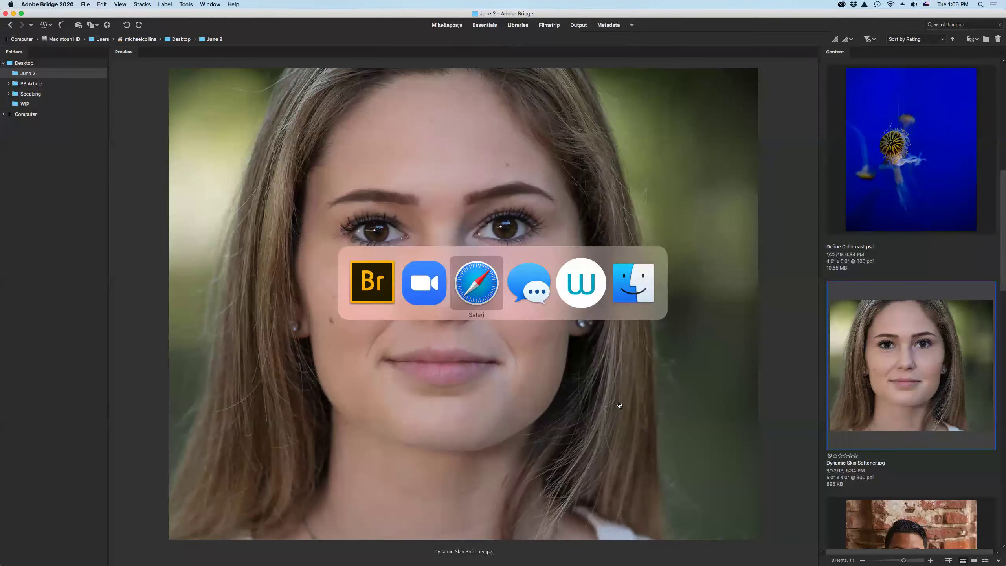
key(super+Tab)
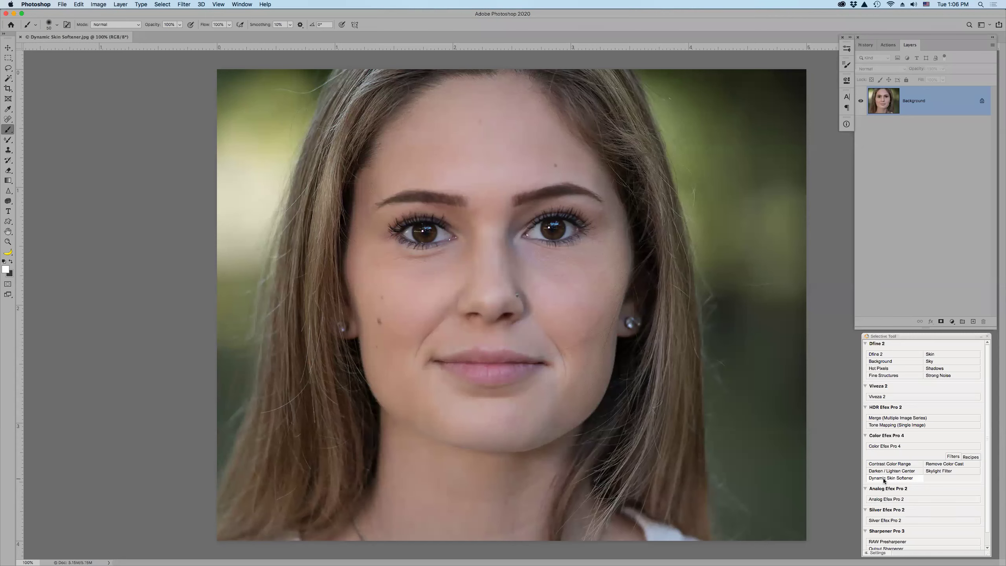
Step: Launch the Dynamic Skin Softener filter, dismissing the problem report and the crash report unsent
click(899, 478)
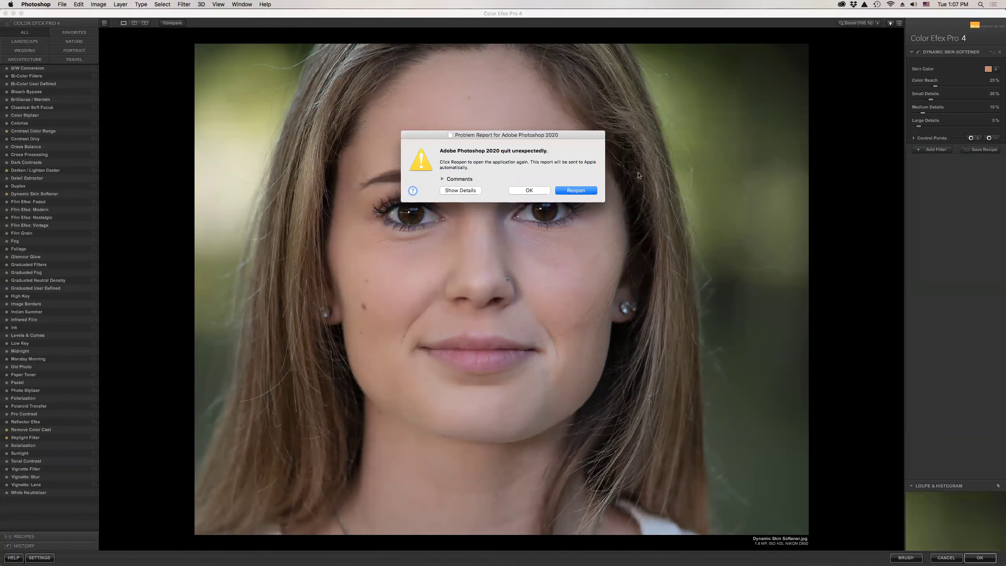
click(530, 190)
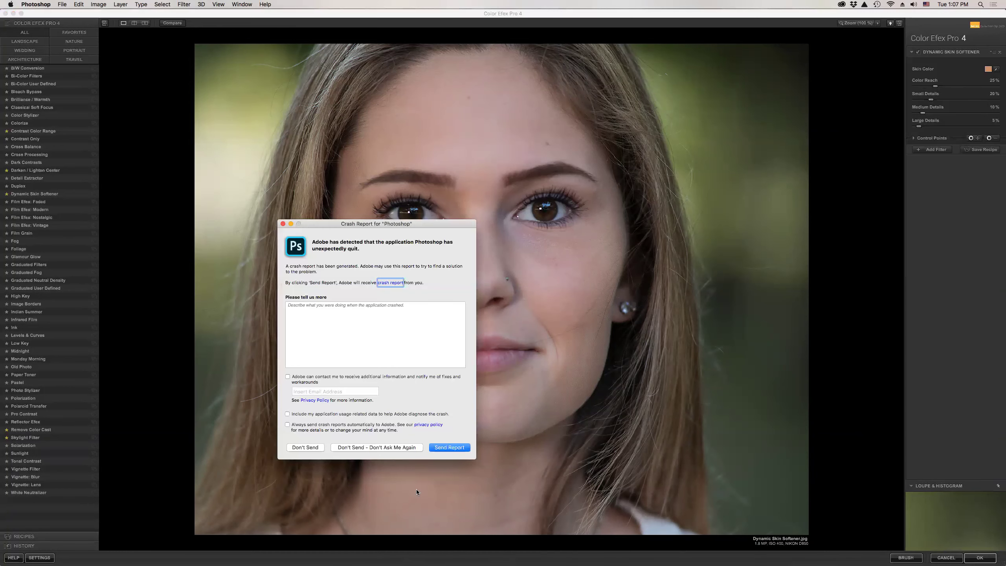
click(311, 447)
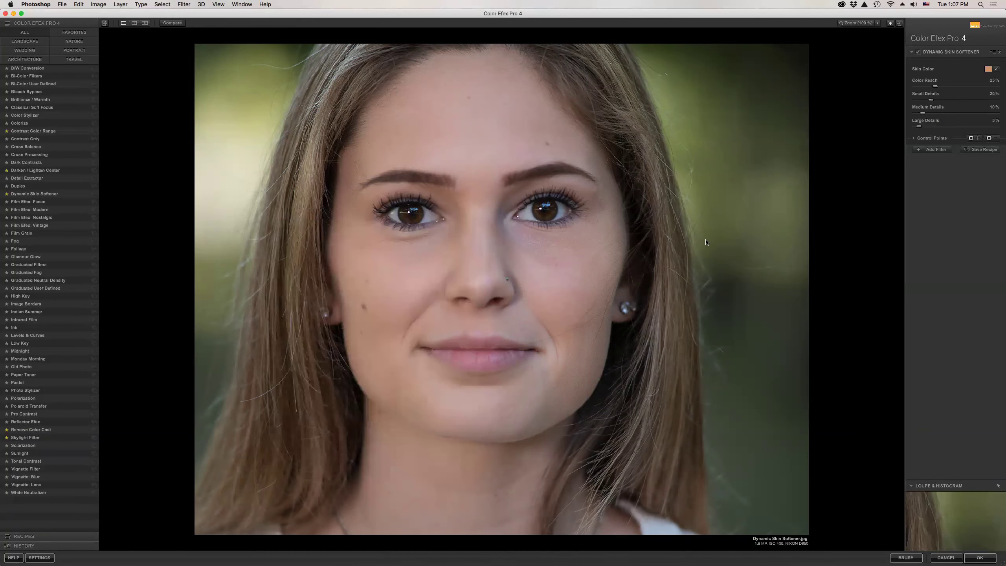
mouse_move(530, 560)
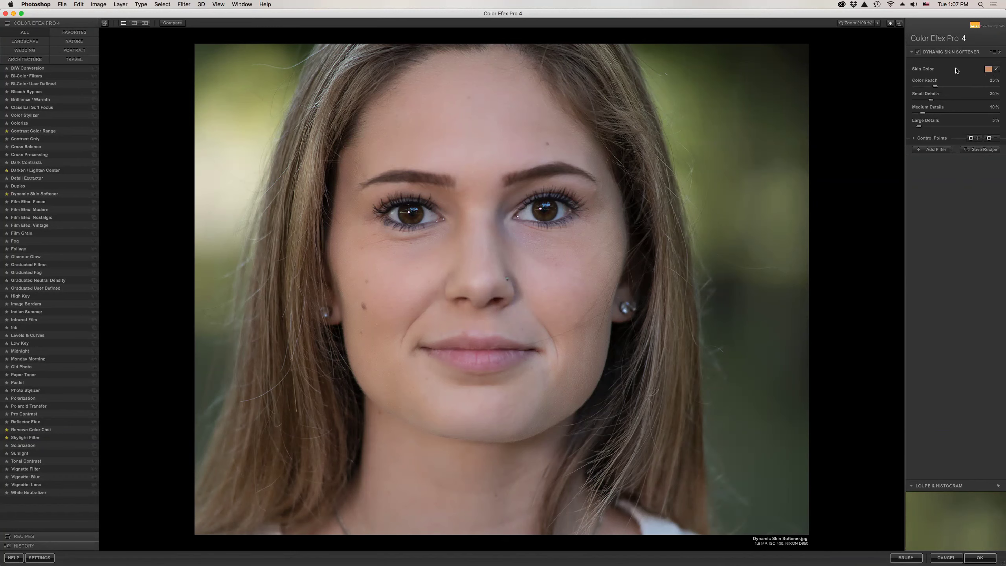
Step: Sample the forehead as the skin colour and apply it as a 'Dynamic Skin Softener (CEP 4)' layer
click(997, 71)
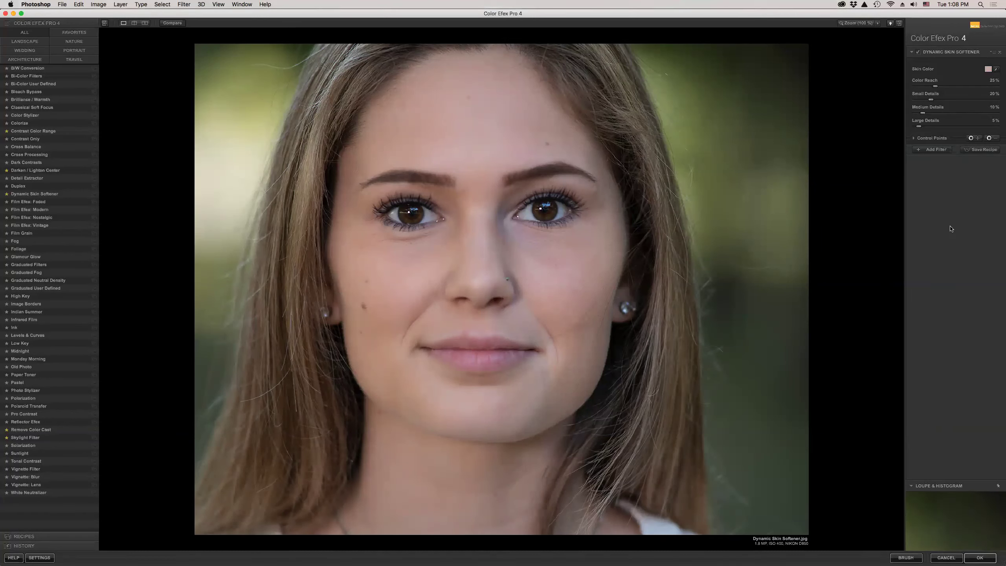
click(979, 557)
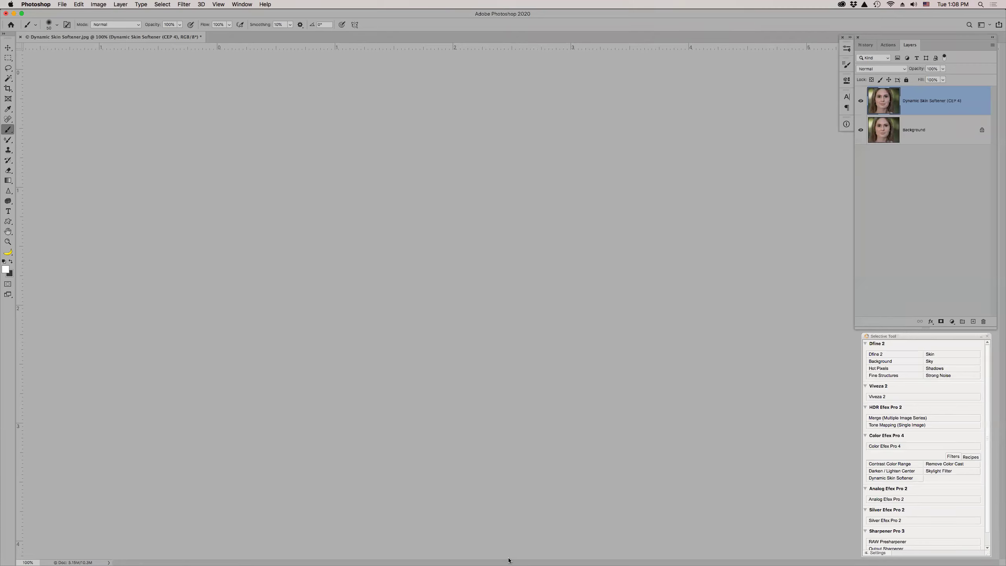
Step: Toggle the softened layer against the original and zoom to 400% on the forehead
mouse_move(499, 555)
click(861, 101)
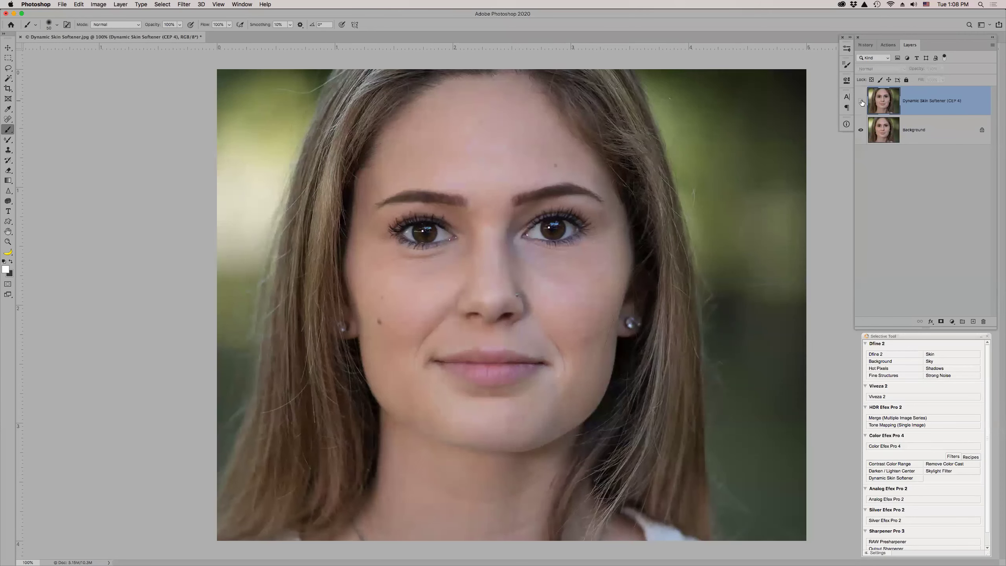
click(861, 102)
key(z)
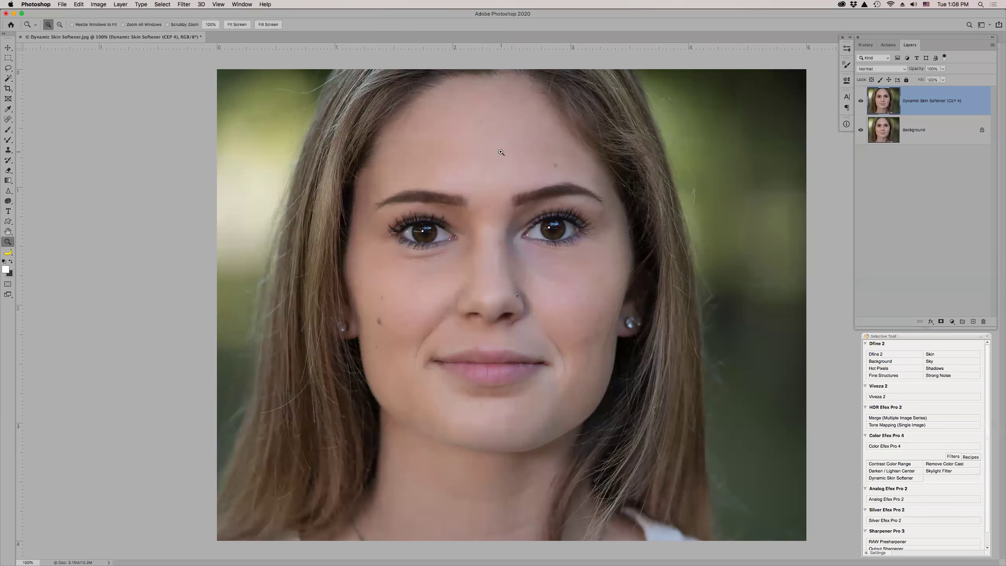
click(498, 169)
click(499, 169)
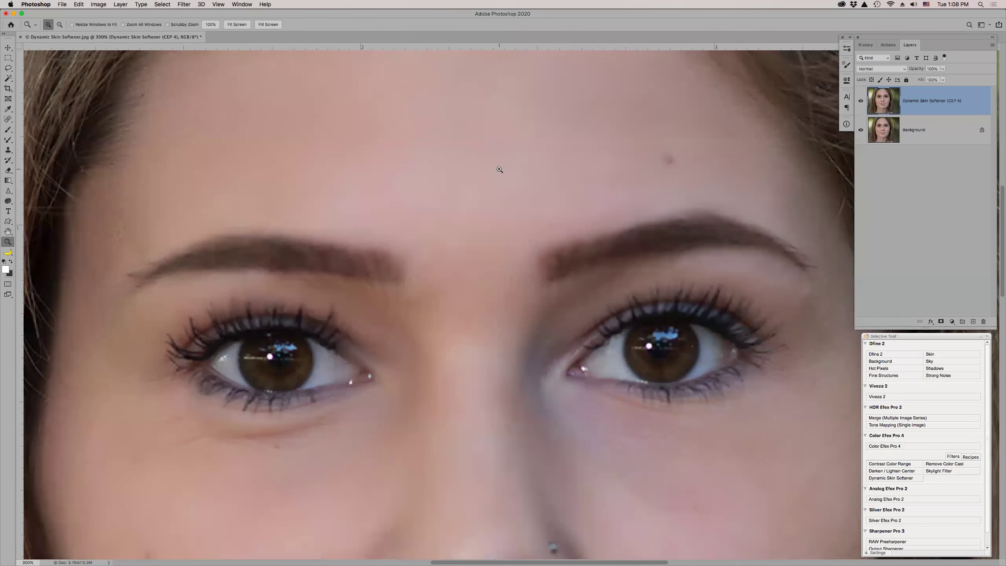
click(499, 169)
scroll(509, 175, up, 5)
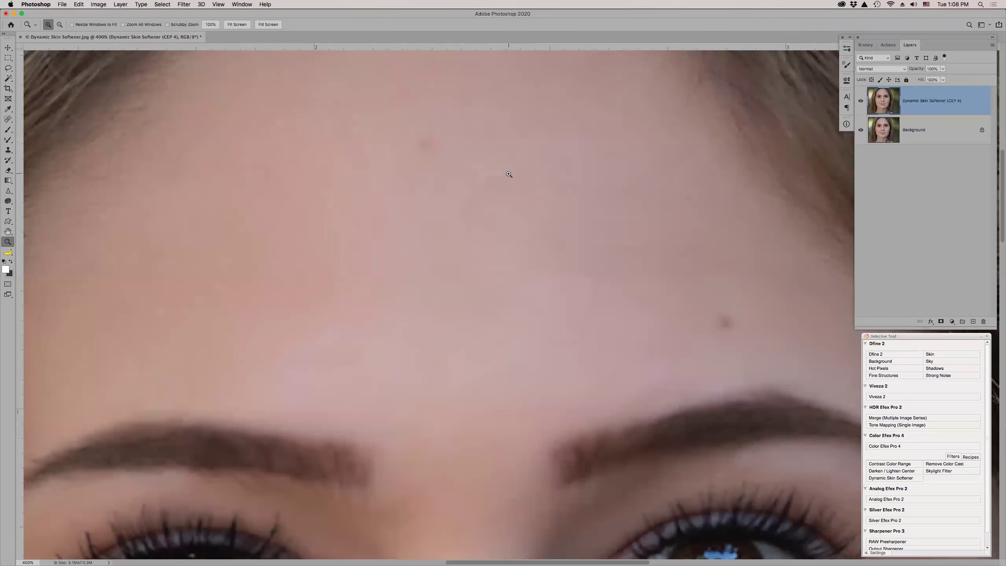
Step: Compare skin texture at 400%, then lower the softened layer's opacity and zoom back out
click(861, 102)
scroll(778, 154, down, 8)
scroll(778, 154, down, 2)
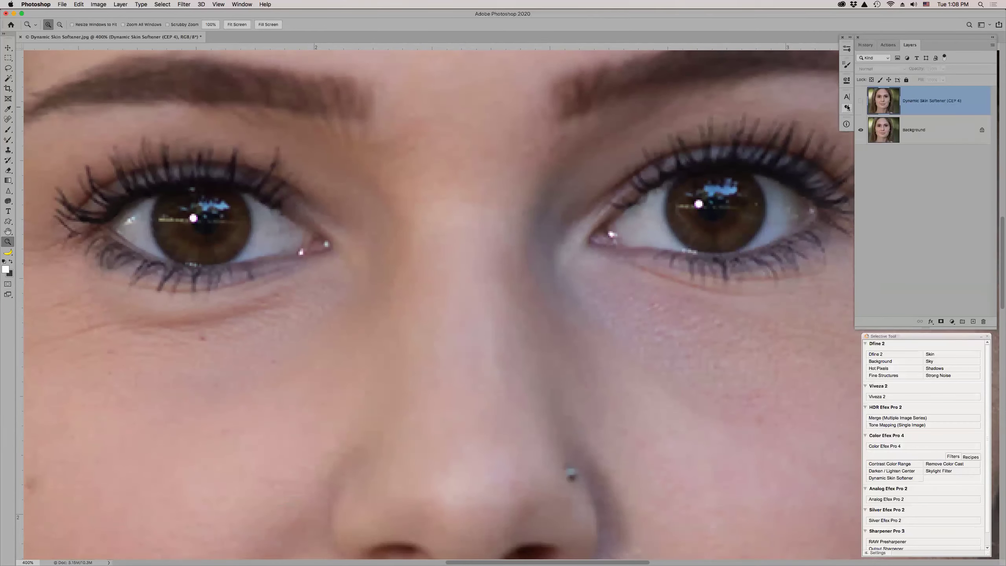
click(861, 102)
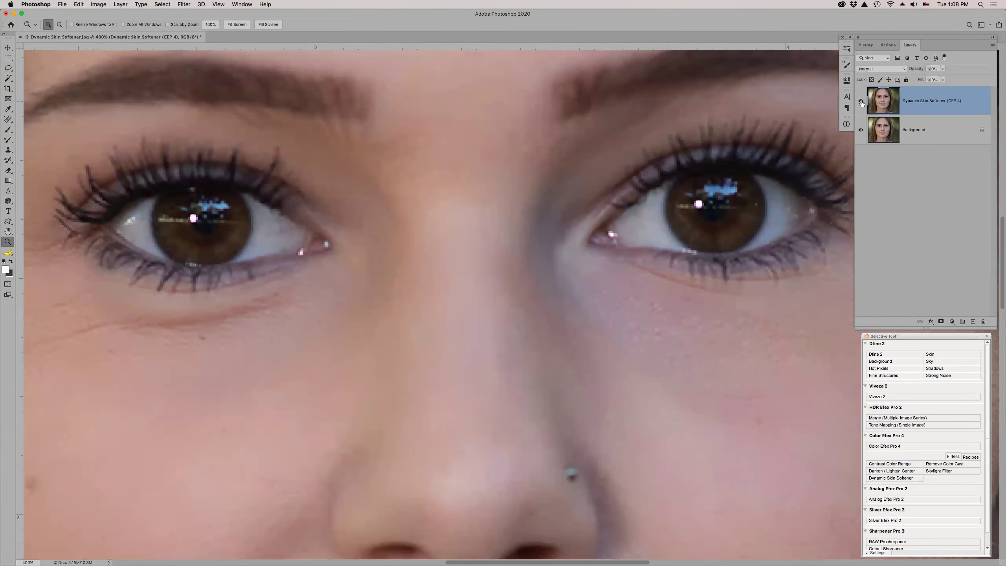
scroll(825, 124, up, 6)
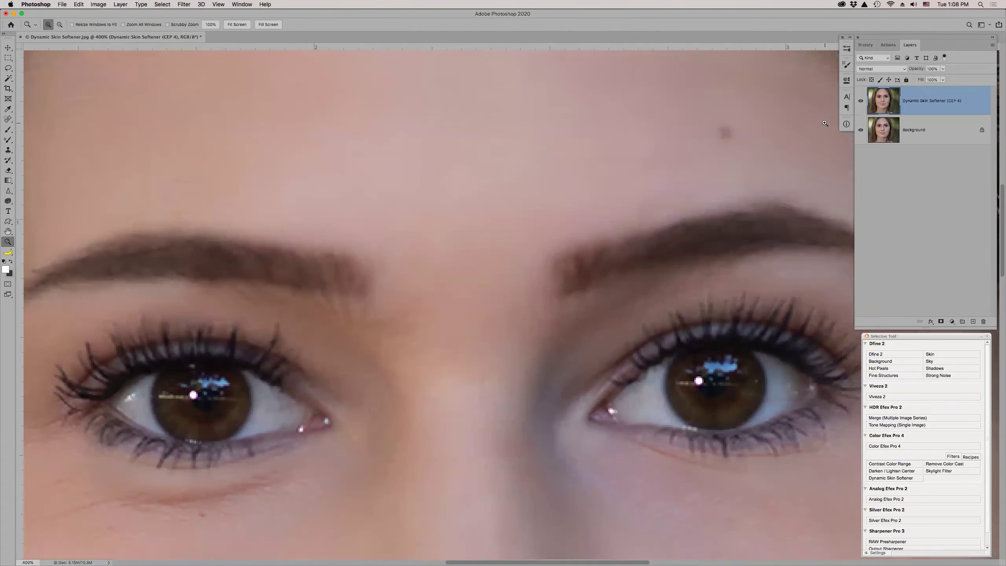
drag(919, 70, 909, 71)
key(super+1)
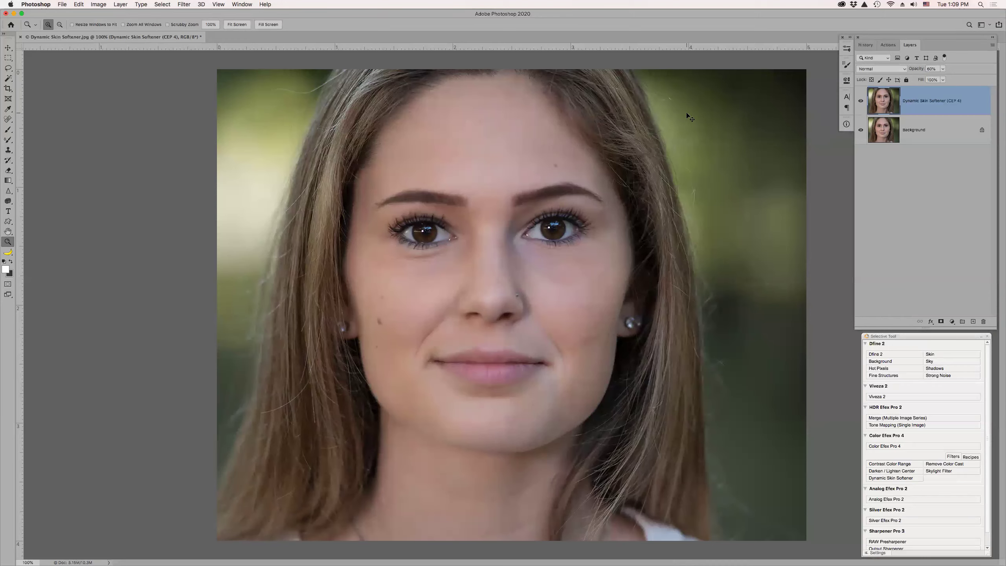
Step: Close the softened portrait without saving and open DynSkinSoft.jpg from Bridge
key(super+w)
key(super+d)
key(super+Tab)
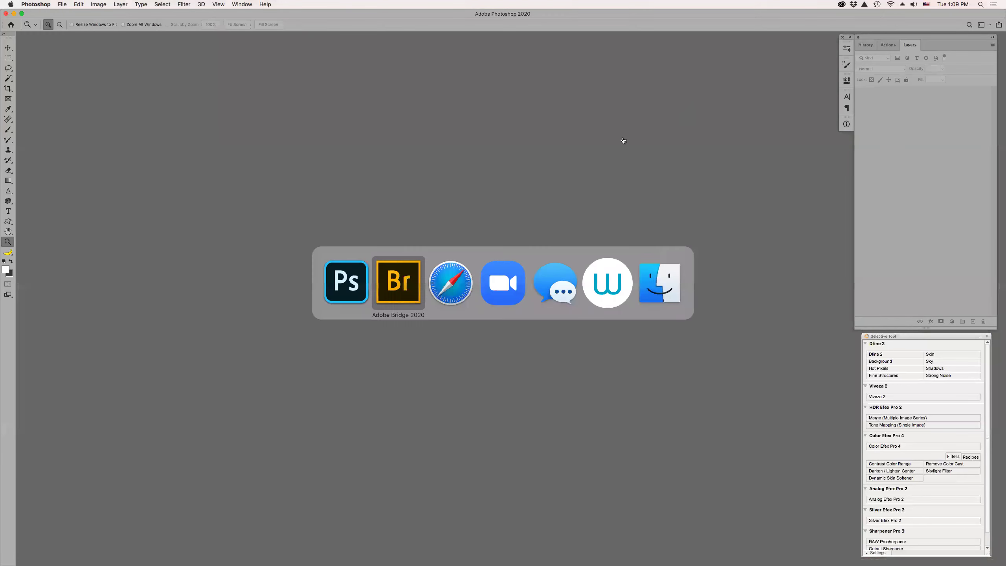
scroll(886, 268, down, 5)
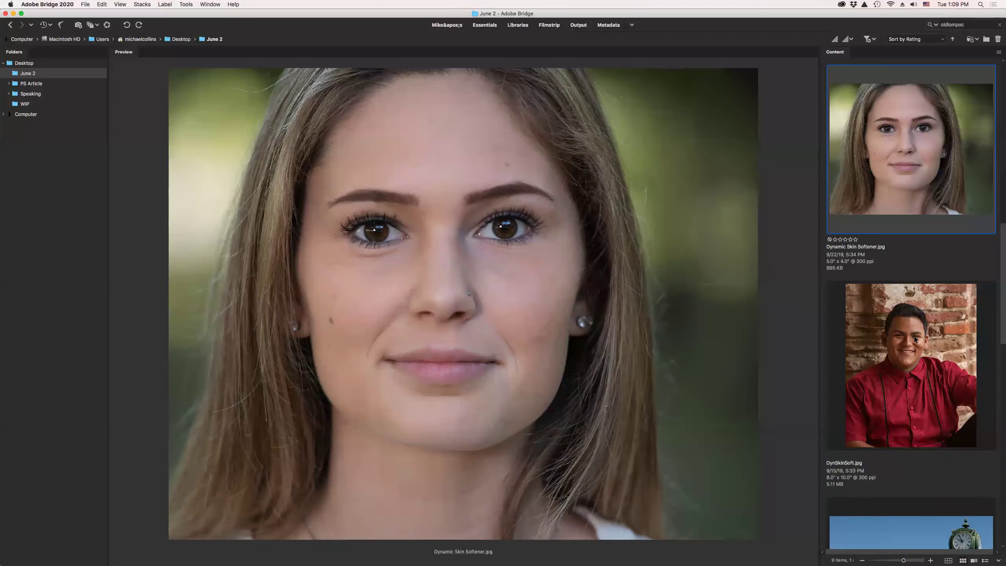
click(915, 339)
double_click(915, 339)
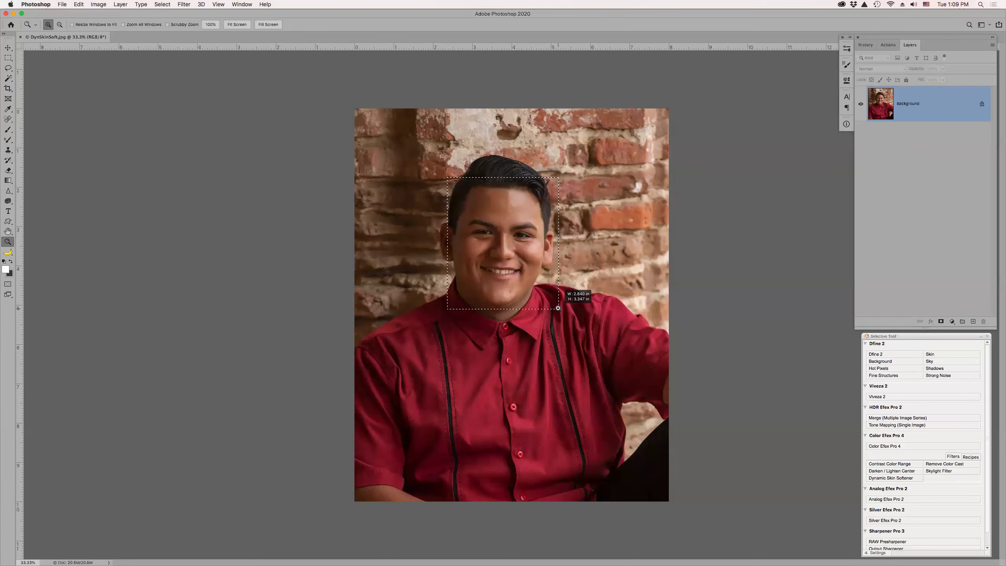
Step: Zoom in on the young man's face and launch the Dynamic Skin Softener filter
drag(448, 177, 557, 308)
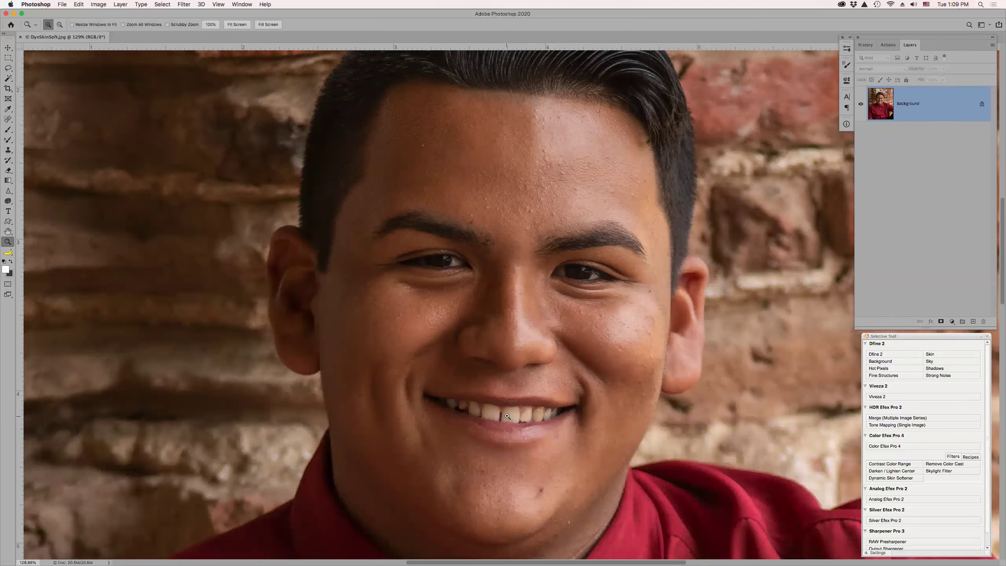
scroll(549, 367, down, 5)
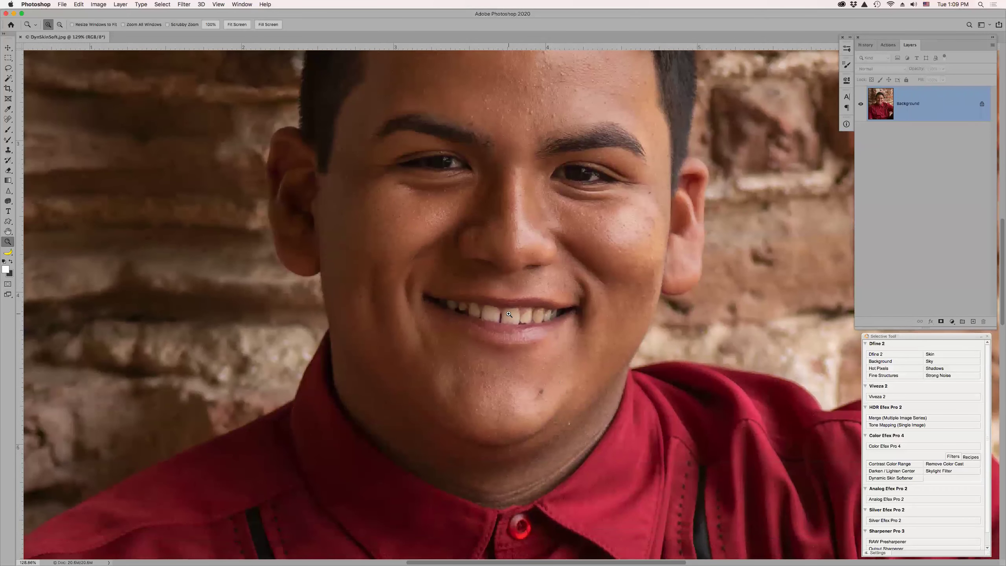
scroll(509, 314, up, 4)
scroll(494, 304, up, 1)
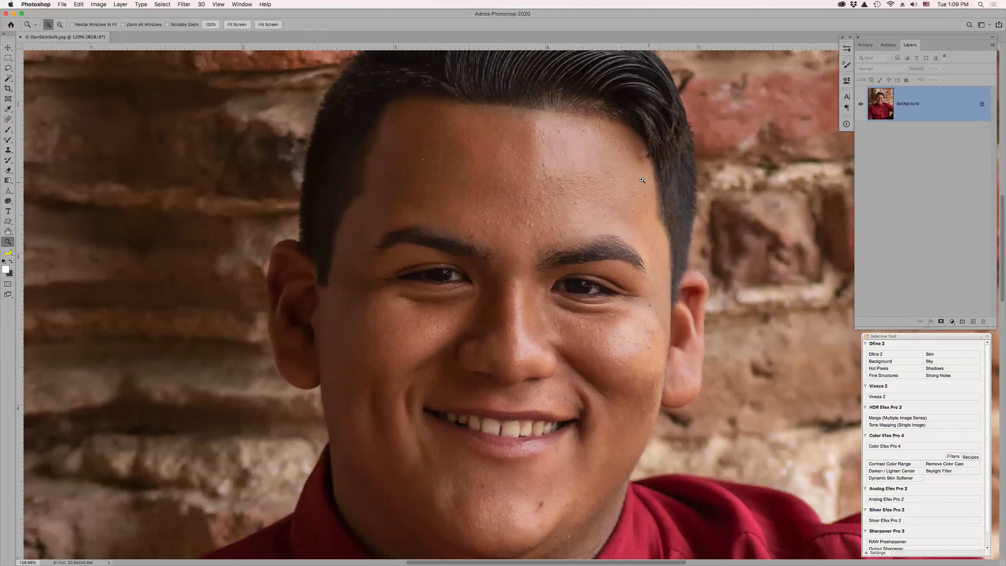
scroll(551, 167, down, 1)
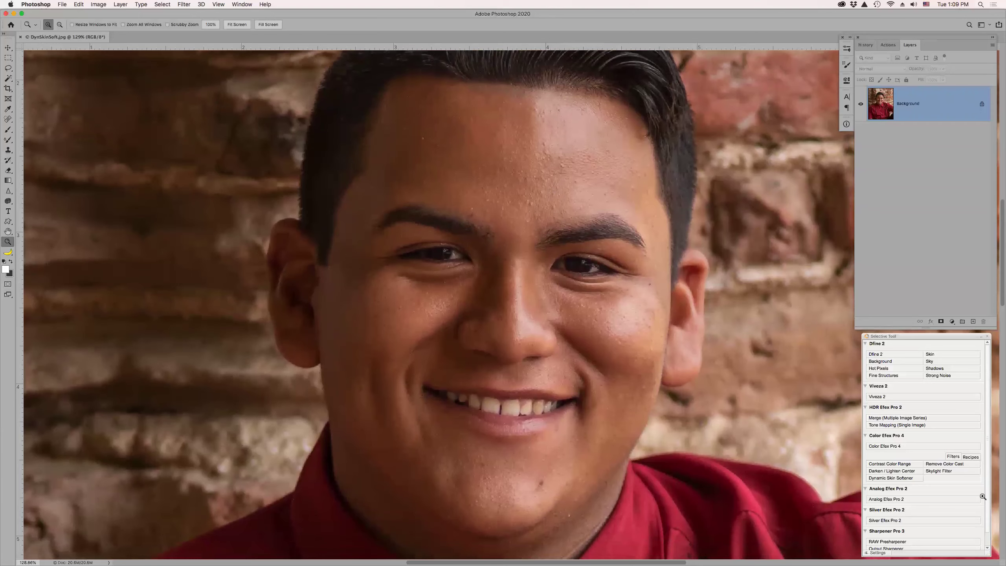
click(891, 478)
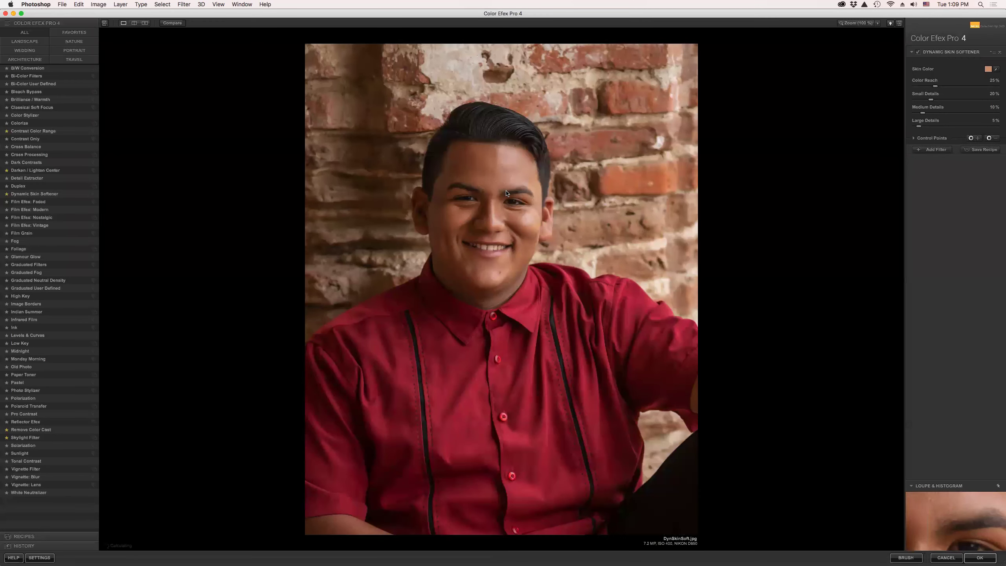
Step: View the portrait at 100% and sample the skin colour from the forehead
click(862, 22)
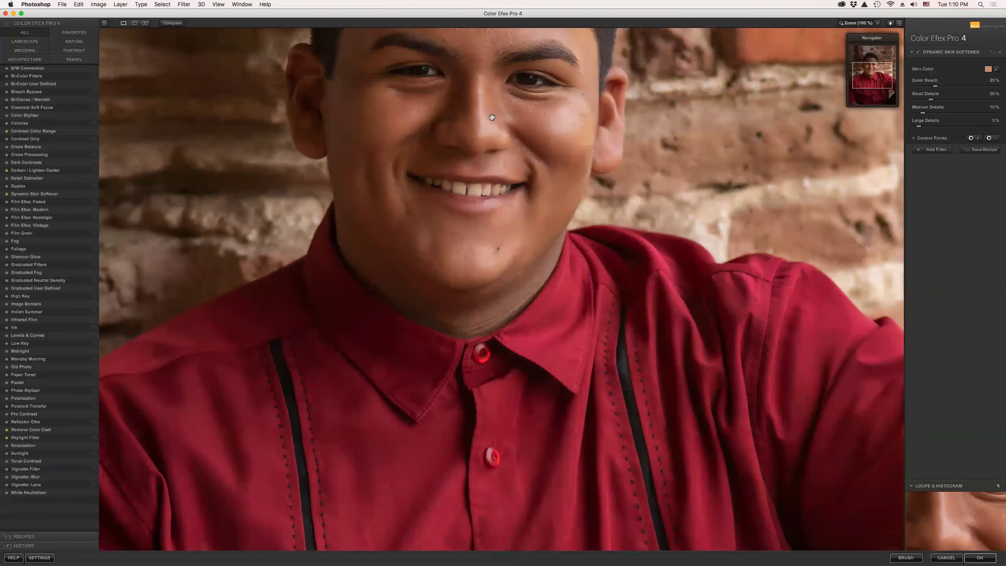
drag(491, 124, 487, 314)
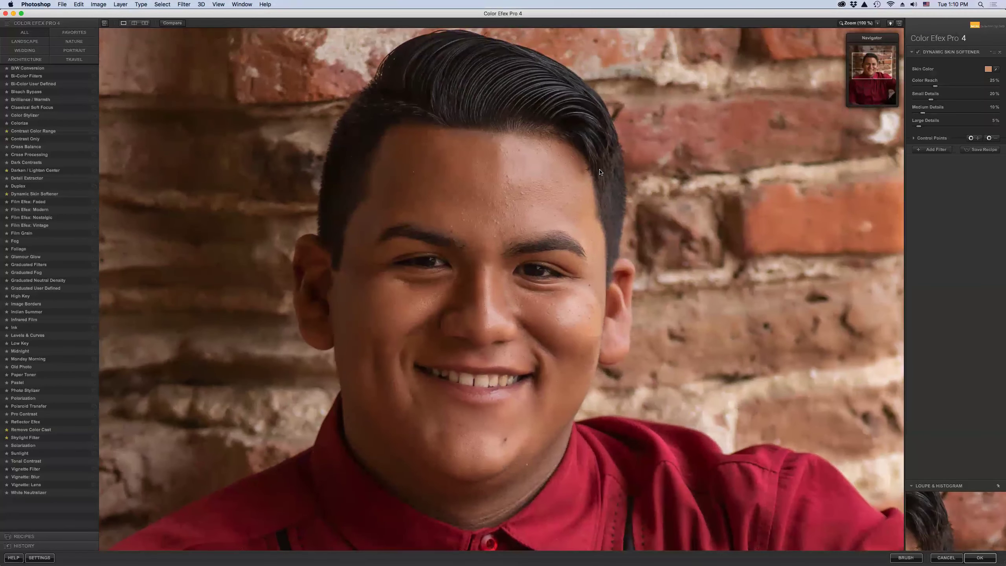
click(998, 70)
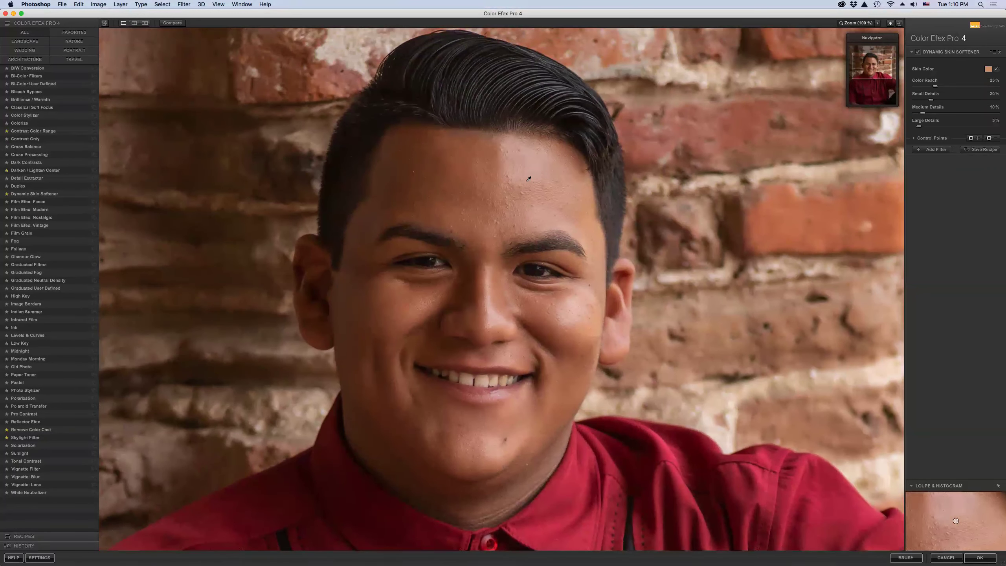
click(504, 190)
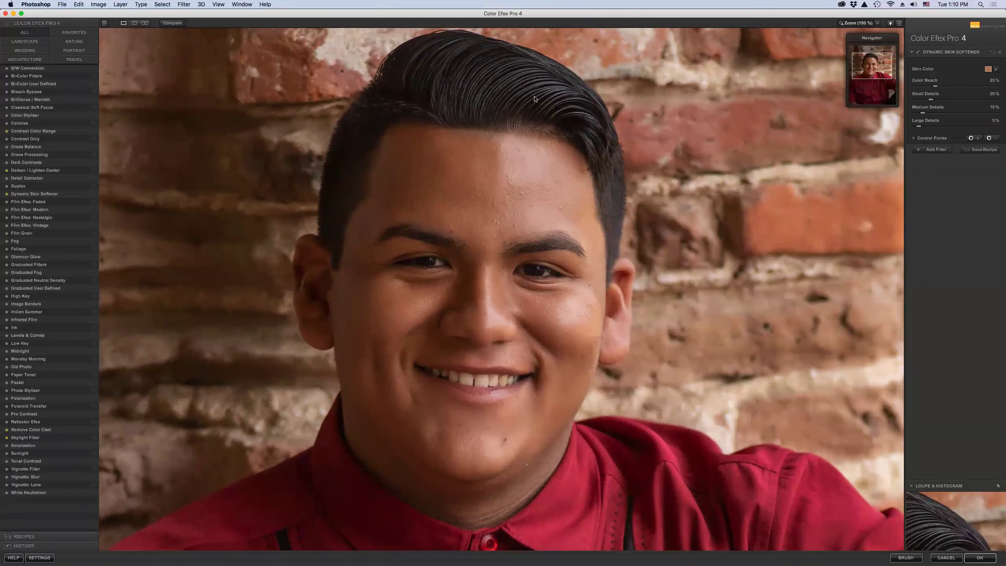
Step: Compare original and softened previews, then apply the softening as a new layer
click(173, 23)
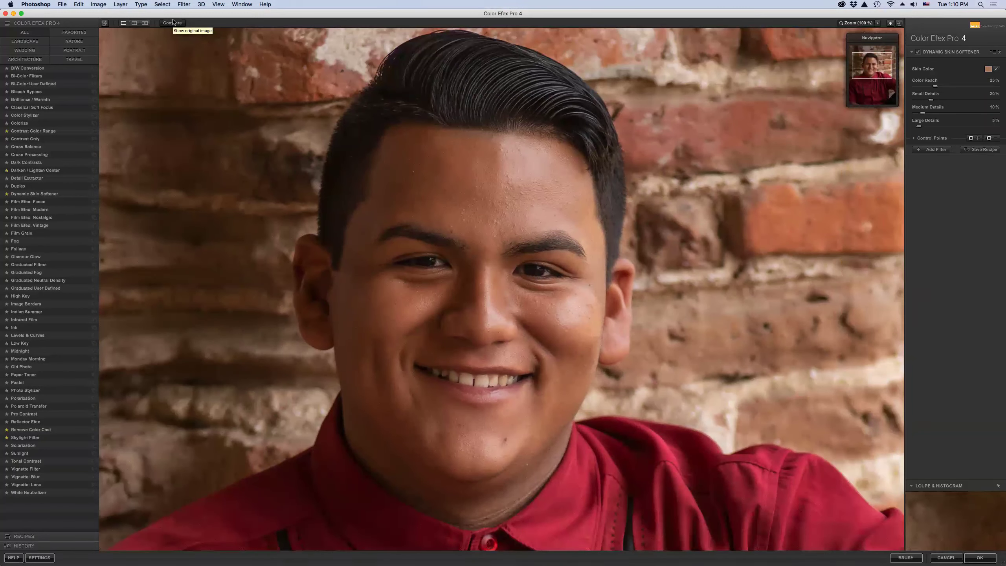
click(174, 23)
click(173, 23)
click(173, 23)
click(173, 23)
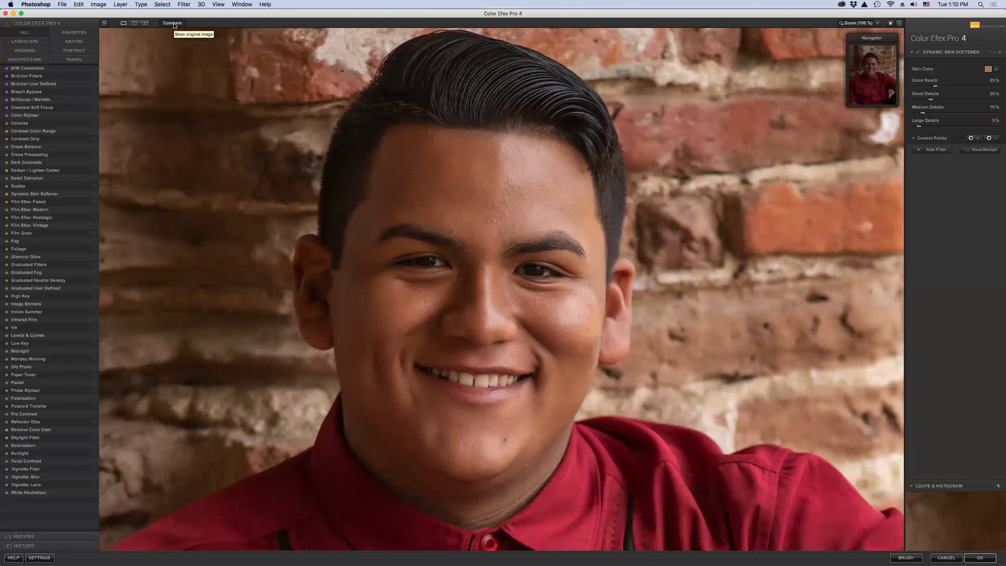
click(173, 23)
click(173, 23)
click(173, 23)
click(173, 23)
click(173, 23)
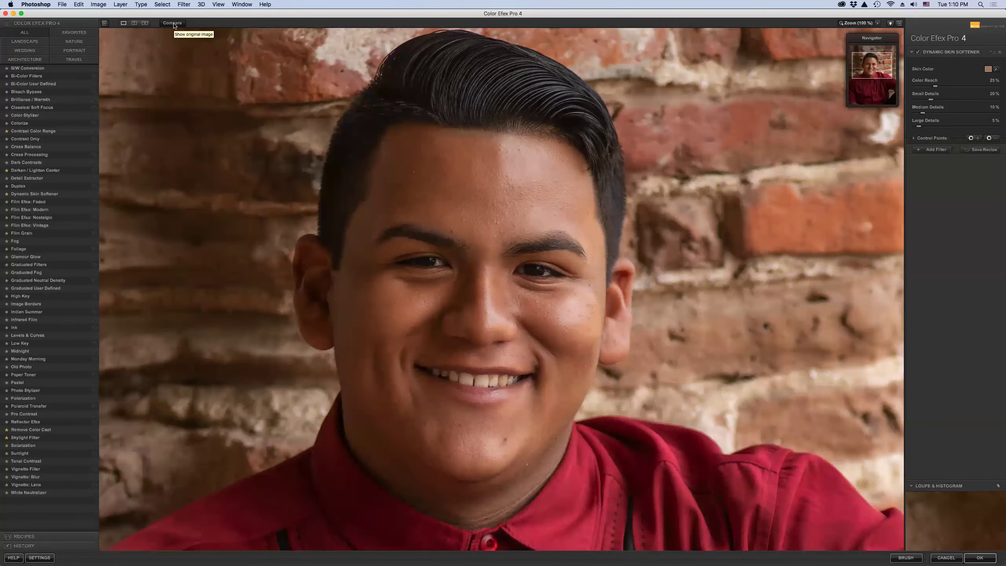
click(979, 558)
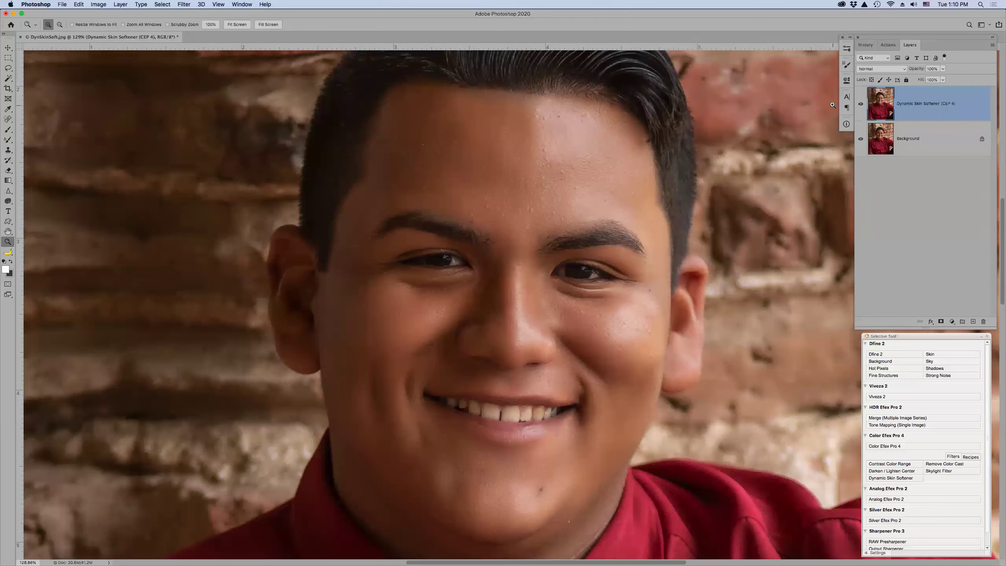
Step: Zoom to 200% on the forehead, compare with the softening layer toggled, and set opacity to 100%
key(v)
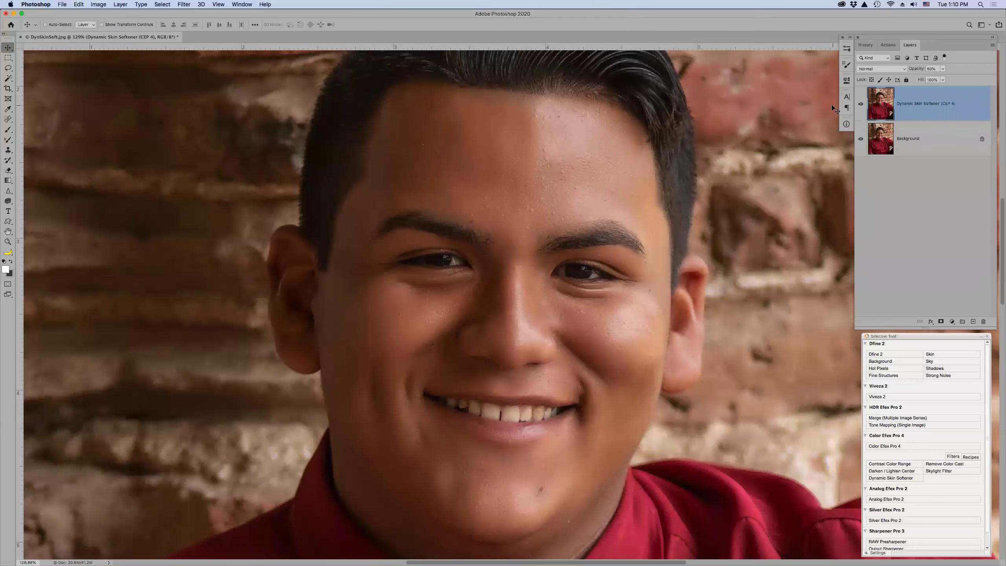
key(z)
click(513, 169)
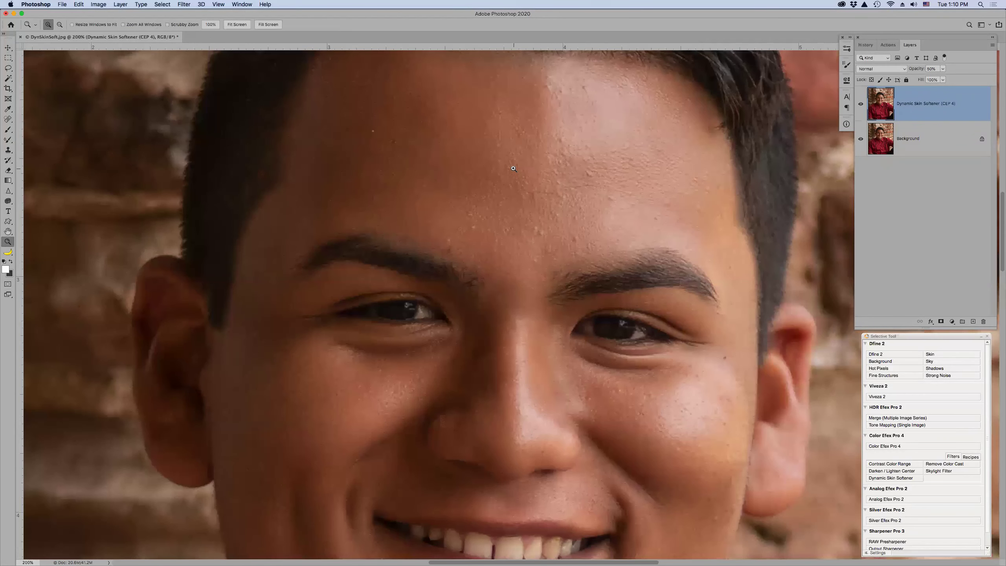
click(861, 105)
click(861, 106)
click(861, 105)
click(862, 105)
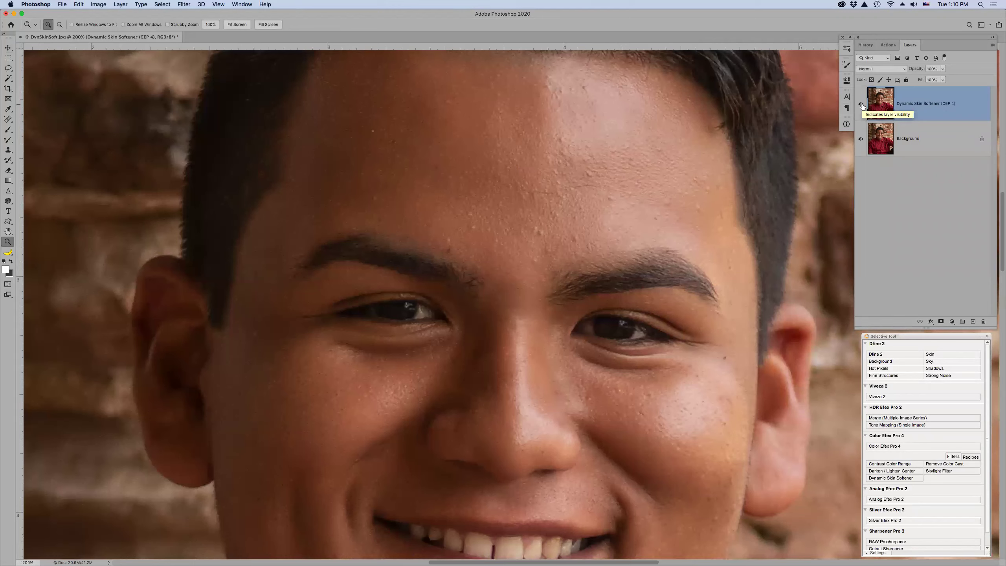
click(862, 105)
click(862, 105)
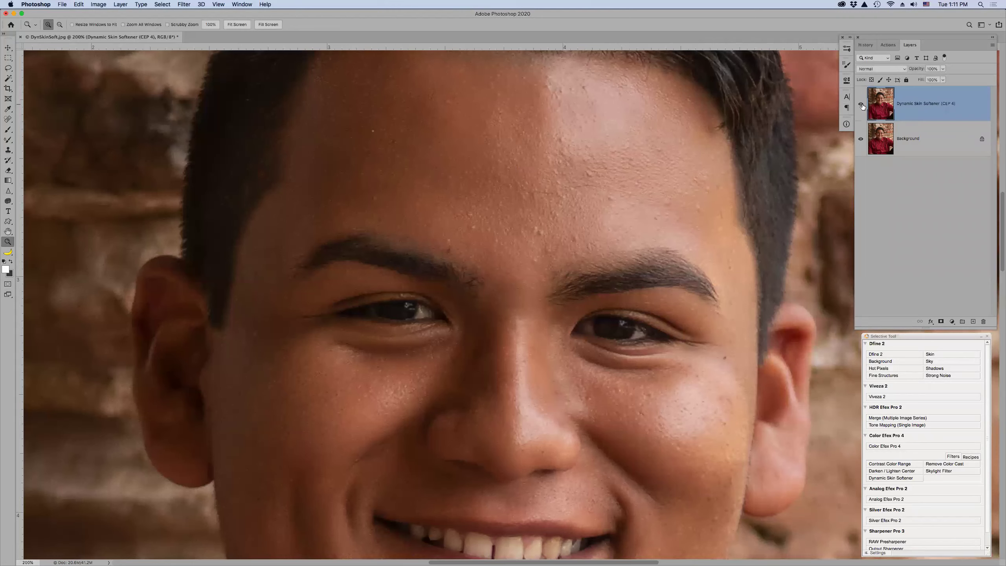
click(862, 105)
click(862, 105)
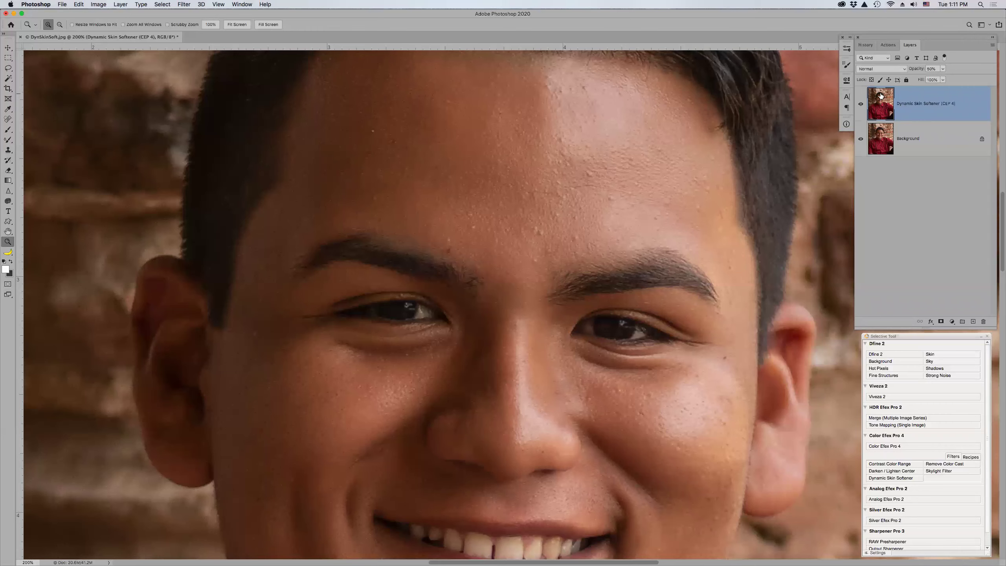
key(0)
Step: Apply Dynamic Skin Softener a second time, adding another 'Dynamic Skin Softener (CEP 4)' layer
click(903, 478)
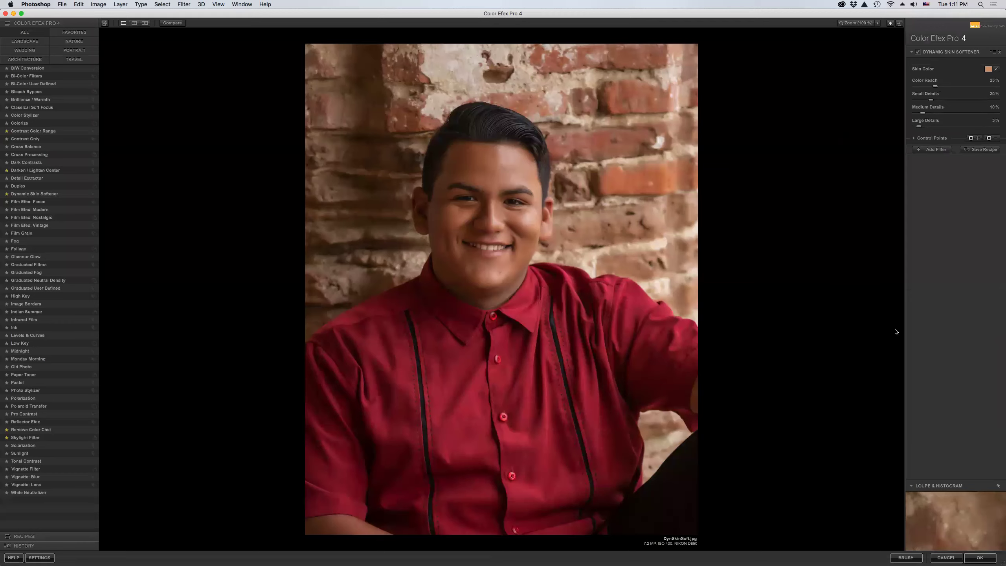
click(980, 558)
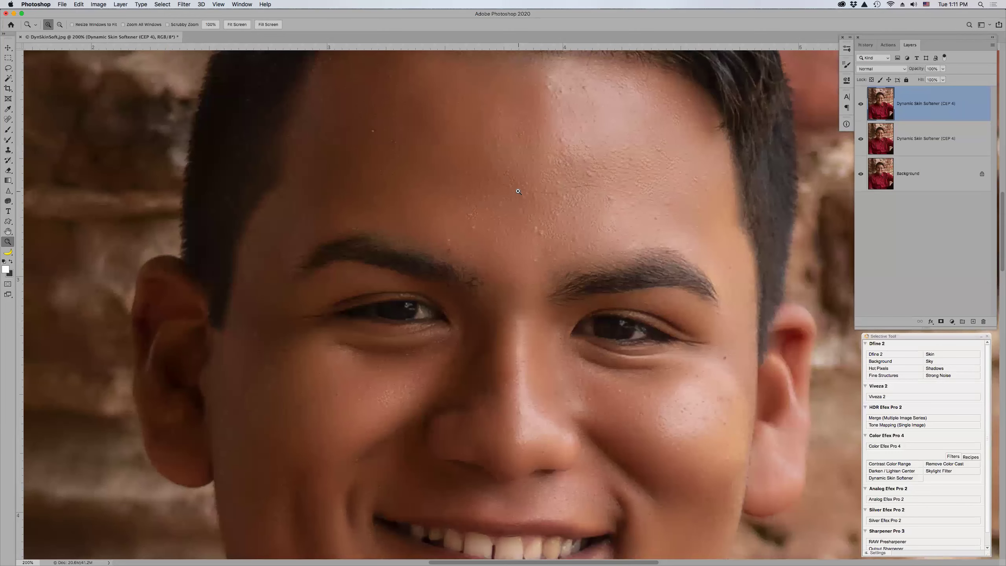
Step: Hide the lower softening layer to judge the top one, then show both layers
scroll(515, 191, up, 3)
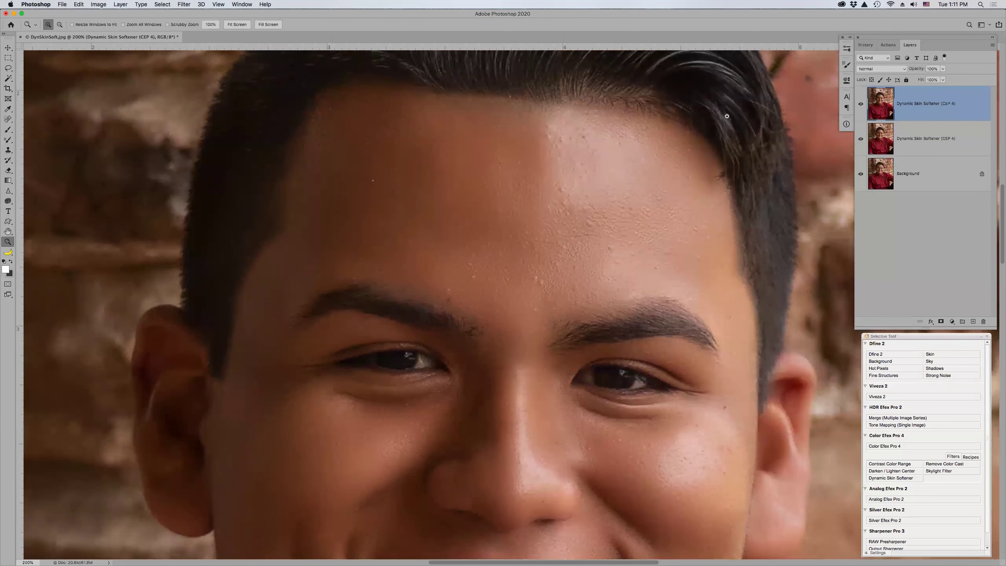
click(861, 139)
click(861, 105)
click(861, 105)
drag(861, 106, 862, 140)
Step: Toggle the top softening layer repeatedly to compare it with the lower one
click(862, 106)
click(861, 107)
click(861, 106)
click(861, 105)
click(861, 105)
click(861, 104)
click(861, 105)
scroll(522, 242, down, 6)
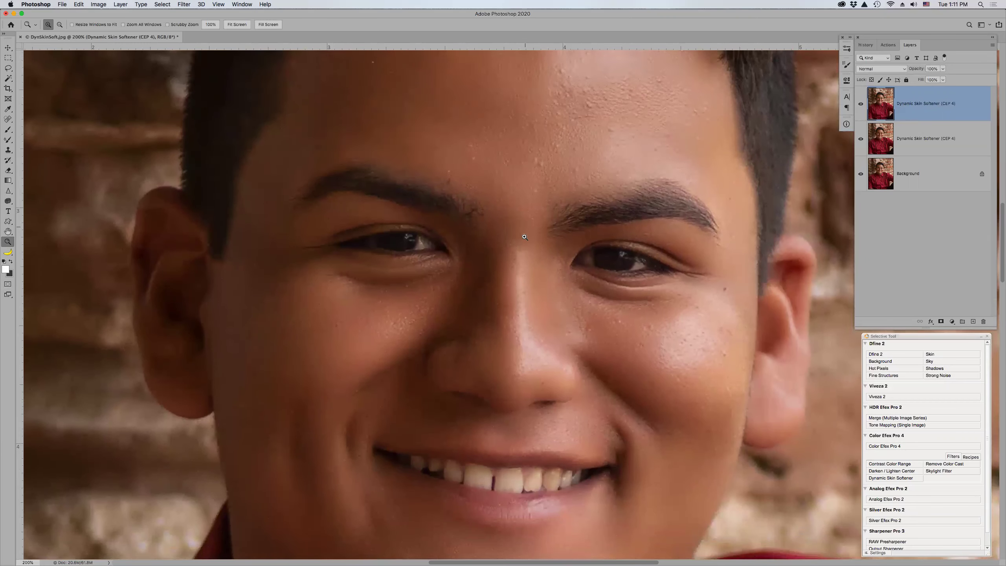
scroll(526, 235, down, 2)
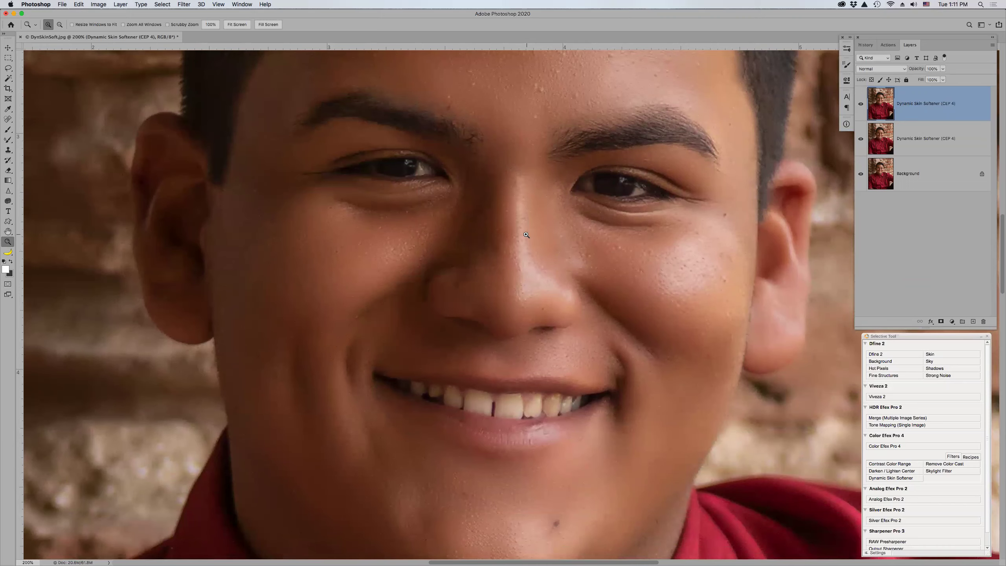
scroll(526, 234, up, 2)
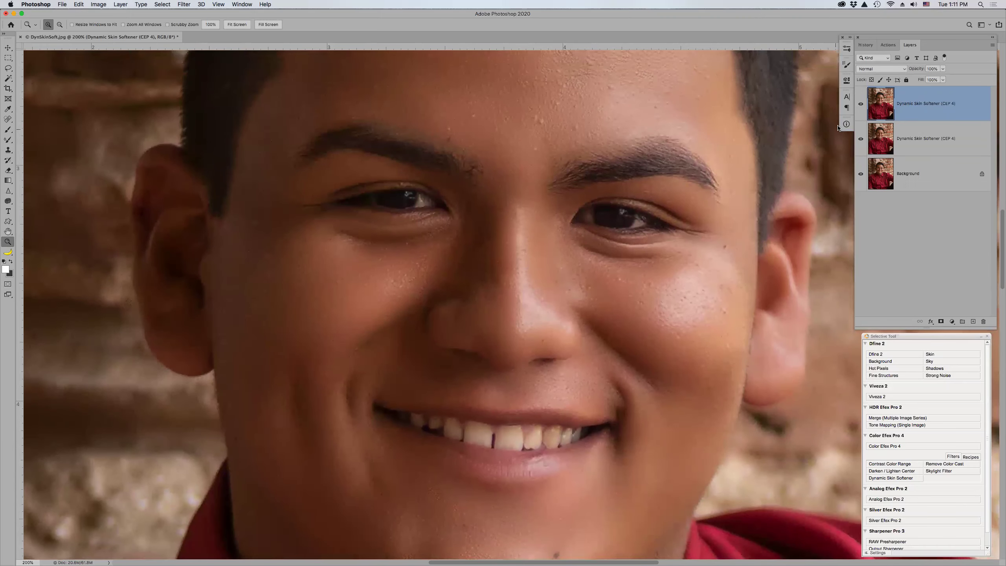
Step: Select the lower softening layer, fit the photo to the window, then close DynSkinSoft.jpg without saving
click(860, 104)
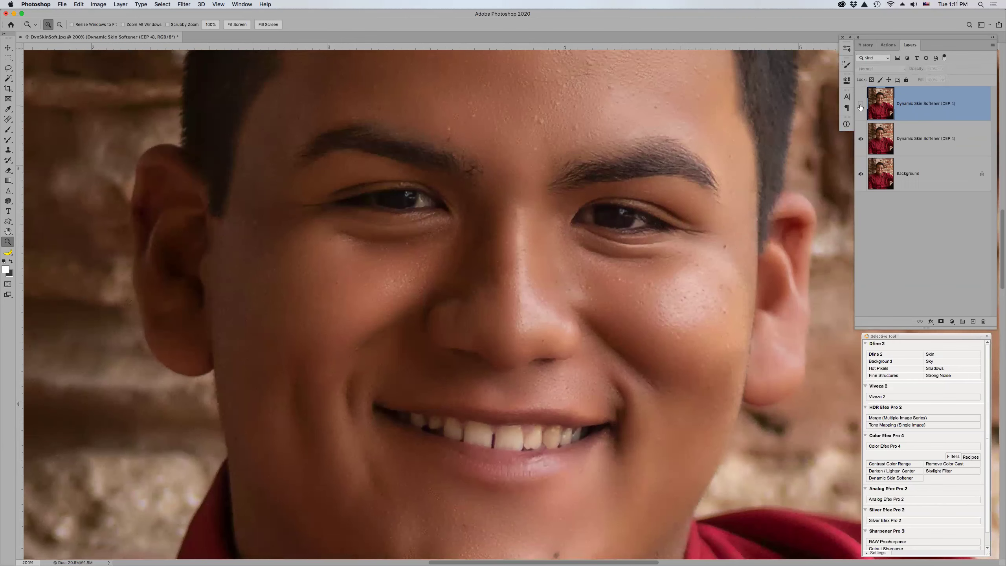
click(934, 147)
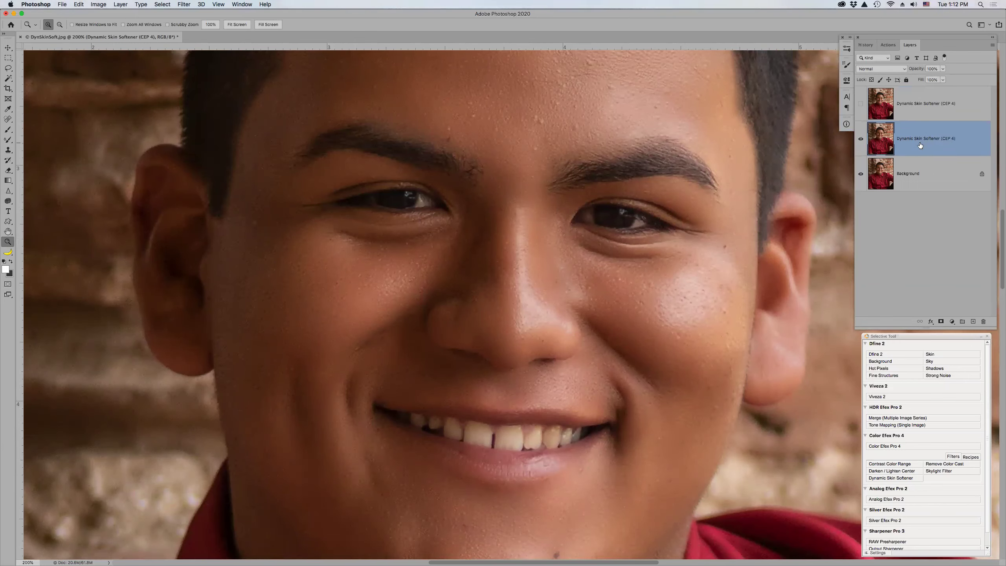
key(v)
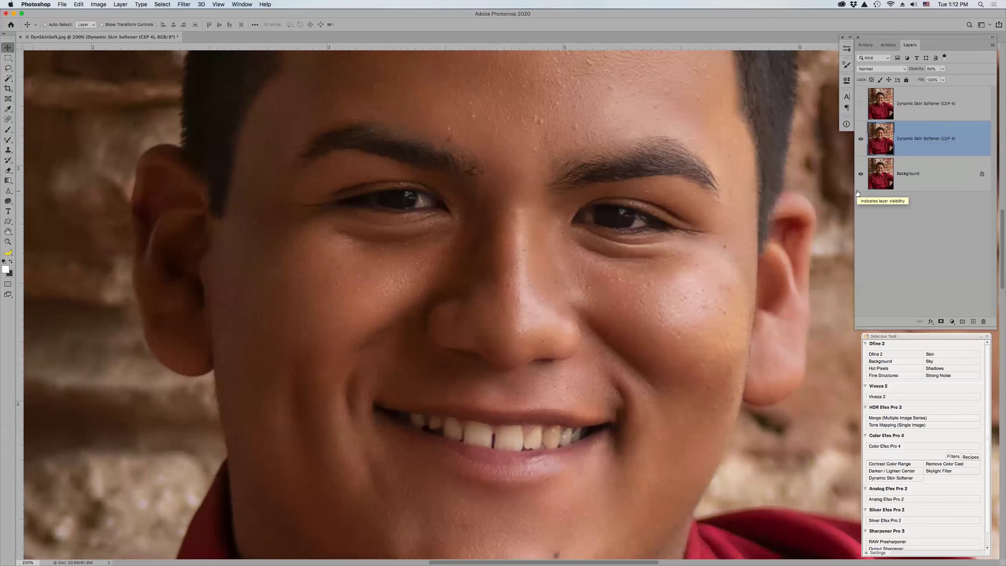
key(super+0)
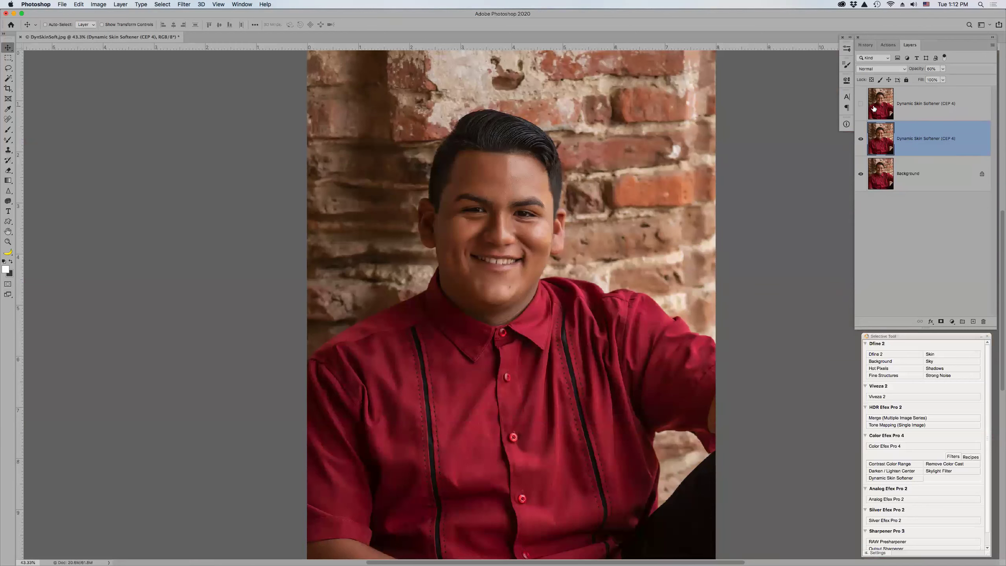
click(860, 105)
click(651, 110)
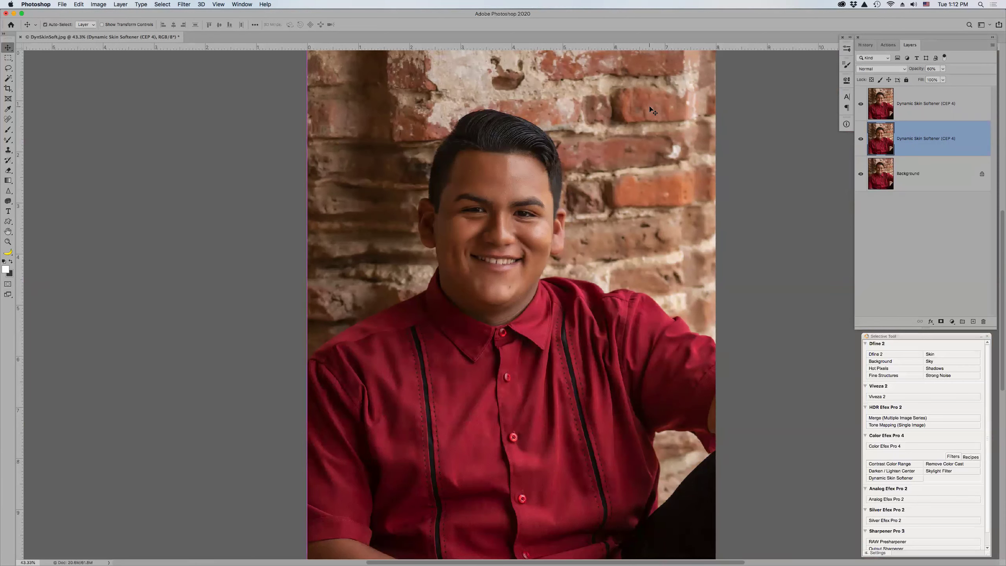
key(super+w)
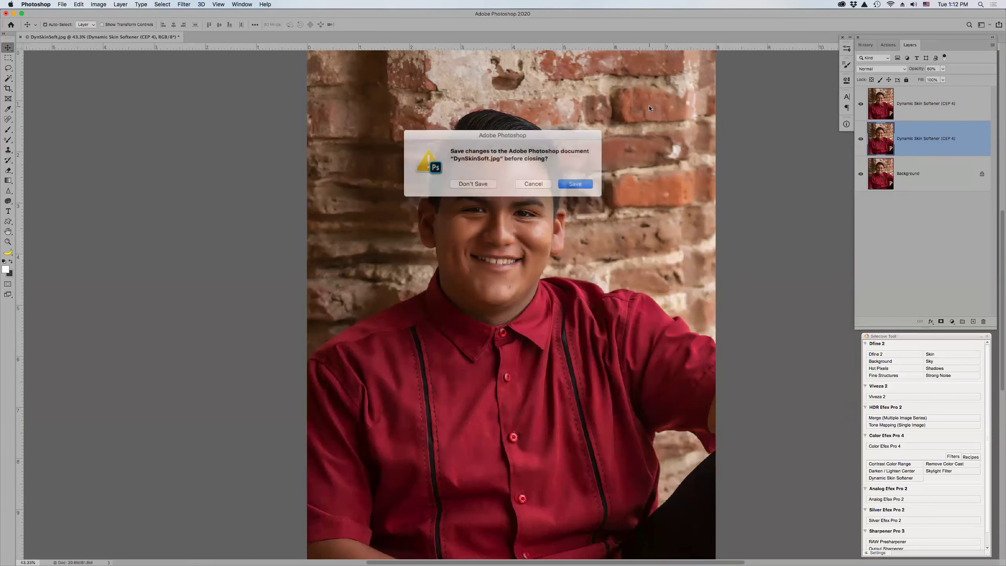
click(477, 184)
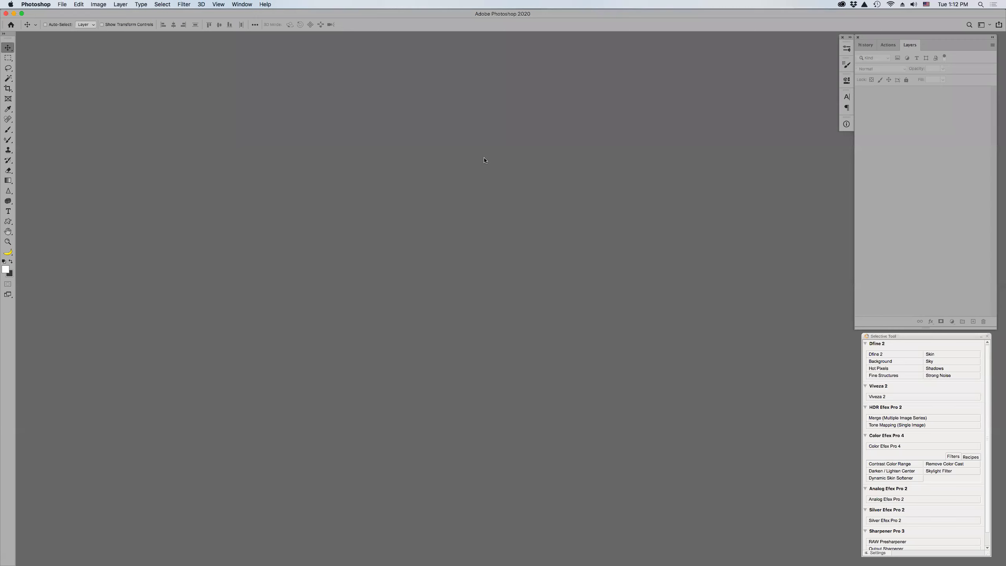
Step: In Bridge, move past SilvEffects1.psd to Viveza.jpg and open it in Photoshop
key(super+Tab)
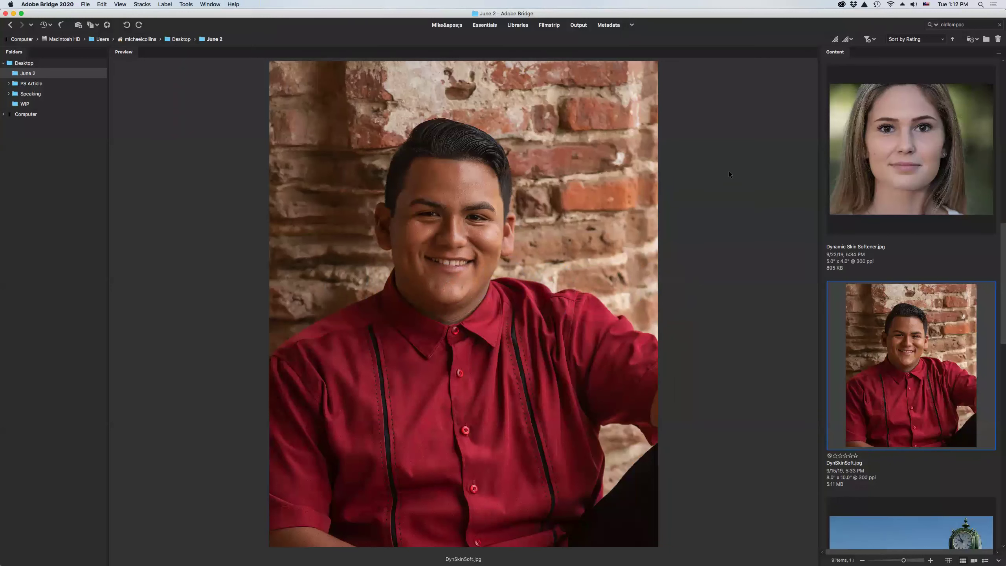
scroll(896, 194, down, 2)
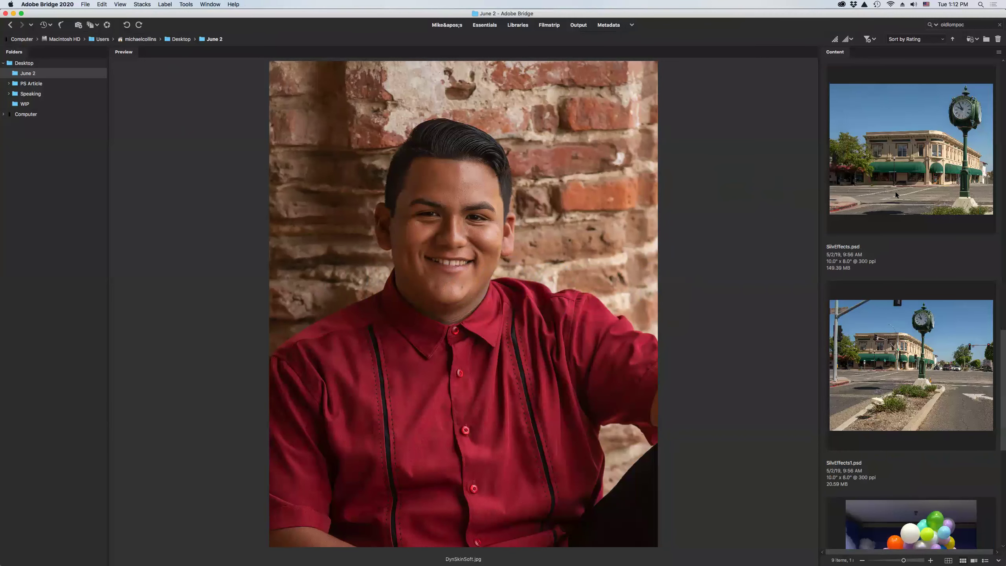
scroll(895, 192, down, 2)
click(895, 243)
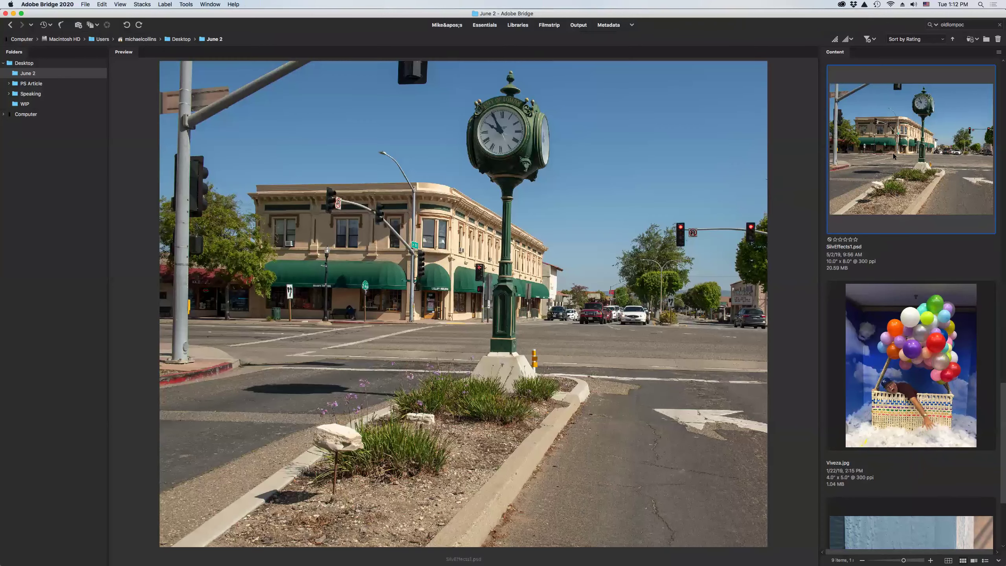
key(Down)
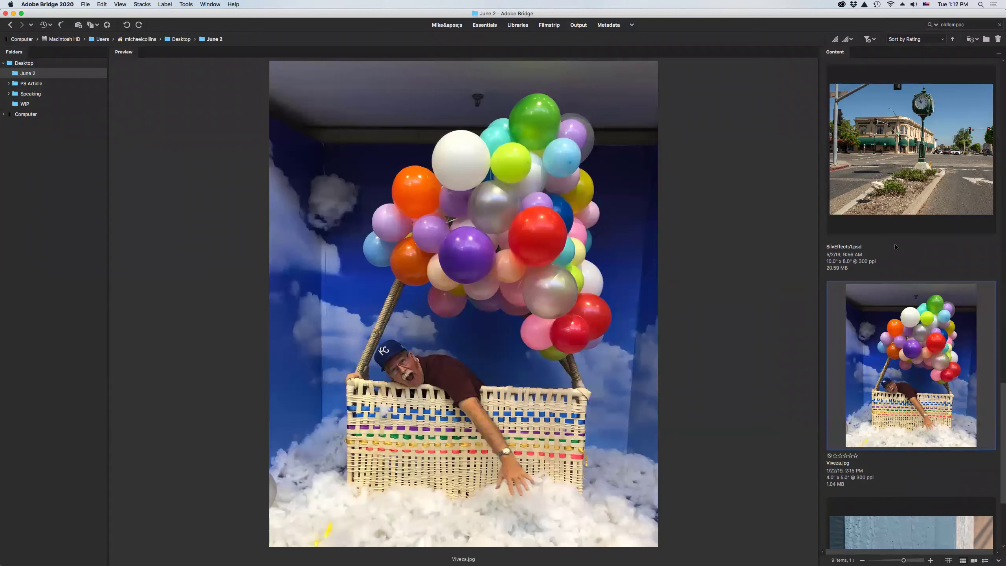
double_click(906, 351)
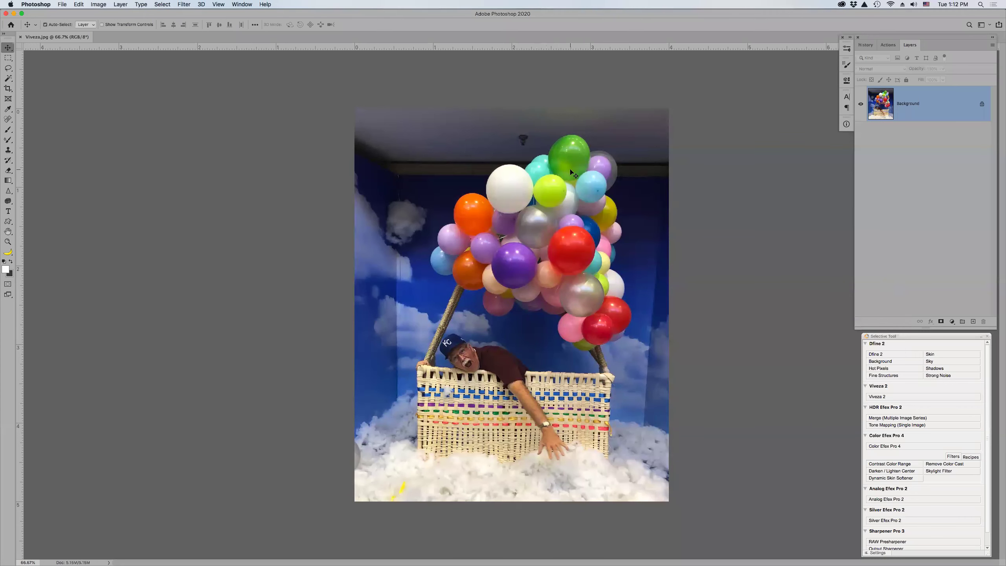
Step: Fit the balloon photo to the window and load it into the Viveza 2 filter
key(super+0)
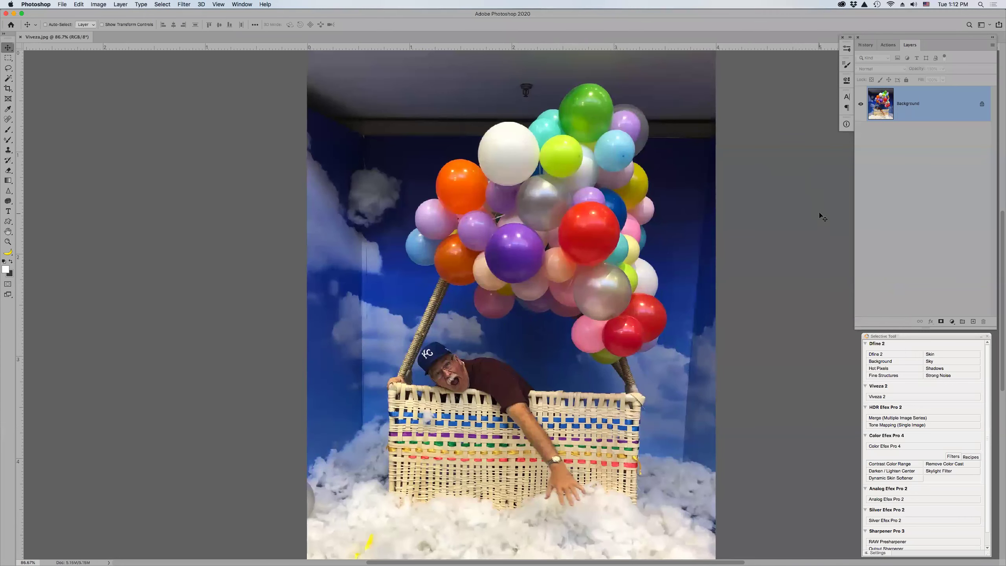
click(896, 396)
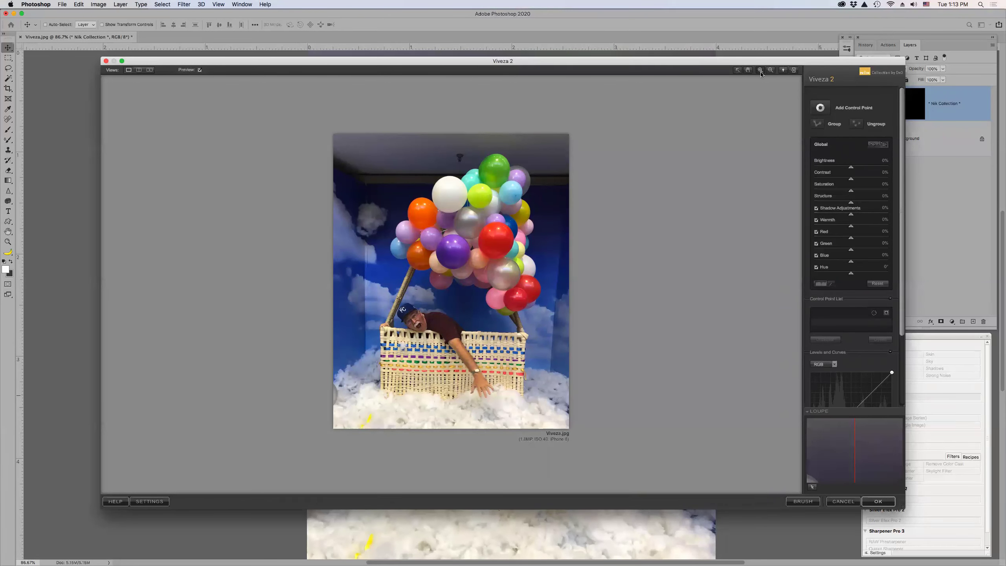
Step: At 100% view, drop Control Point 1 on the lime-green balloon, then zoom the preview to 300%
key(space)
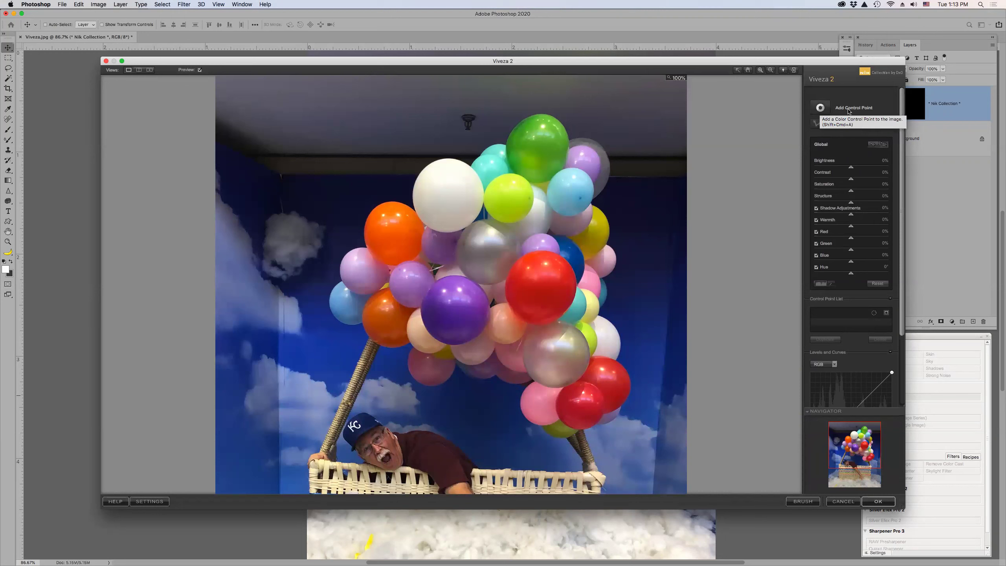
click(826, 110)
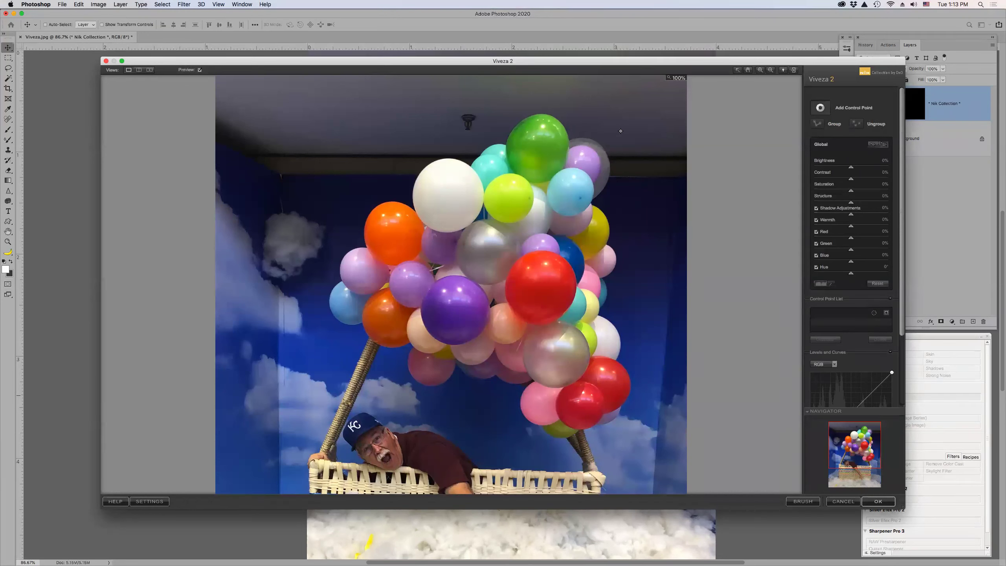
click(510, 201)
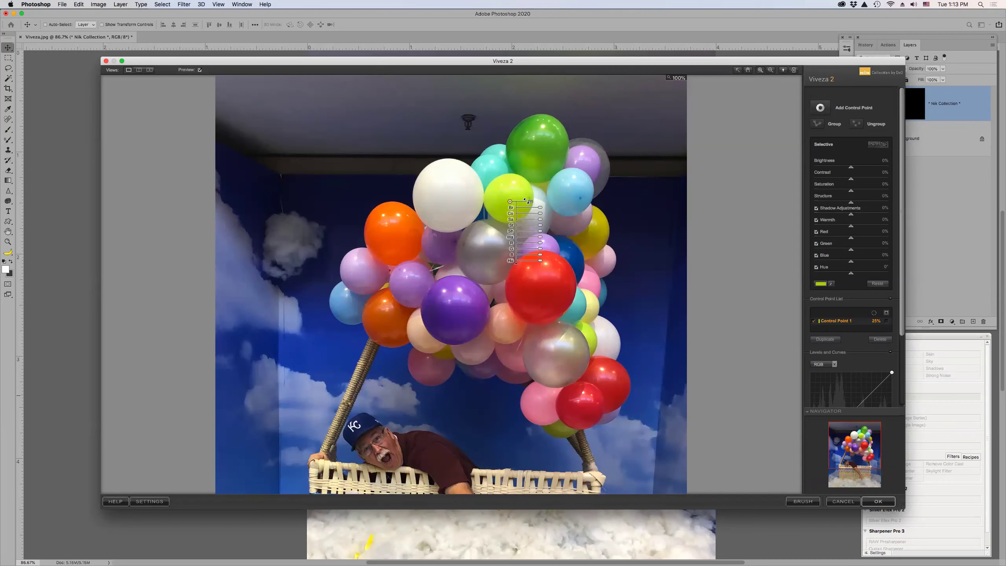
key(space)
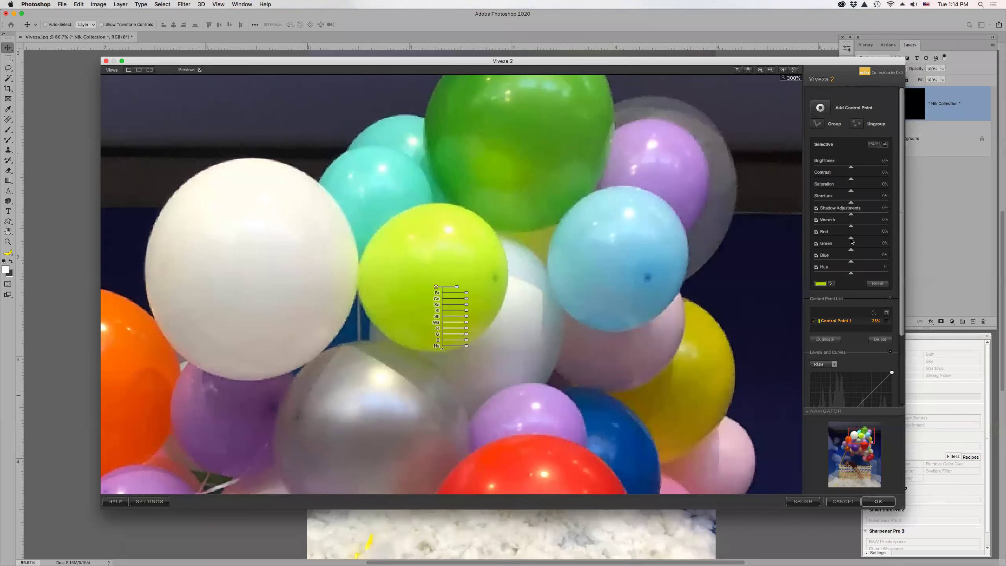
Step: Set Control Point 1 to Red 100% and Green -100% to make the balloon vivid red
drag(851, 238, 893, 239)
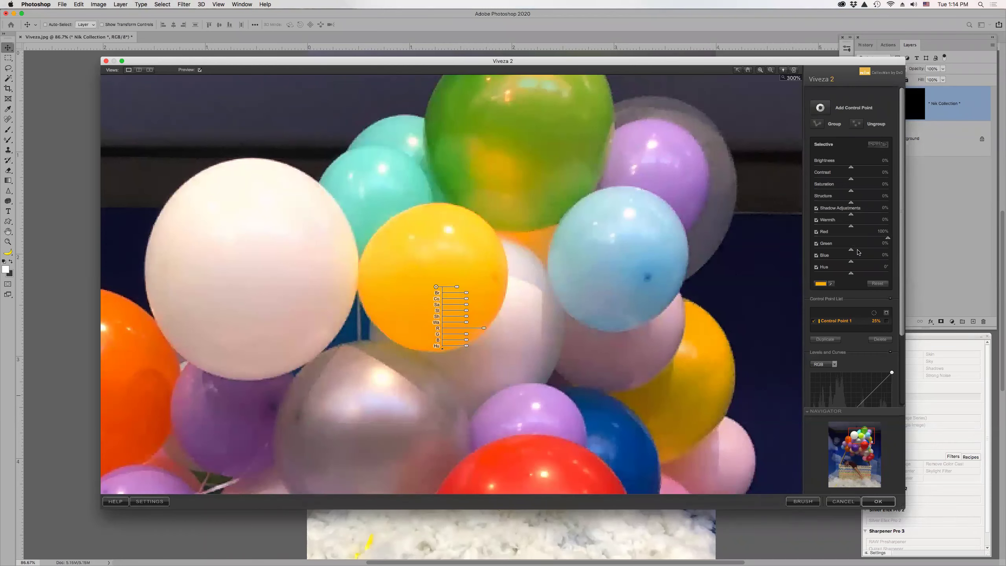
drag(850, 251, 810, 252)
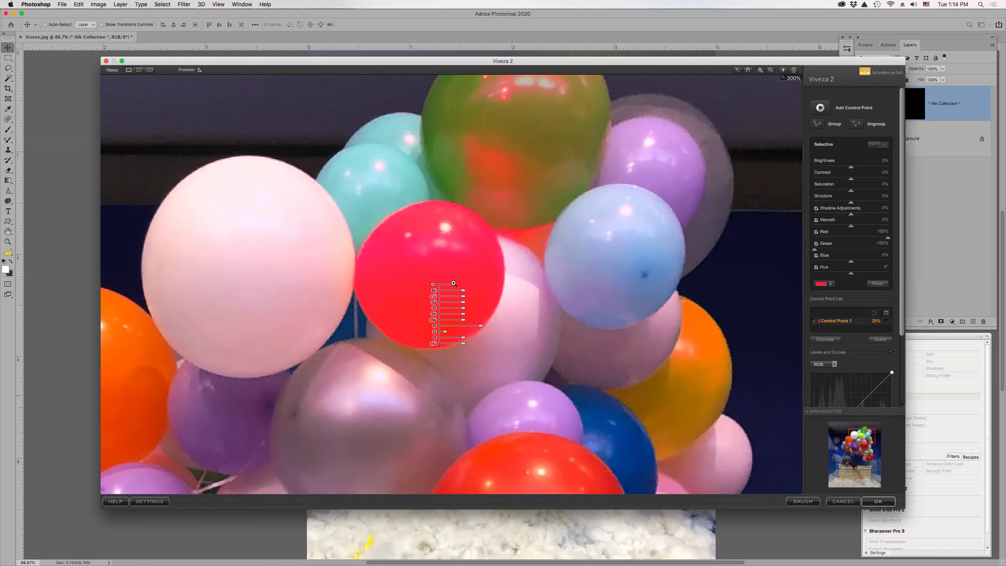
scroll(432, 285, left, 2)
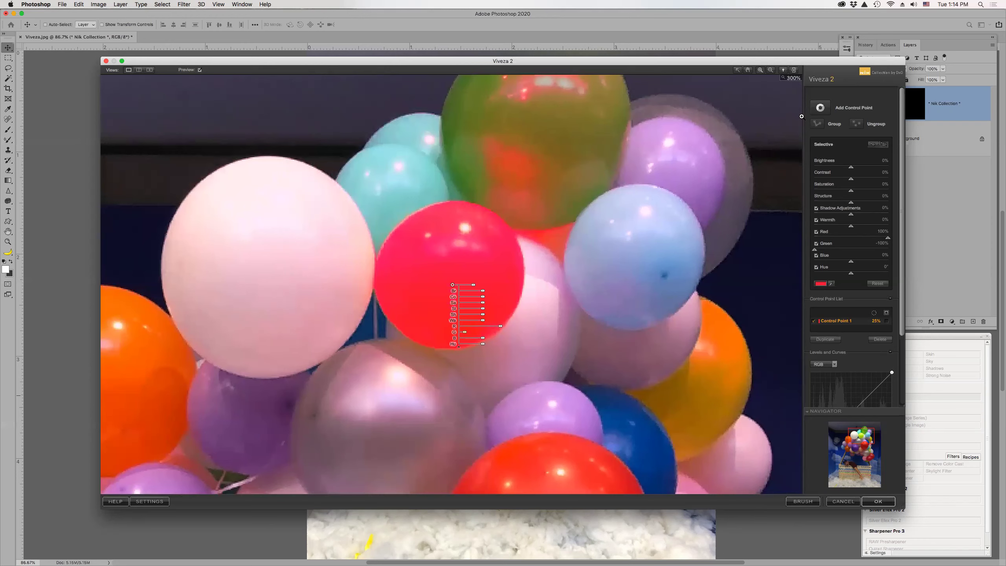
click(820, 108)
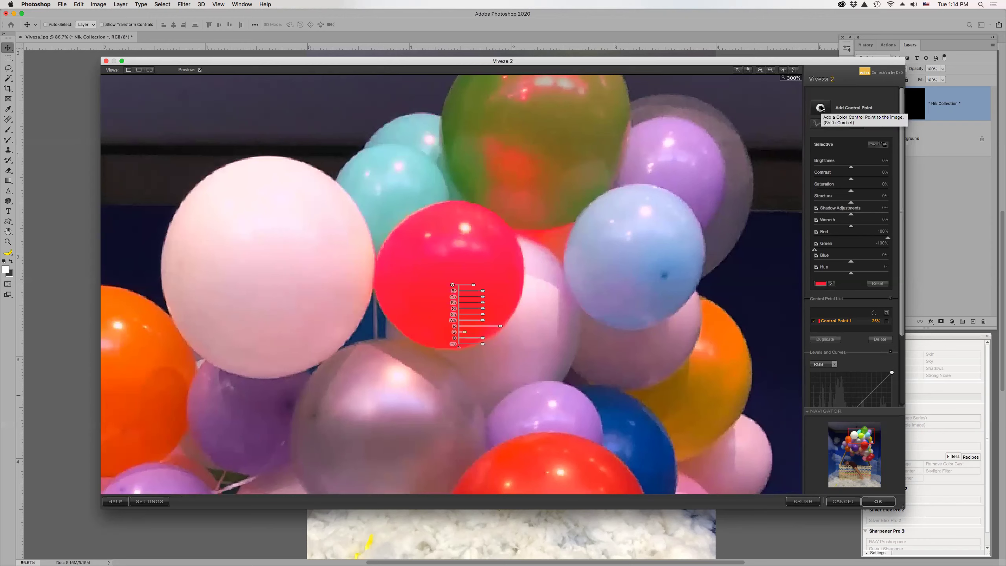
click(517, 175)
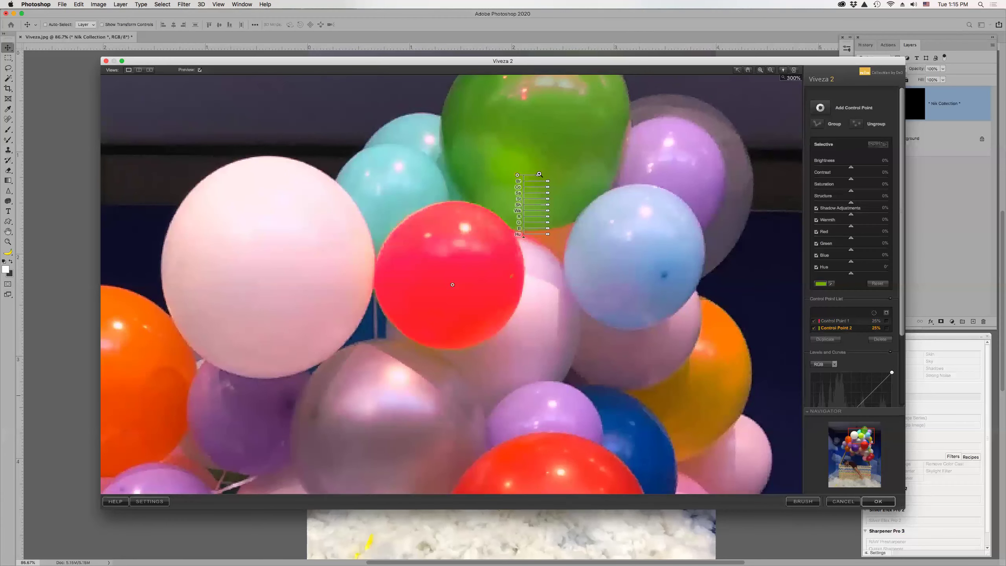
scroll(538, 175, up, 5)
scroll(538, 175, right, 4)
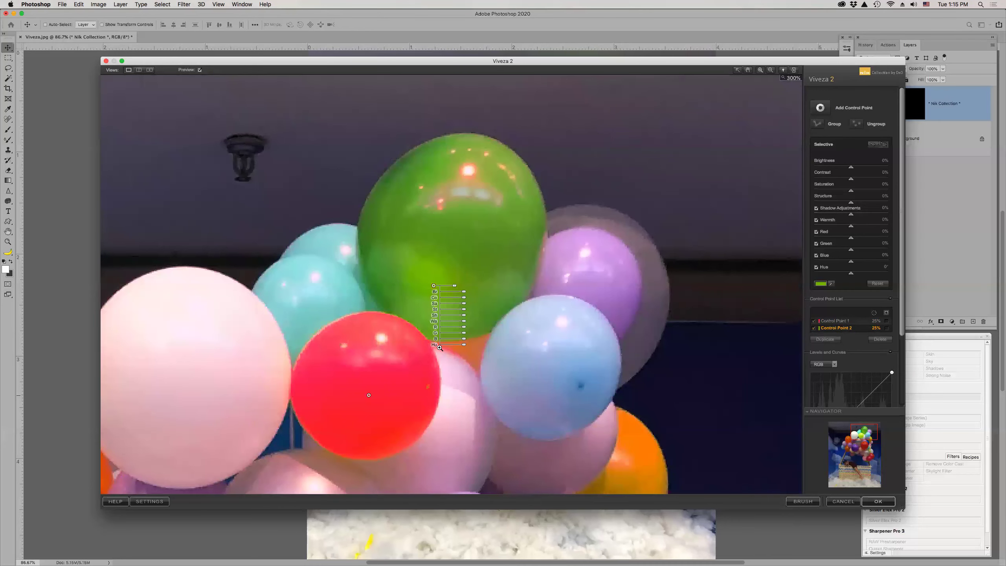
scroll(439, 347, down, 3)
scroll(439, 347, left, 1)
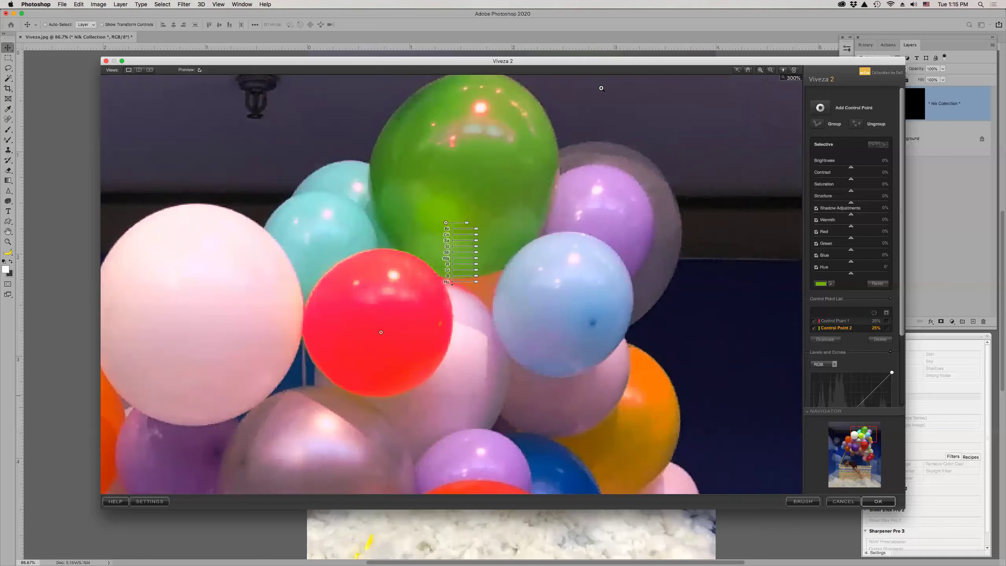
click(738, 70)
click(883, 340)
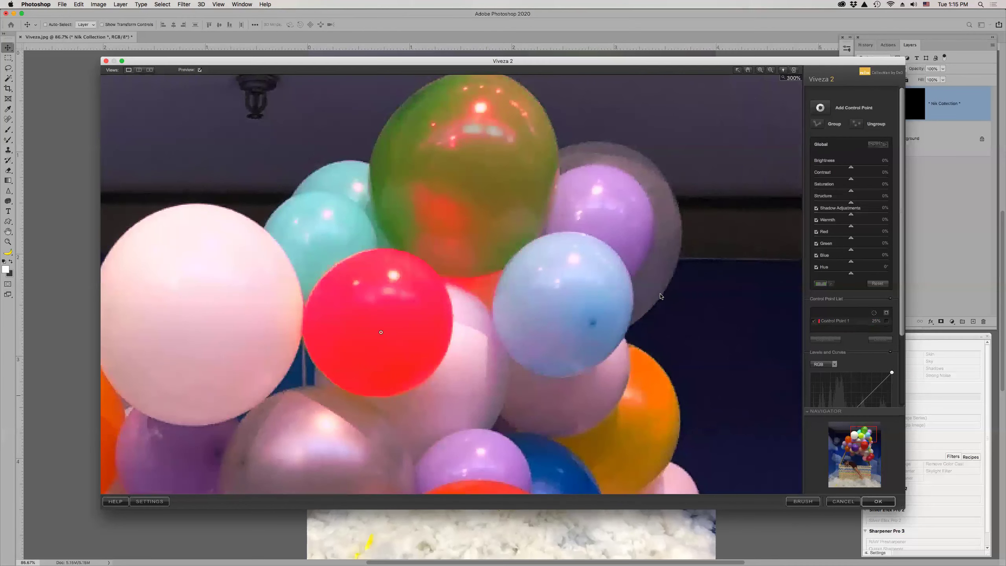
Step: Reduce Control Point 1's size, then remove a trial copy dropped on the green balloon
click(381, 333)
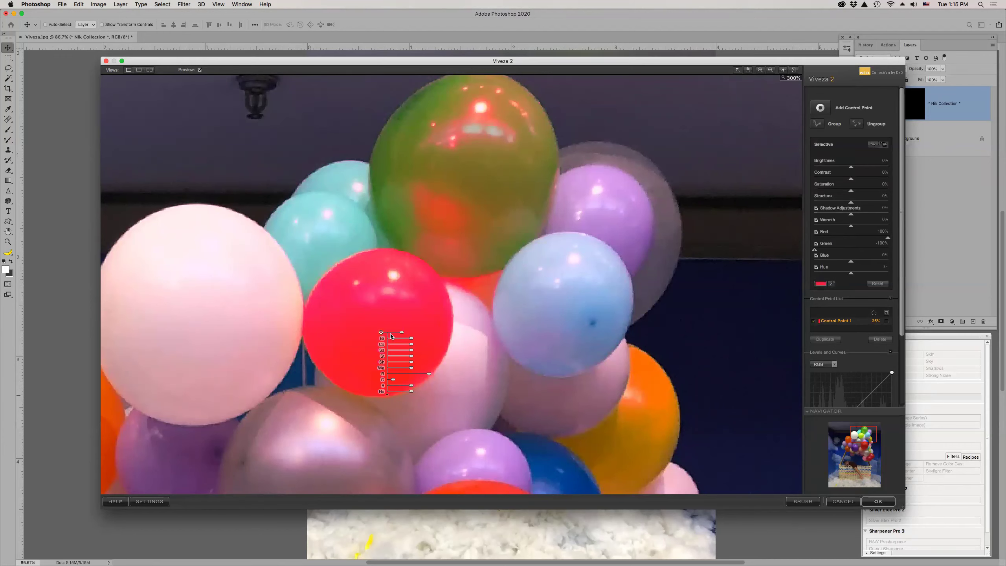
drag(401, 332, 395, 335)
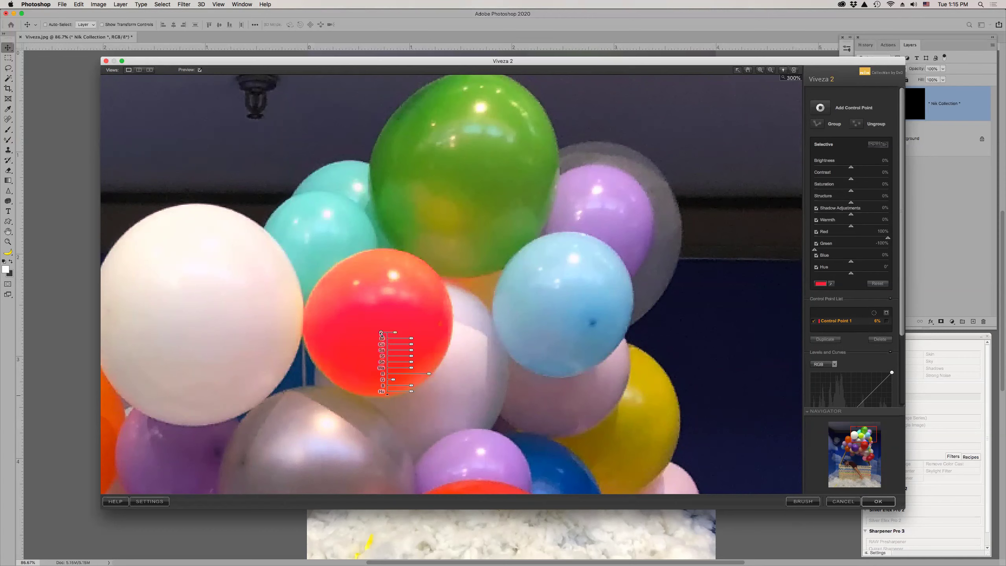
drag(381, 333, 479, 182)
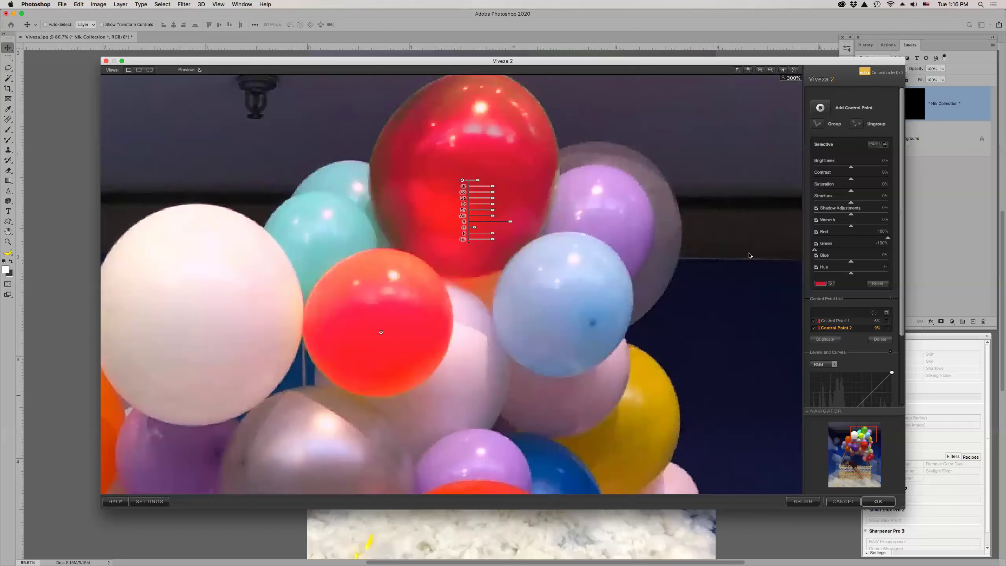
key(Delete)
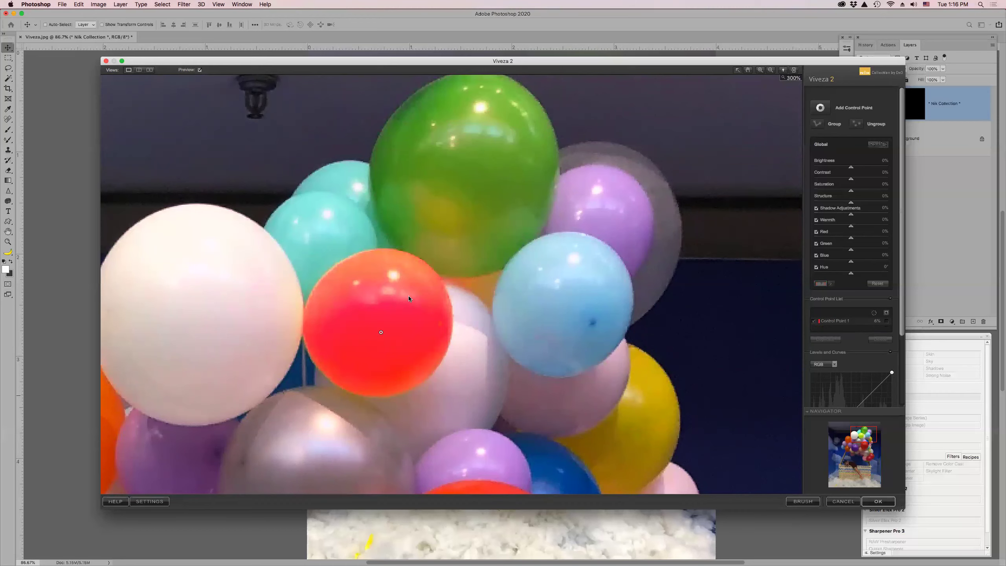
Step: Duplicate Control Point 1 onto the green balloon and turn it purple with Blue -36%, cooler warmth and adjusted brightness
click(381, 333)
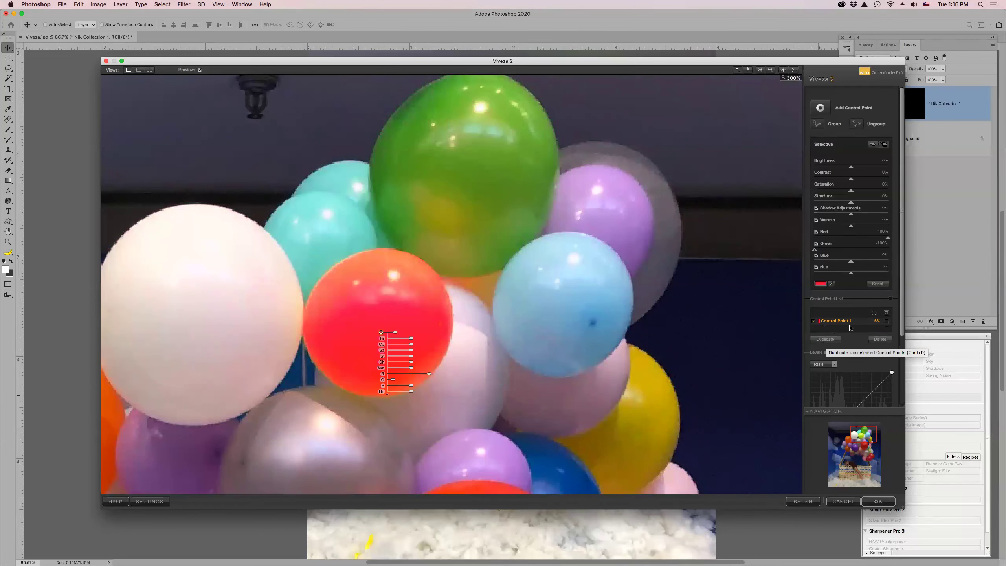
click(825, 340)
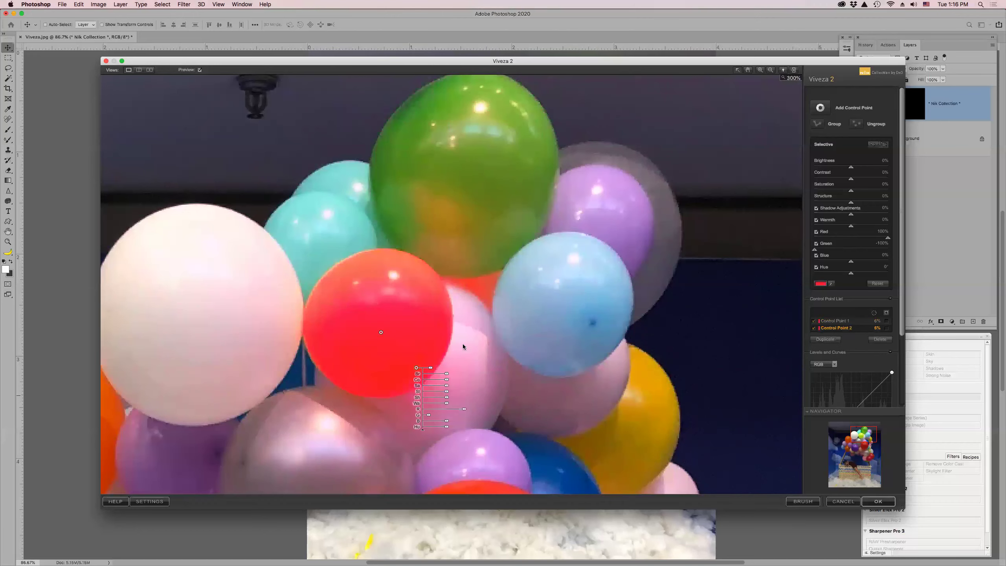
drag(417, 369, 476, 175)
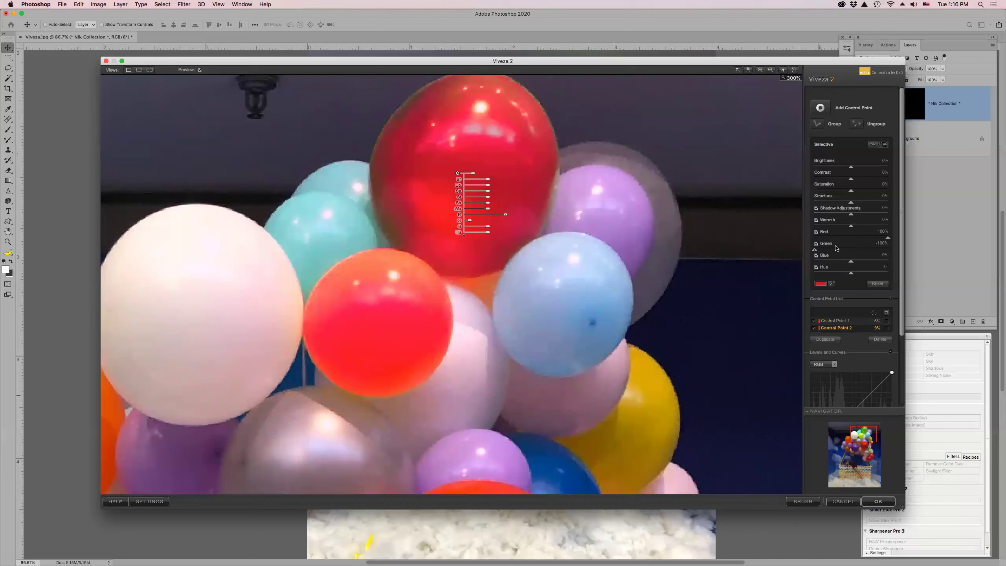
drag(853, 262, 815, 263)
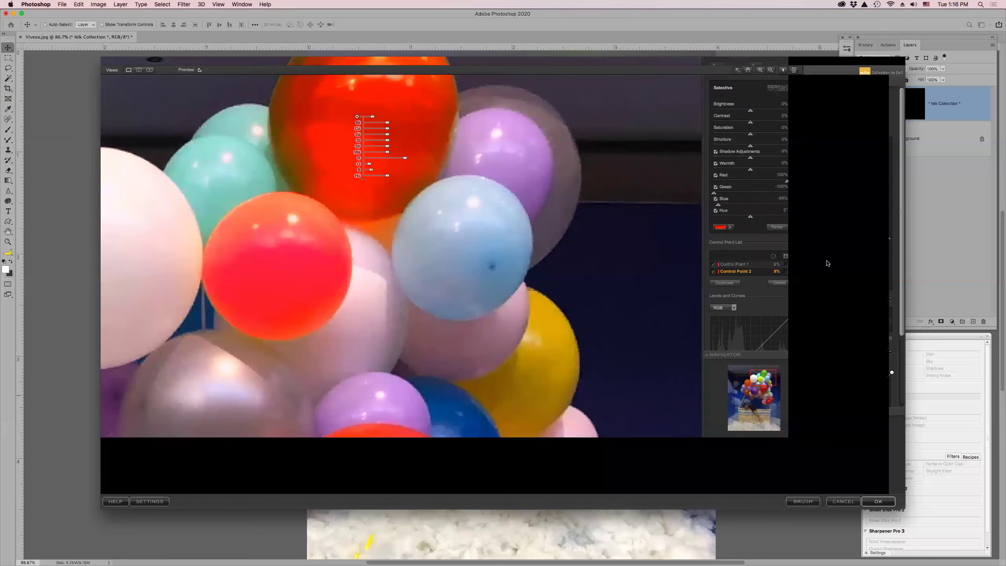
drag(814, 262, 878, 275)
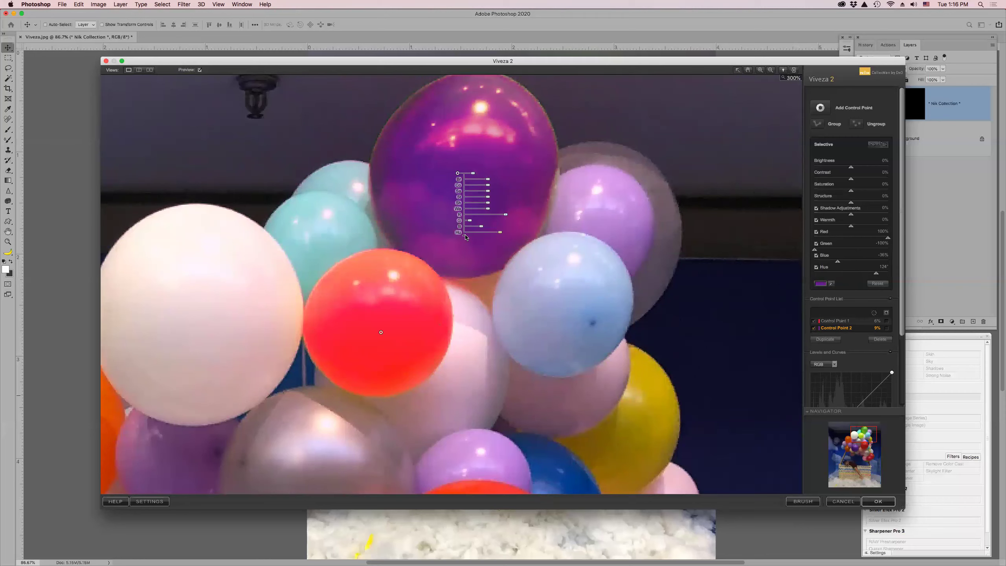
drag(487, 209, 476, 209)
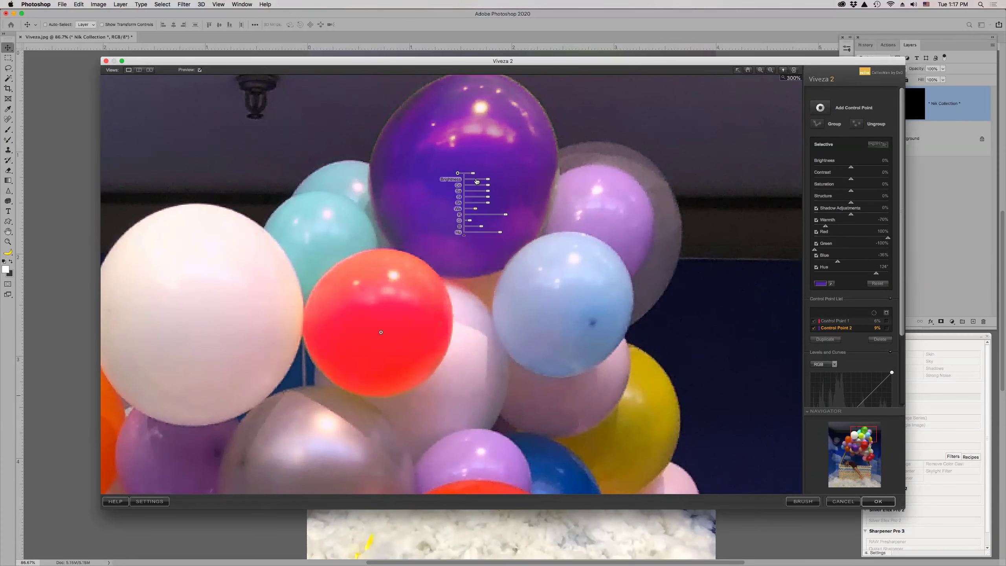
drag(487, 181, 478, 179)
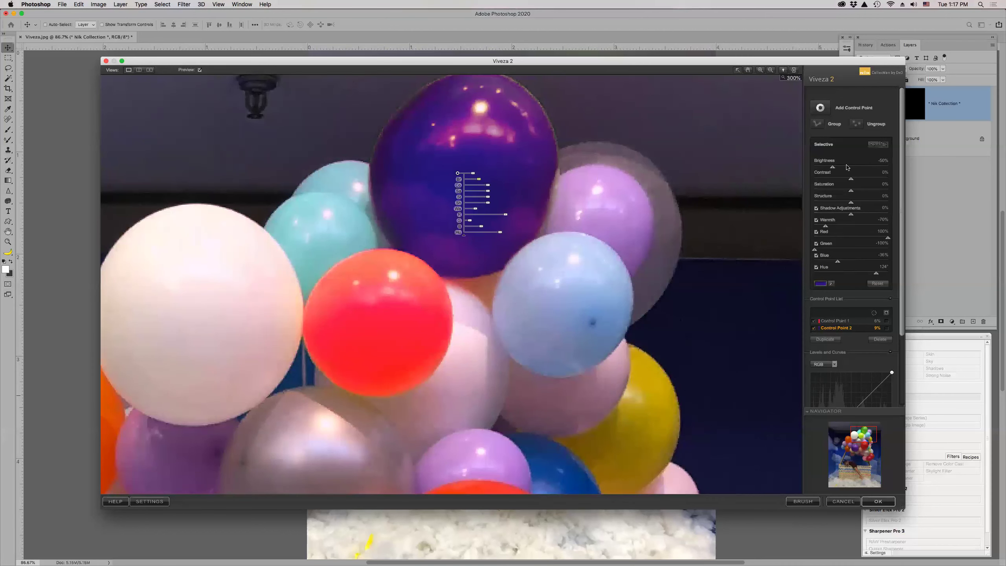
drag(832, 168, 853, 171)
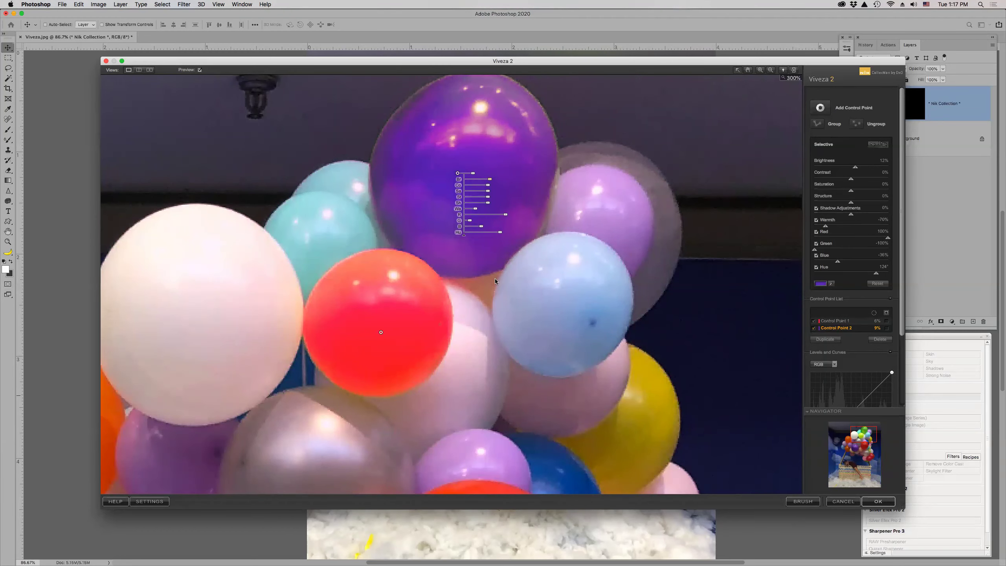
scroll(492, 280, down, 3)
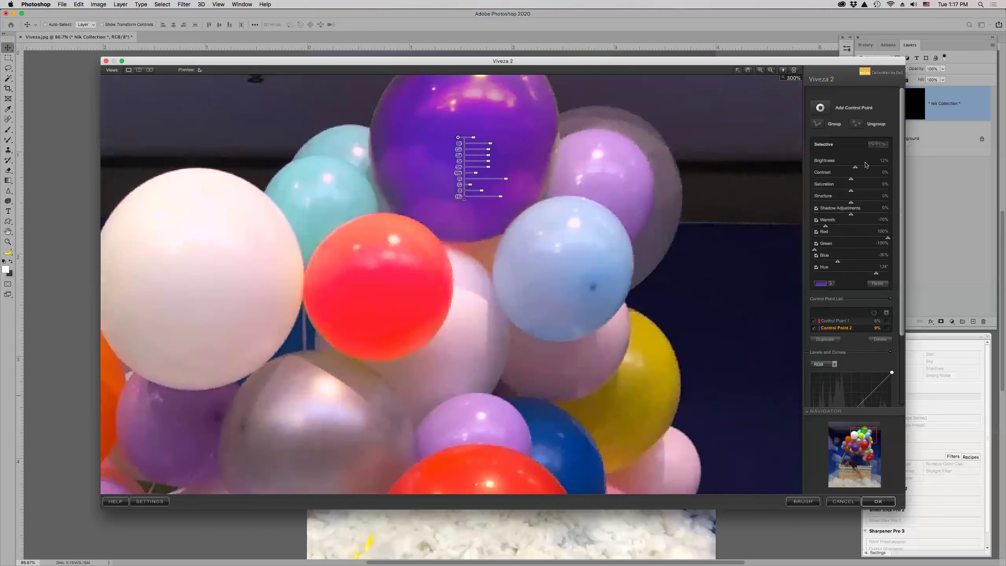
Step: Add Control Point 3 on the yellow balloon, shrink its reach and shift its hue toward orange
click(820, 113)
click(636, 400)
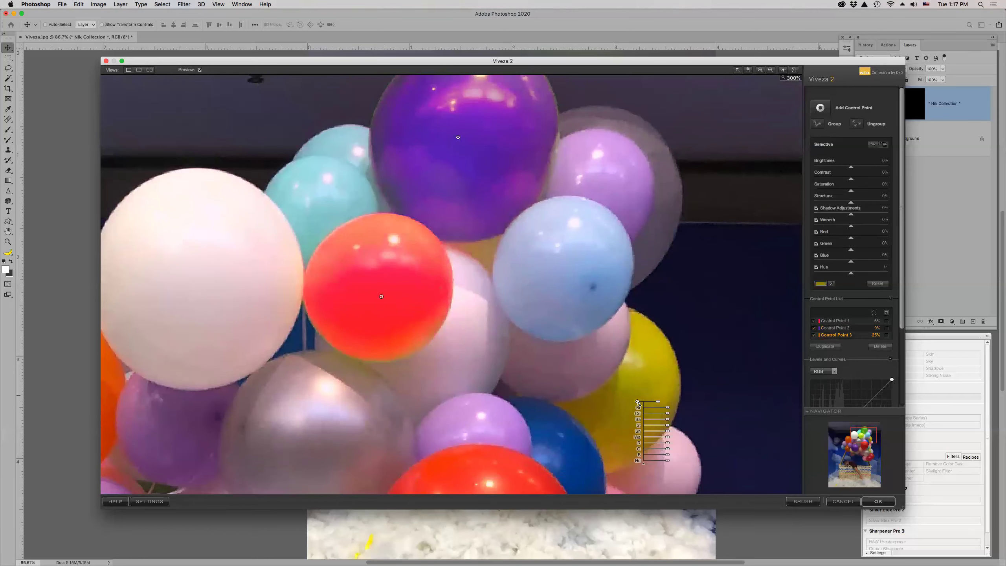
mouse_move(655, 402)
mouse_down()
mouse_move(673, 404)
mouse_move(654, 403)
mouse_up()
drag(851, 276, 853, 254)
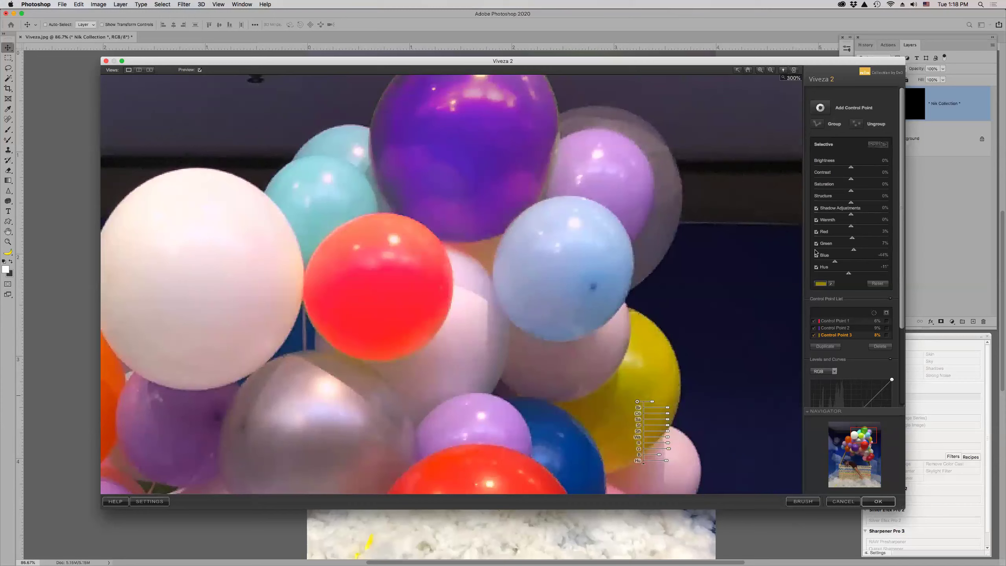
scroll(715, 250, down, 5)
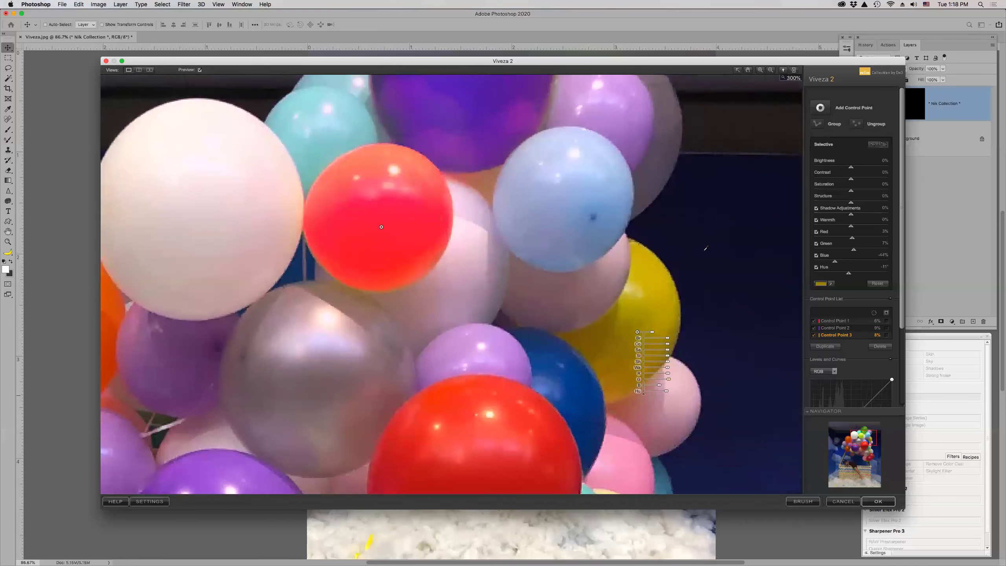
scroll(703, 255, down, 3)
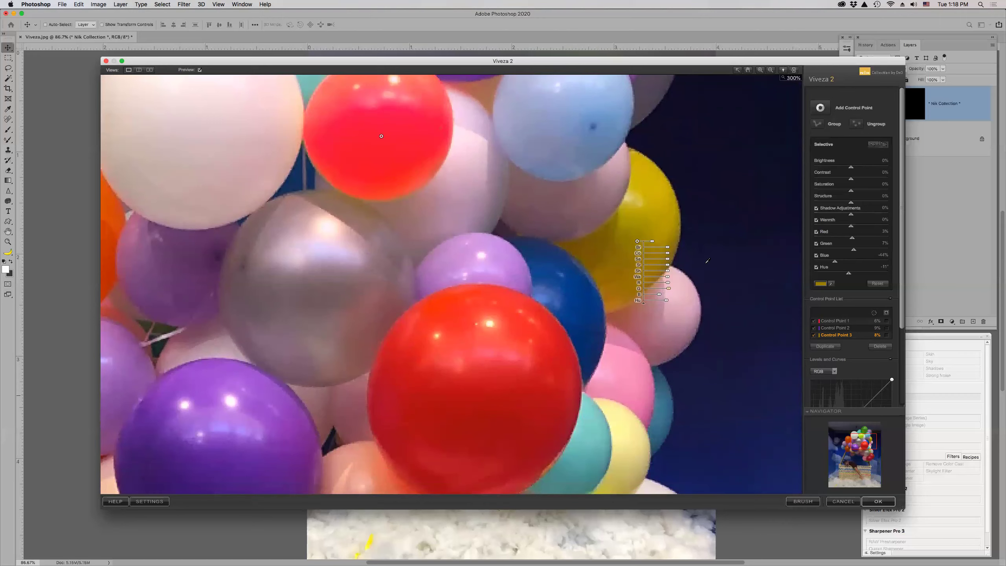
Step: Set Control Point 3's colour to lavender, undo a trial move, and begin a fourth control point
click(487, 258)
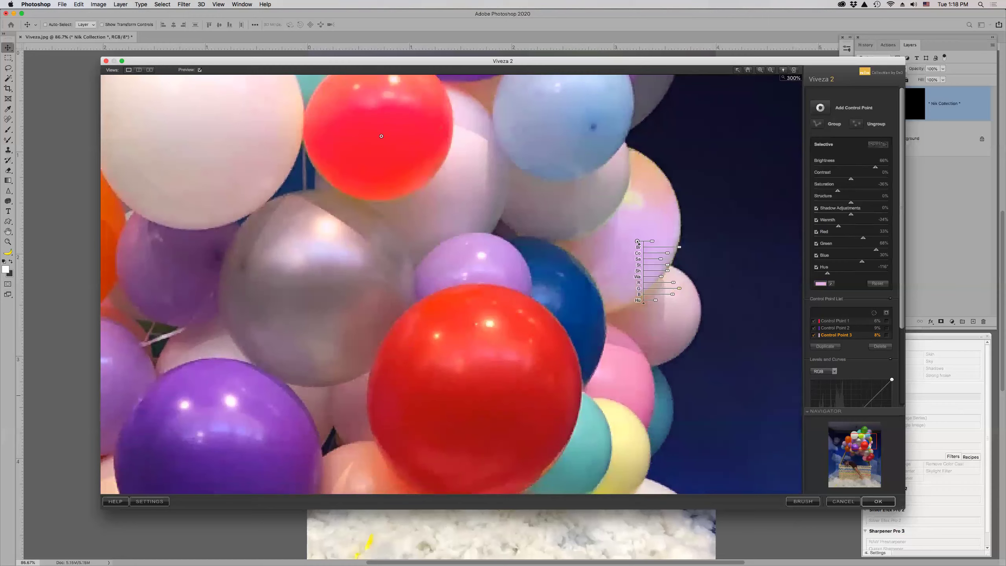
drag(638, 242, 474, 268)
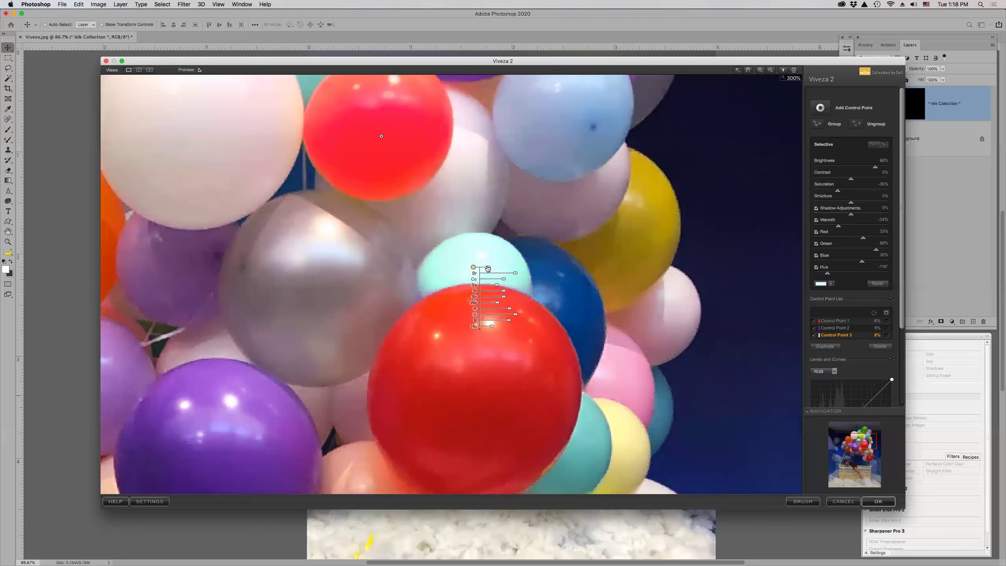
key(super+z)
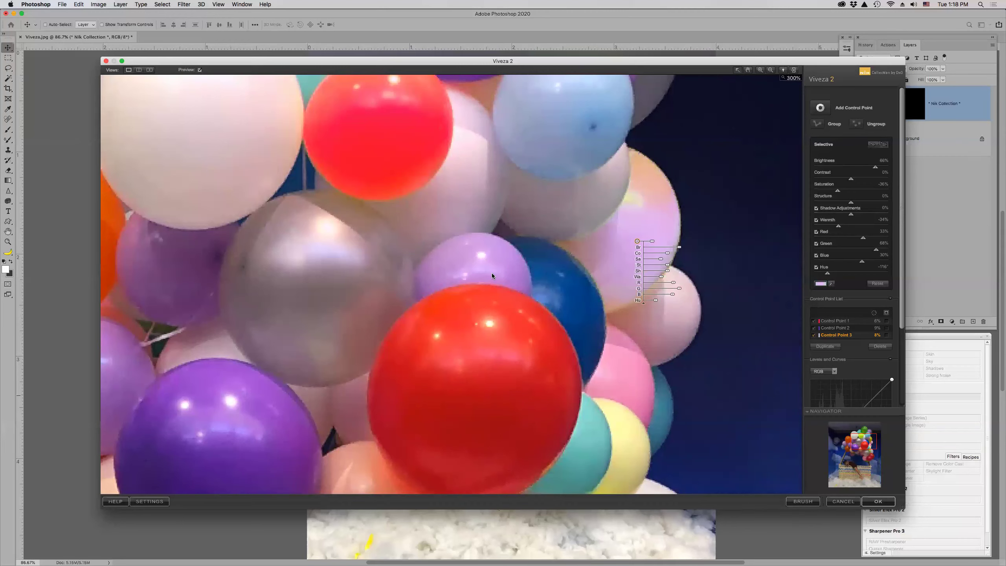
key(super+shift+a)
Step: Place Control Point 4 on the lilac balloon with Saturation 100%, Red -100% and Structure 57%, tuning its size
click(477, 265)
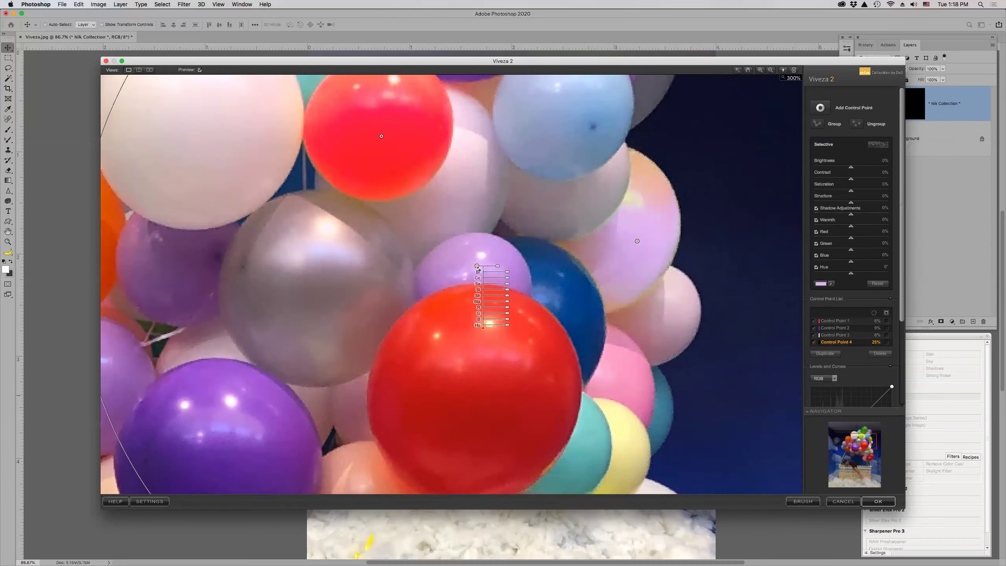
drag(498, 268, 490, 270)
drag(851, 191, 897, 192)
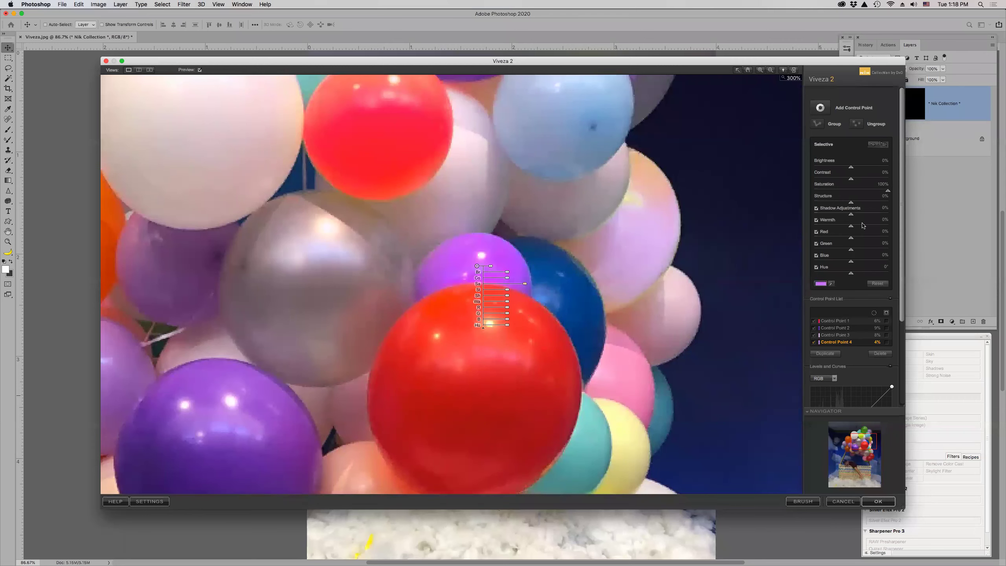
drag(853, 240, 896, 265)
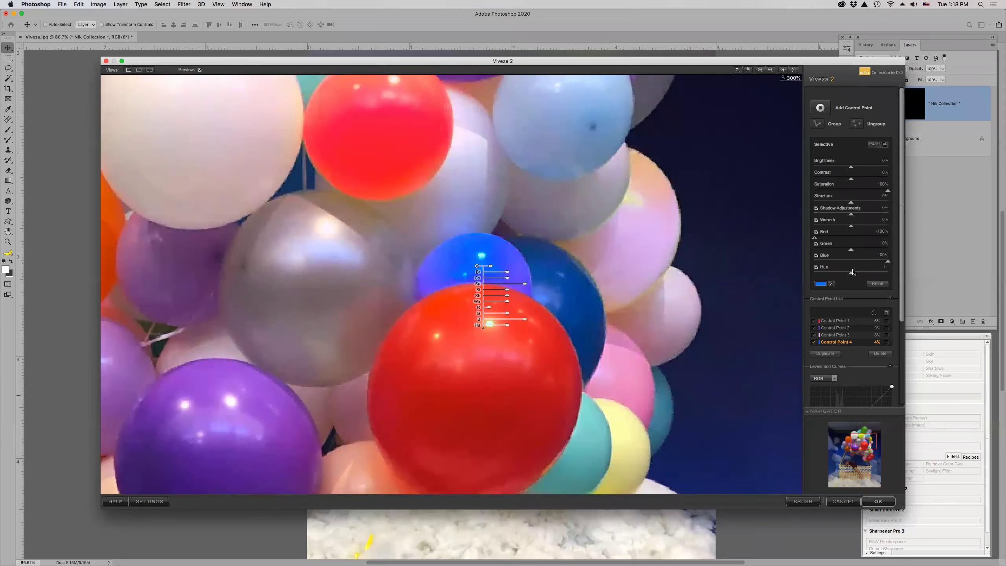
drag(851, 203, 876, 204)
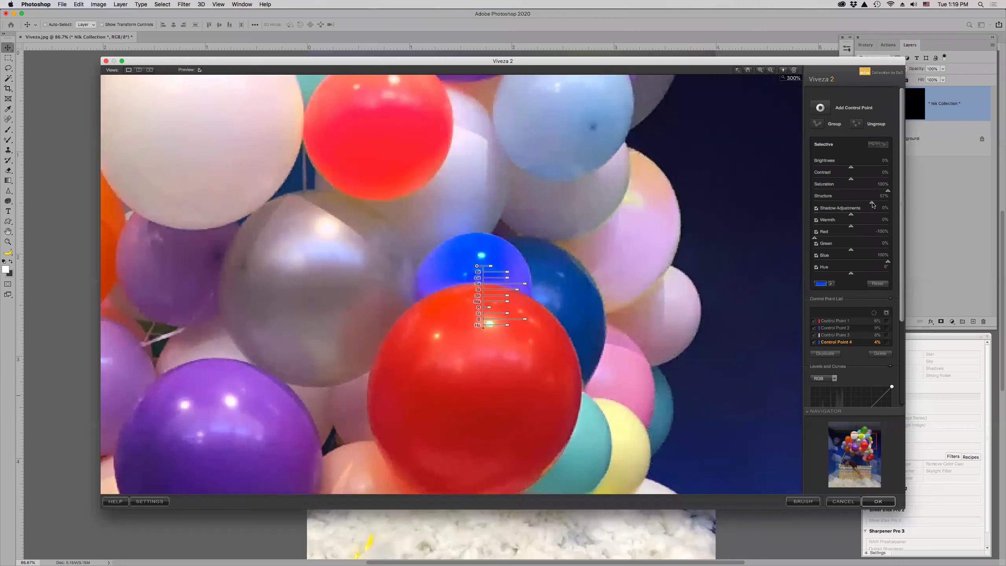
drag(490, 267, 491, 268)
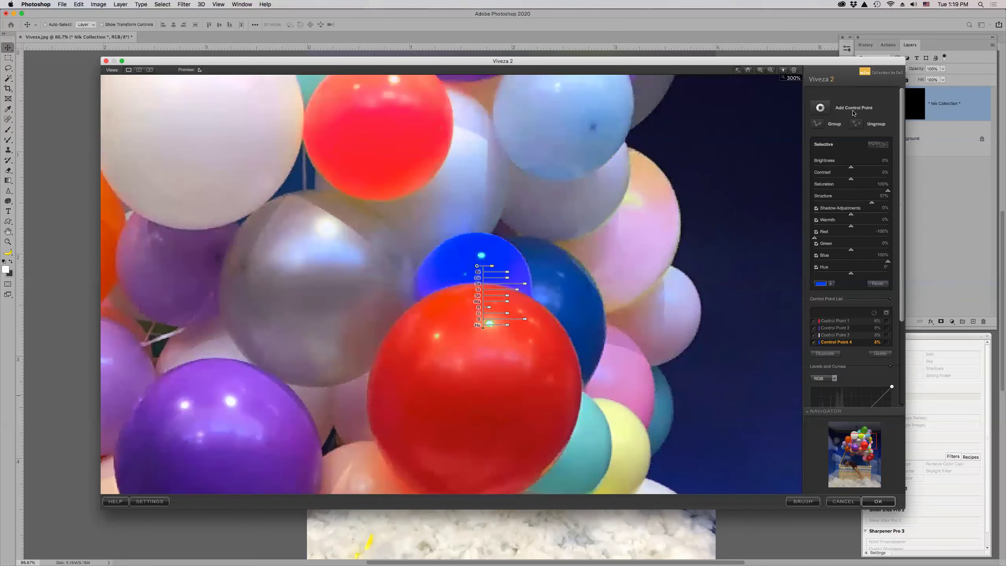
Step: Place a sized neutral control point on the white balloon, copy it onto the grey and pink balloons, then fit the view
click(819, 108)
click(459, 196)
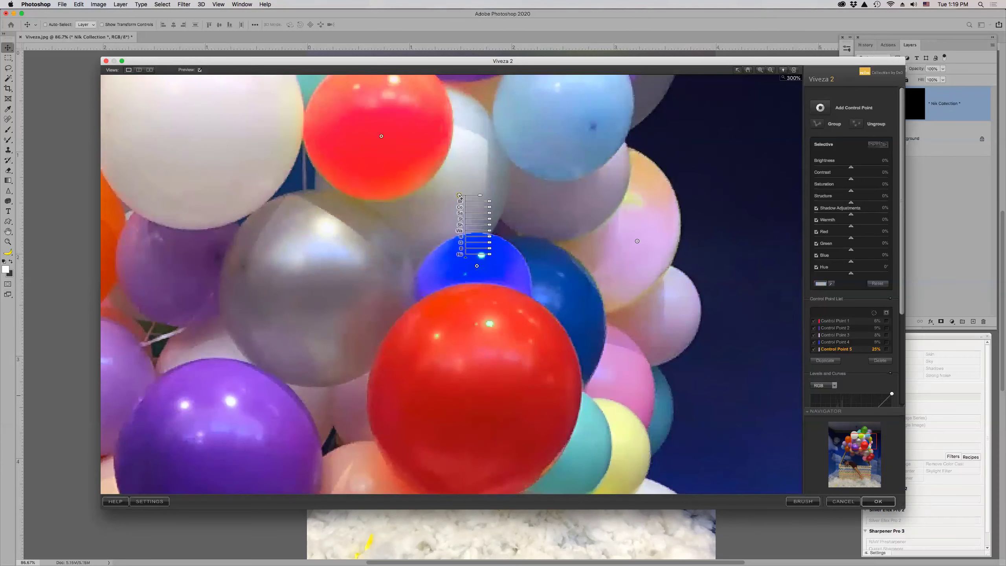
drag(480, 196, 472, 197)
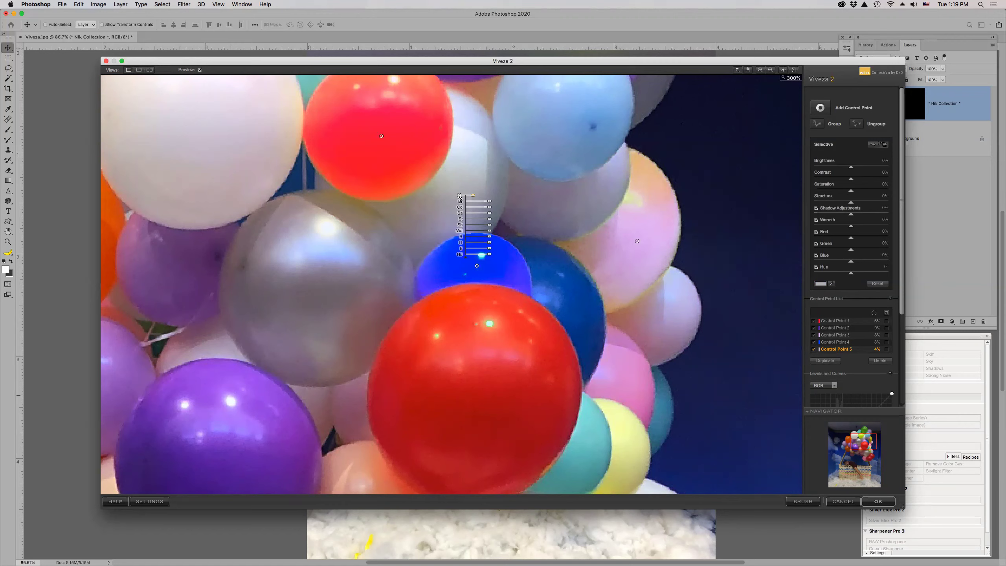
drag(459, 197, 338, 284)
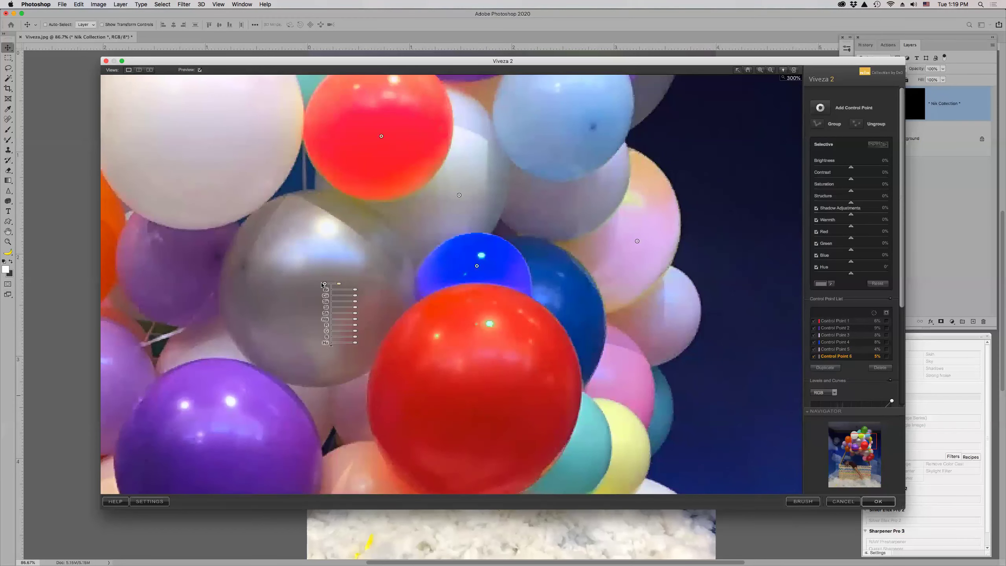
key(super+d)
drag(324, 284, 583, 295)
drag(670, 311, 671, 322)
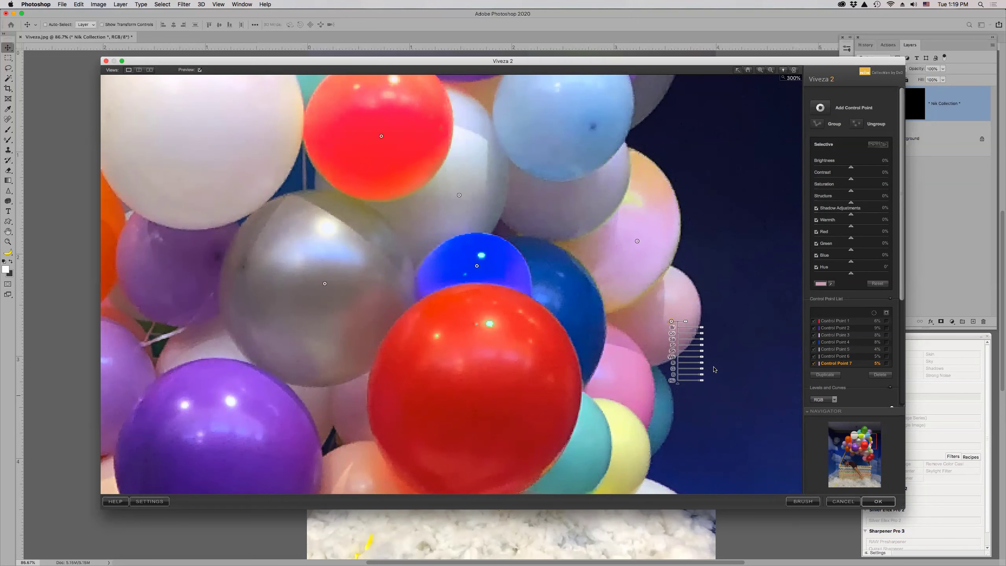
key(super+0)
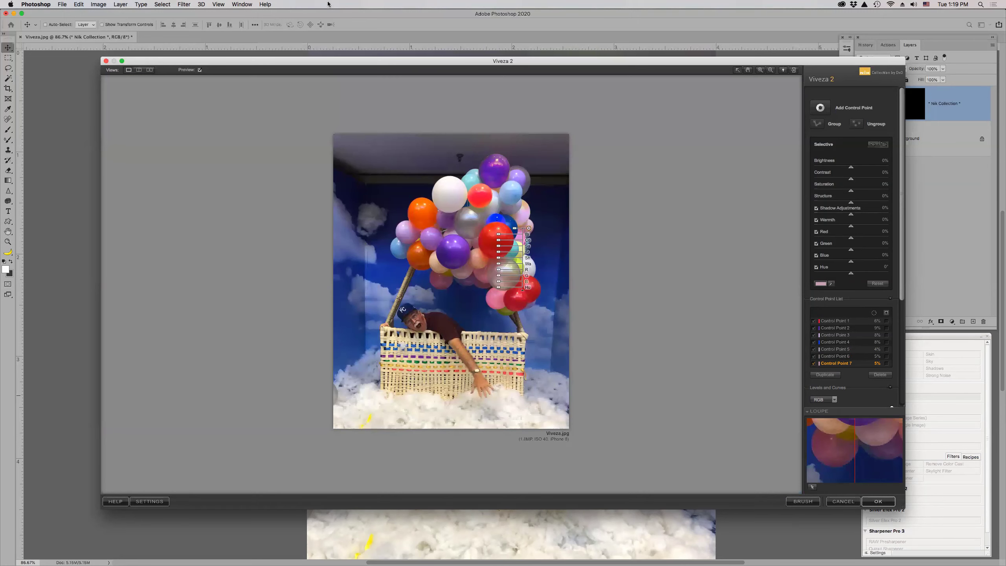
Step: Toggle Preview repeatedly to compare the recoloured balloons with the original colours
click(200, 70)
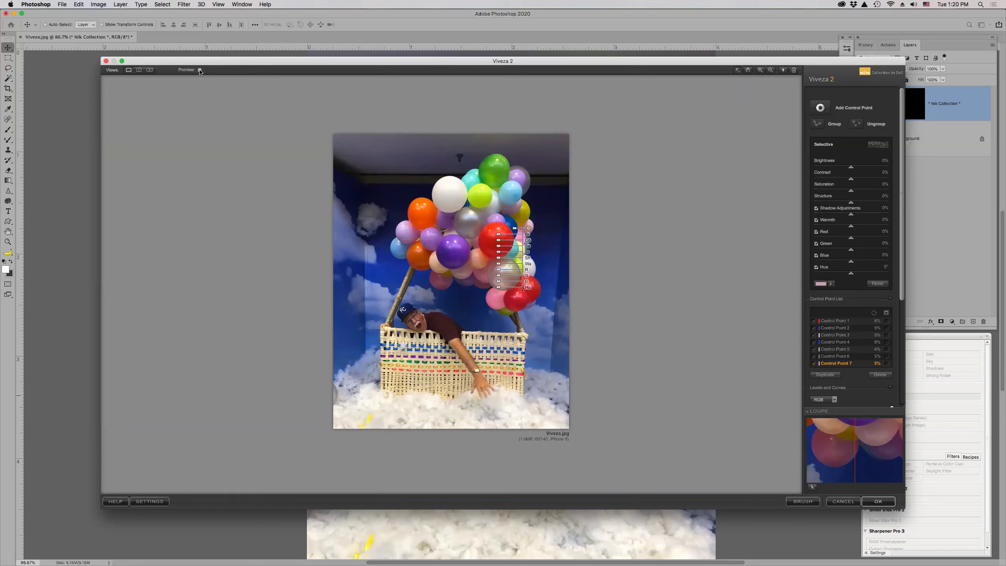
click(200, 70)
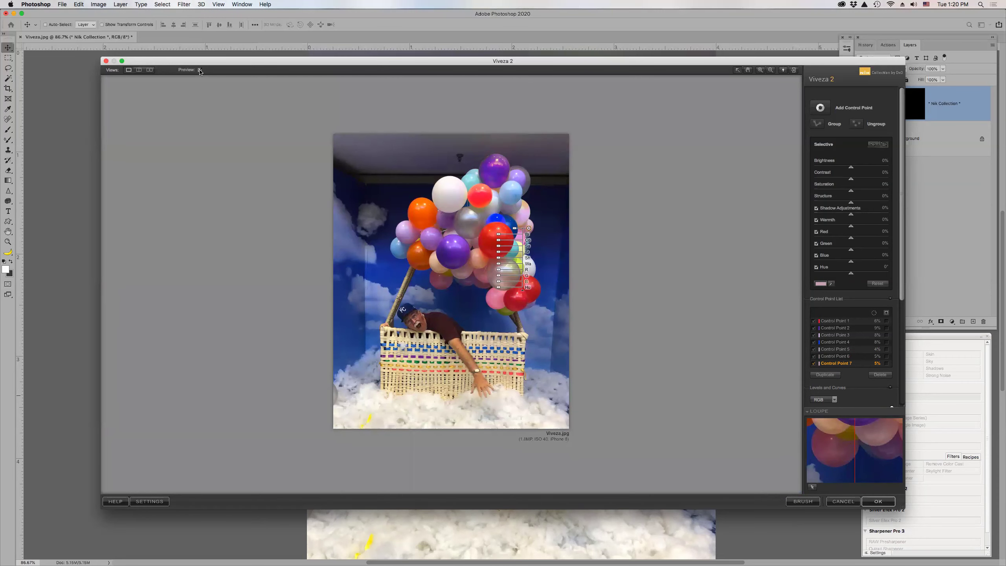
click(200, 70)
click(200, 70)
click(200, 70)
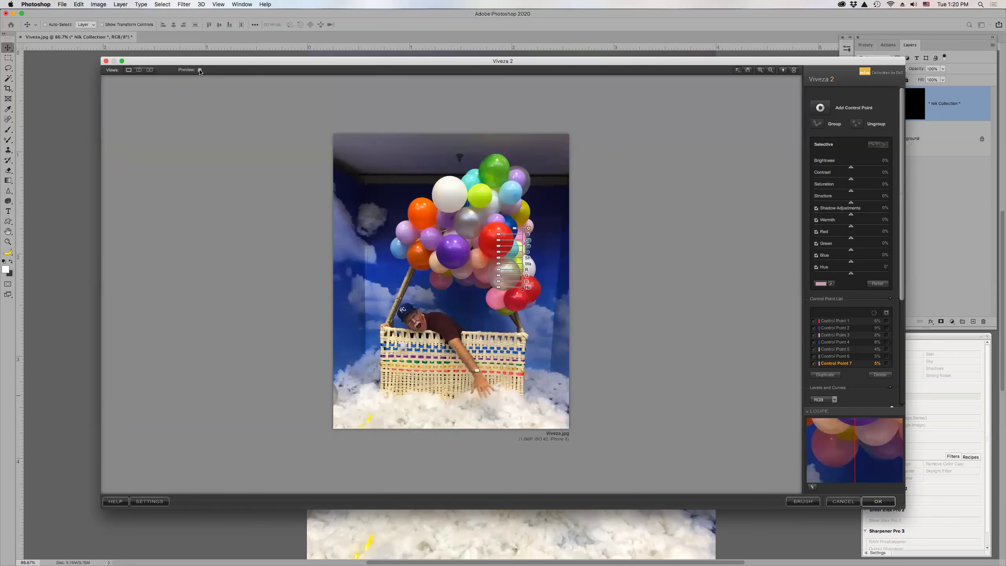
click(200, 69)
click(200, 70)
click(200, 70)
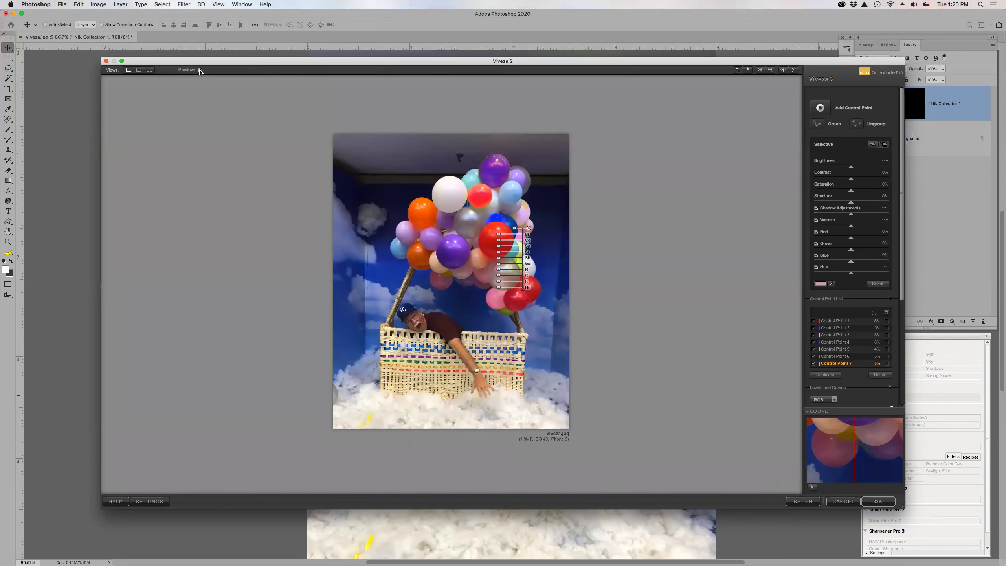
click(200, 69)
click(200, 70)
click(200, 70)
click(200, 69)
click(200, 70)
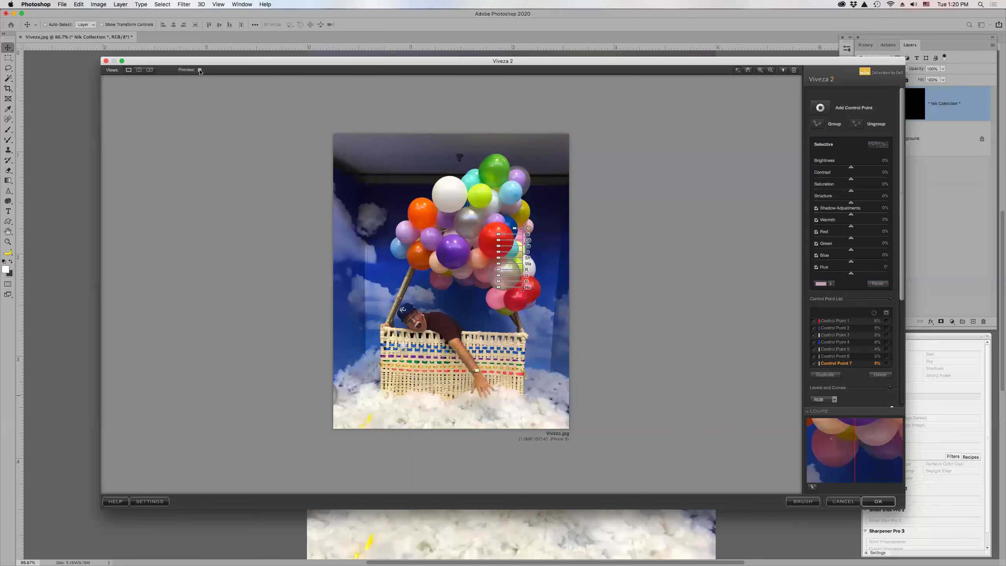
click(200, 70)
click(200, 70)
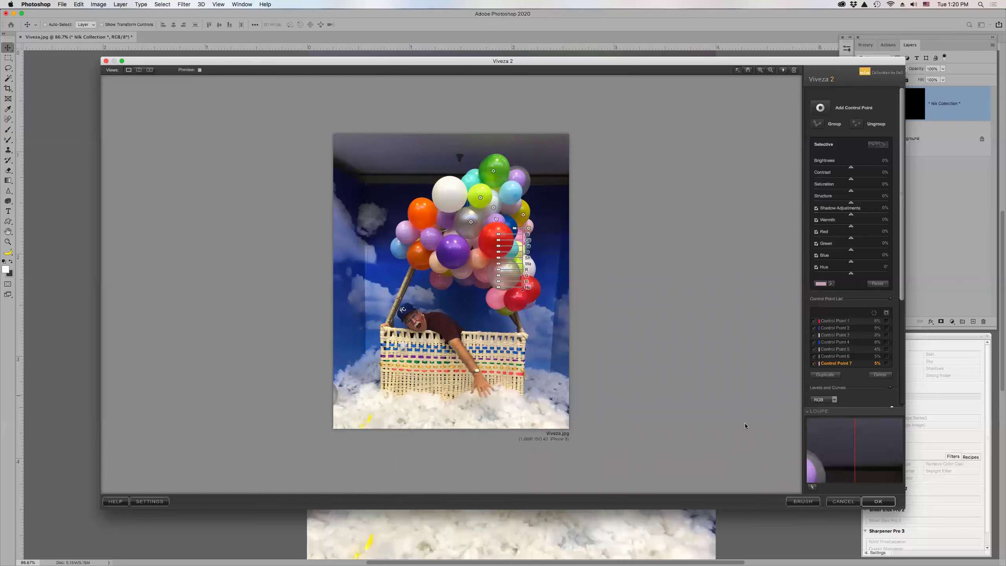
click(878, 502)
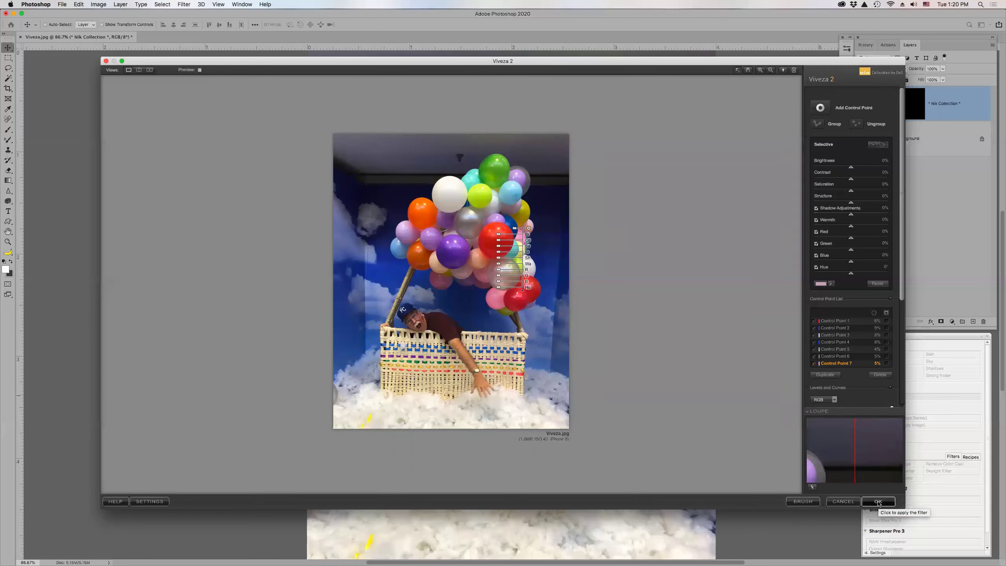
Step: Cancel Viveza 2 and close the balloon photo without saving
click(845, 501)
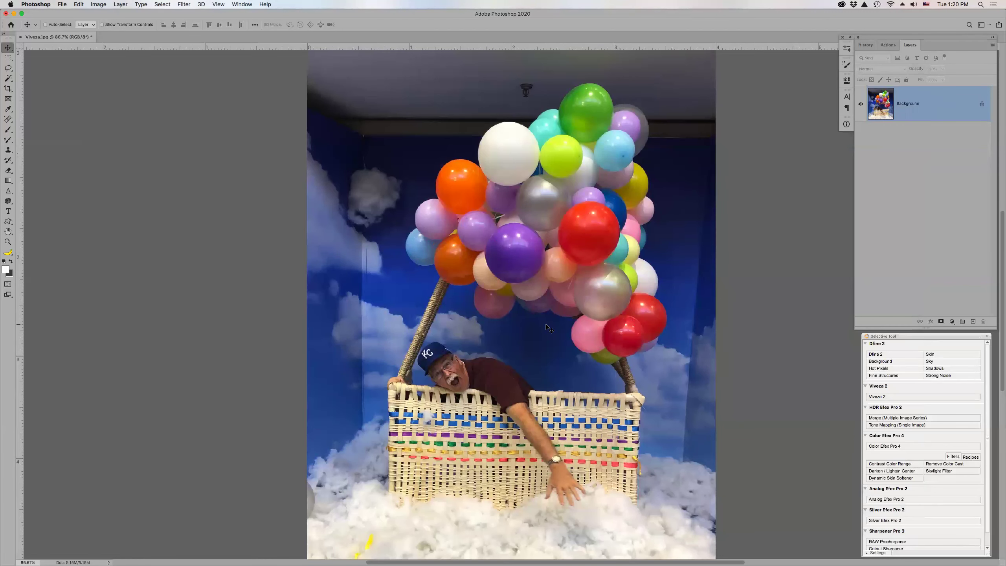
key(super+w)
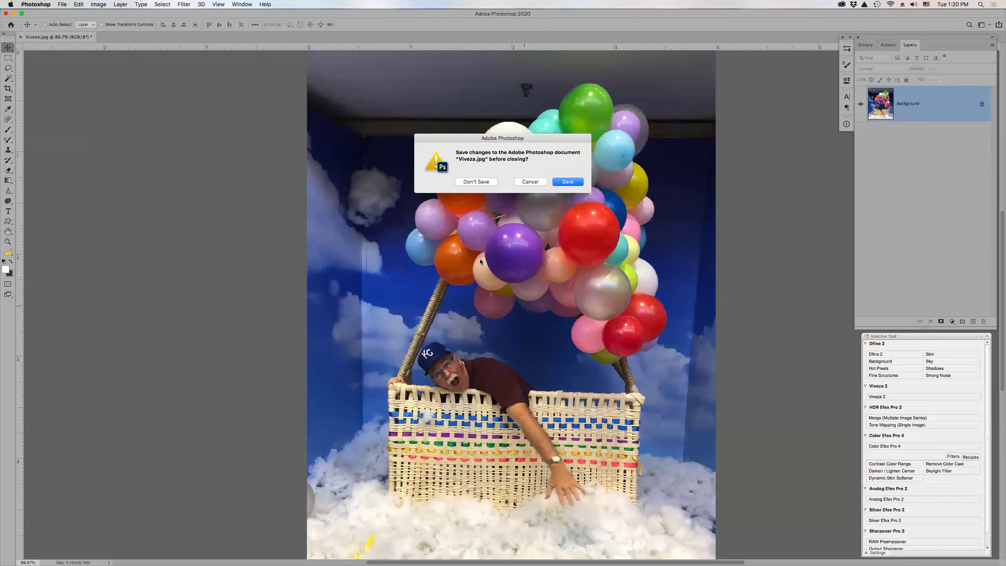
click(485, 181)
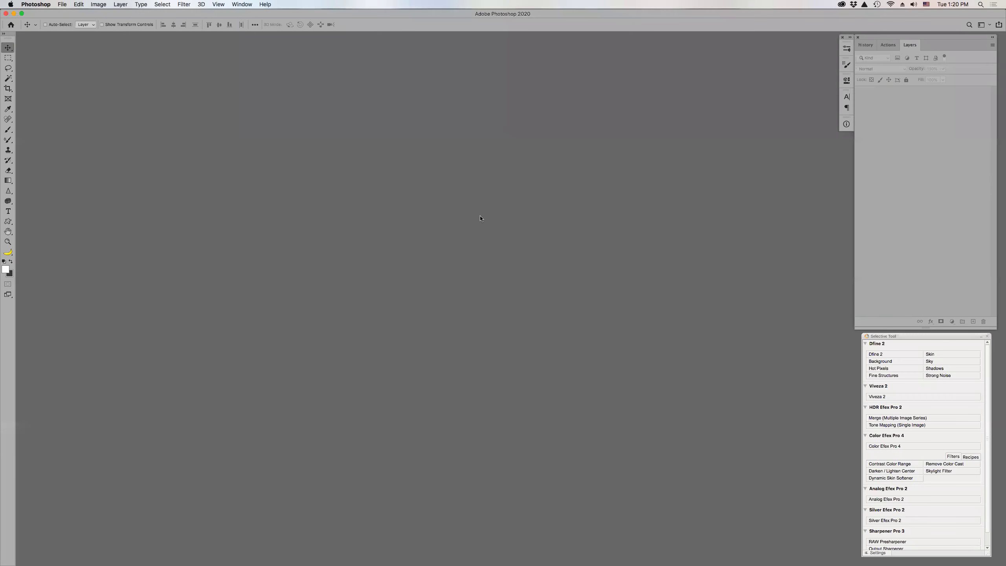
Step: Open Viveza1.jpg, the caterpillar photo, from Adobe Bridge
key(super+Tab)
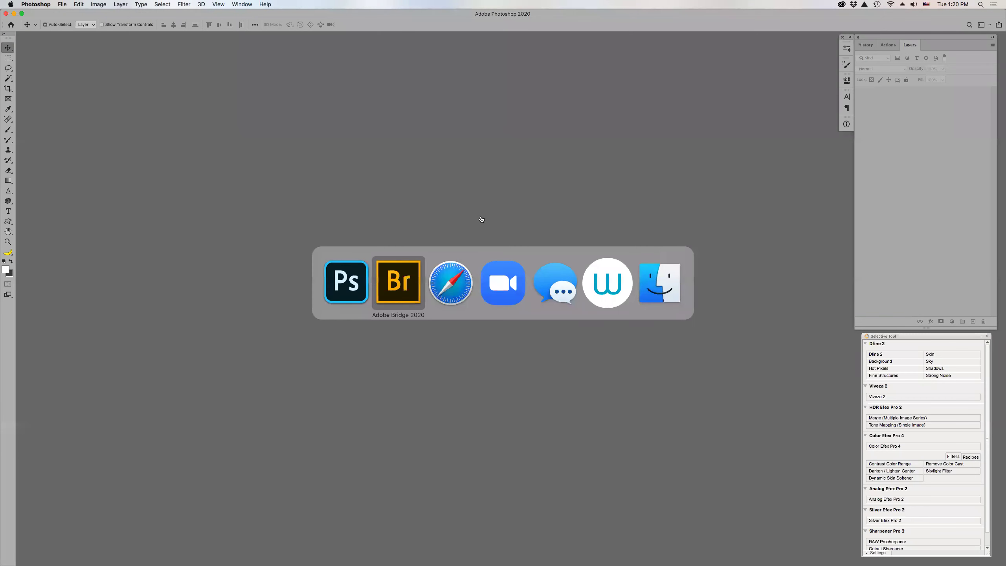
scroll(874, 258, down, 4)
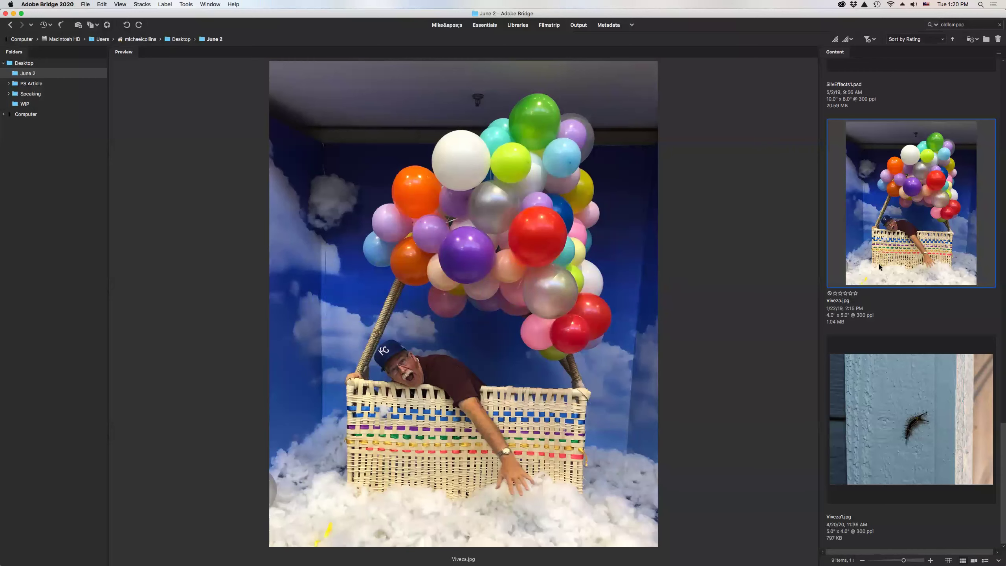
double_click(902, 443)
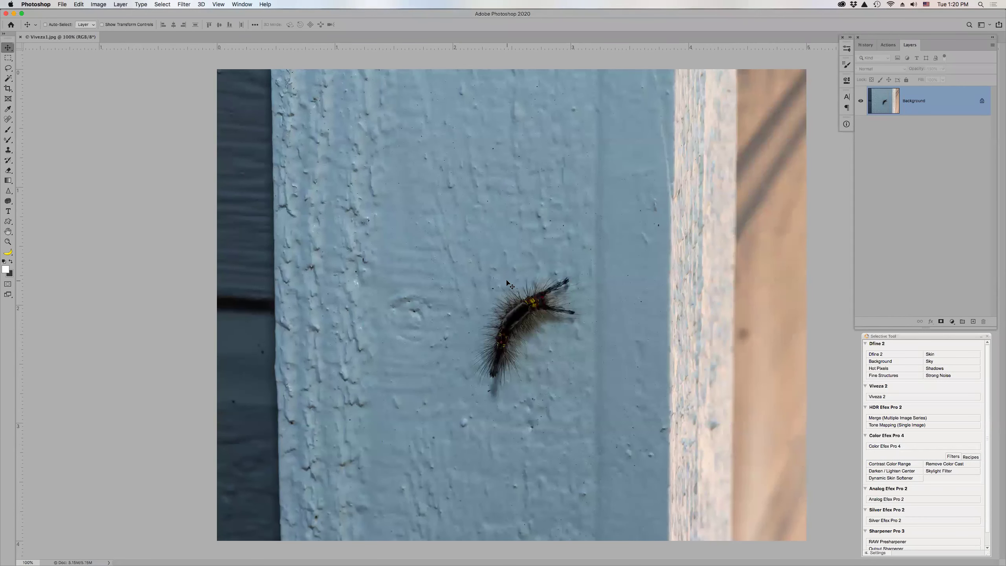
Step: Open the Viveza1.jpg caterpillar photo in Viveza 2 and place Control Point 1 beside the caterpillar
key(z)
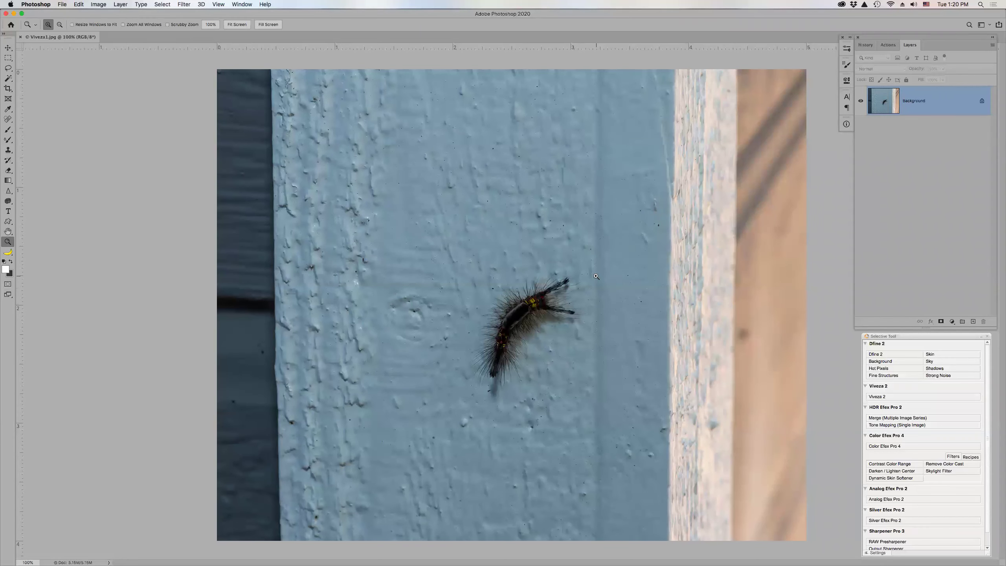
click(906, 399)
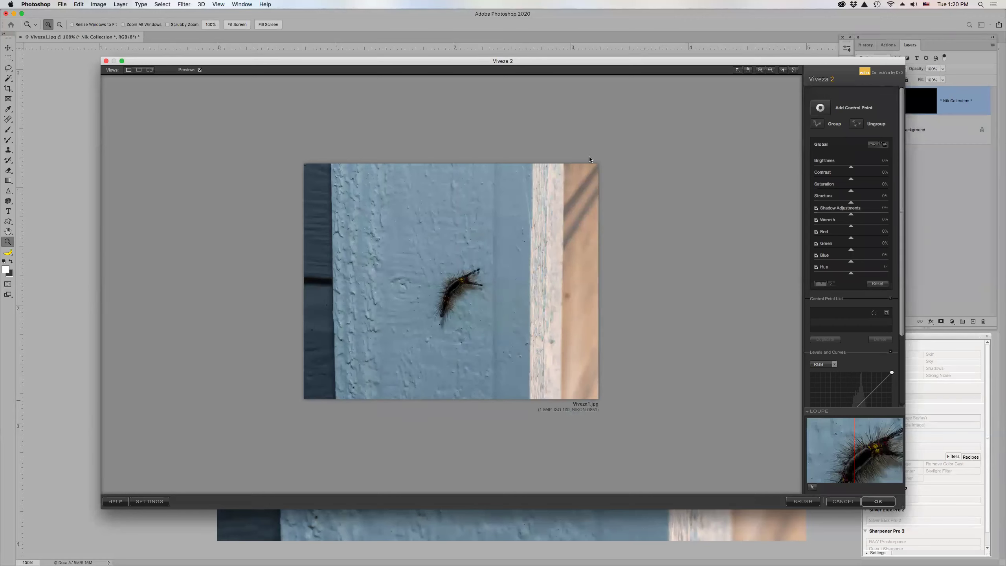
click(820, 107)
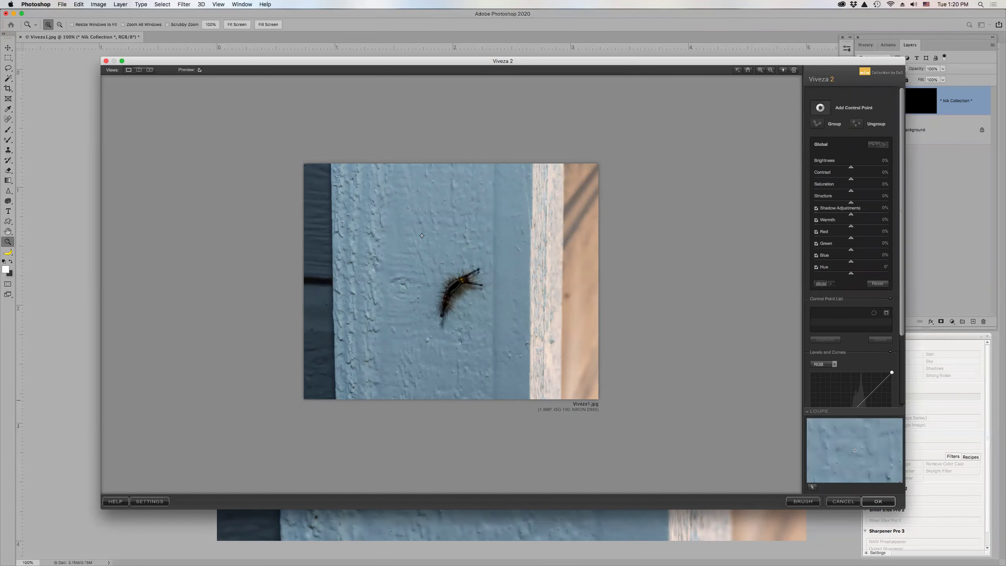
click(426, 255)
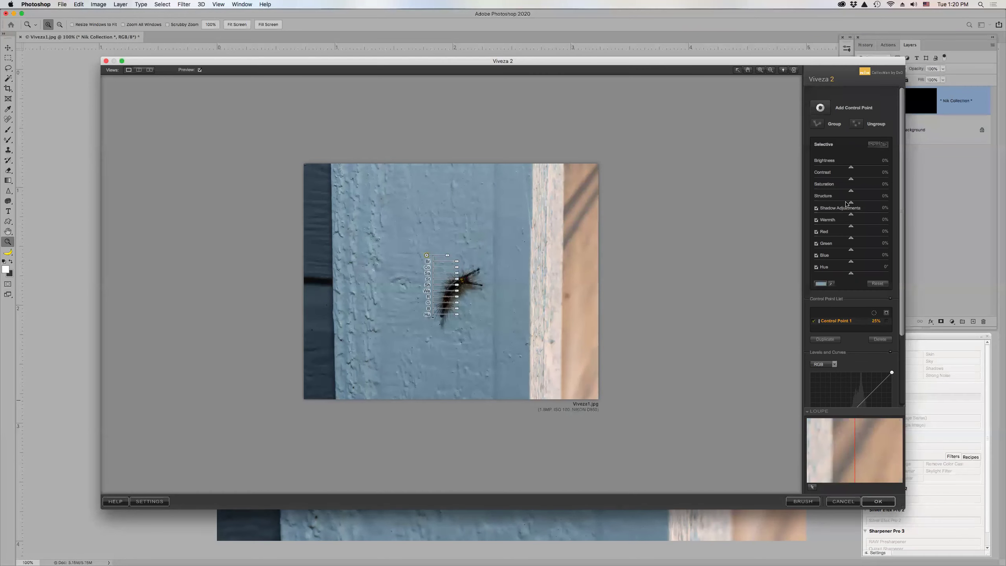
Step: Set Control Point 1 to Saturation -100%, enlarge its size and raise Brightness to about 28%
drag(851, 190, 753, 193)
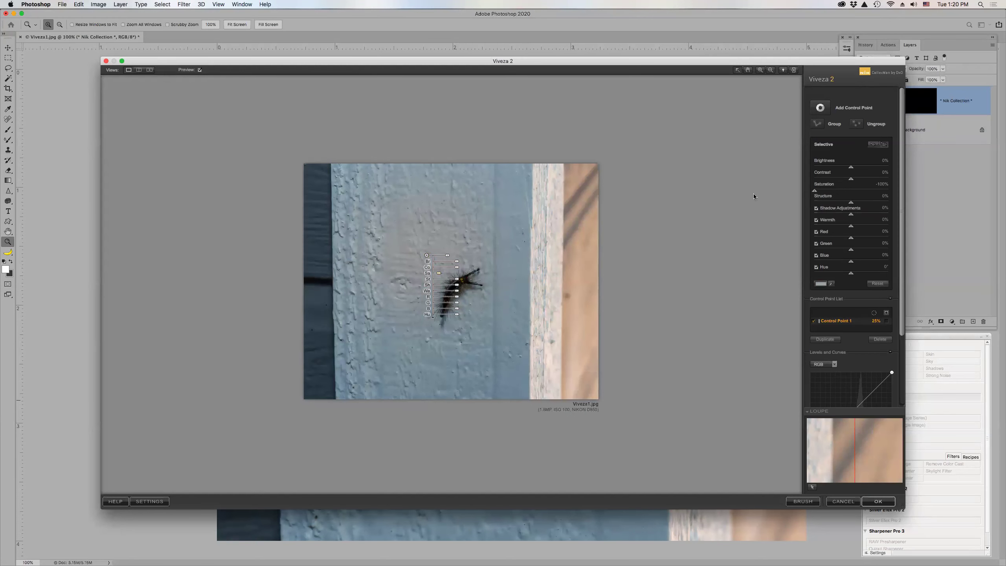
mouse_move(450, 255)
drag(451, 255, 460, 255)
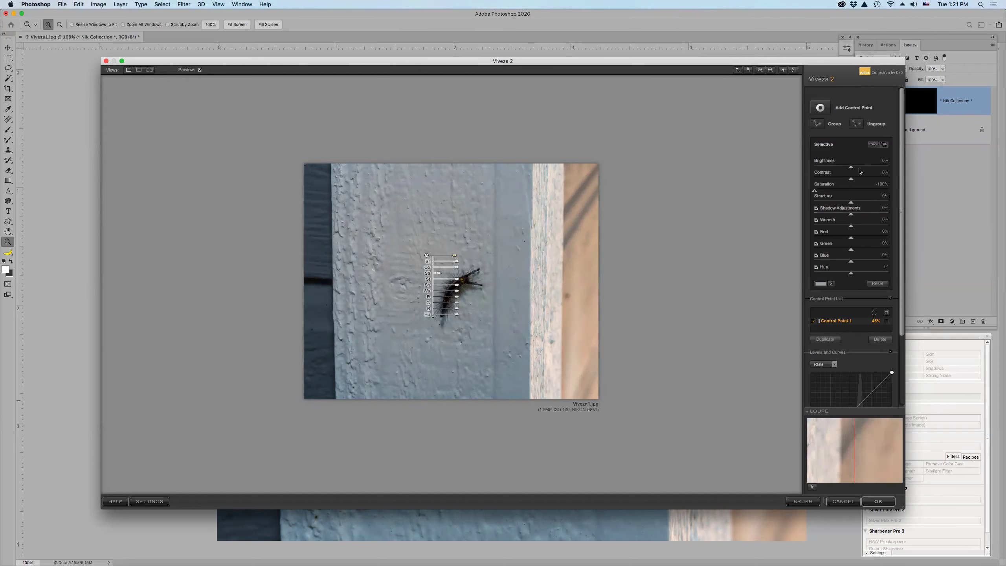
drag(851, 167, 861, 168)
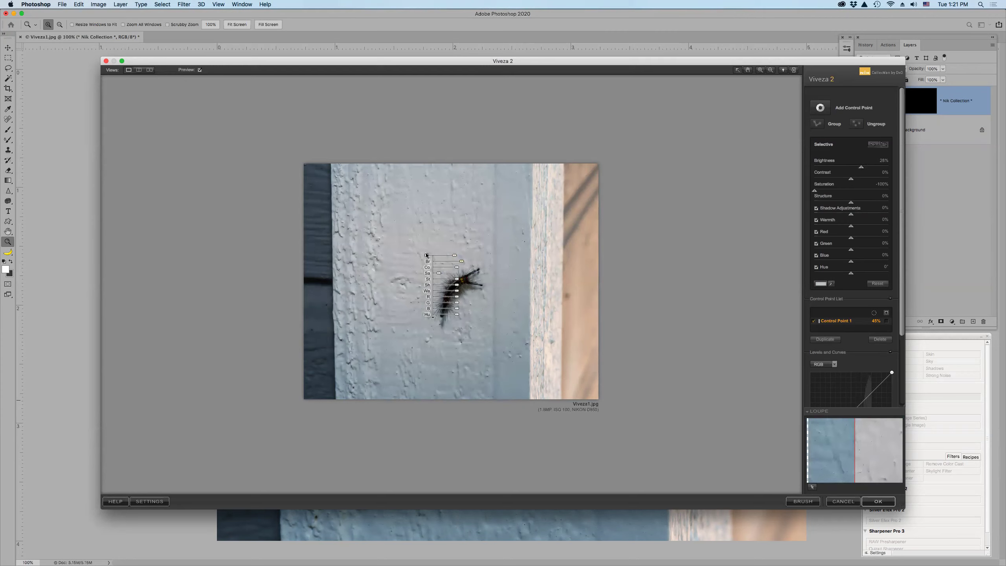
Step: Duplicate the control point onto the wall below the caterpillar and zoom the preview to 100%
drag(428, 258, 459, 353)
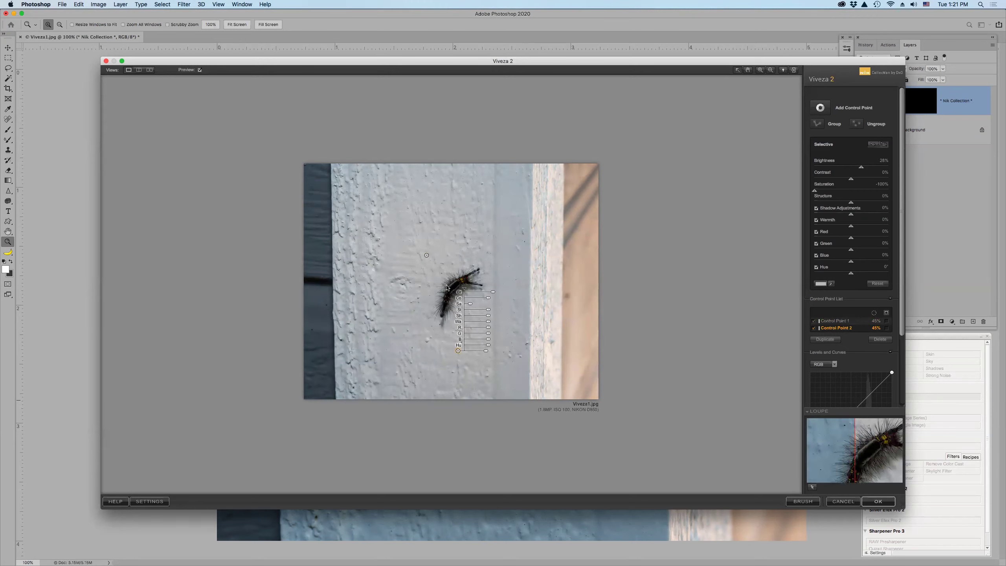
click(759, 70)
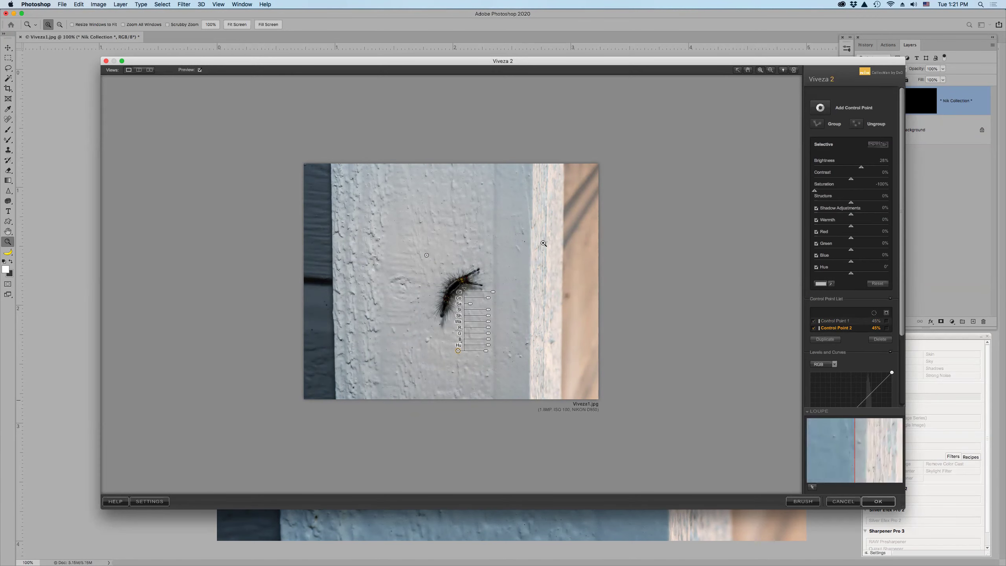
click(460, 277)
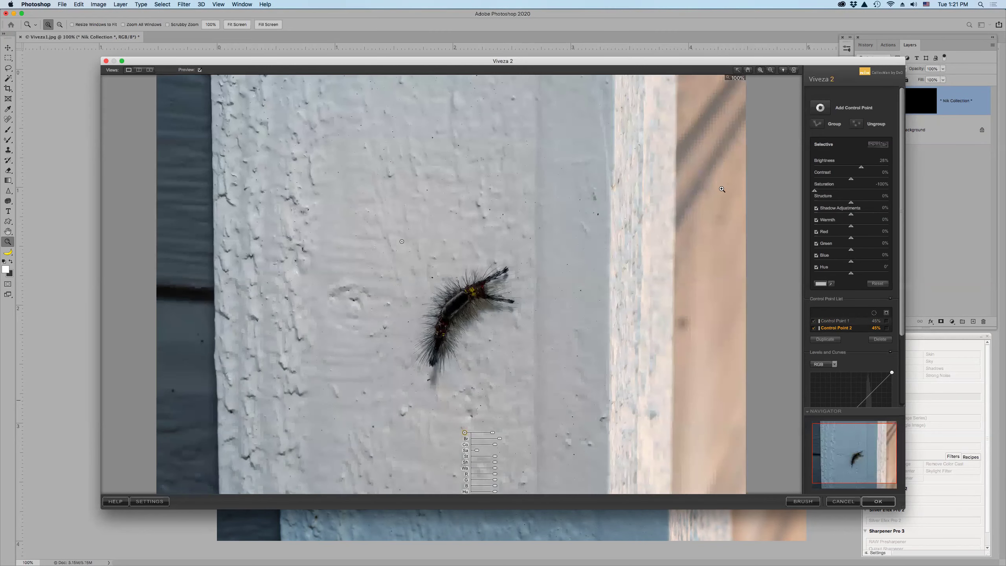
Step: Zoom further into the caterpillar and place Control Point 3 on its body
click(821, 112)
click(465, 302)
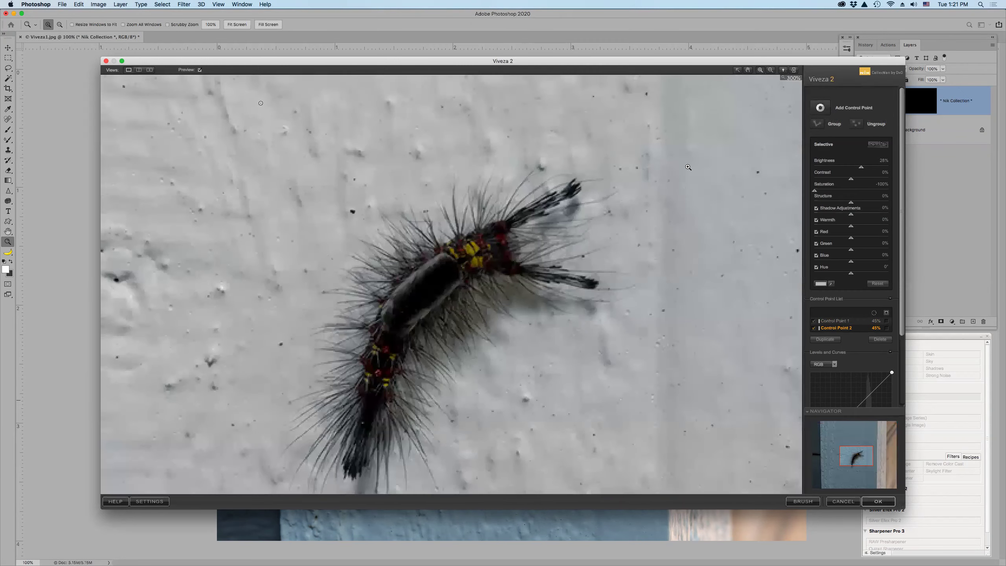
click(820, 108)
click(471, 251)
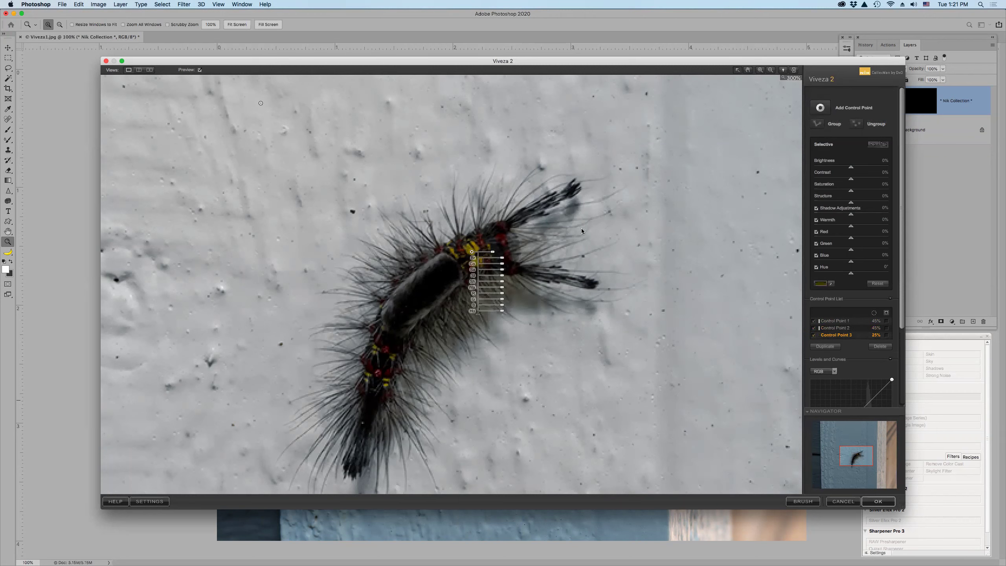
Step: Resize Control Point 3, raise Saturation to 49%, and lower Warmth and Green
drag(493, 252, 486, 254)
drag(852, 191, 869, 192)
drag(851, 226, 841, 227)
drag(851, 251, 837, 263)
Step: Place Control Point 4 on the caterpillar with Red at 30%, then apply Viveza 2 as a layer
click(820, 107)
click(500, 240)
drag(521, 242, 517, 242)
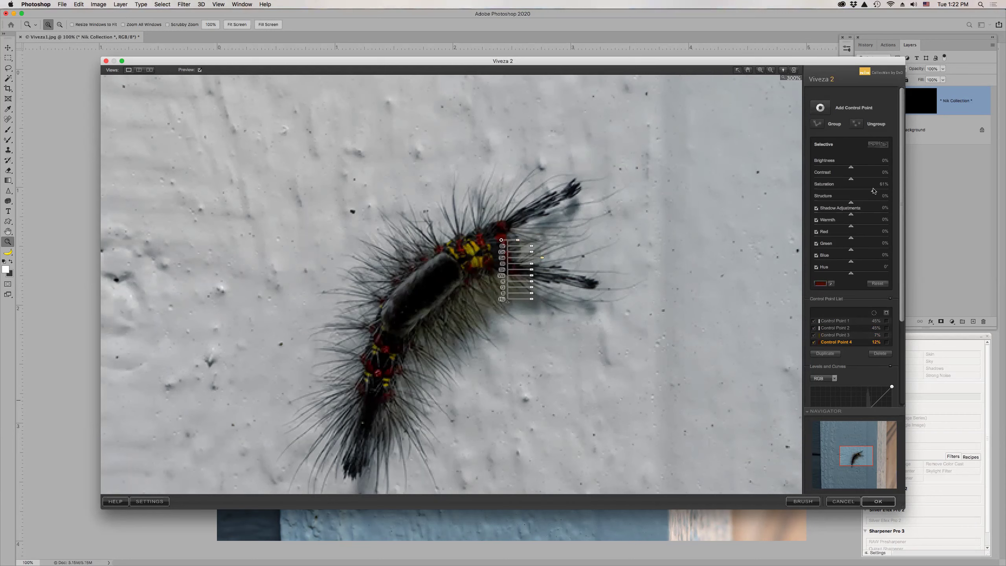
drag(851, 238, 866, 239)
click(887, 502)
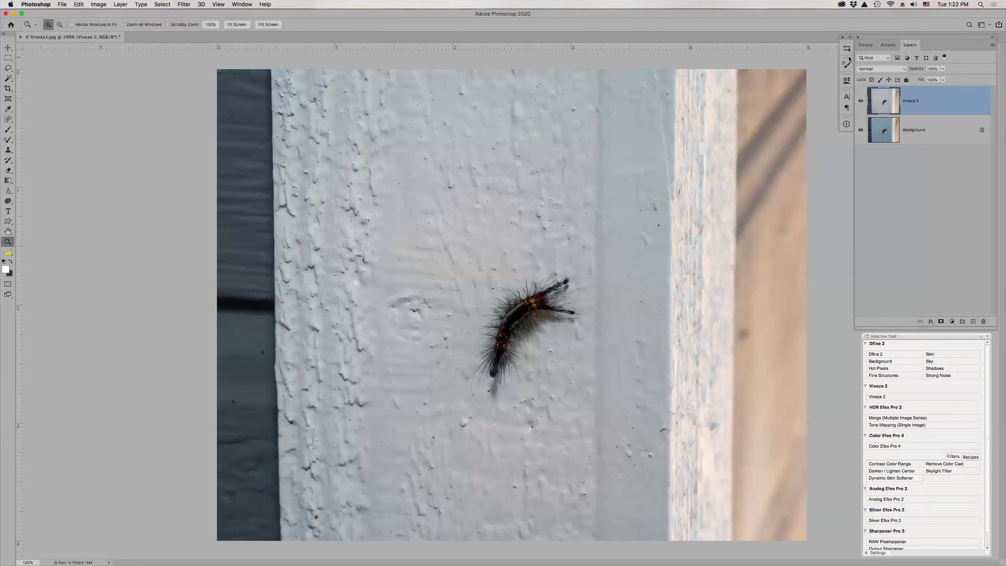
drag(446, 250, 649, 402)
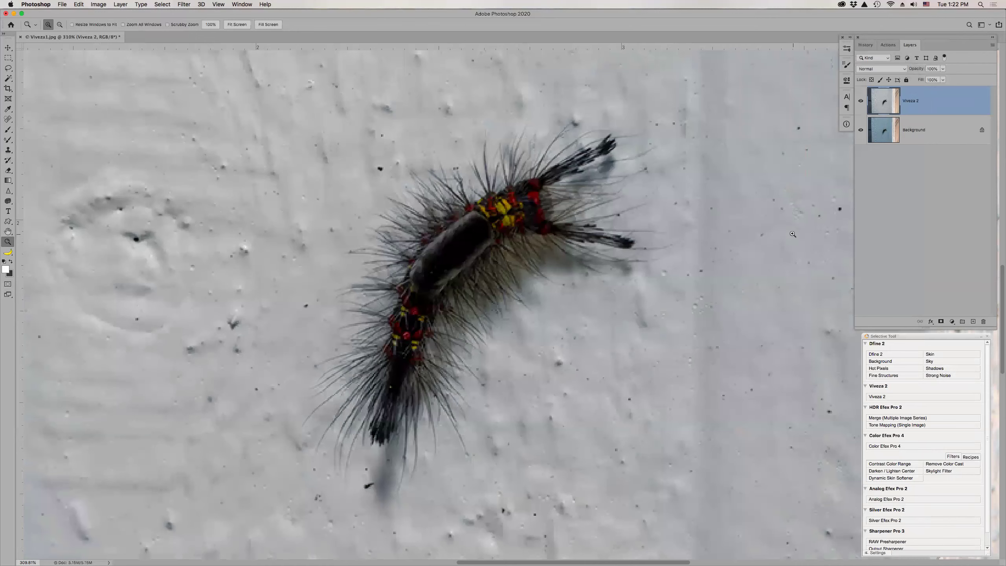
click(862, 101)
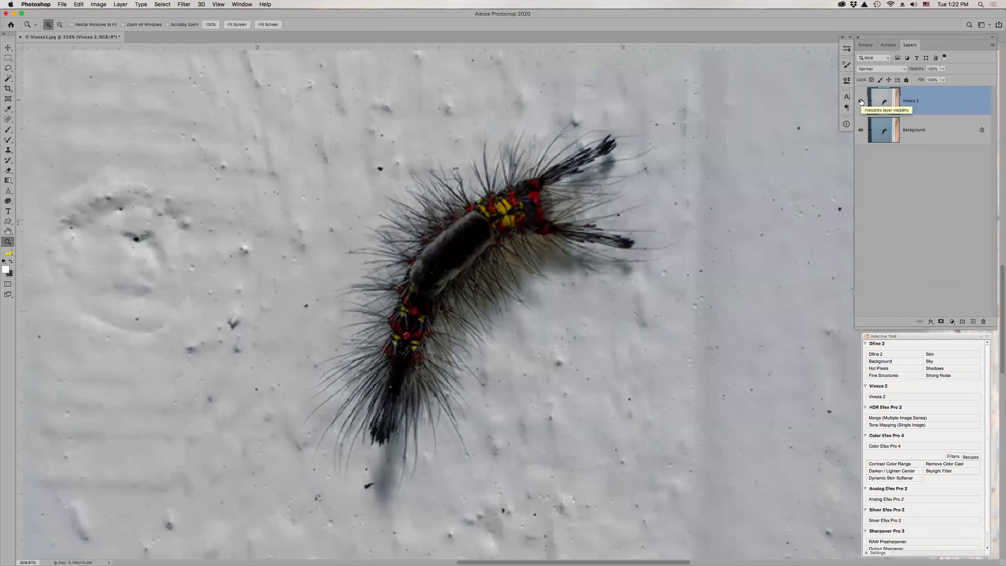
click(860, 102)
click(861, 102)
click(861, 102)
click(860, 102)
click(861, 102)
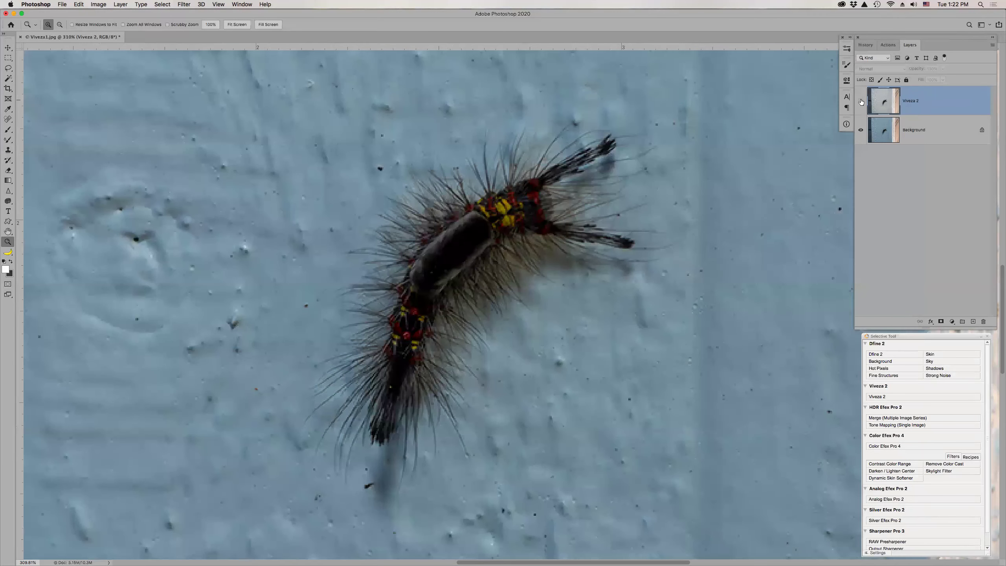
click(861, 102)
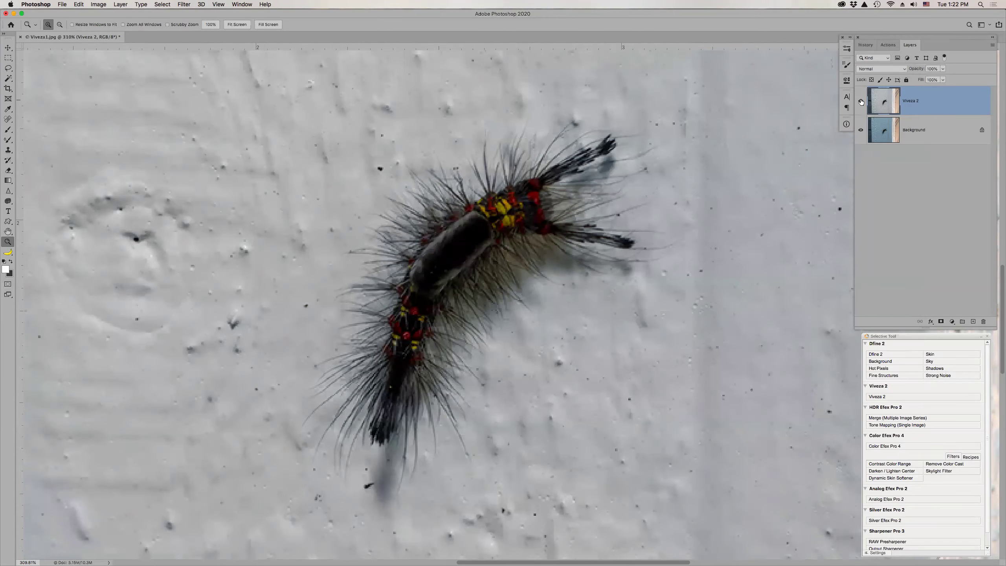
click(861, 102)
click(860, 102)
click(861, 101)
click(861, 102)
click(860, 102)
click(861, 102)
Step: Close Viveza1.jpg without saving, then select SilvEffects.psd and SilvEffects1.psd in Adobe Bridge
key(super+w)
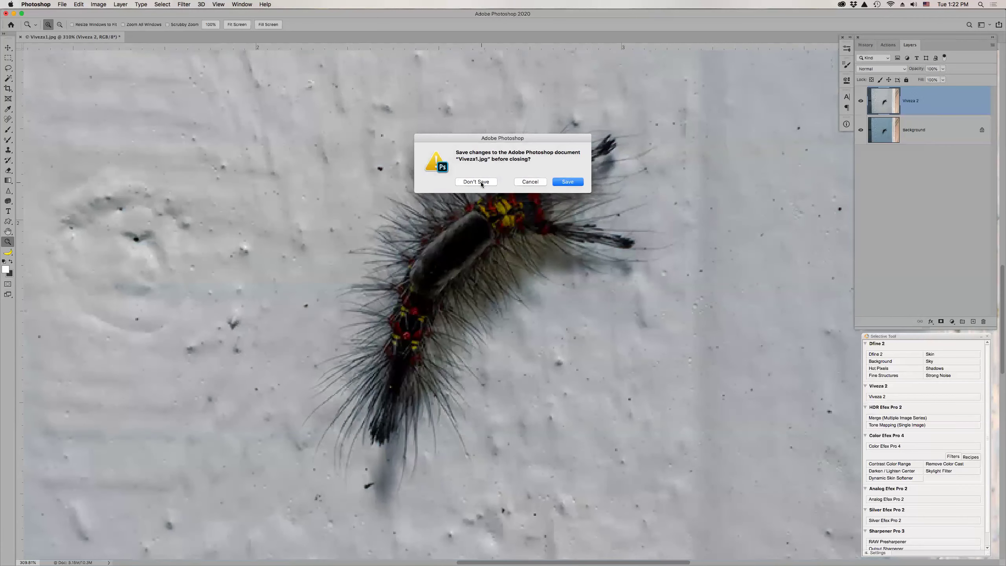
click(476, 181)
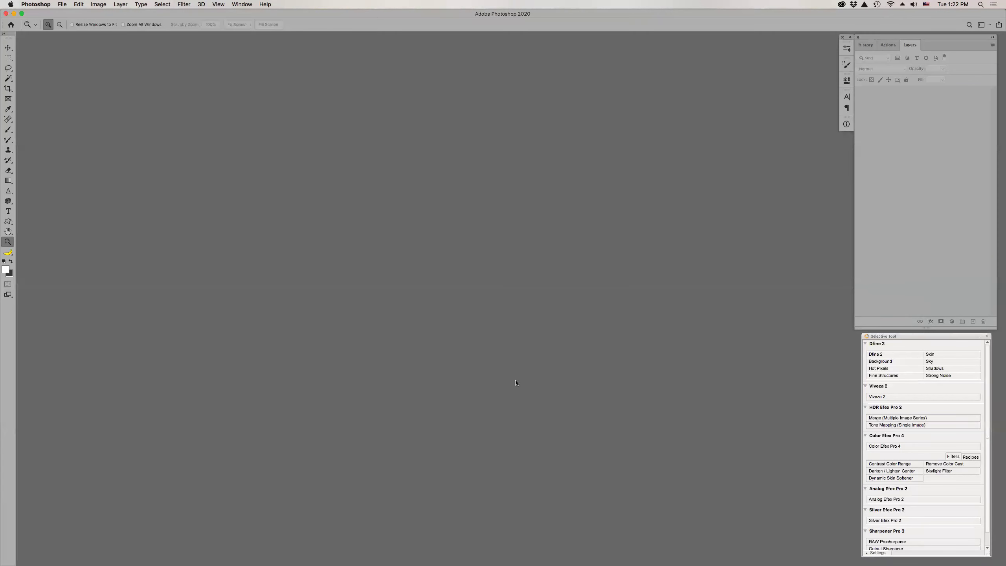
mouse_move(521, 561)
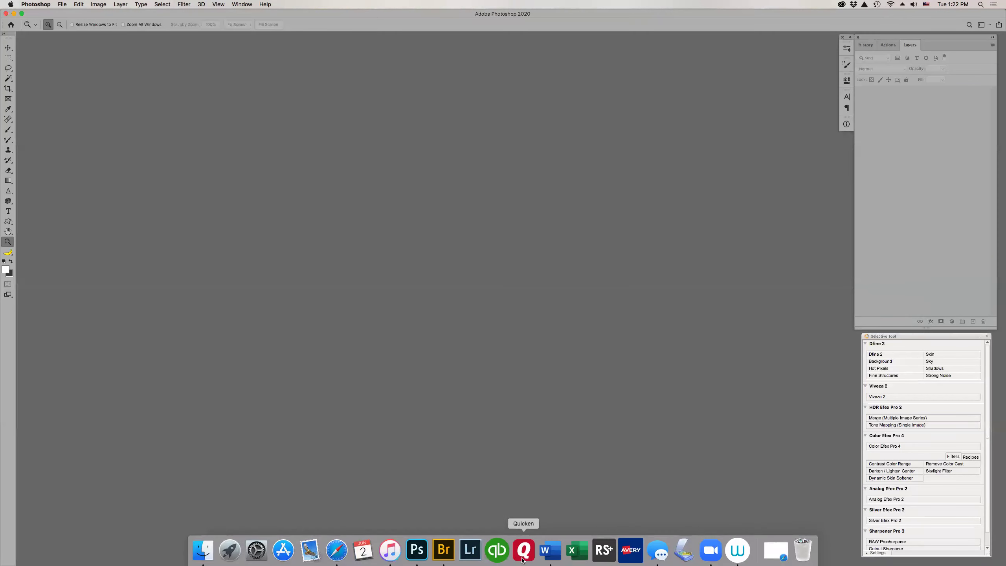
click(444, 549)
scroll(864, 384, up, 5)
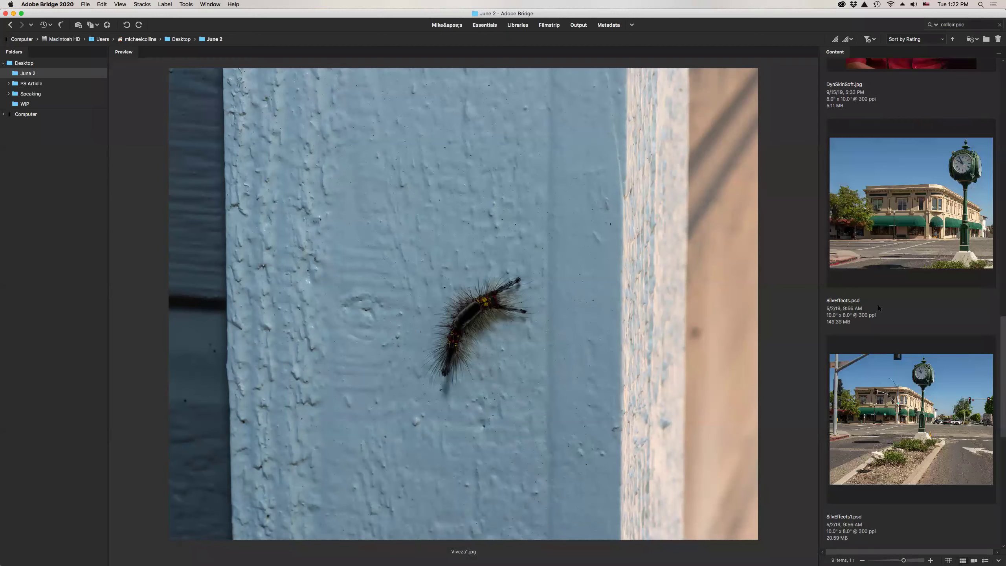
click(878, 248)
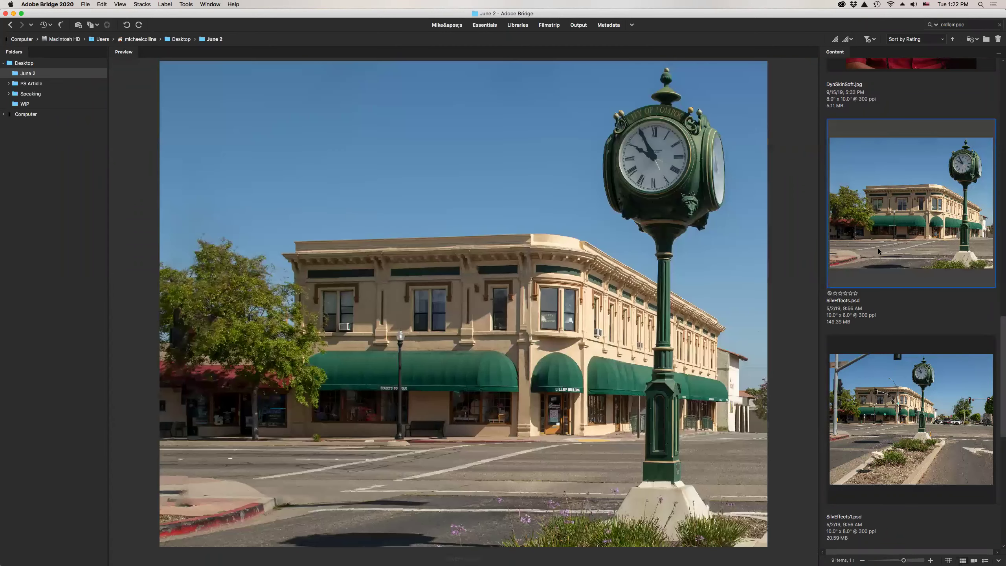
super+click(886, 378)
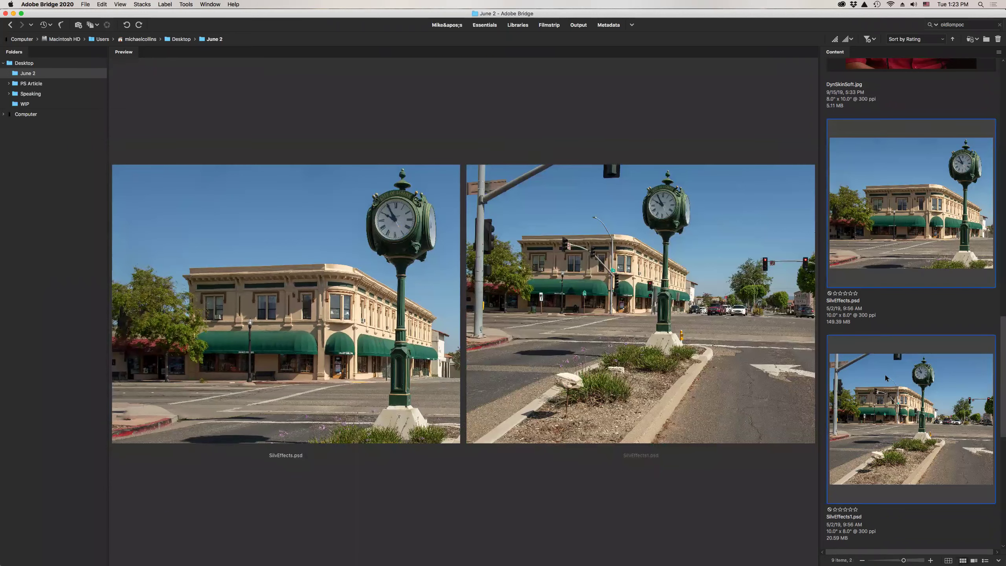
Step: Open both clock tower files, zoom into the storefronts and bench figure, then close SilvEffects1.psd
double_click(886, 377)
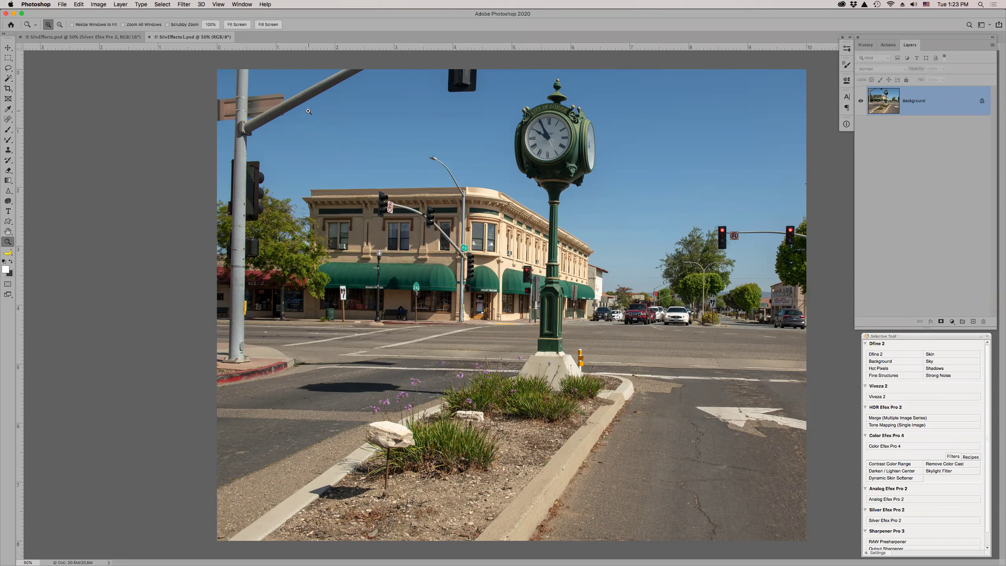
drag(309, 111, 527, 369)
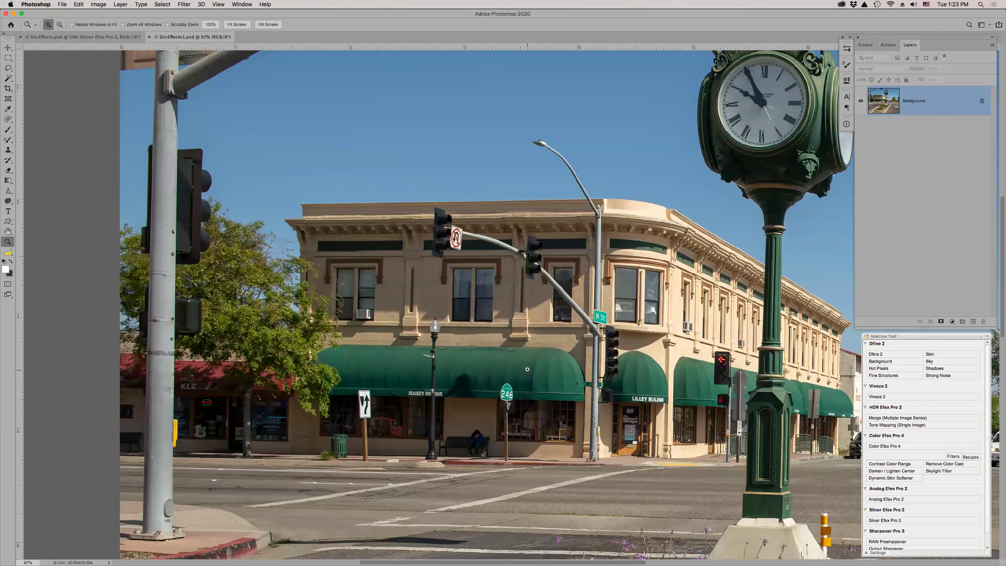
click(477, 440)
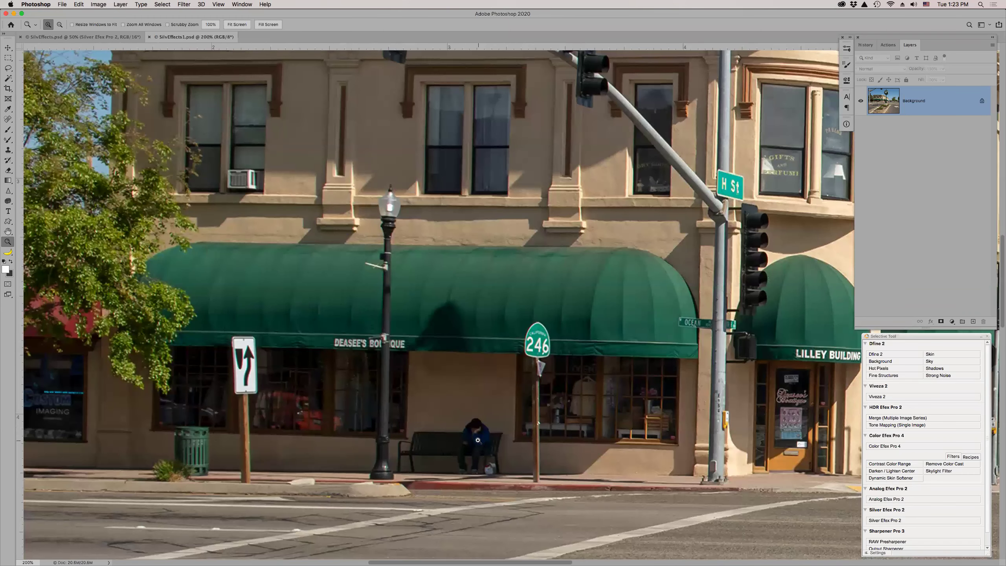
click(478, 440)
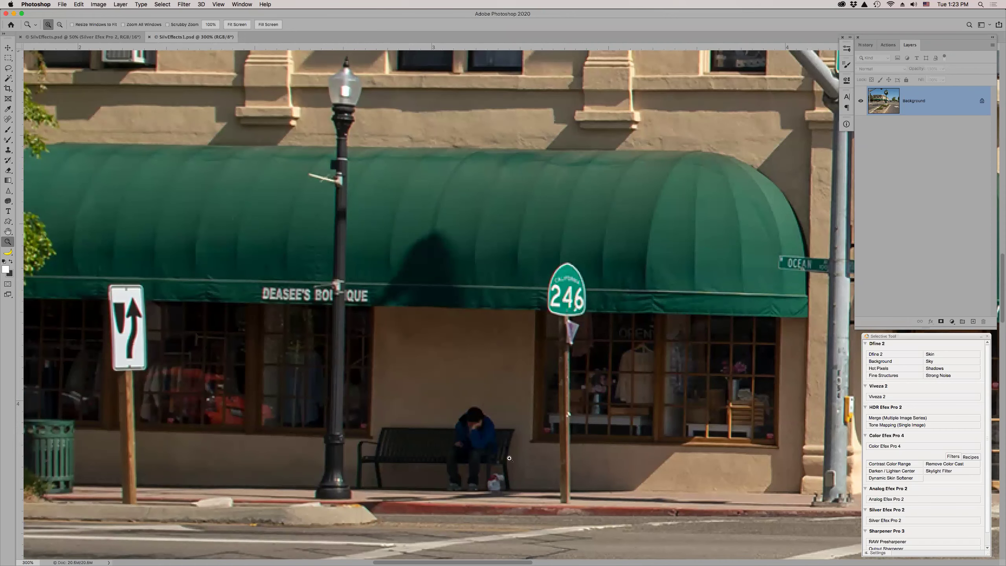
alt+click(483, 412)
key(super+0)
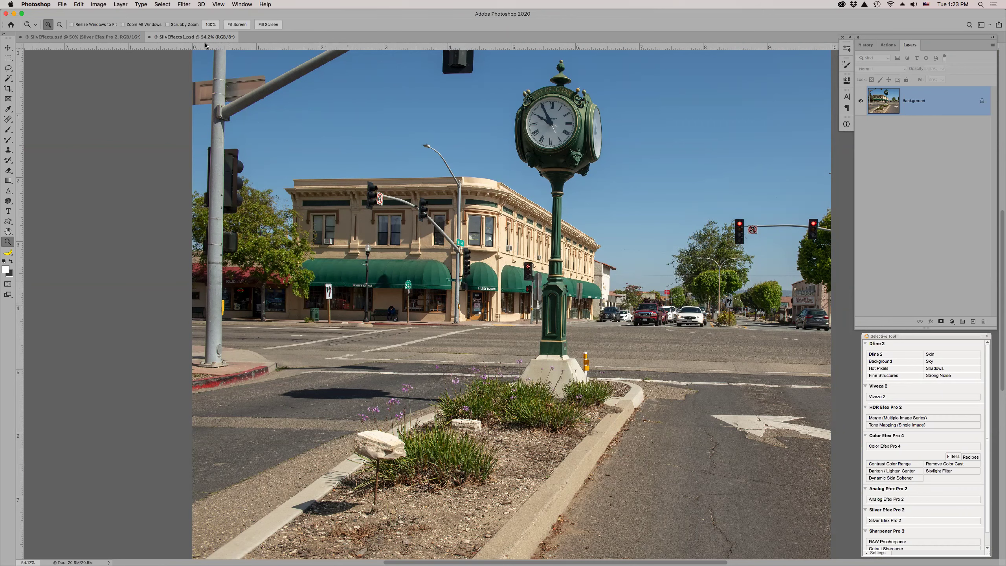
click(150, 37)
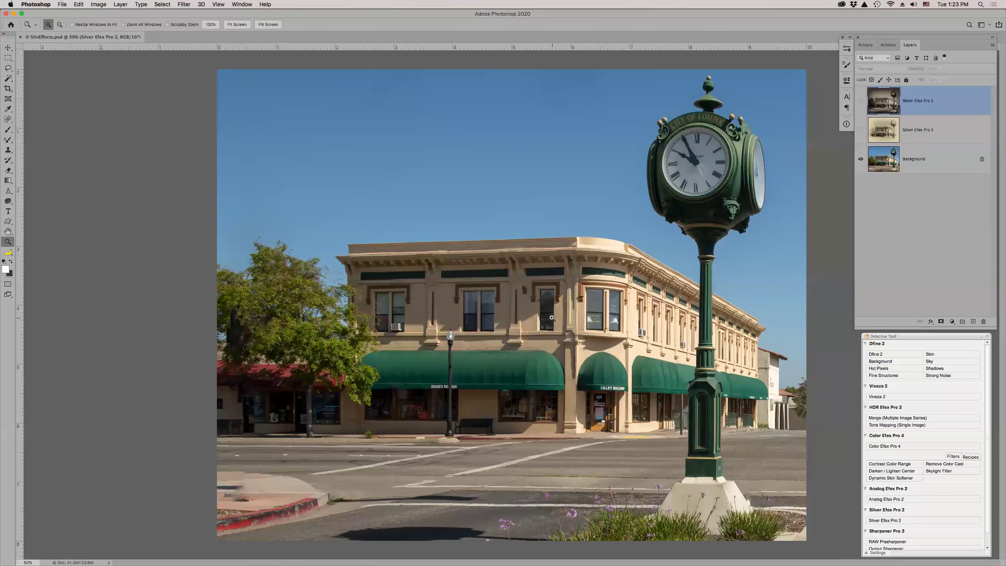
Step: Show both sepia Silver Efex Pro 2 layers to compare, then hide them to reveal the colour original
click(860, 130)
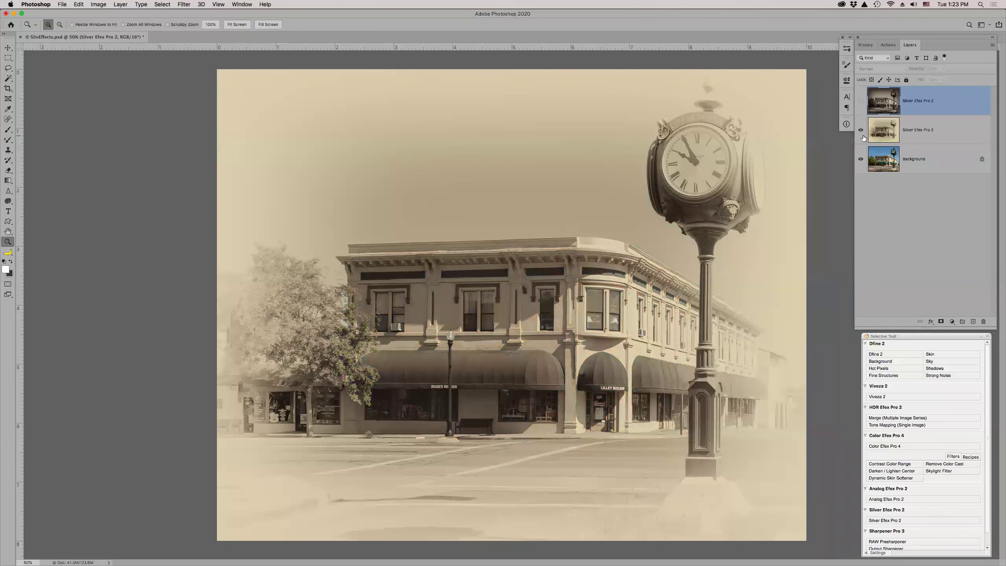
click(860, 101)
click(861, 102)
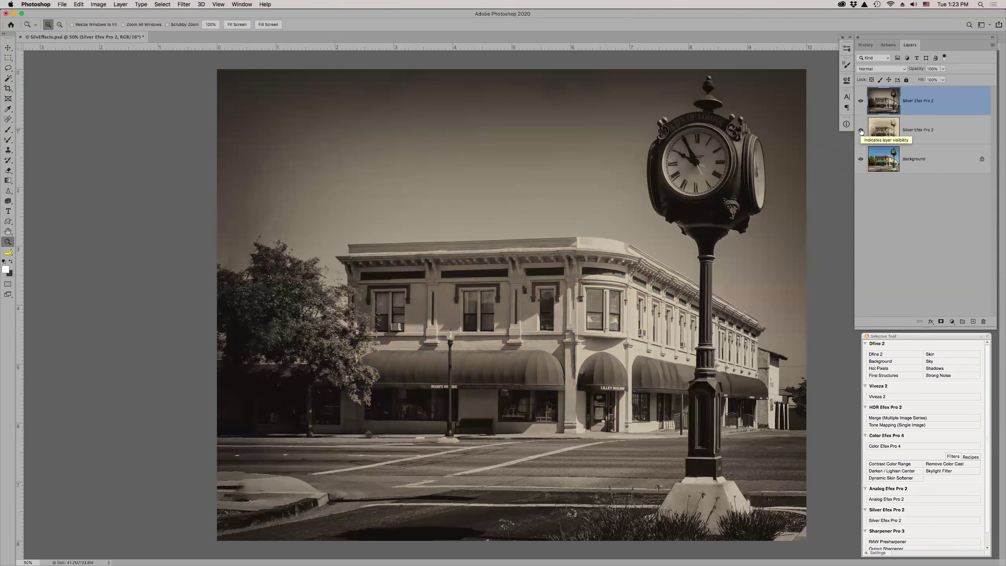
drag(861, 132, 861, 104)
Step: Select the colour Background layer of SilvEffects.psd and launch Silver Efex Pro 2 on it
click(932, 164)
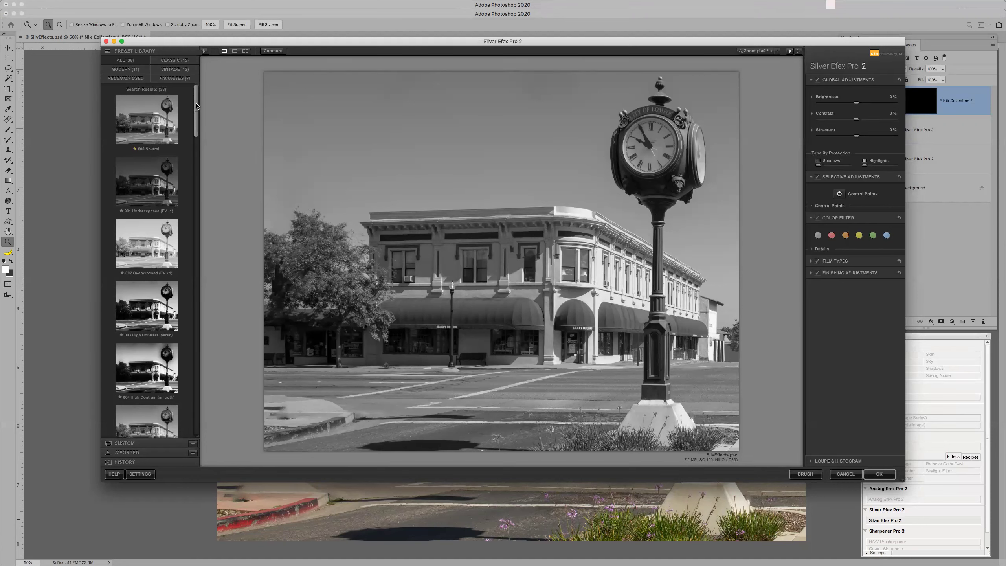
drag(196, 105, 211, 83)
Step: Try the 001 Underexposed preset, then filter to favourites and return to 000 Neutral
click(150, 185)
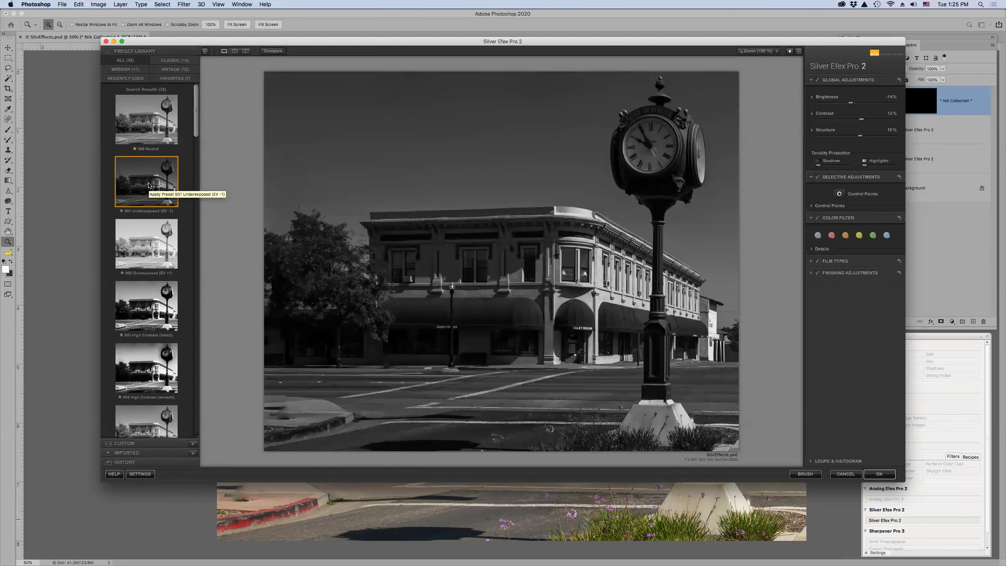
click(164, 104)
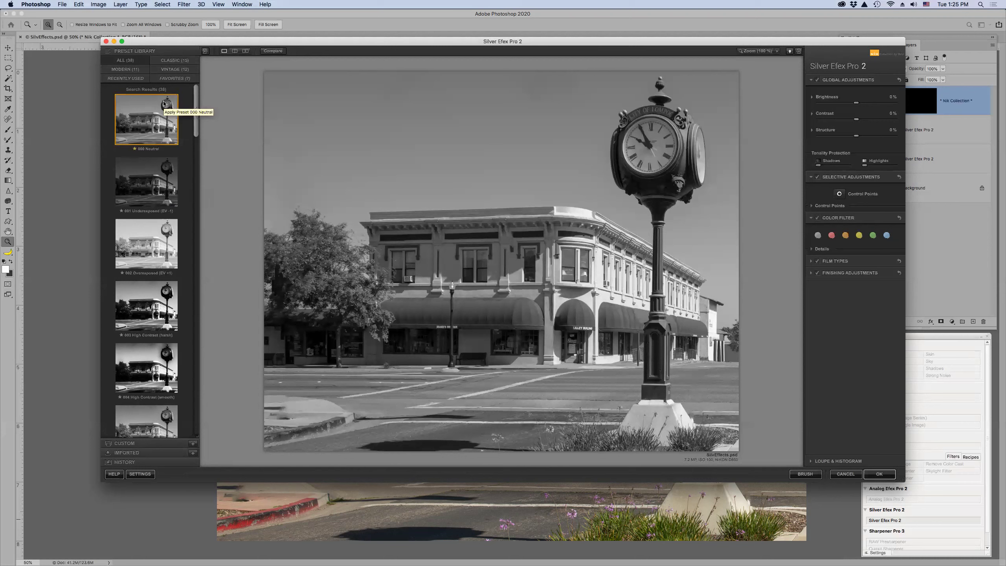
click(173, 81)
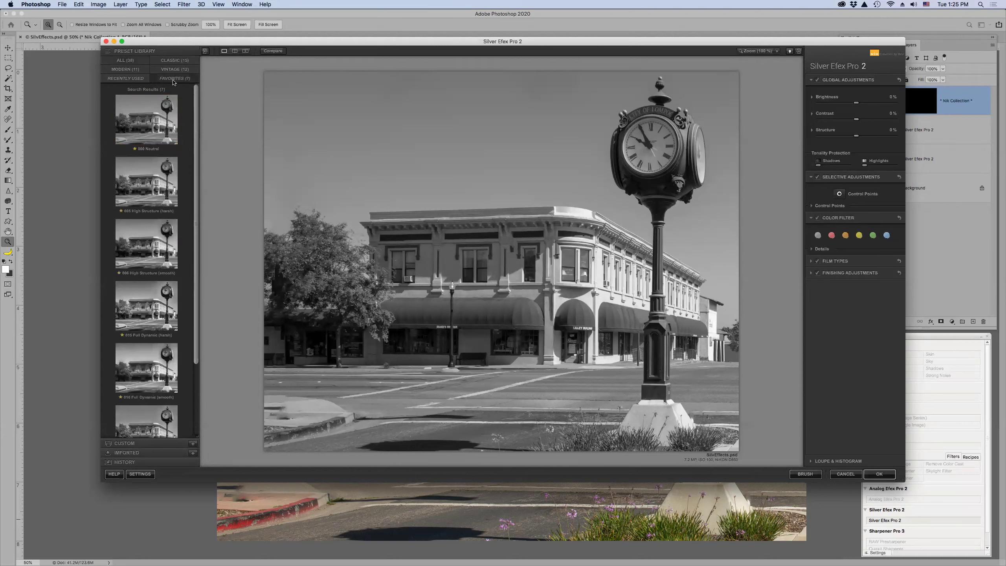
click(164, 116)
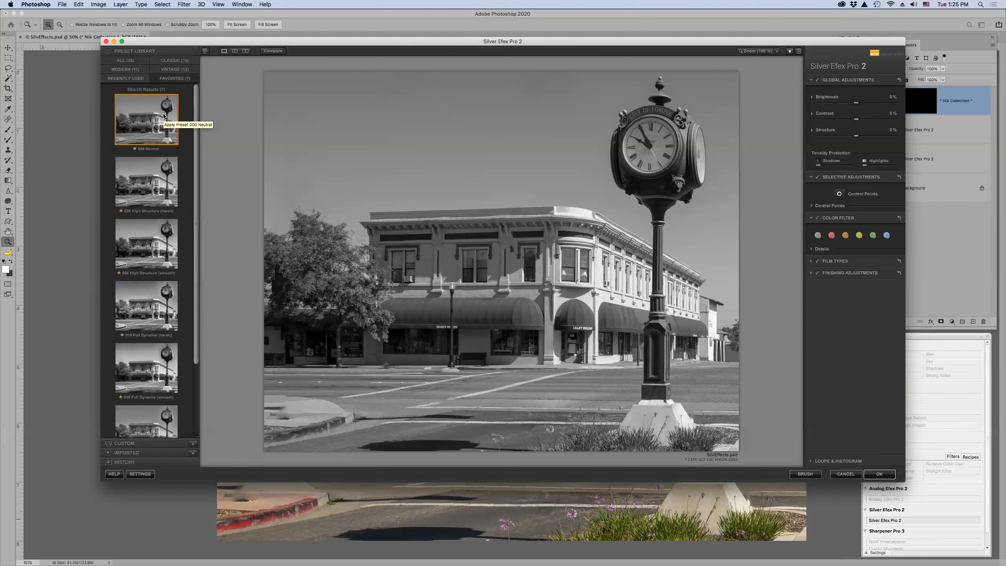
Step: Step through the High Structure, Full Dynamic and Fine Art Process presets to 027 Soft Sepia
key(Down)
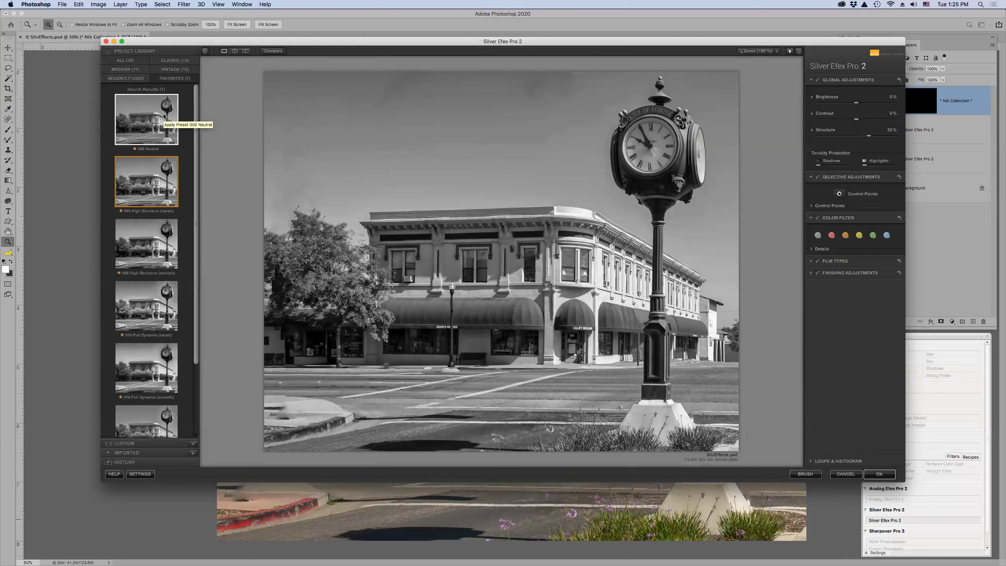
key(Down)
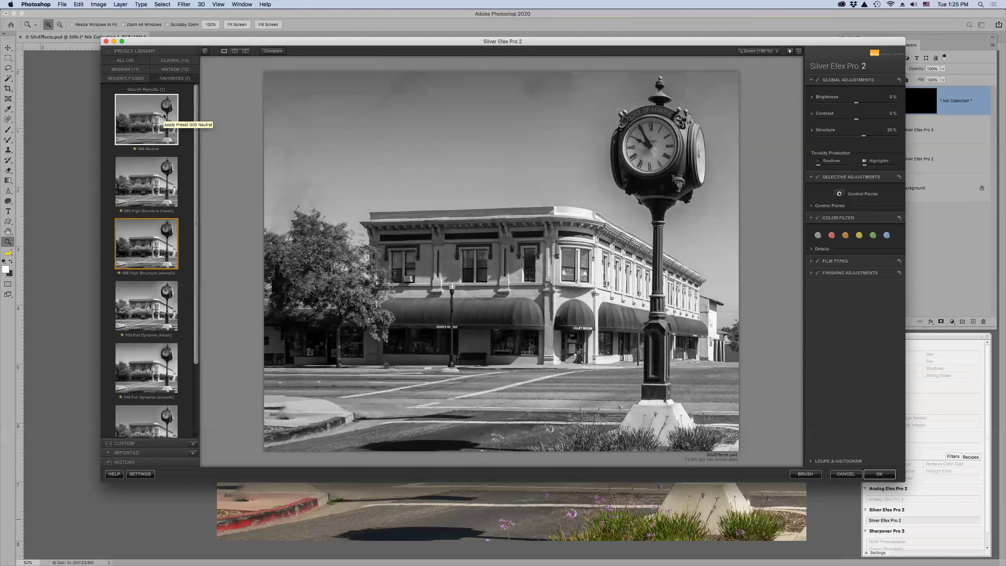
key(Down)
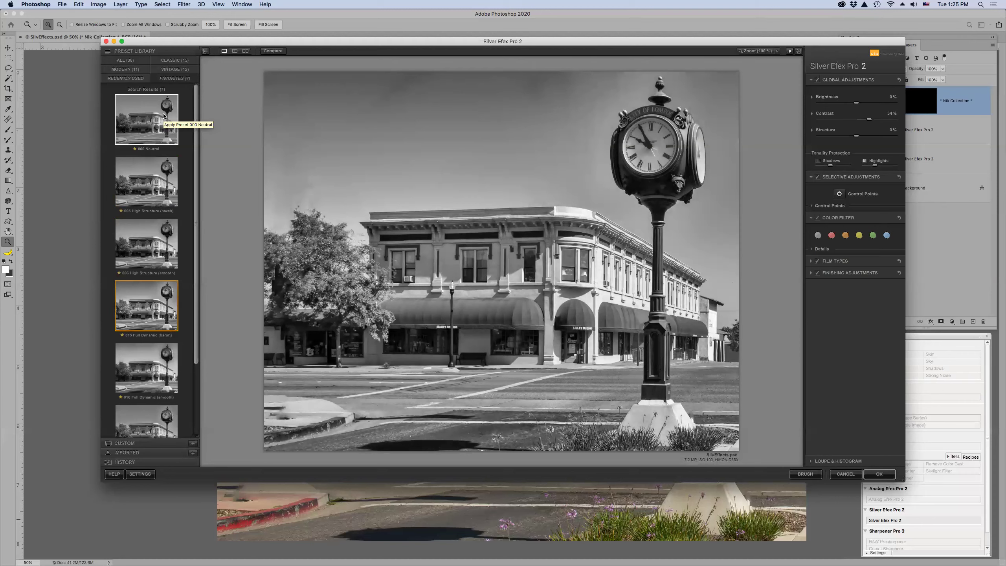
key(Down)
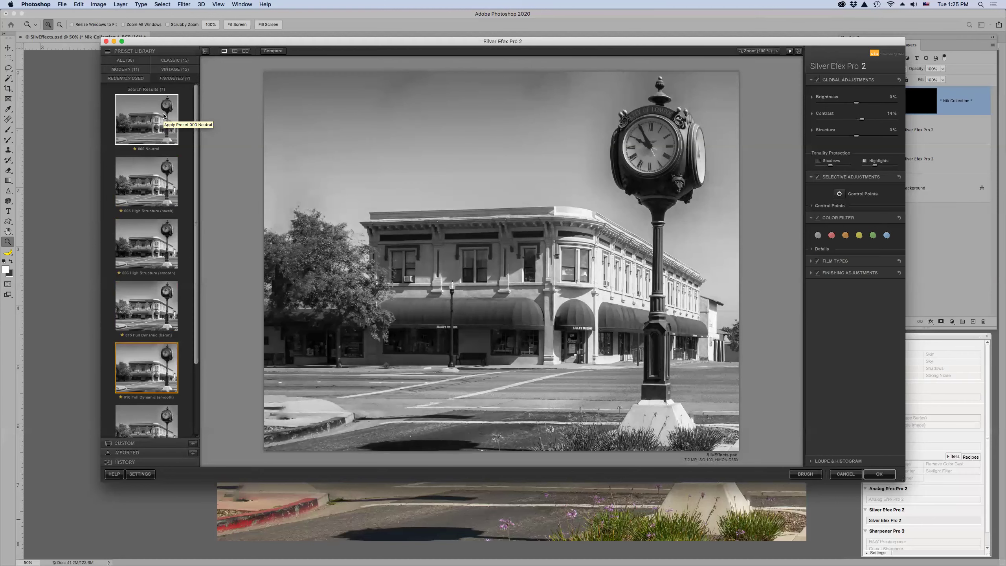
key(Down)
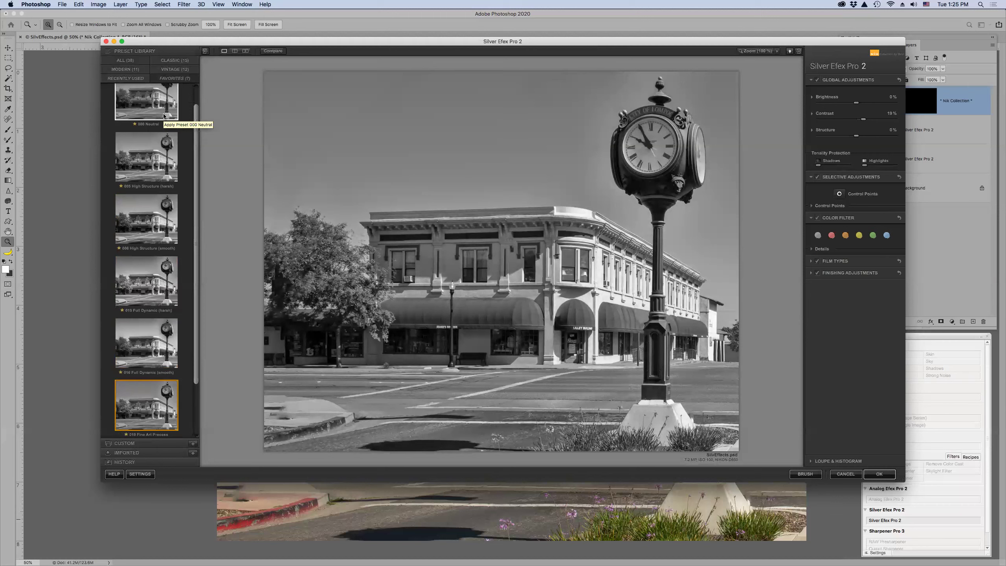
key(Down)
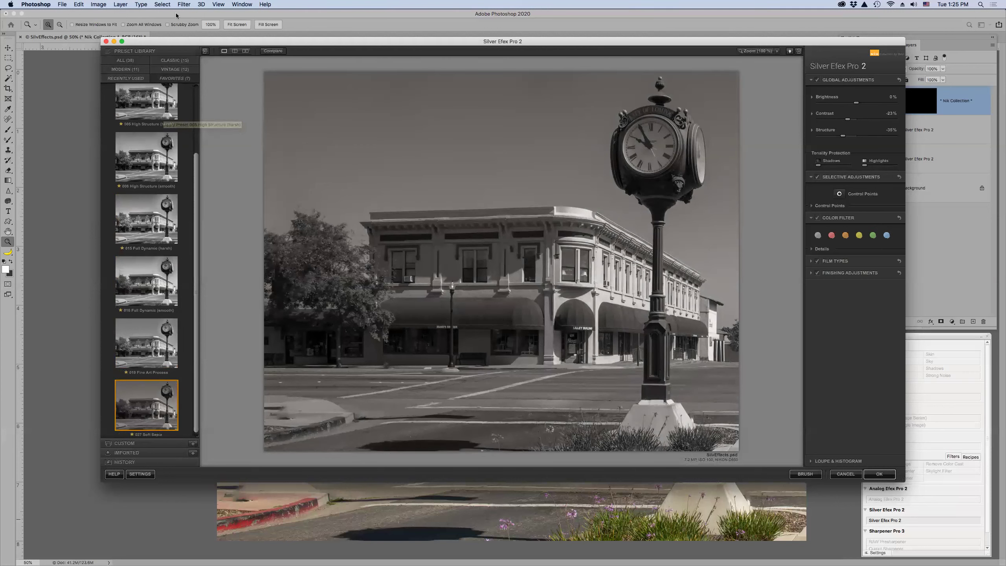
Step: Preview the Vintage presets from 026 Dark Sepia through Cool Tones to 032 Film Noir 3
scroll(167, 97, up, 3)
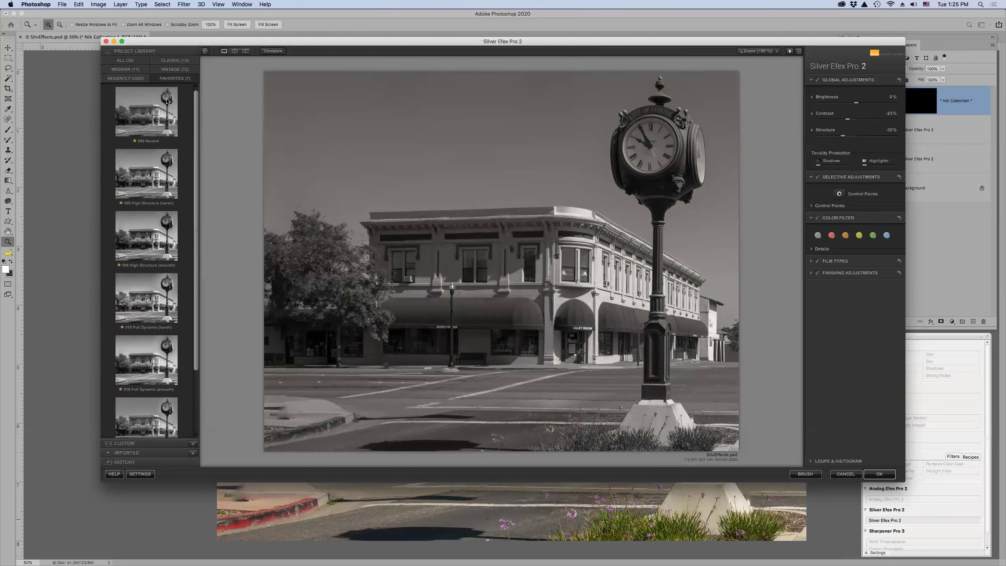
click(175, 69)
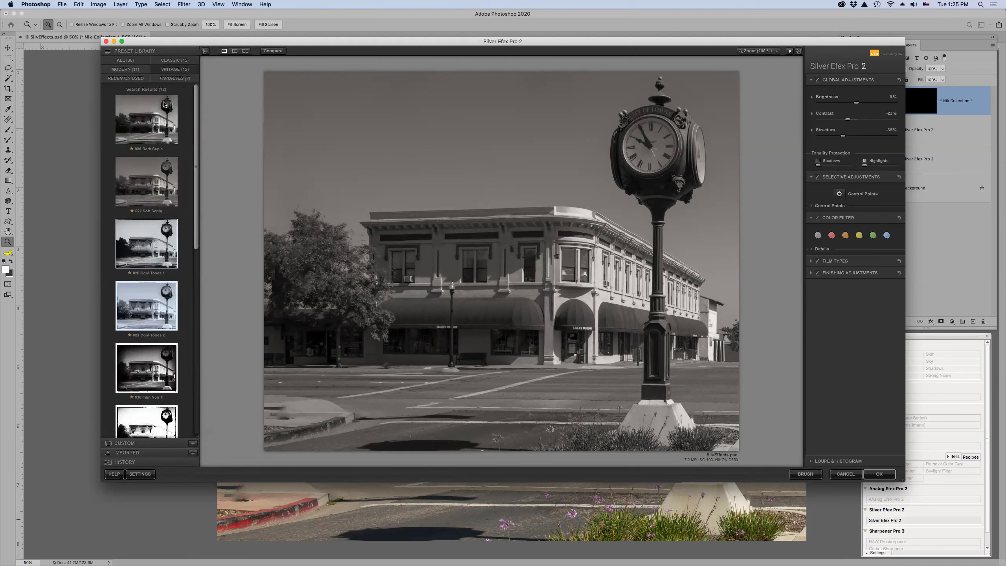
click(157, 125)
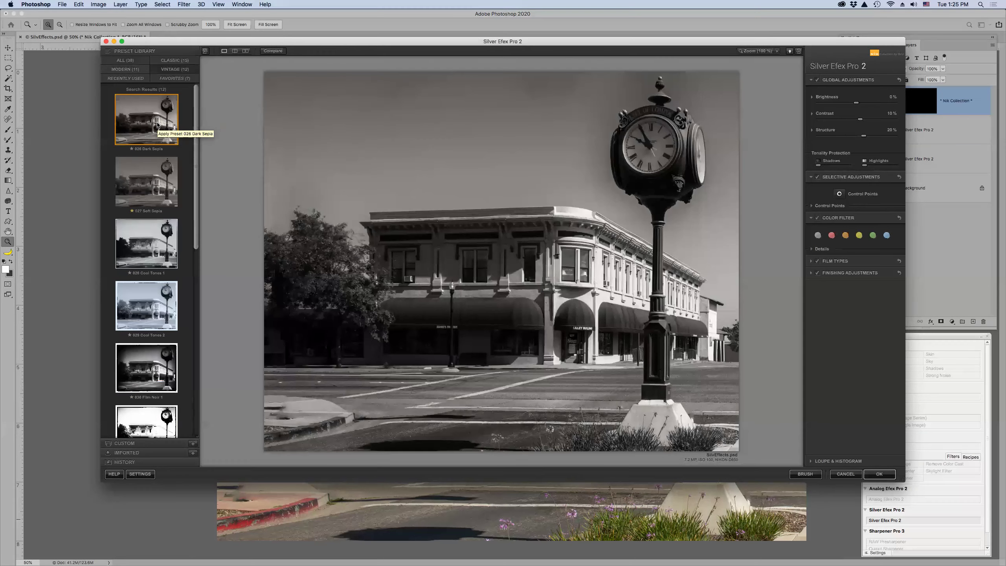
key(Down)
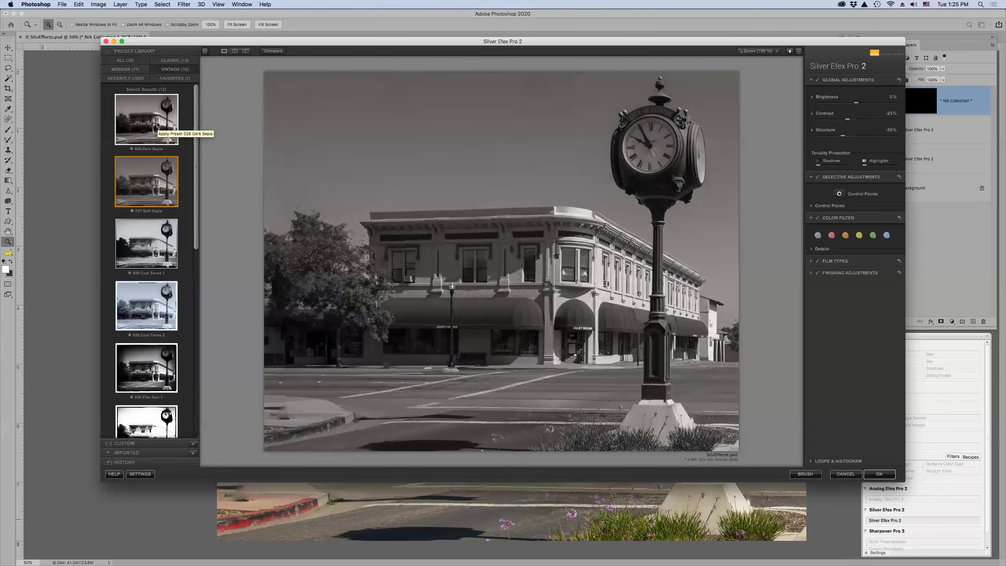
key(Down)
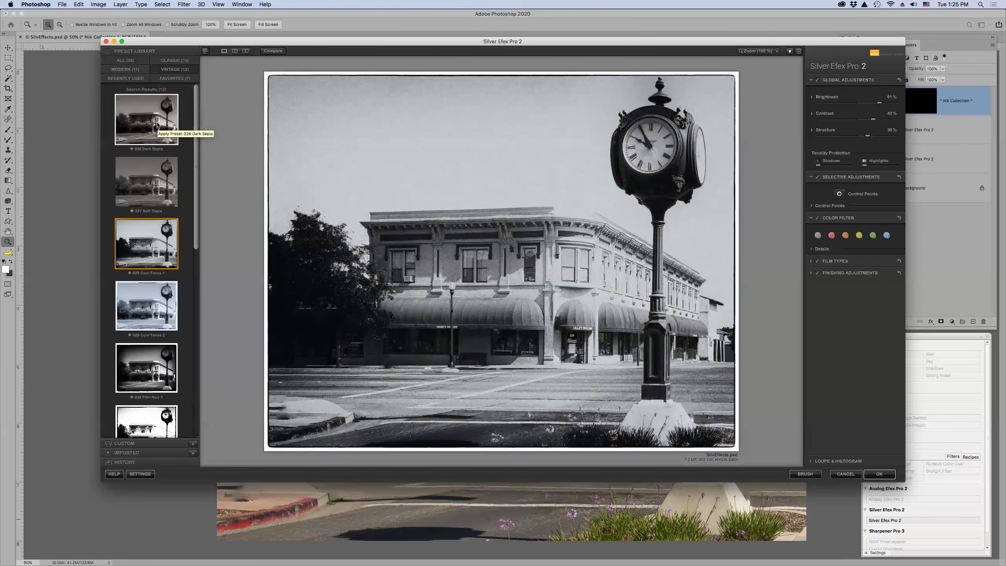
key(Down)
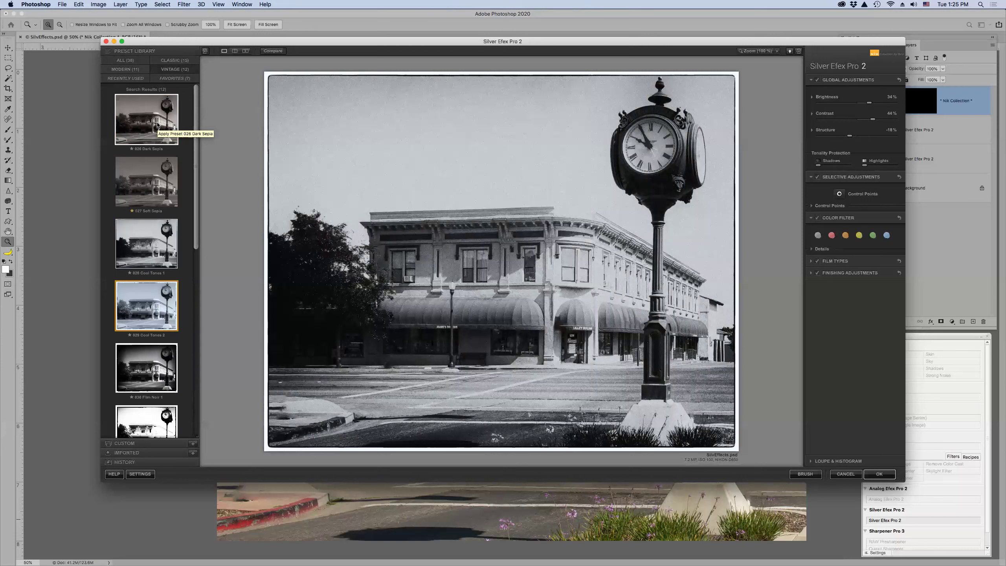
key(Down)
key(Down)
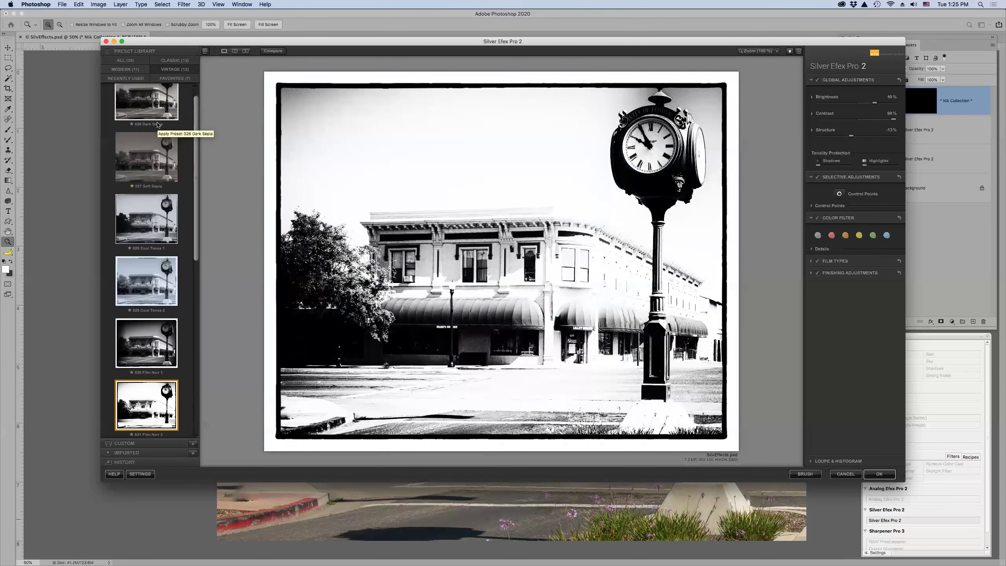
key(Down)
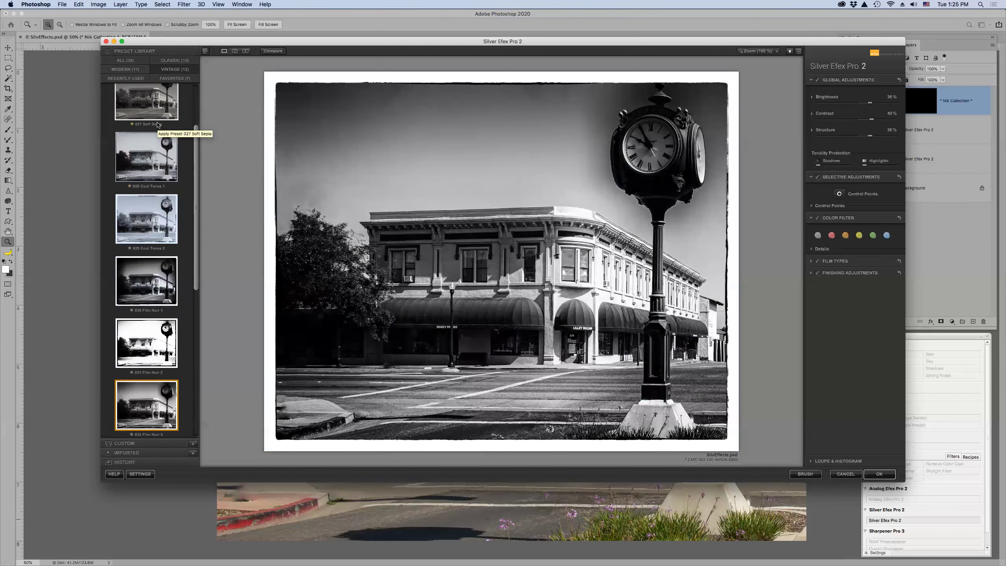
Step: Continue through 033 Yellowed 1, Yellowed 2 and the Antique Plates to 037 Pinhole
key(Down)
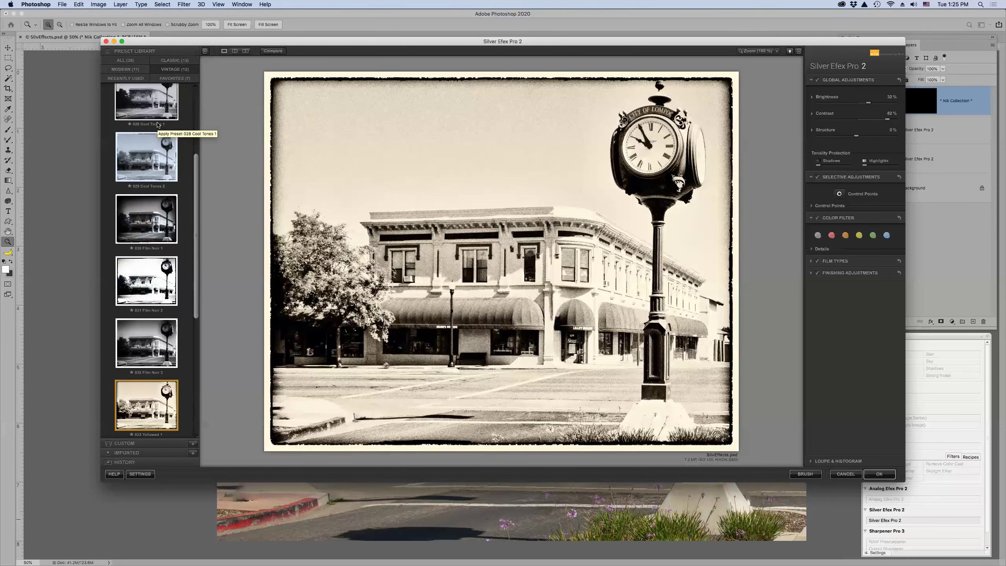
key(Down)
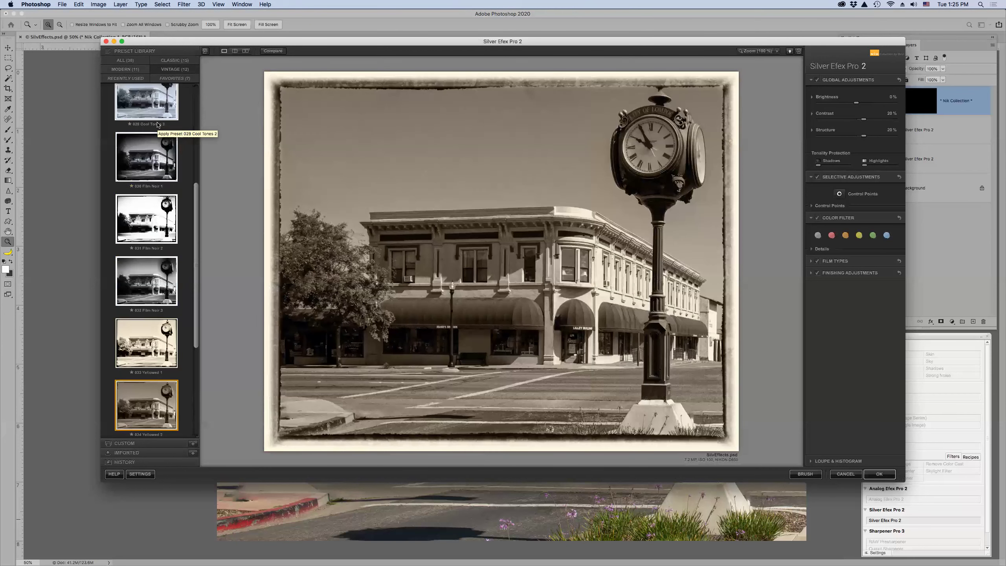
key(Down)
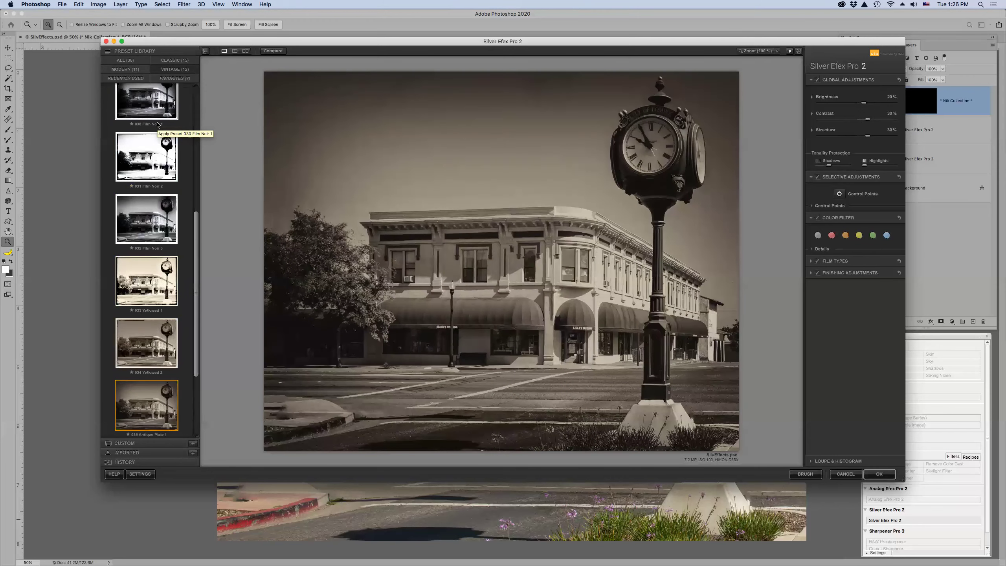
key(Down)
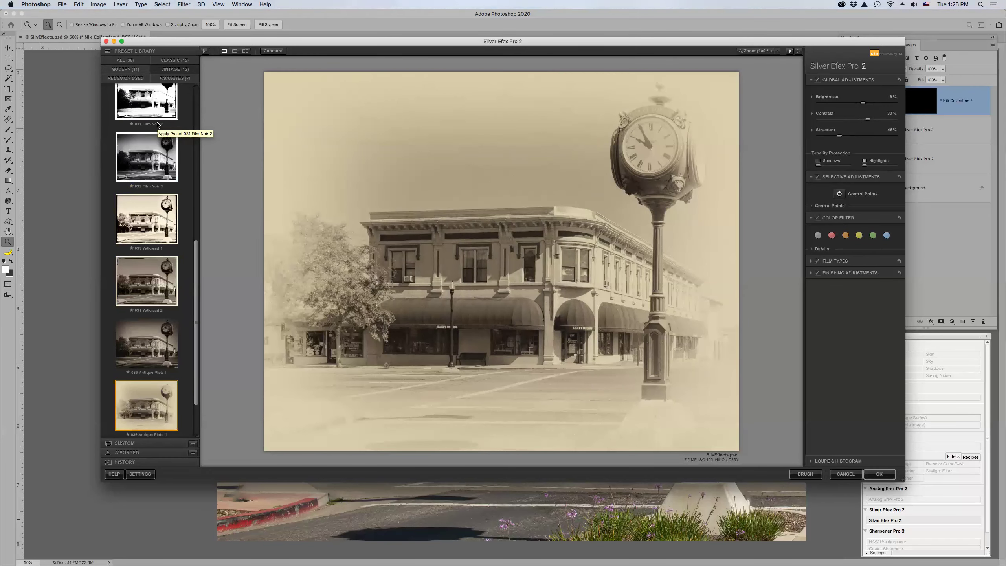
key(Down)
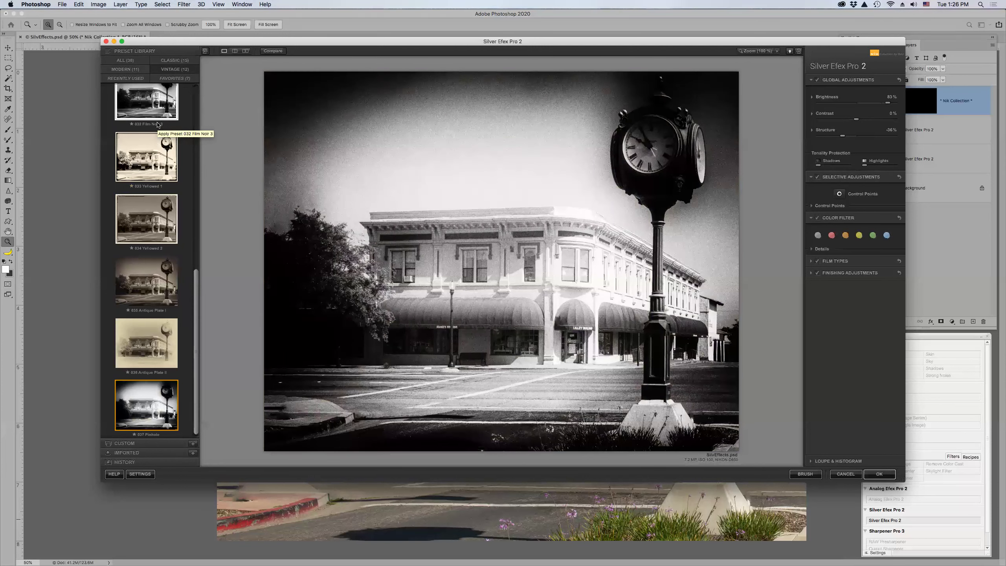
Step: Reset the clock tower to the 000 Neutral preset from the Favorites list
scroll(157, 125, up, 5)
click(177, 79)
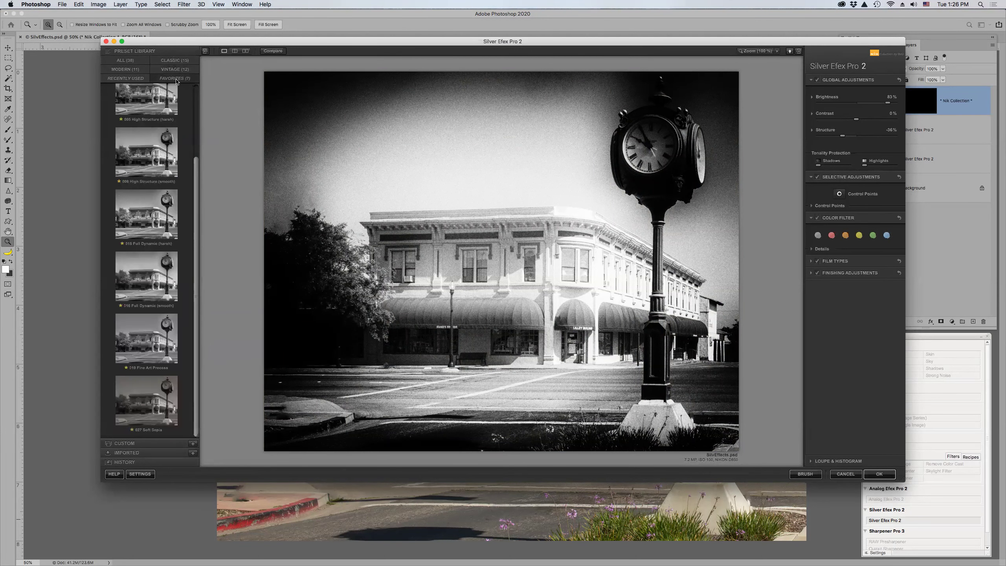
scroll(196, 111, up, 3)
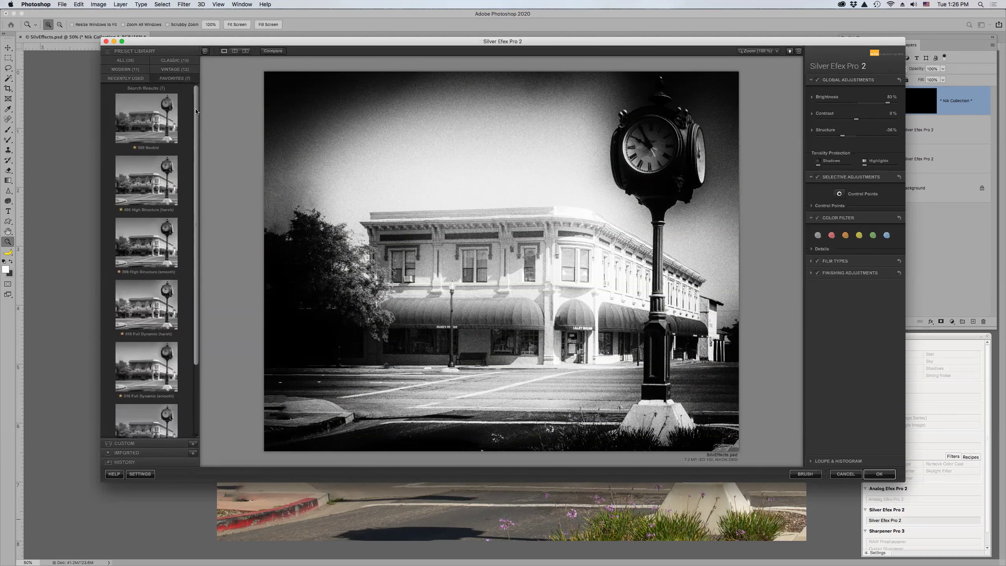
click(143, 119)
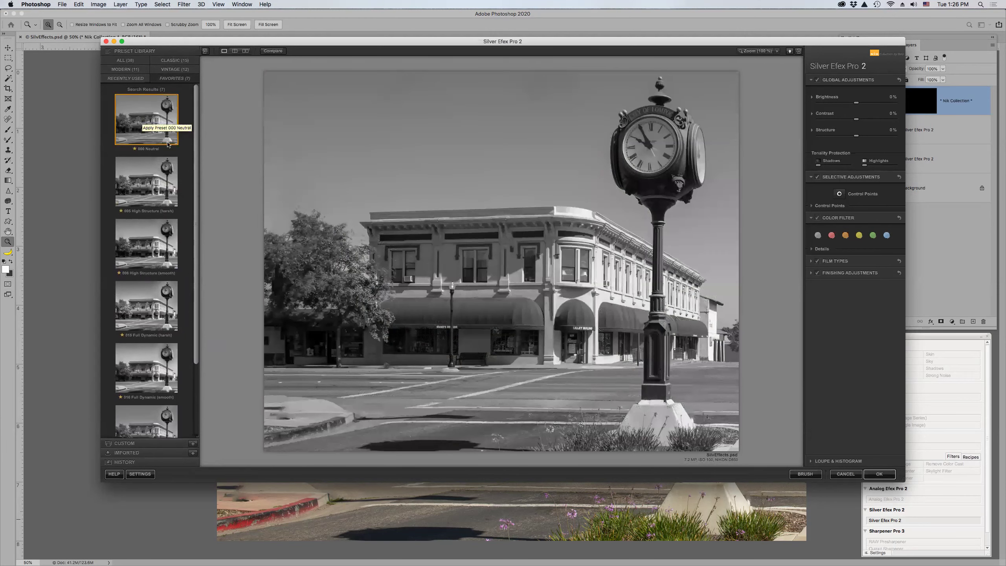
Step: Apply the 005 High Structure (harsh) preset after comparing it with 006 High Structure (smooth)
click(153, 185)
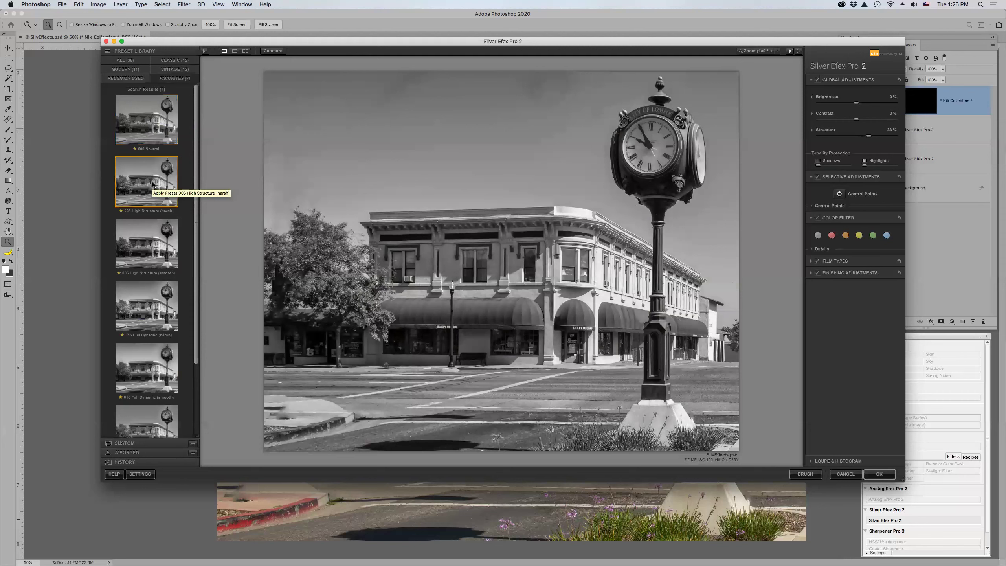
click(153, 232)
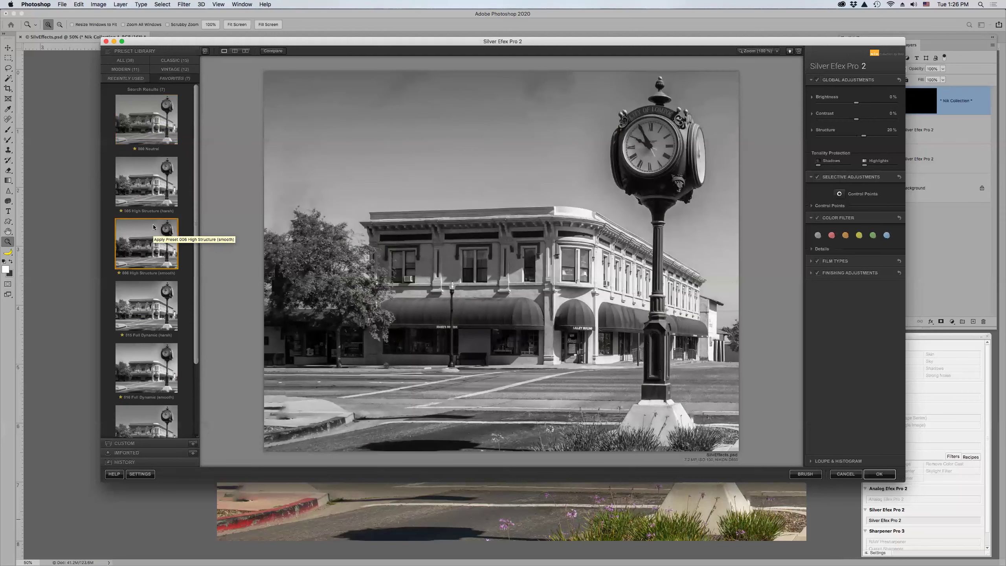
click(157, 192)
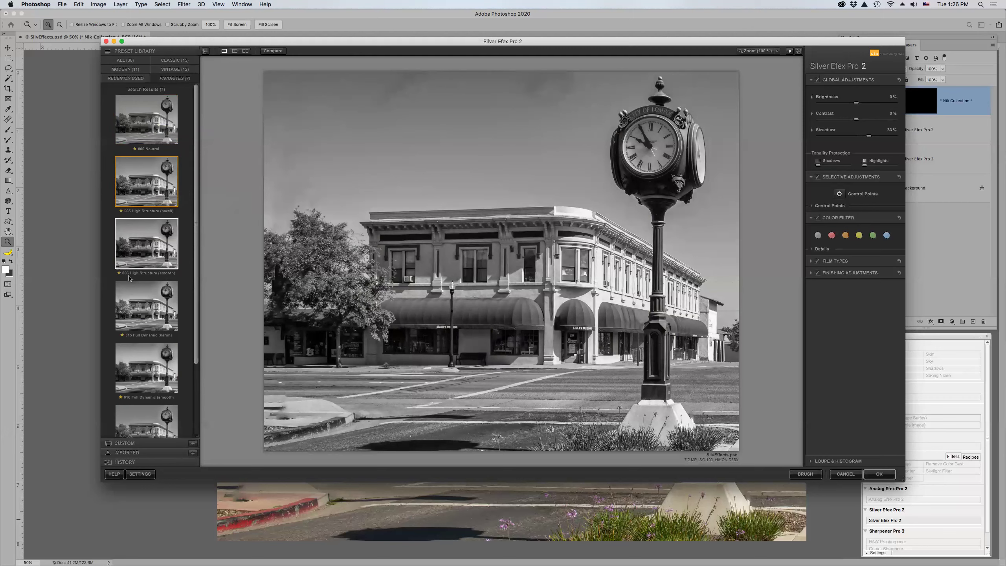
scroll(146, 297, down, 3)
scroll(146, 299, down, 2)
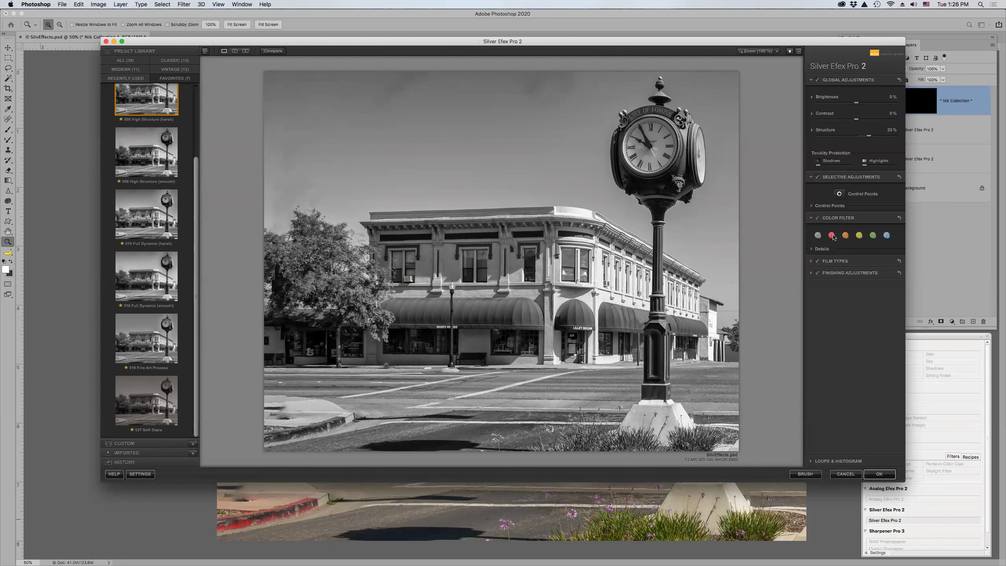
Step: Compare red, orange, yellow, green and blue colour filters, then settle on red to darken the sky
click(832, 235)
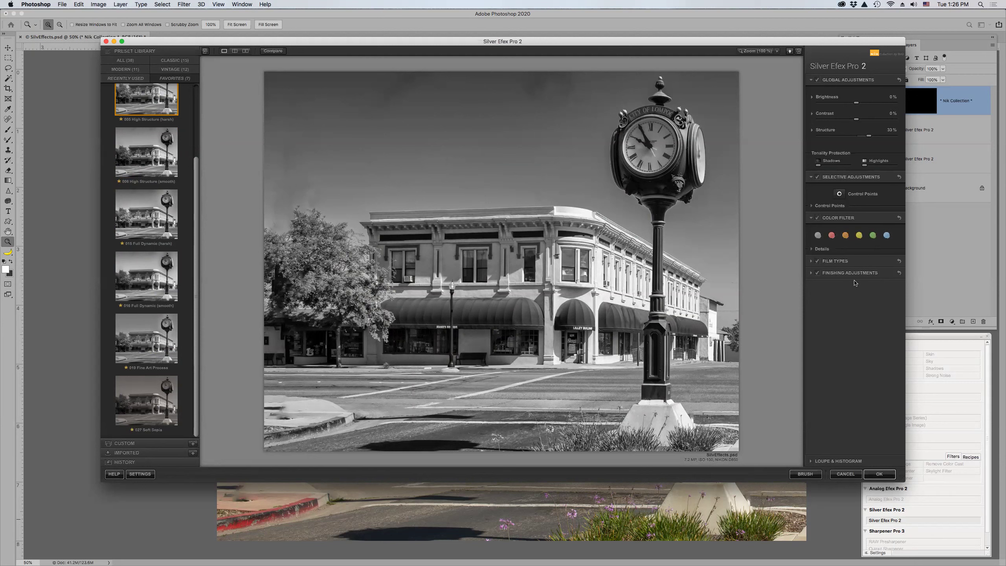
click(845, 236)
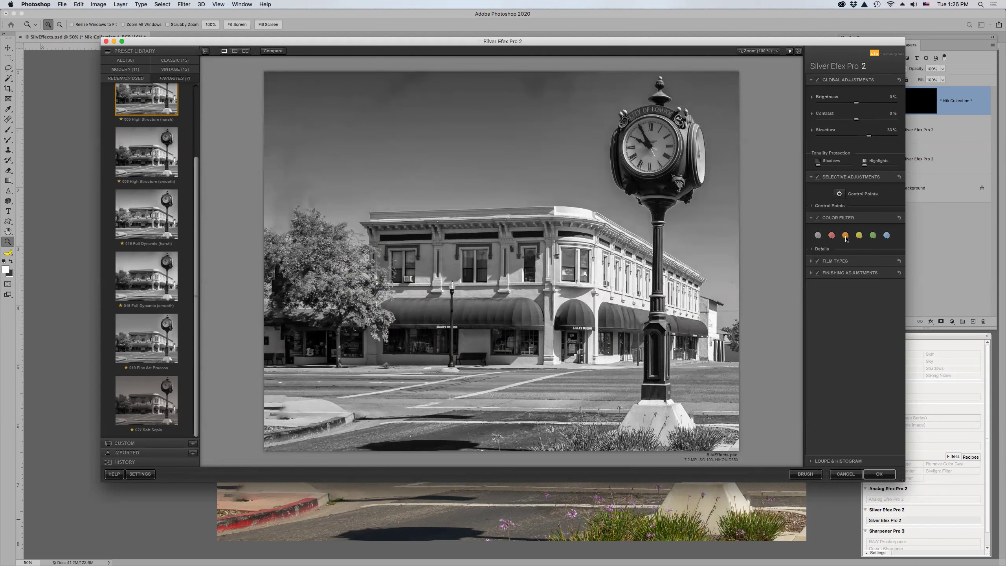
click(858, 236)
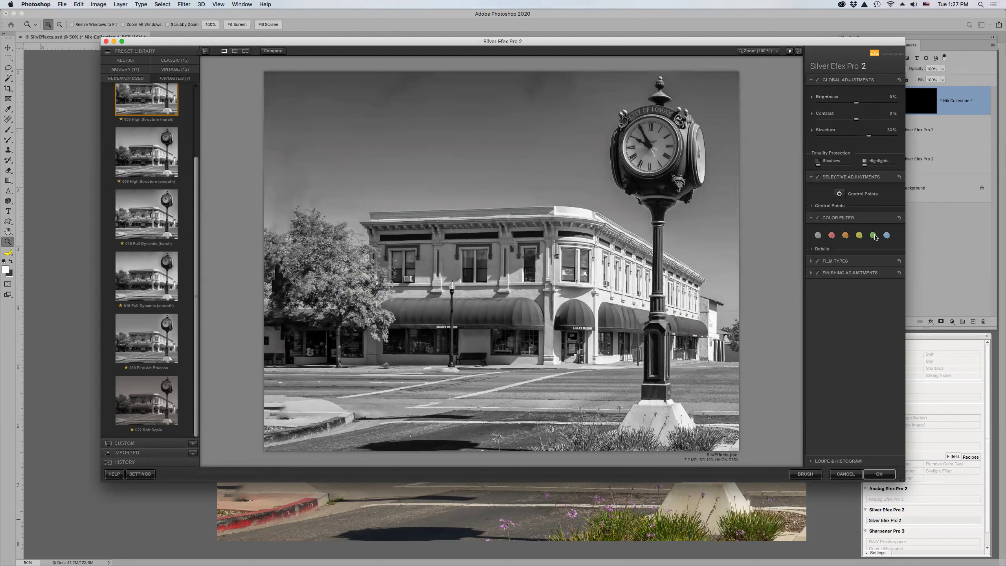
click(874, 235)
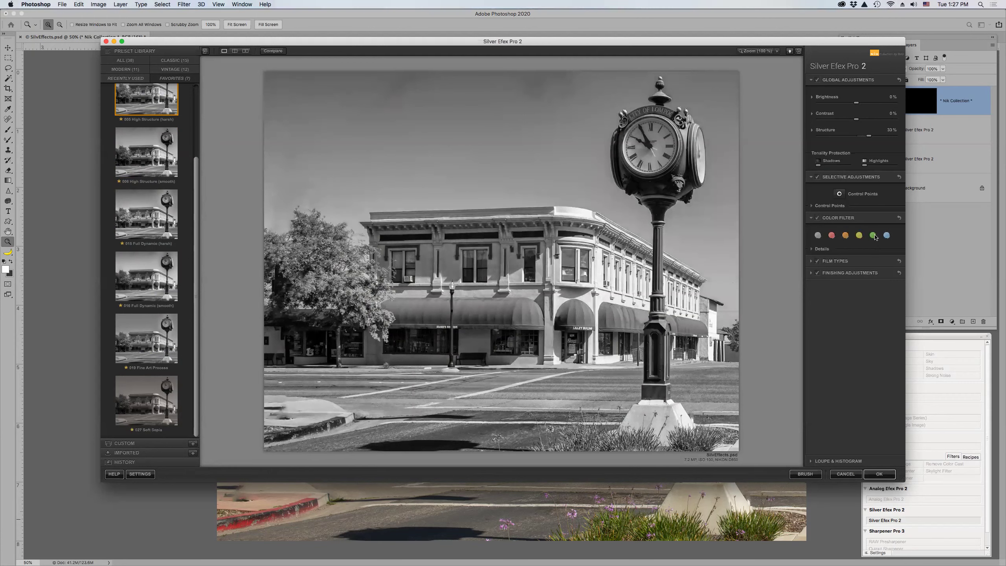
click(885, 236)
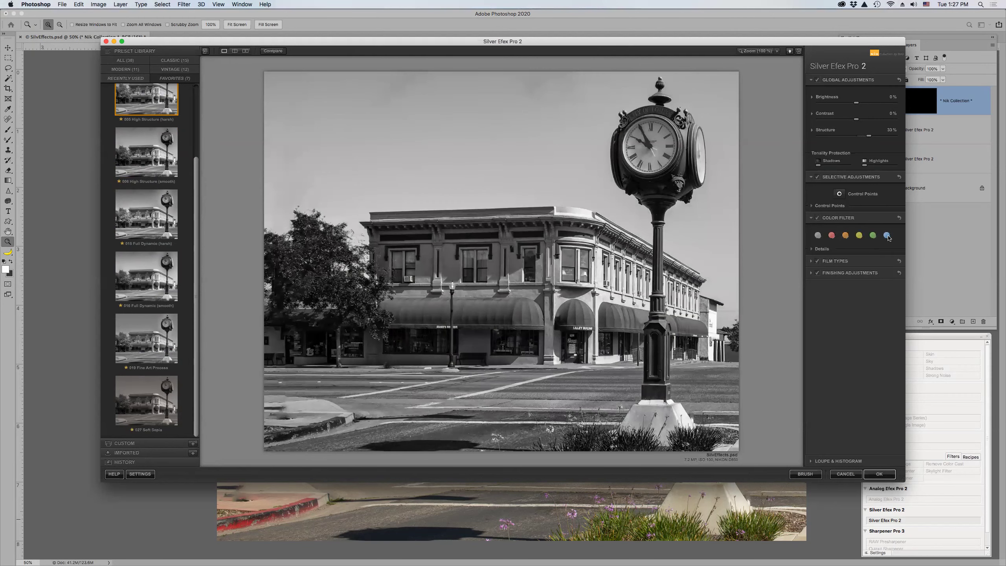
click(831, 235)
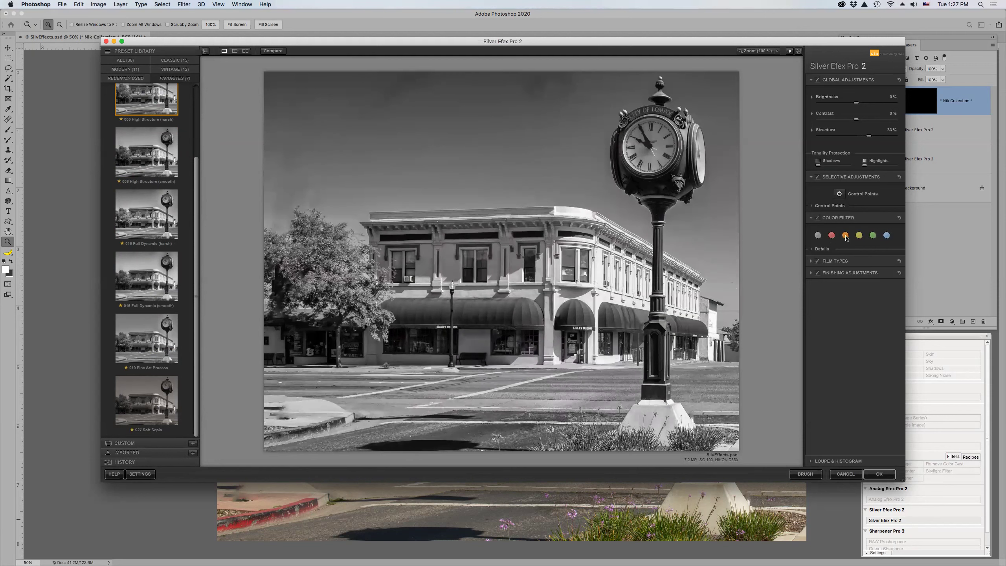
click(831, 235)
click(810, 262)
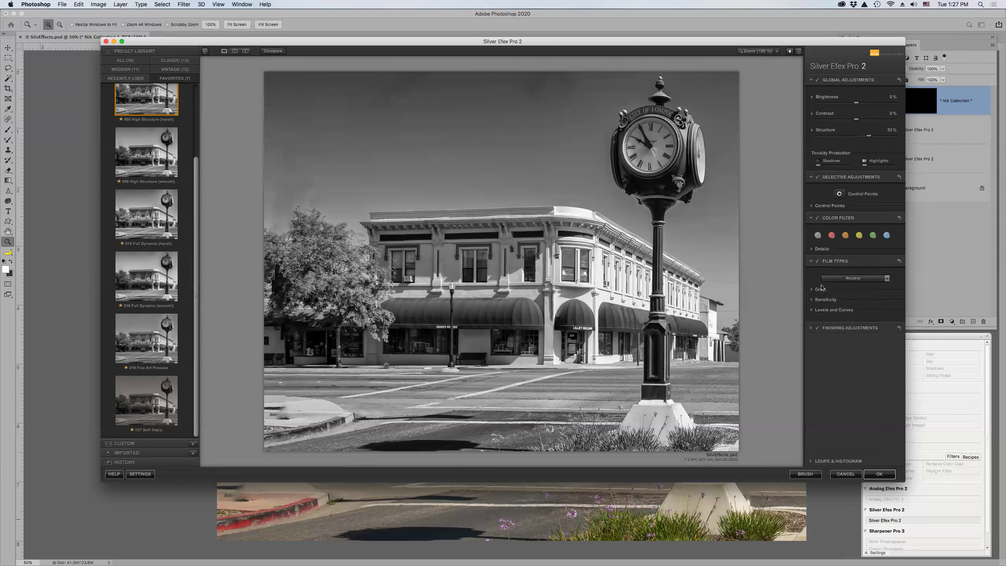
Step: Switch the film type to Kodak 400 TMAX Pro and experiment with grain per pixel
click(886, 278)
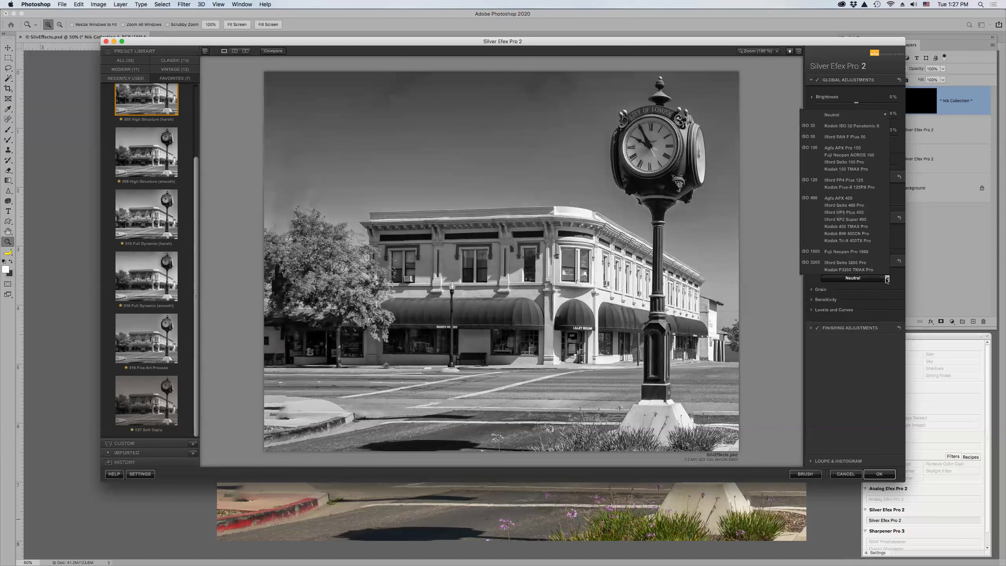
click(861, 226)
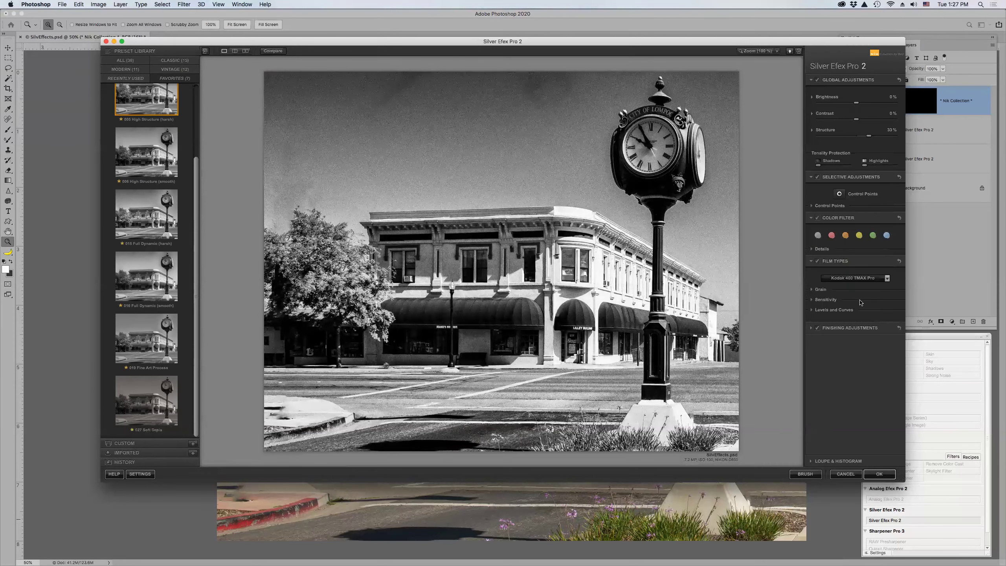
click(811, 290)
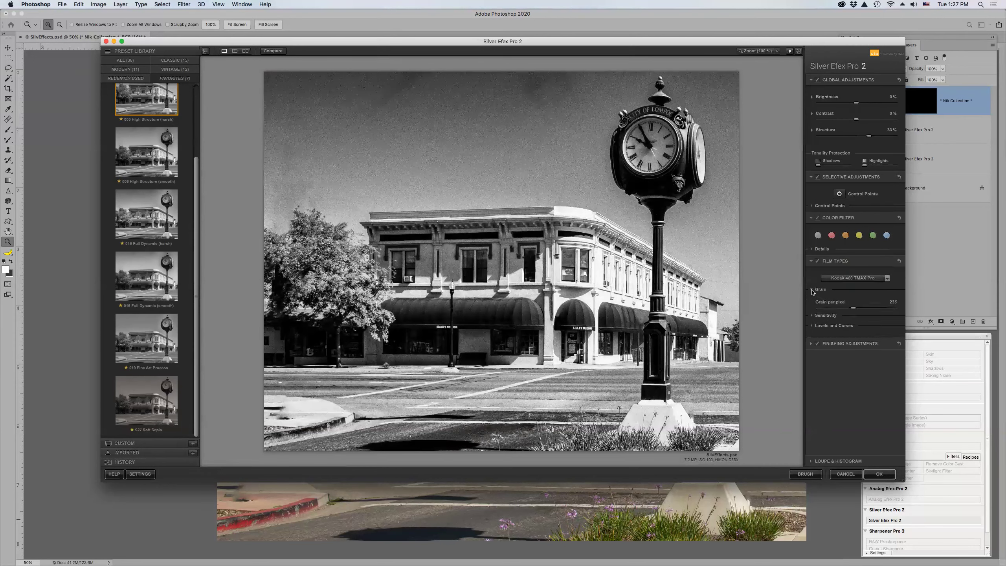
drag(854, 308, 866, 309)
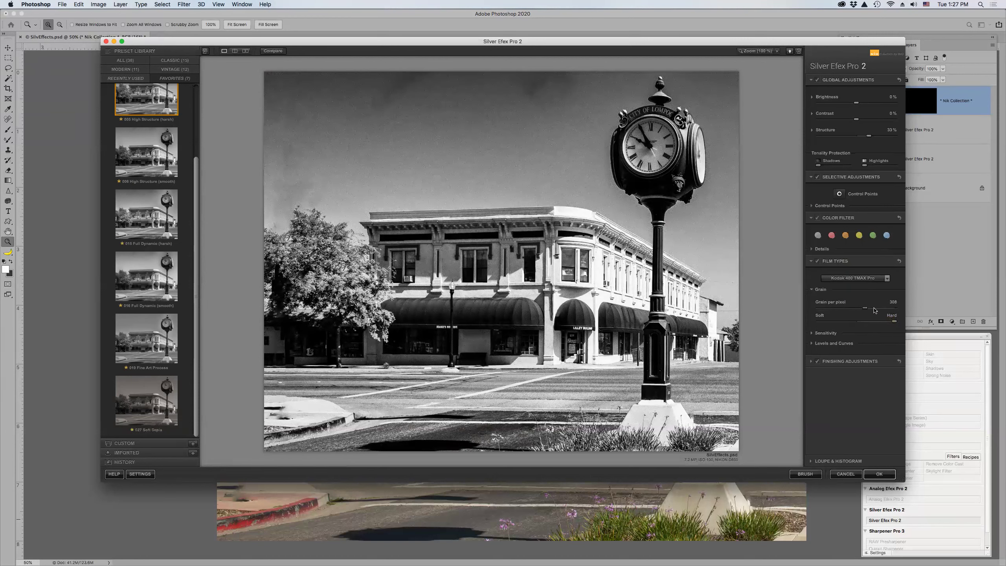
mouse_move(865, 308)
mouse_down()
mouse_move(828, 311)
mouse_move(863, 311)
mouse_up()
drag(863, 311, 830, 312)
drag(830, 311, 847, 312)
Step: Set grain hardness midway between soft and hard, with grain per pixel at 357
click(858, 322)
drag(858, 322, 895, 322)
click(854, 321)
drag(846, 308, 842, 308)
click(872, 308)
click(812, 290)
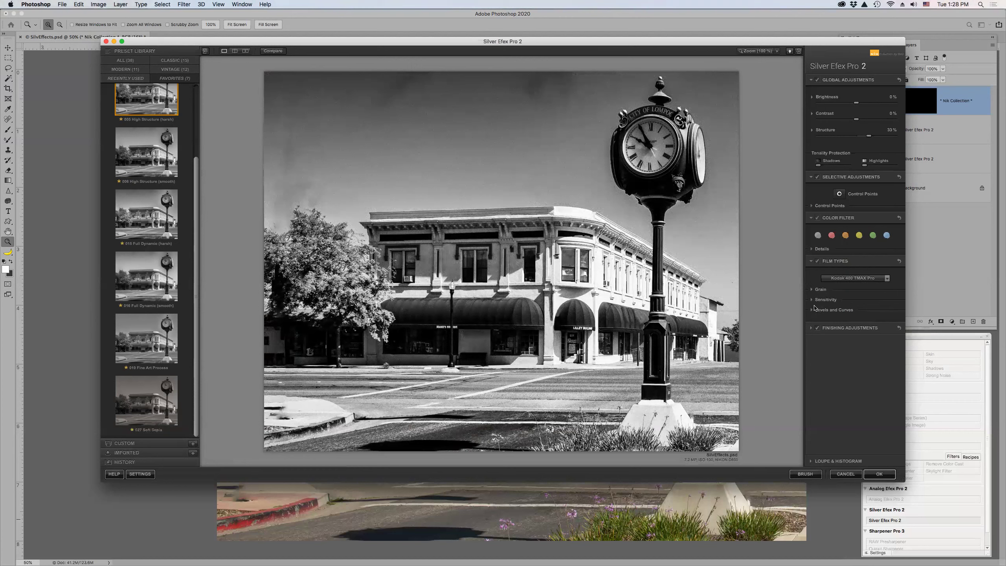
Step: Lower the film's red sensitivity to 23%, then check the levels and curves graph
click(811, 300)
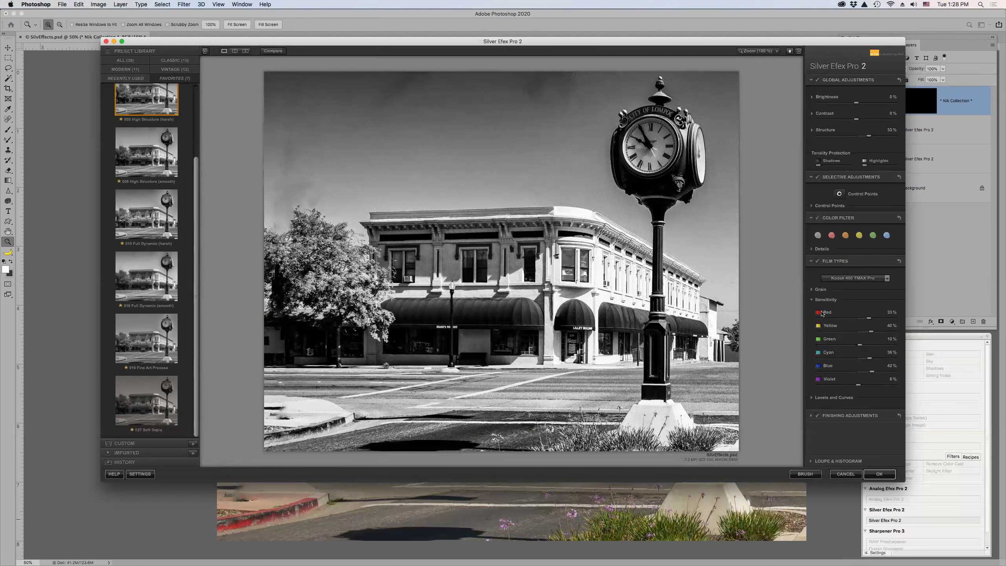
click(853, 320)
click(811, 300)
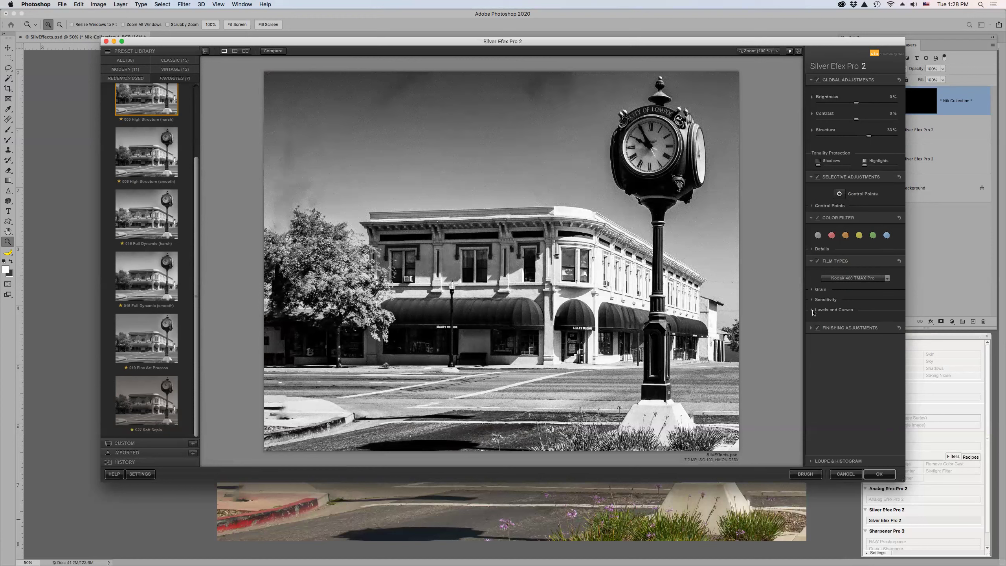
click(812, 309)
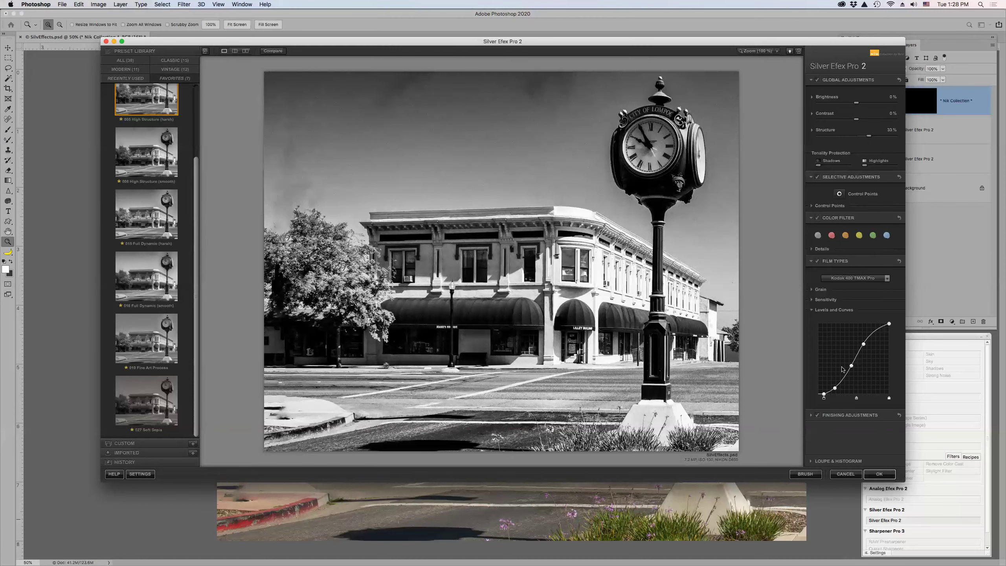
click(812, 310)
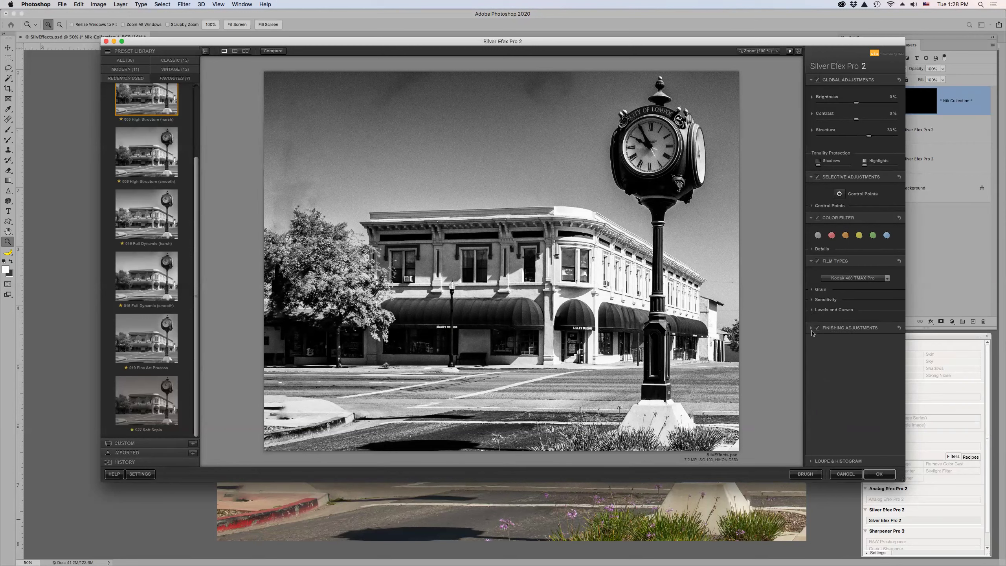
Step: In Finishing Adjustments, try the Black Frame 2 vignette, then turn the vignette off
click(811, 329)
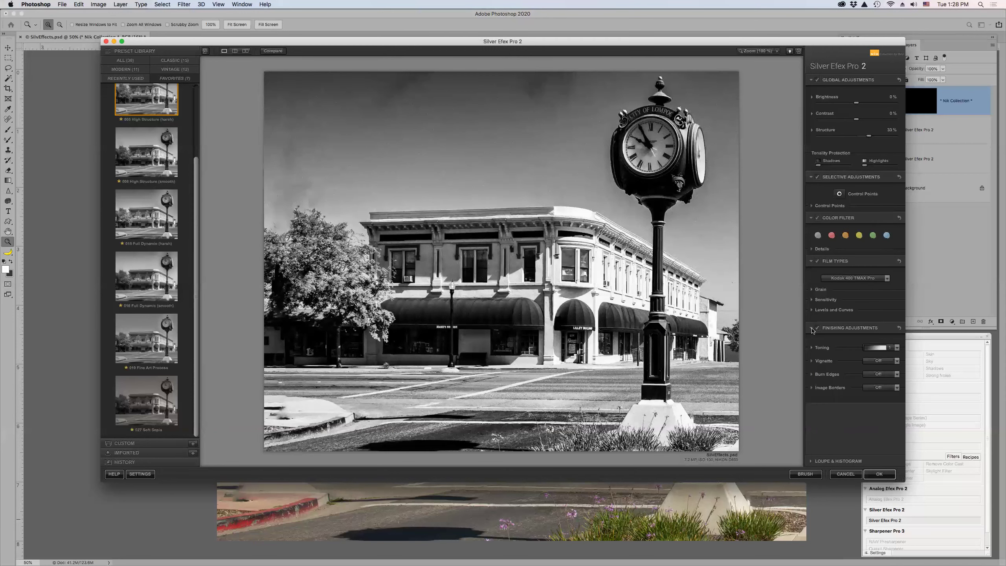
click(894, 364)
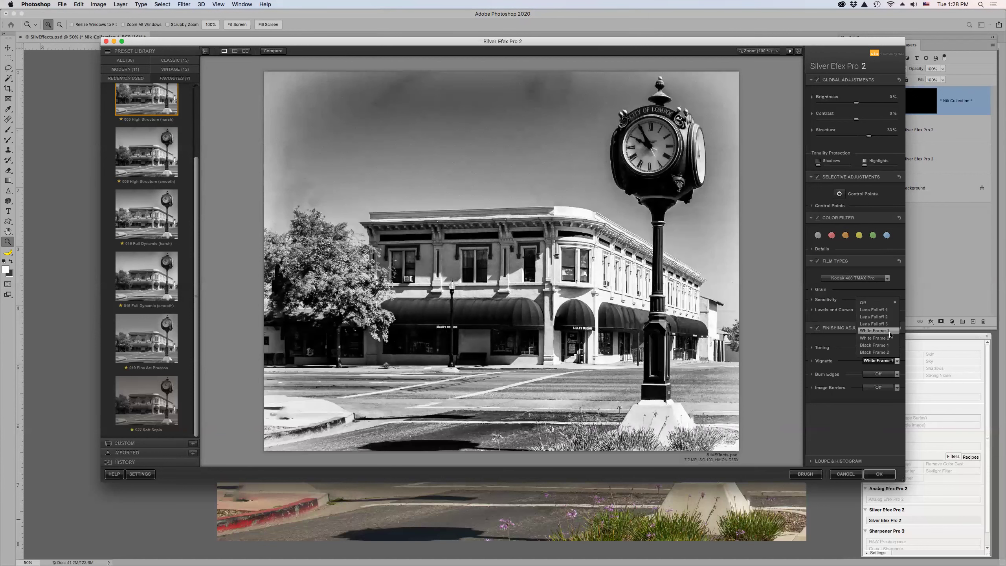
click(885, 352)
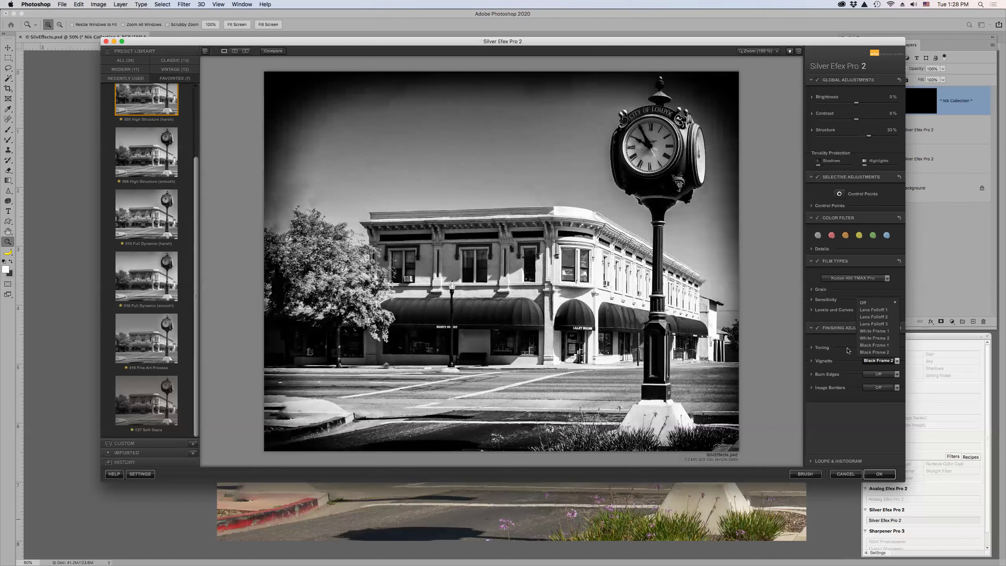
click(863, 302)
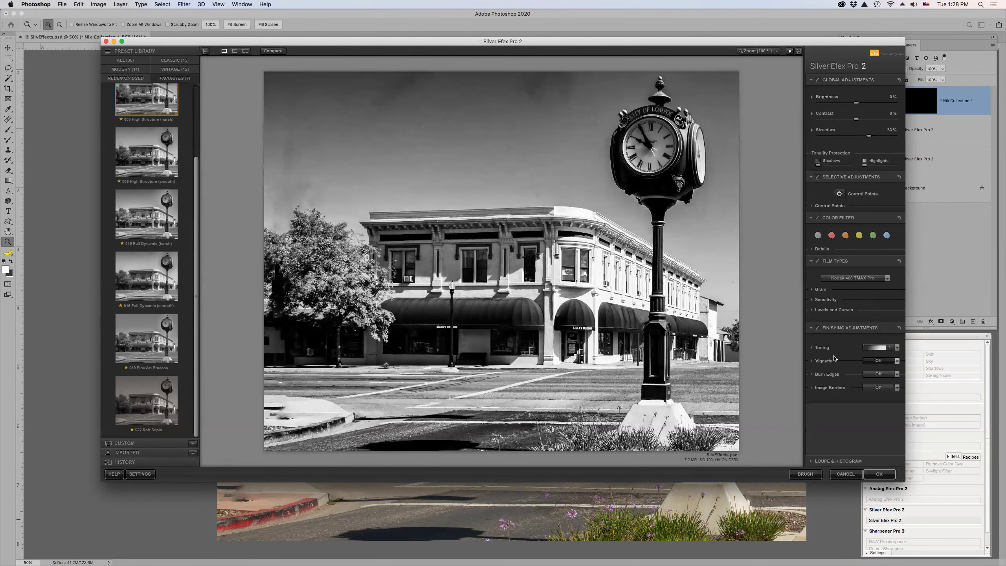
Step: Add the Type 12 ragged image border and apply the black-and-white result to the photo
click(897, 347)
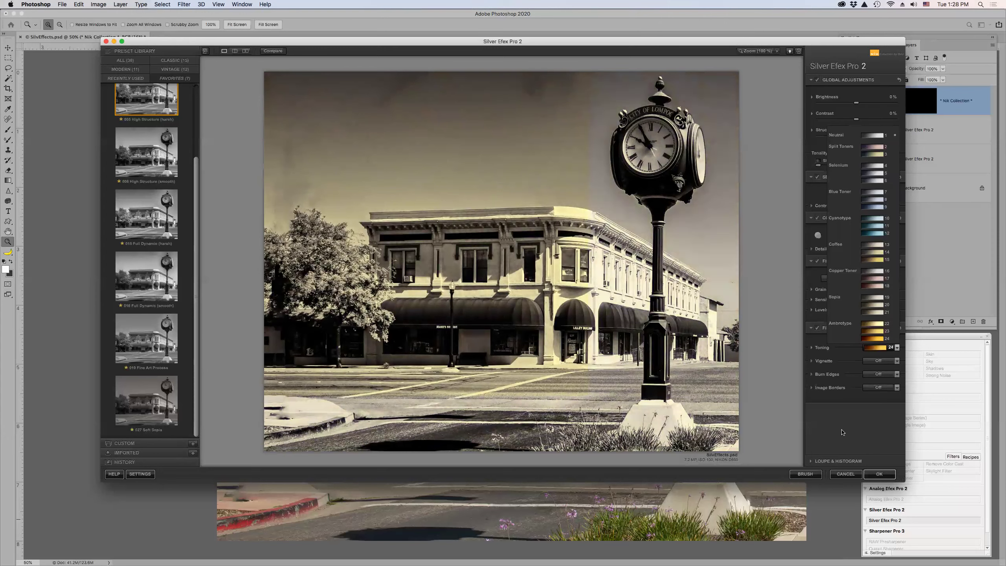
click(887, 388)
click(887, 387)
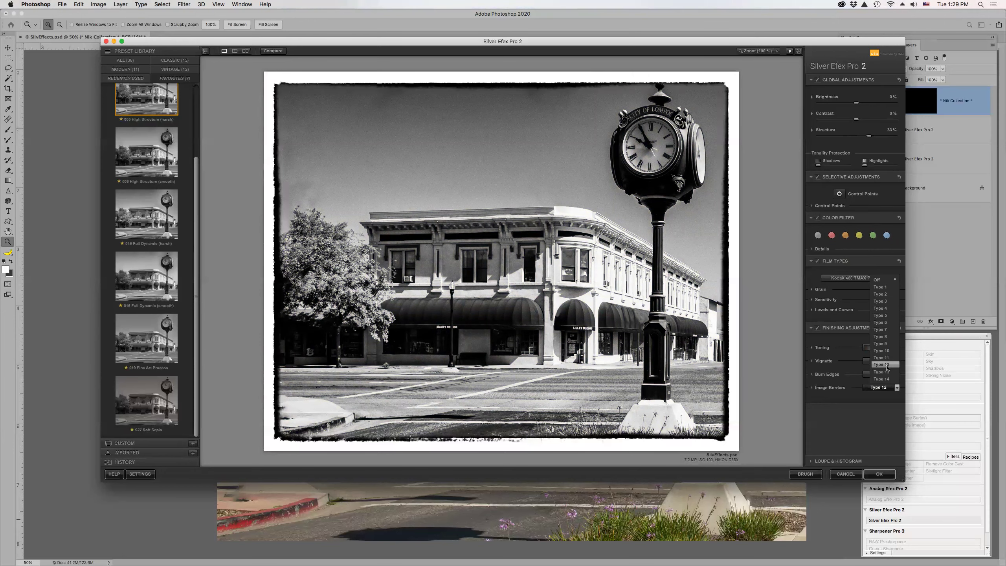
click(886, 365)
click(881, 476)
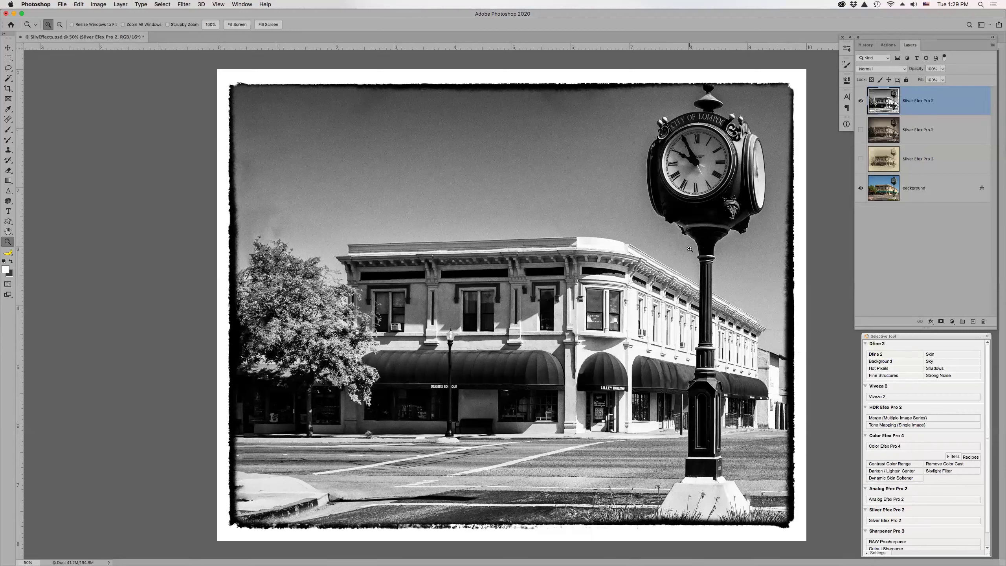
Step: Close SilvEffects.psd, discarding the unsaved changes
click(20, 37)
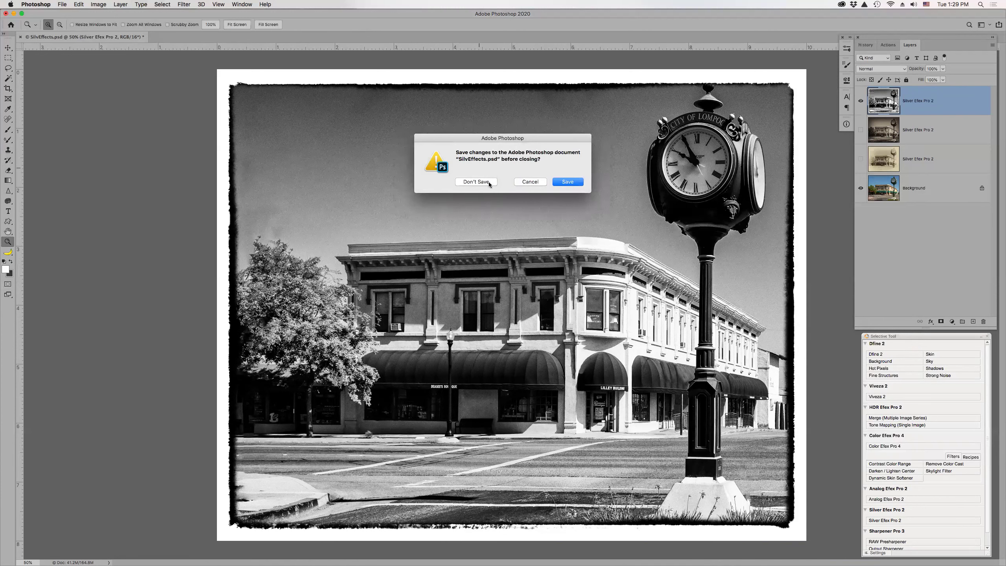
click(488, 182)
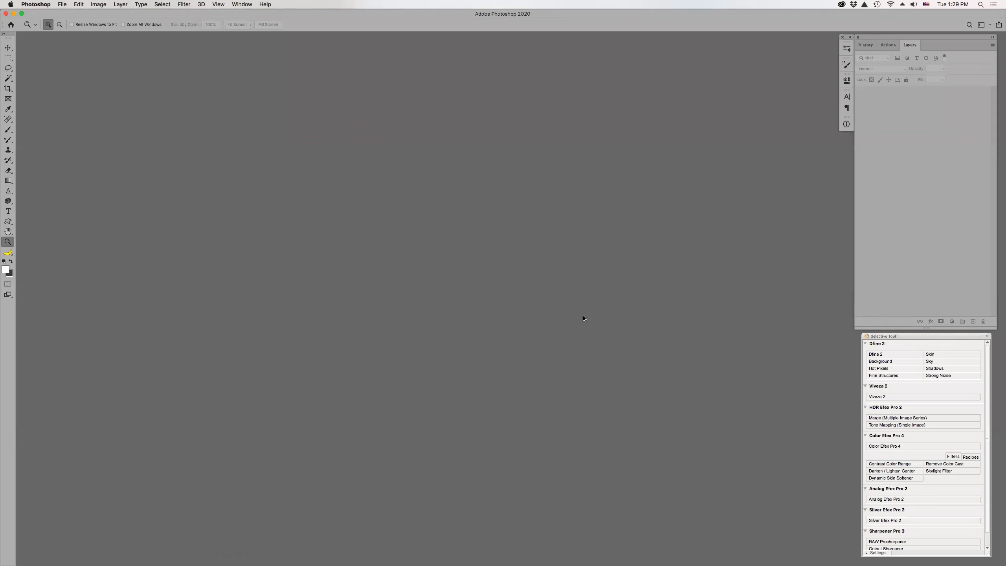
Step: In Bridge, locate Darken Lighten Center.psd in the June 2 folder and open it in Photoshop
mouse_move(495, 560)
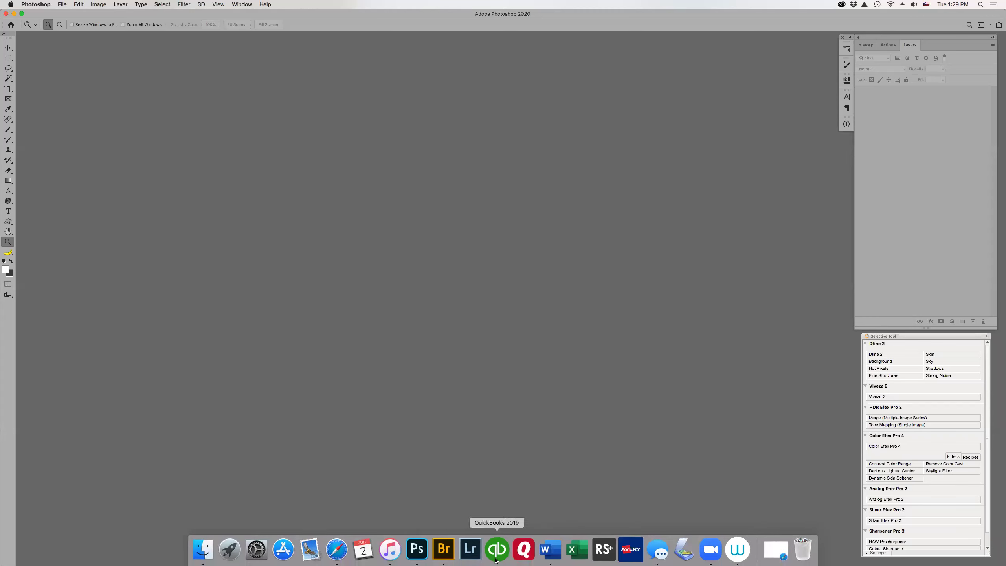
click(439, 558)
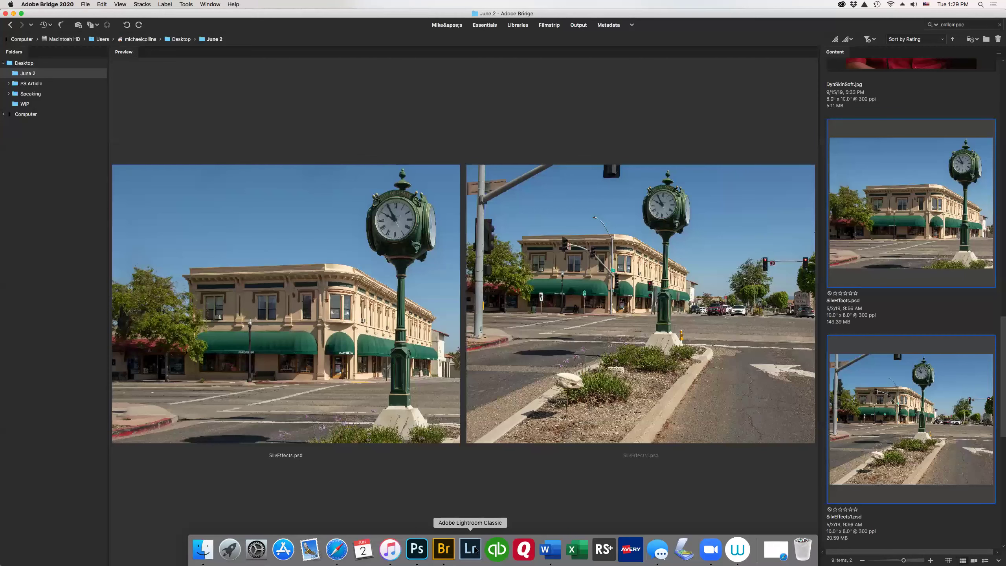
scroll(899, 399, down, 5)
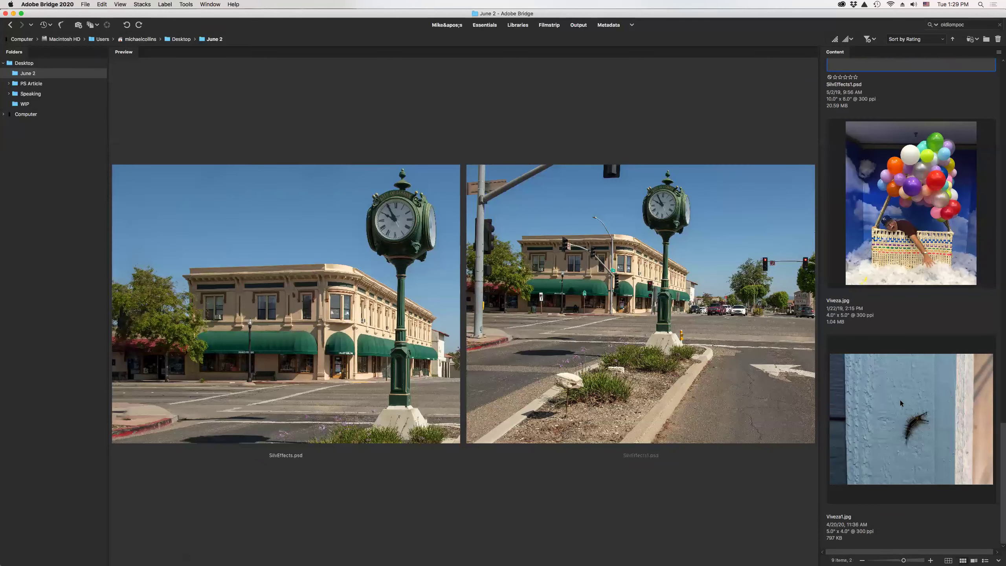
scroll(899, 399, down, 15)
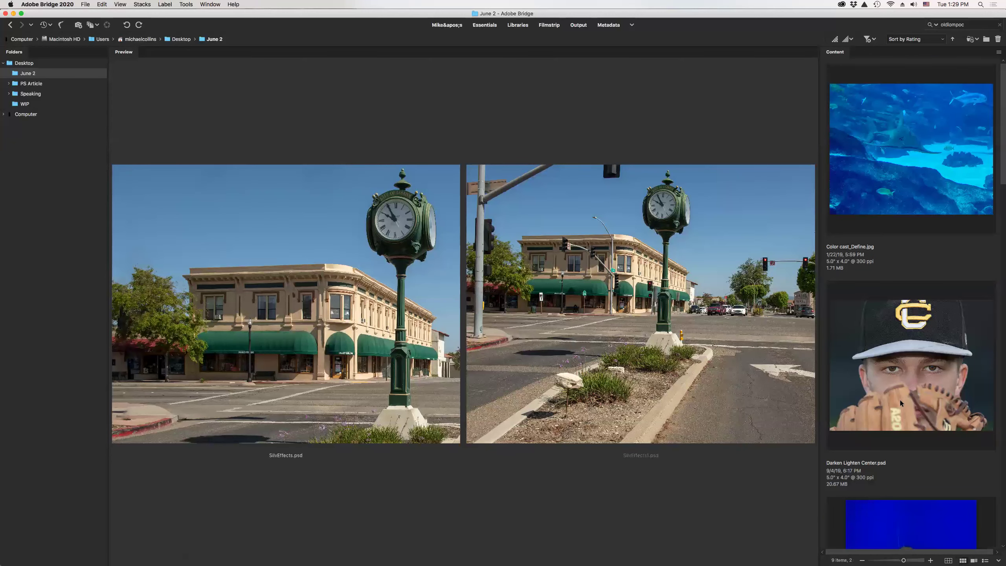
click(899, 360)
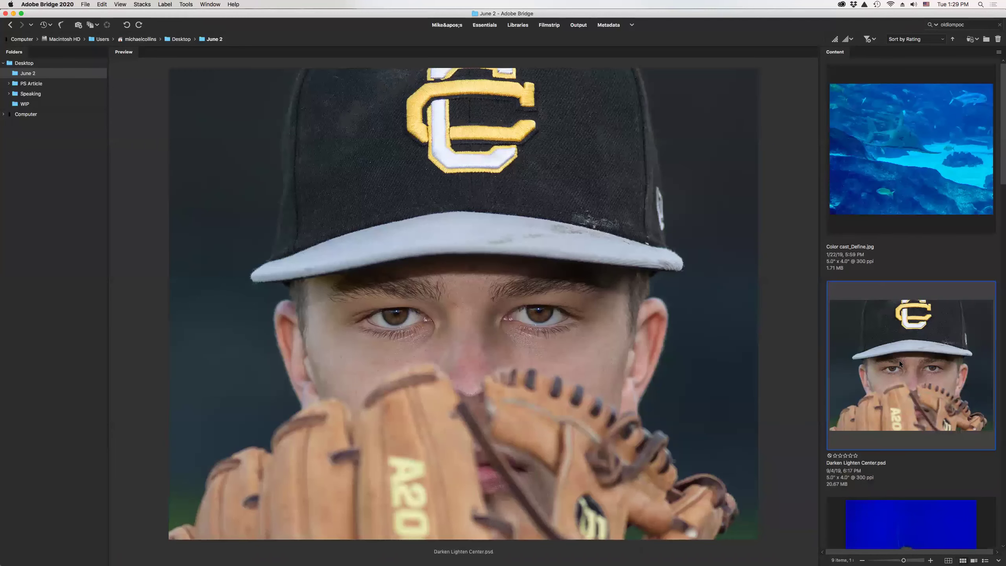
double_click(894, 358)
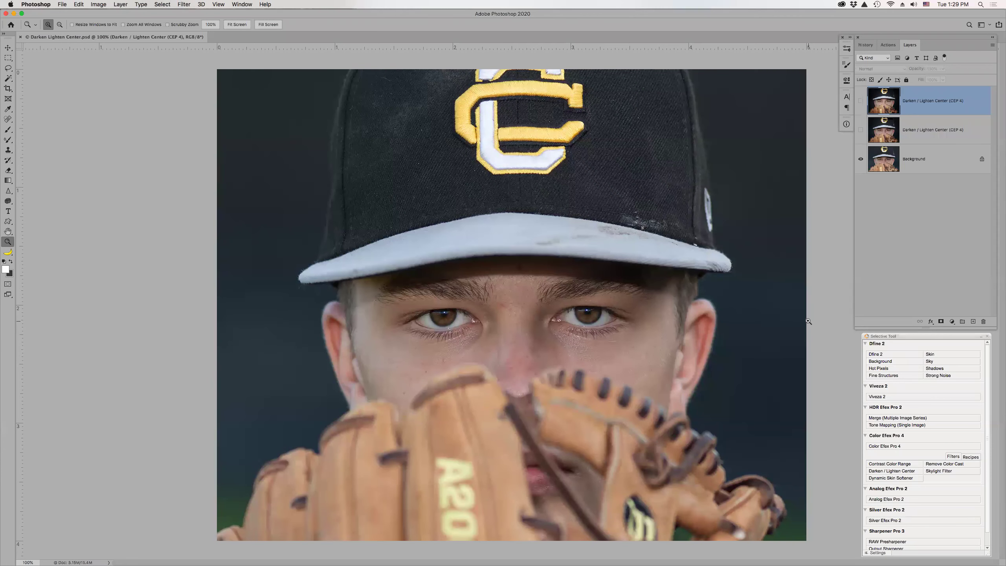
Step: Toggle the two Darken / Lighten Center layers on and off to compare them with the original
click(939, 157)
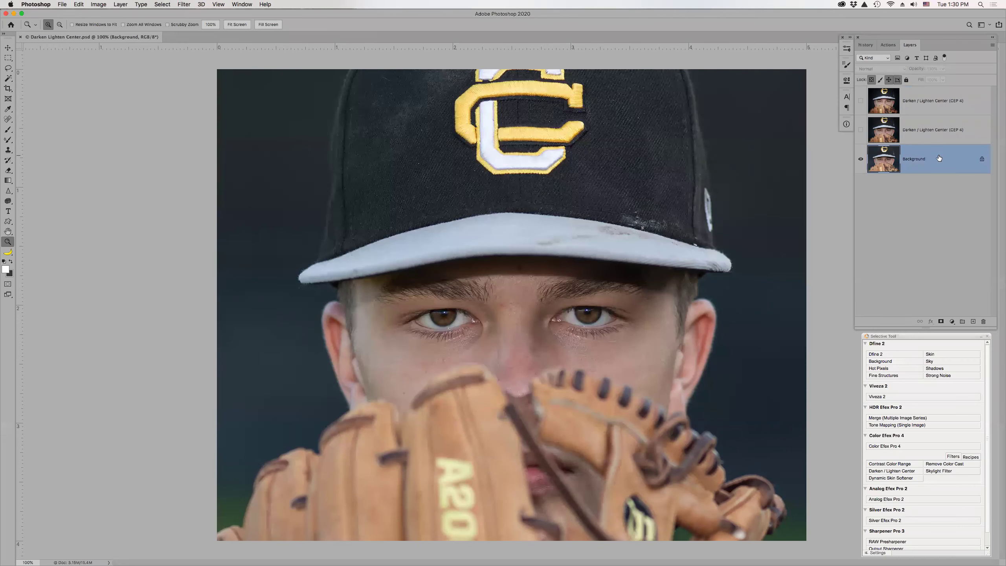
click(860, 129)
click(860, 101)
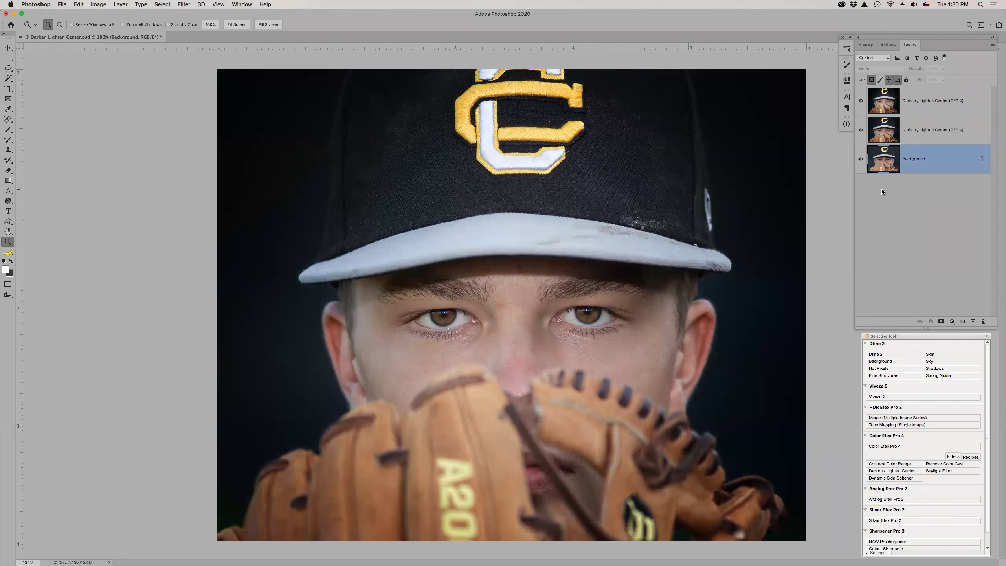
click(922, 119)
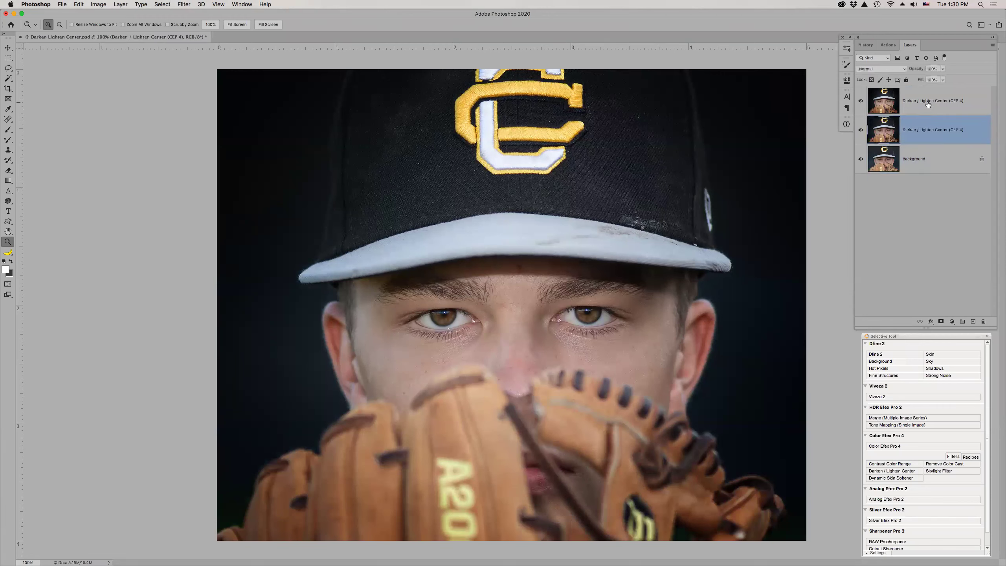
click(926, 103)
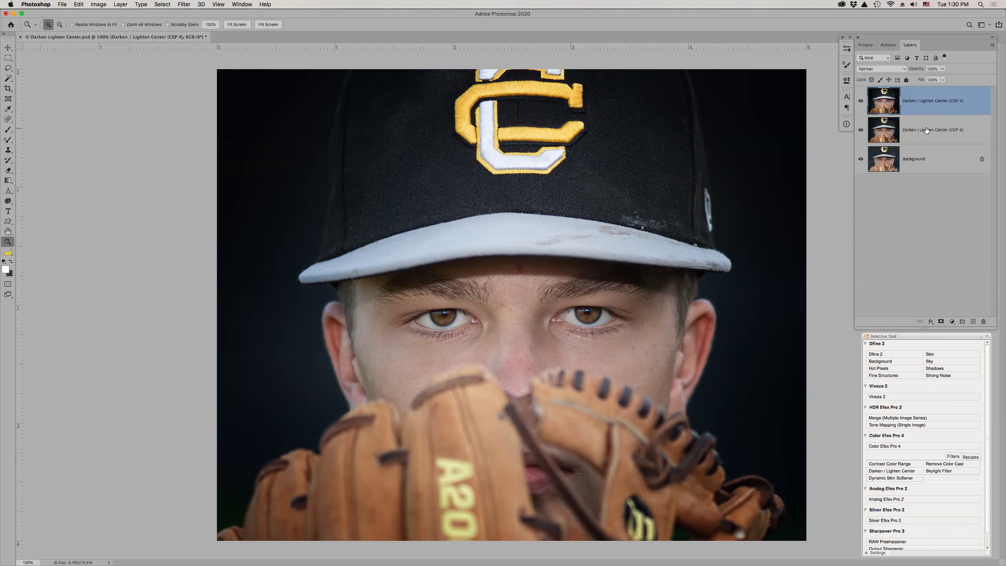
click(861, 130)
click(860, 100)
Step: Delete both Darken / Lighten Center layers and launch the Darken / Lighten Center filter
click(938, 126)
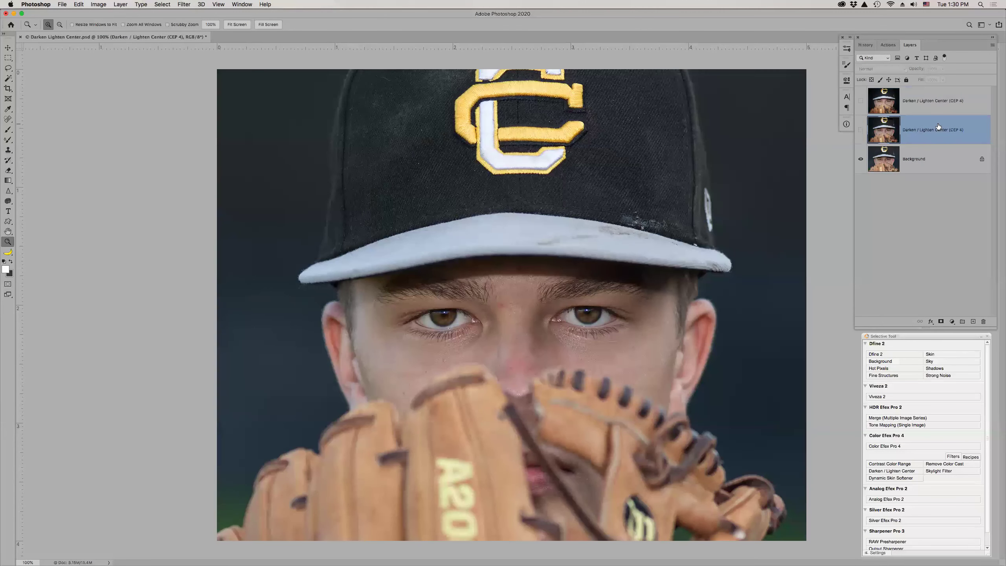
shift+click(943, 110)
drag(951, 126, 984, 321)
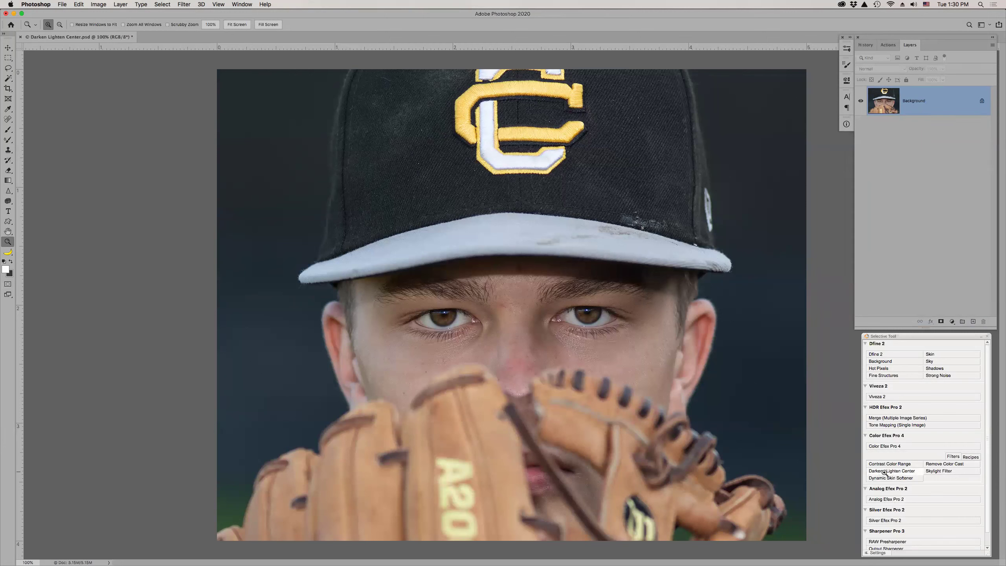
click(898, 472)
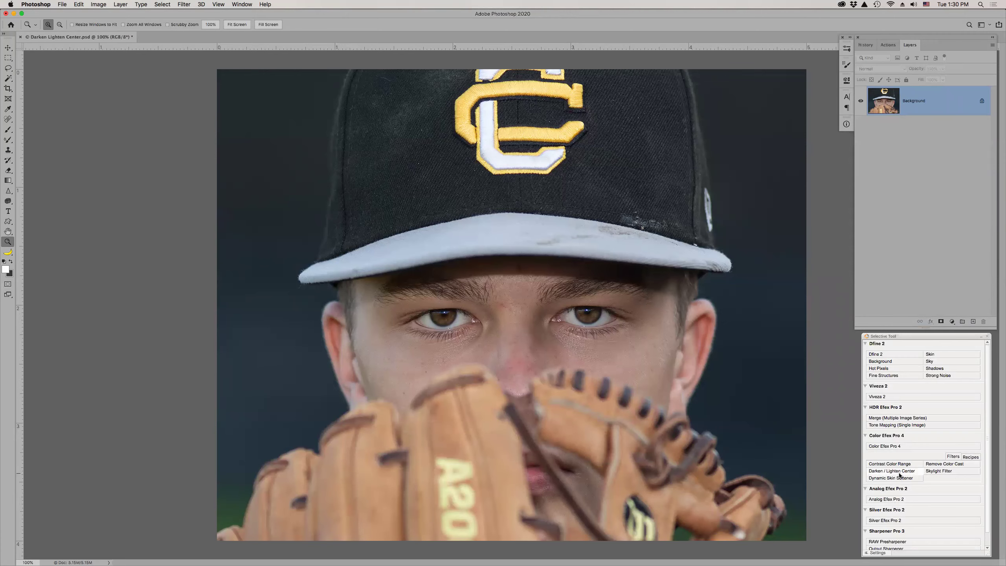
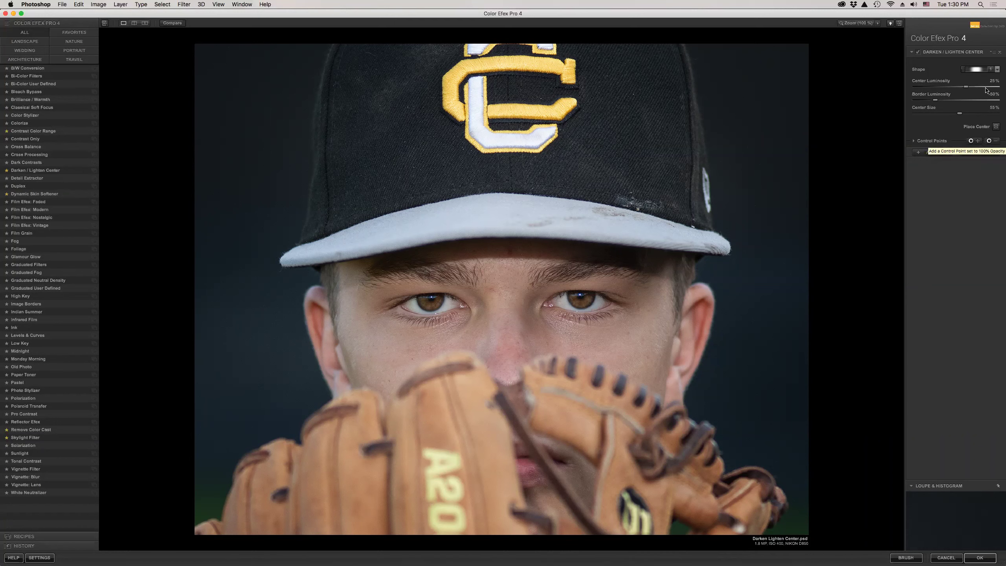
Step: Try vignette Shapes 1 and 2, keep Shape 1, and lower Center Luminosity to 37% with Border at -100%
click(997, 69)
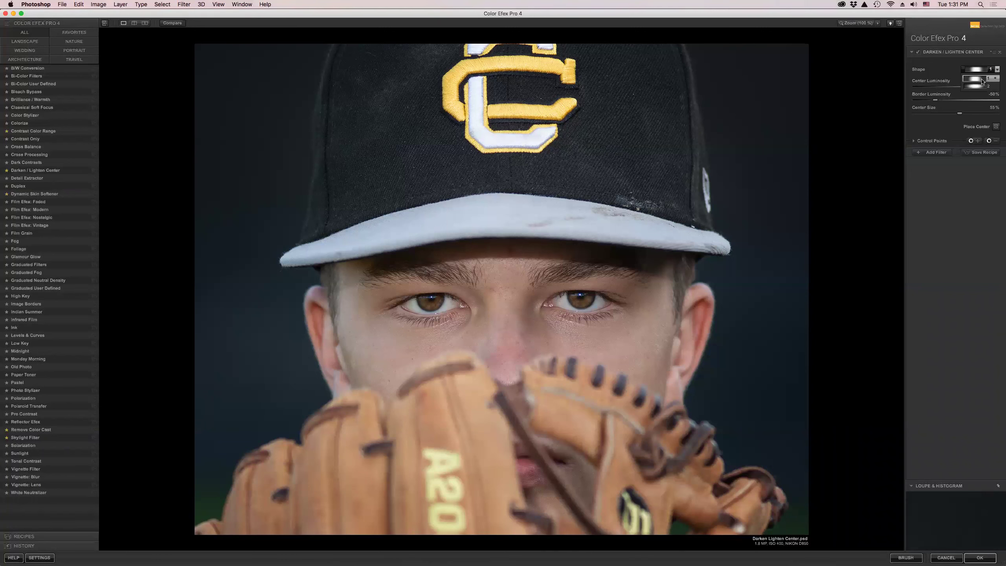
click(978, 87)
click(995, 79)
click(996, 70)
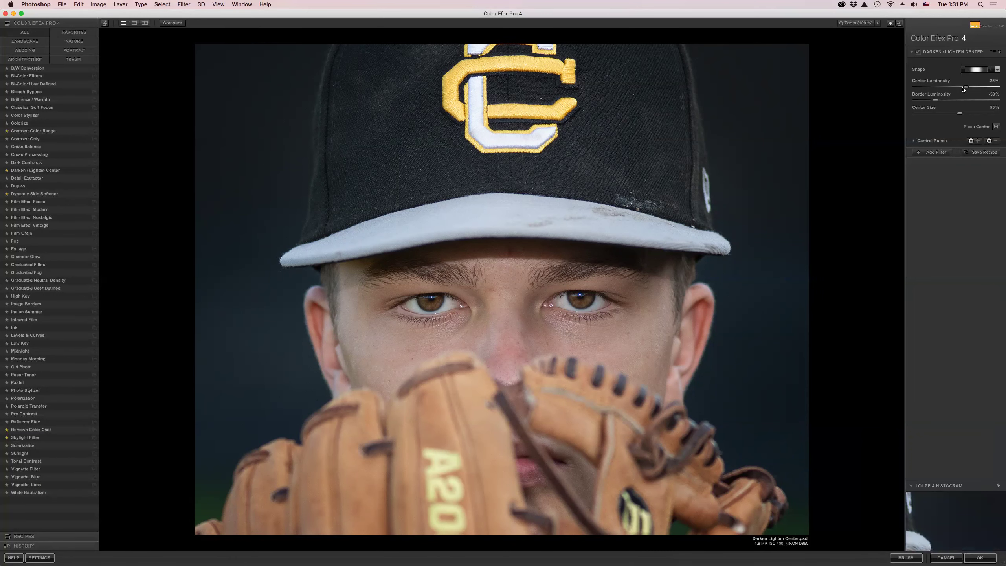
drag(963, 91, 915, 104)
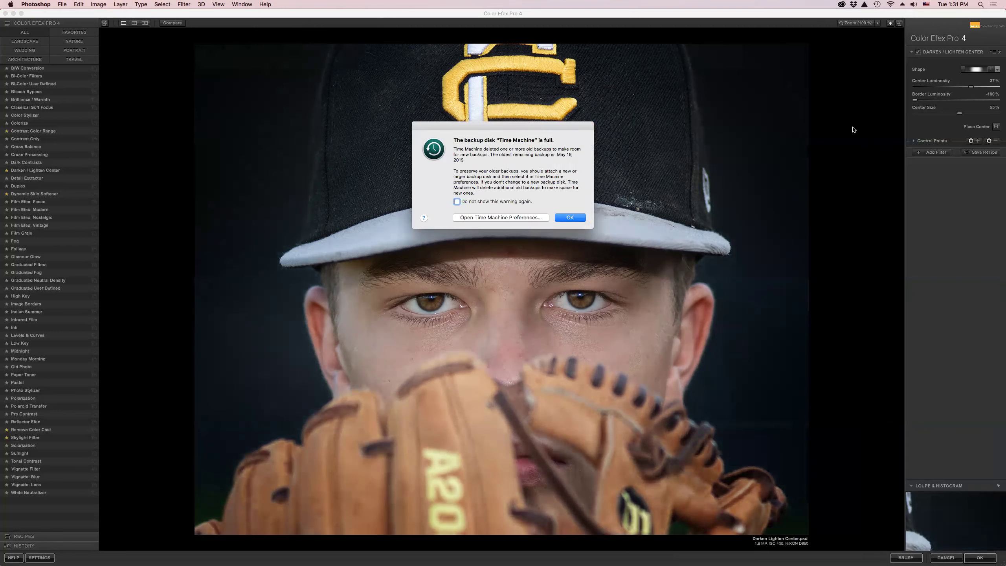
Step: Dismiss the Time Machine alert, shrink Center Size to about 14%, and set Center Luminosity near 19%
click(568, 219)
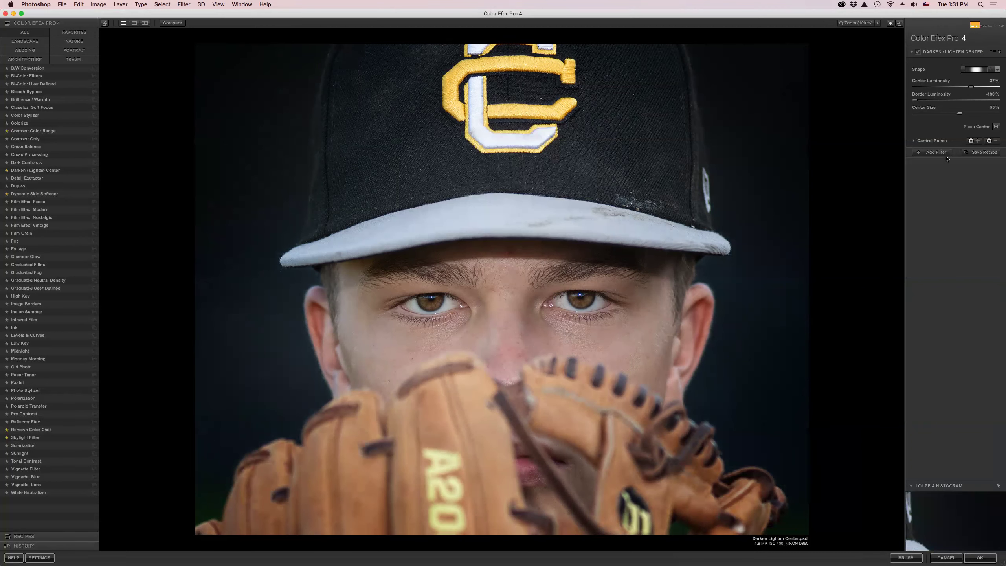
drag(963, 116, 950, 116)
drag(940, 115, 932, 119)
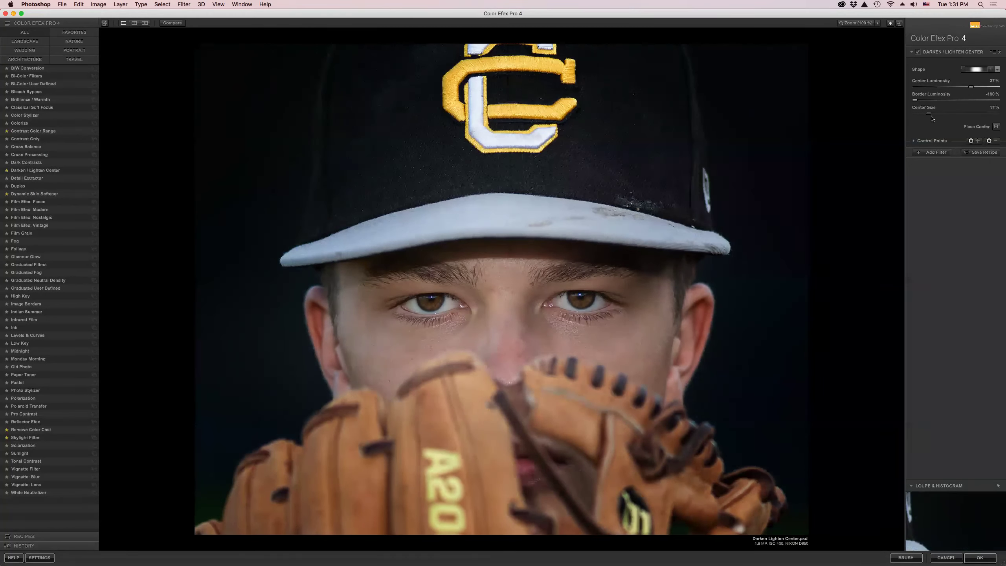
drag(970, 87, 1001, 88)
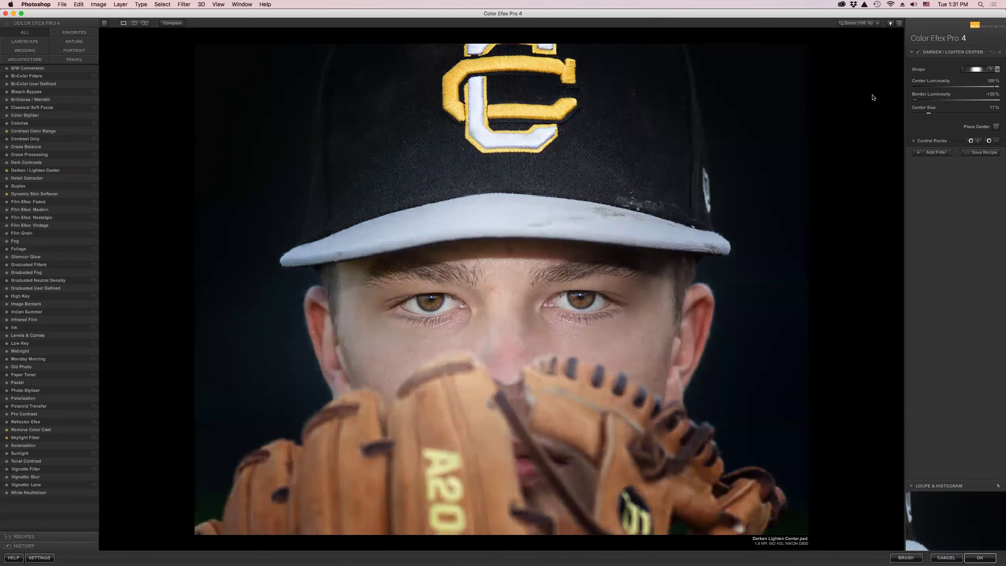
drag(996, 87, 963, 91)
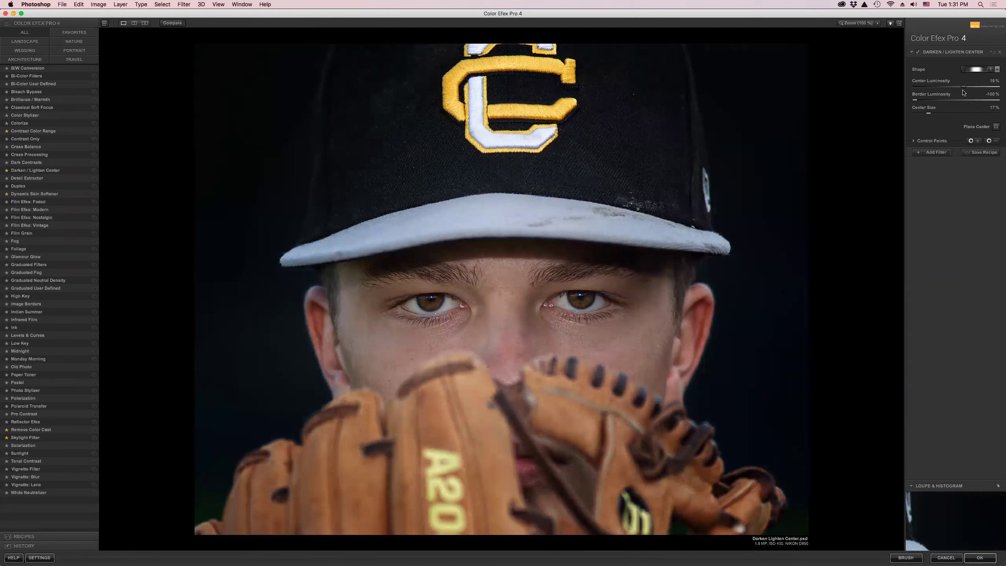
drag(928, 116, 928, 116)
Step: Apply the Darken/Lighten Center filter as a new layer and toggle its visibility to compare
click(980, 557)
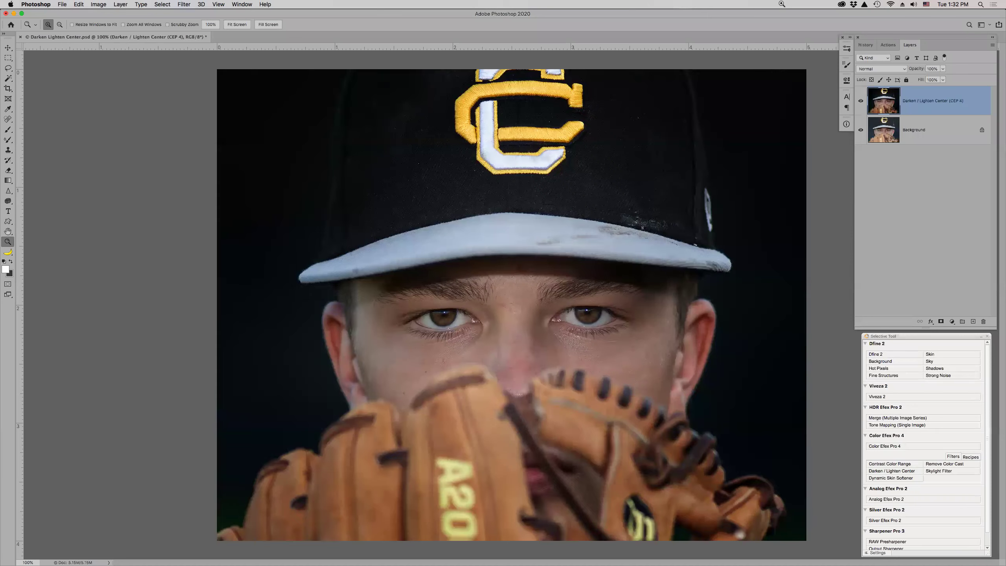
click(861, 101)
click(861, 101)
Step: Reopen Darken/Lighten Center and set Border Luminosity to -69% and Center Luminosity to 14%
click(896, 471)
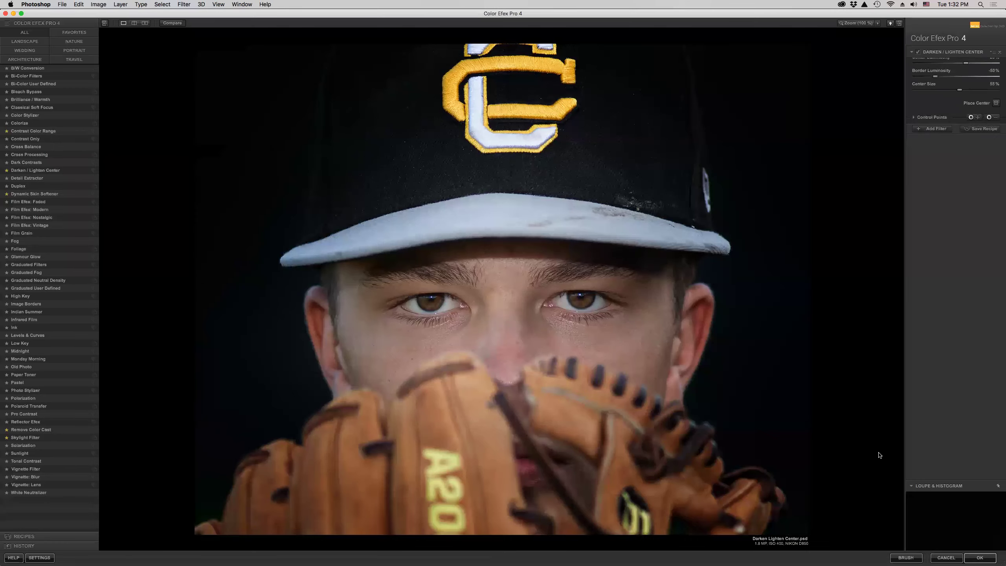
click(927, 101)
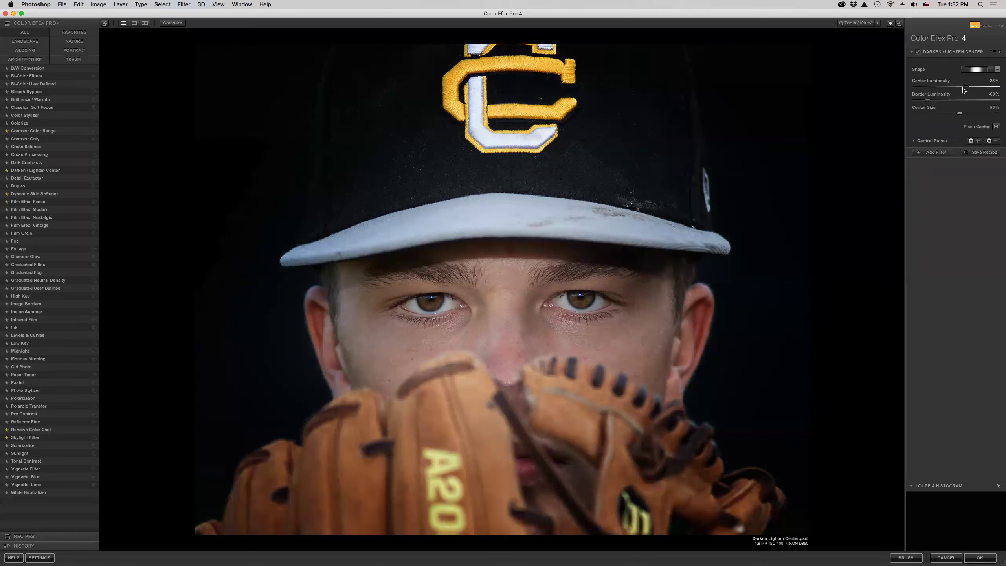
drag(963, 91, 927, 121)
Step: Apply the revised filter as a second layer and repeatedly toggle it against the original photo
click(979, 558)
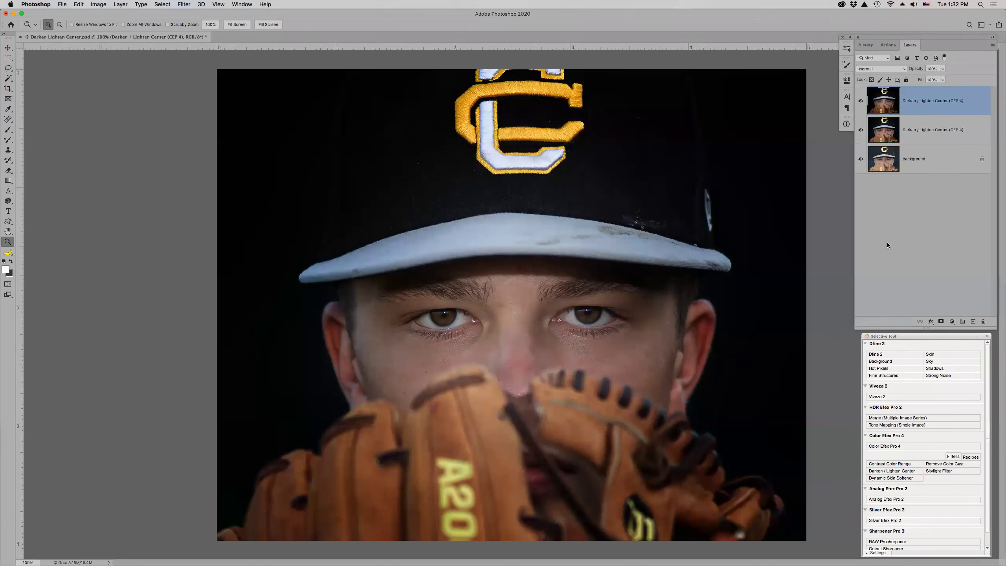
click(860, 101)
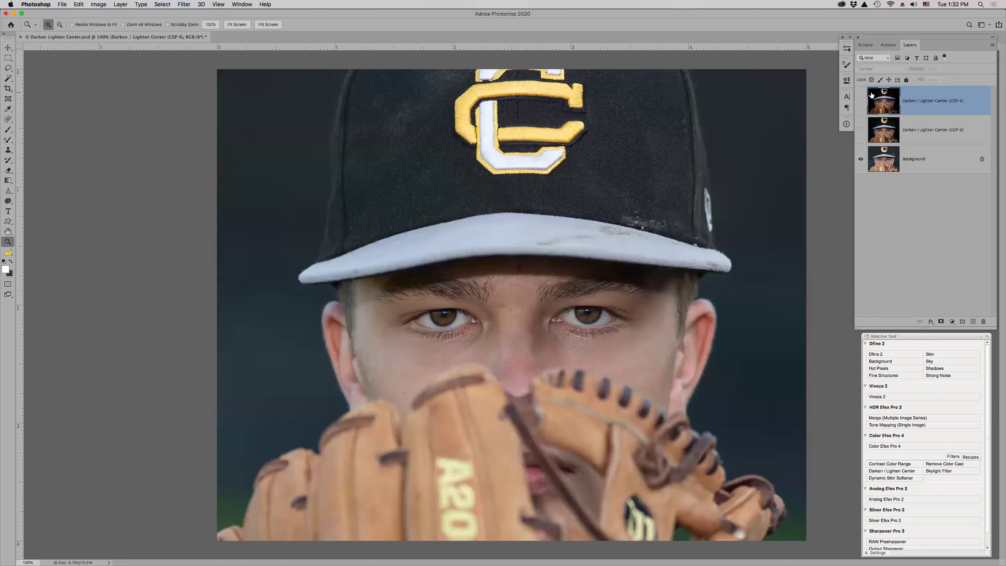
click(860, 101)
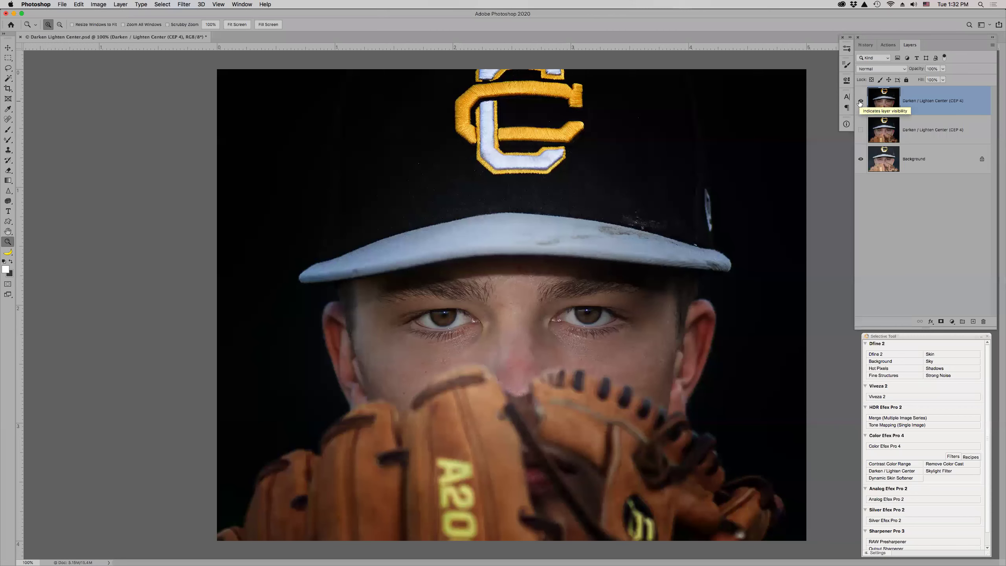
click(860, 101)
click(860, 101)
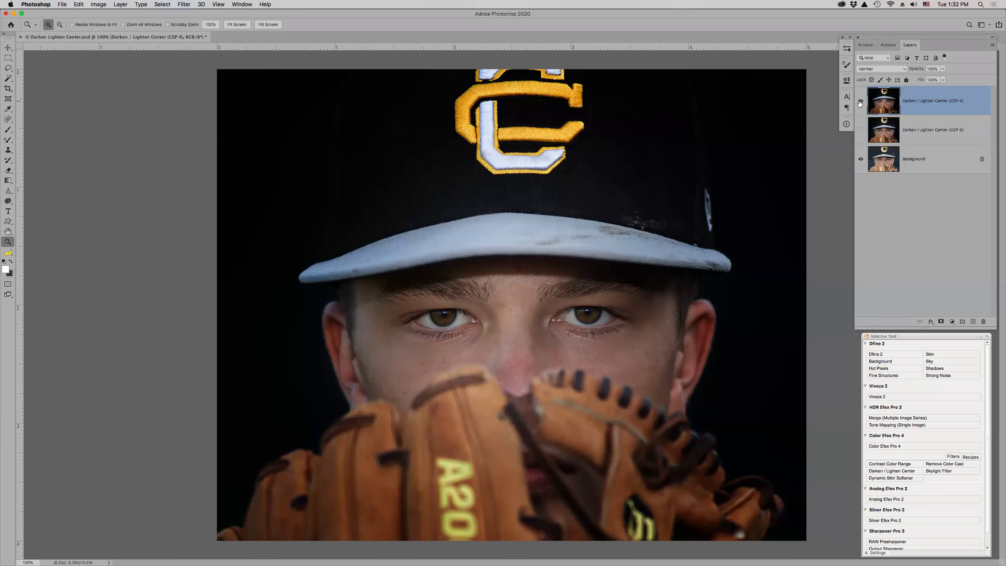
click(860, 101)
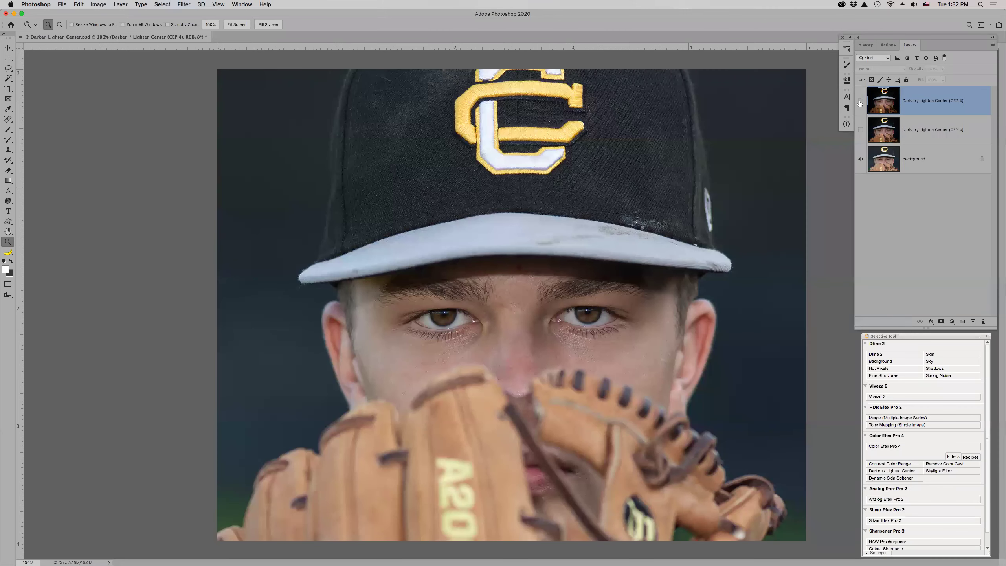
click(860, 101)
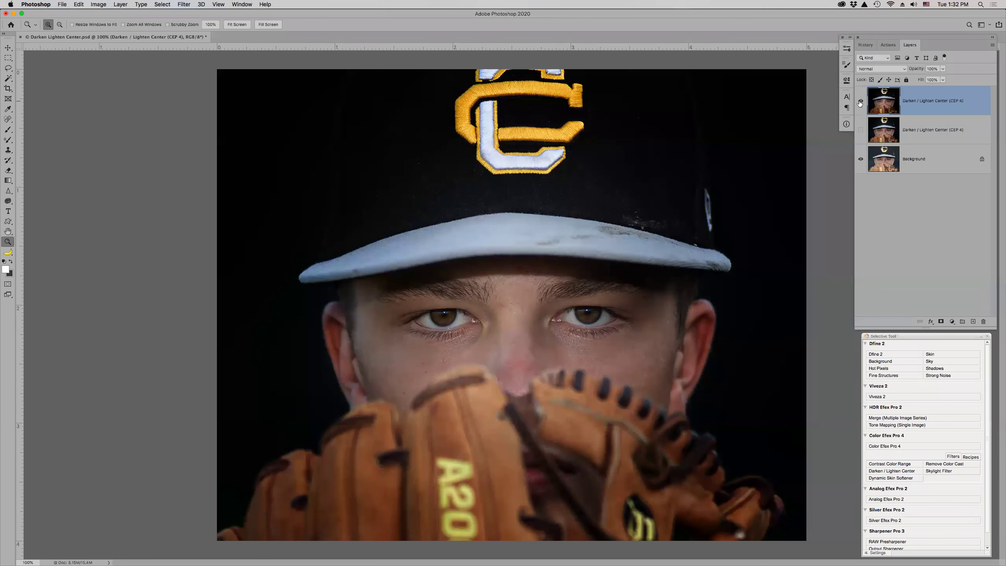
click(860, 101)
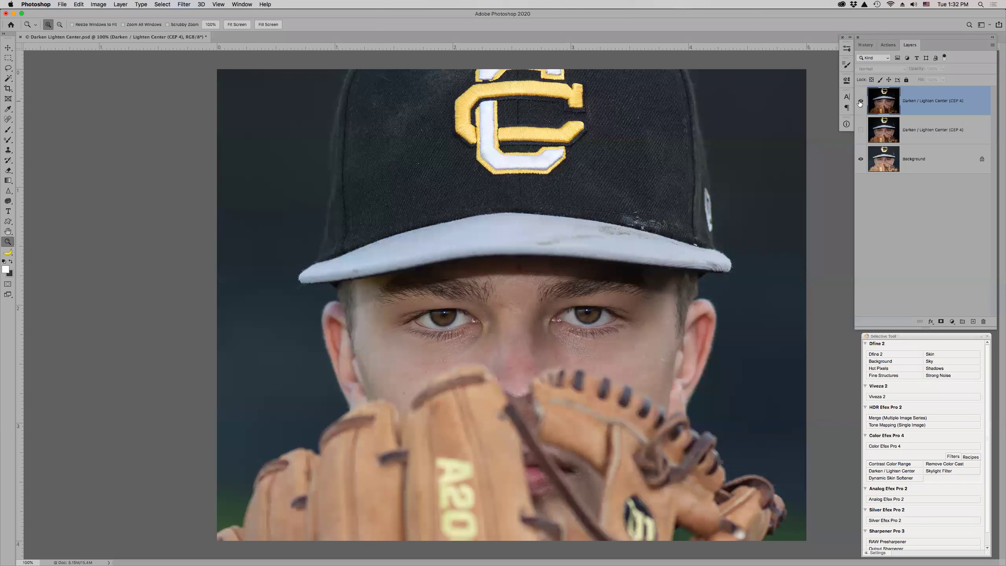
click(860, 102)
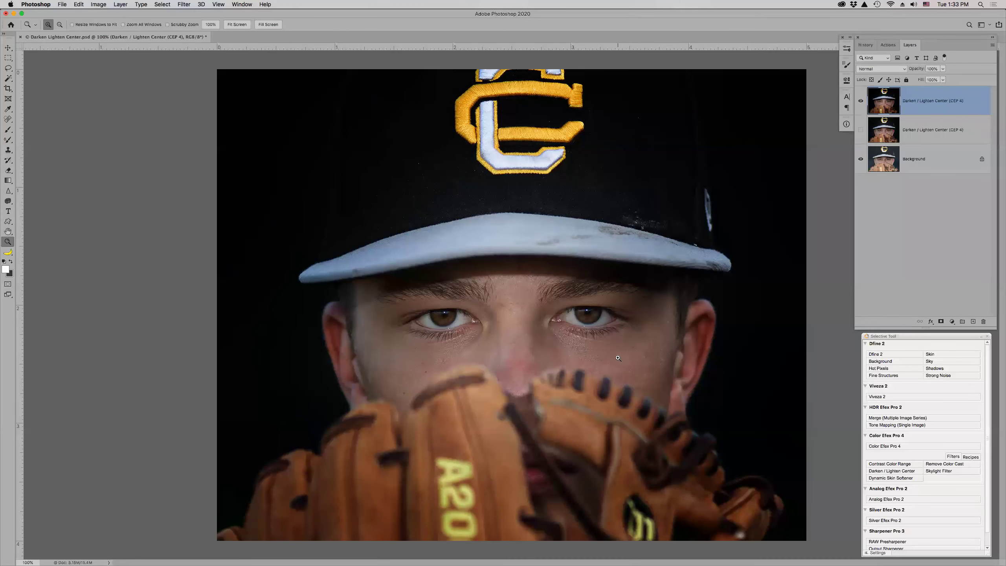
Step: Cancel closing the document, delete the filter layers, and apply a fresh default Darken/Lighten Center layer
key(super+w)
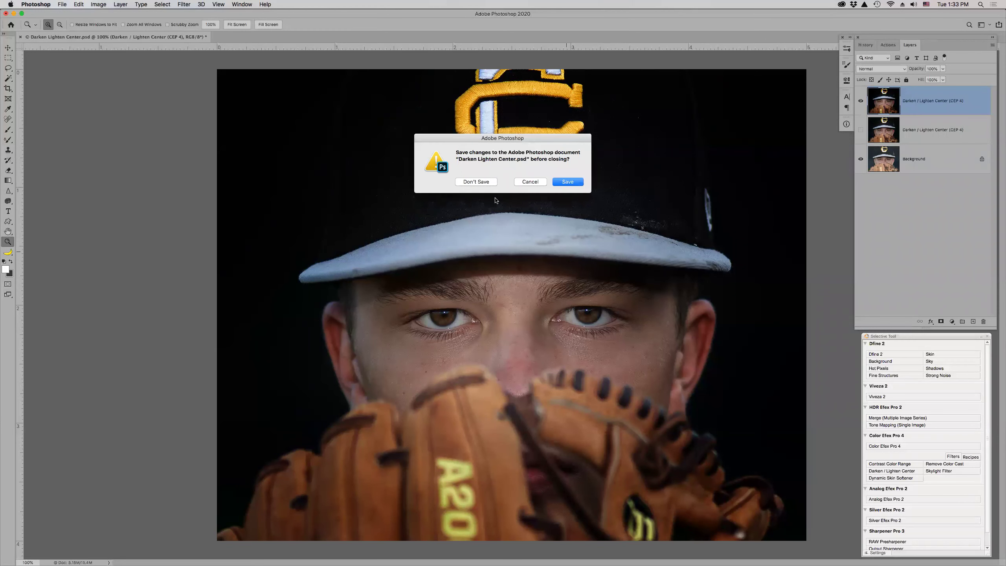
click(529, 184)
drag(936, 107, 985, 322)
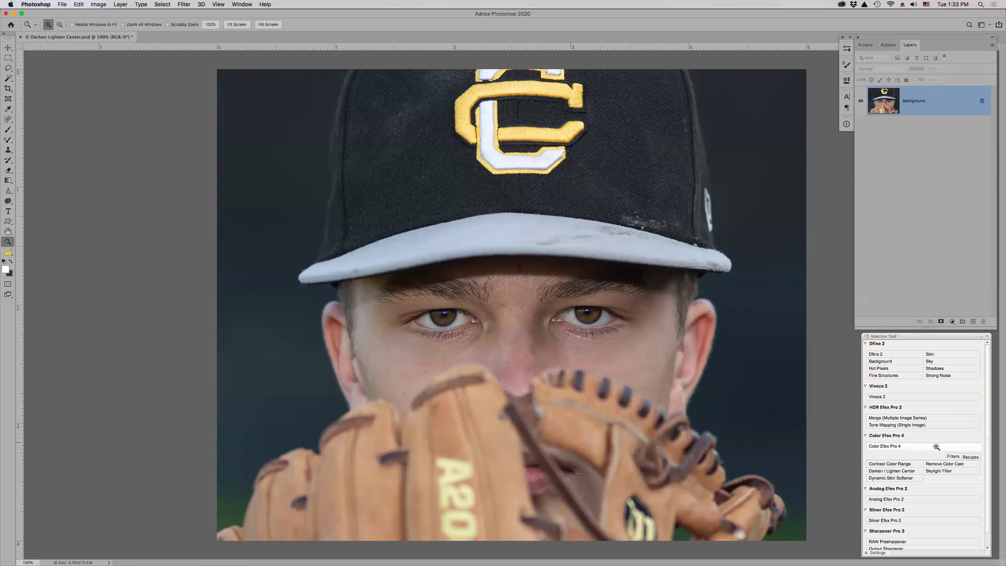
click(891, 471)
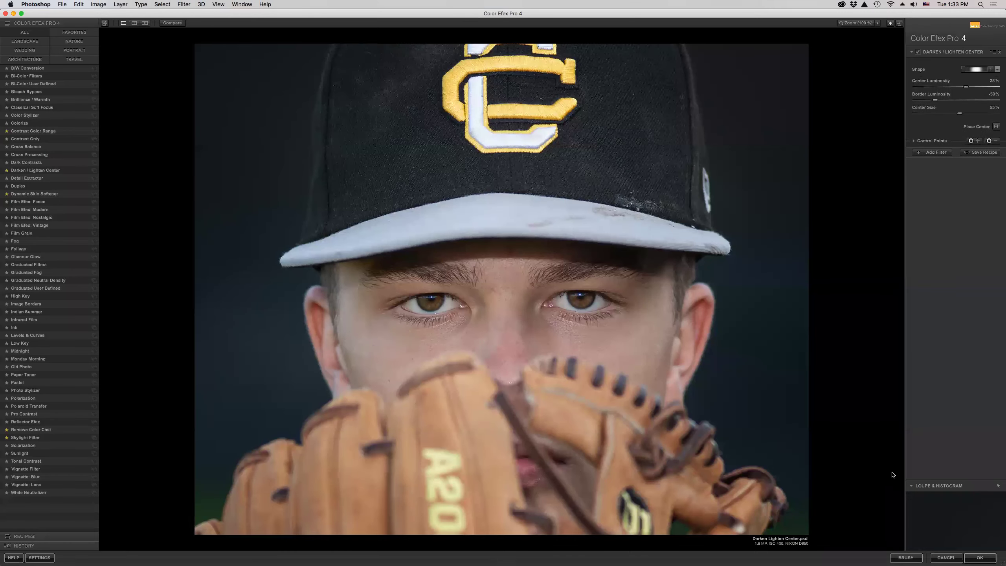
click(979, 557)
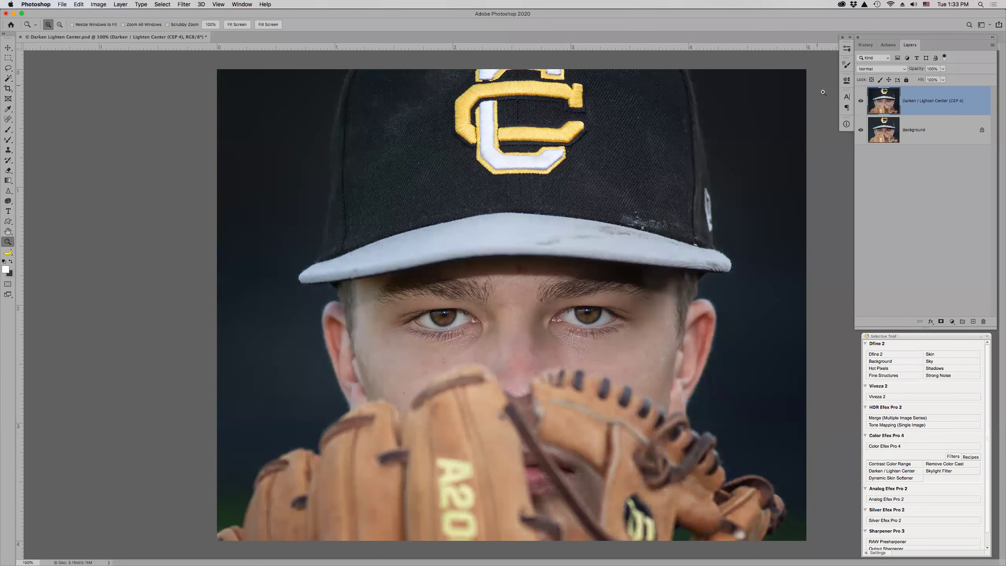
Step: Toggle the Darken/Lighten Center layer on and off to compare with the original
click(860, 102)
click(860, 102)
click(861, 102)
click(861, 101)
click(861, 102)
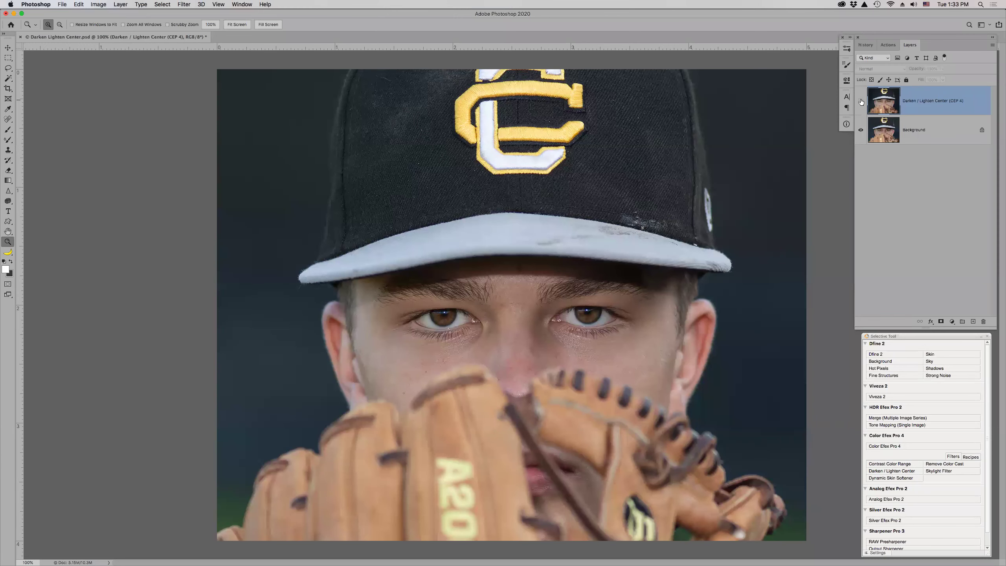
click(861, 101)
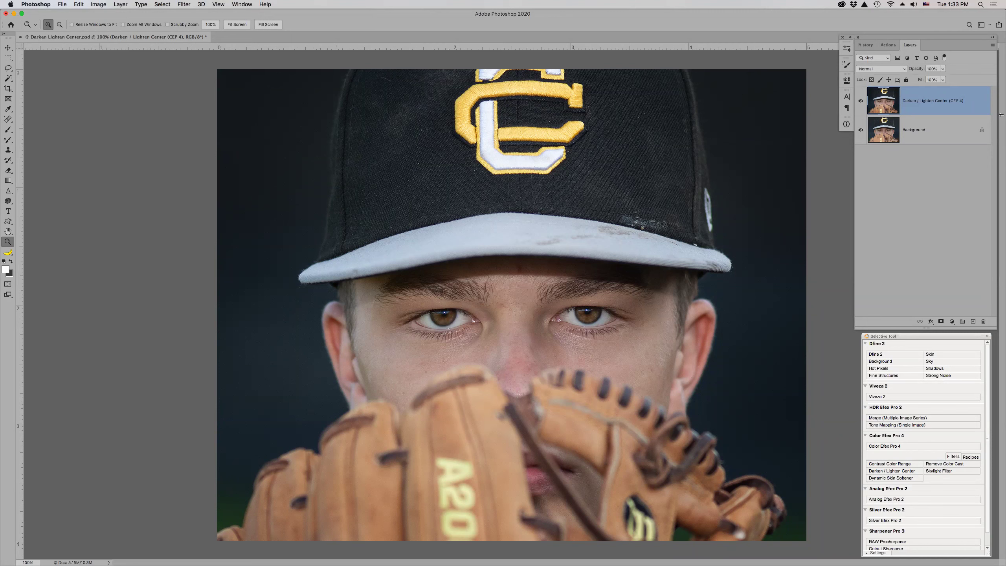
Step: Add a white layer mask and paint black with an enlarged brush across the eyes
click(940, 322)
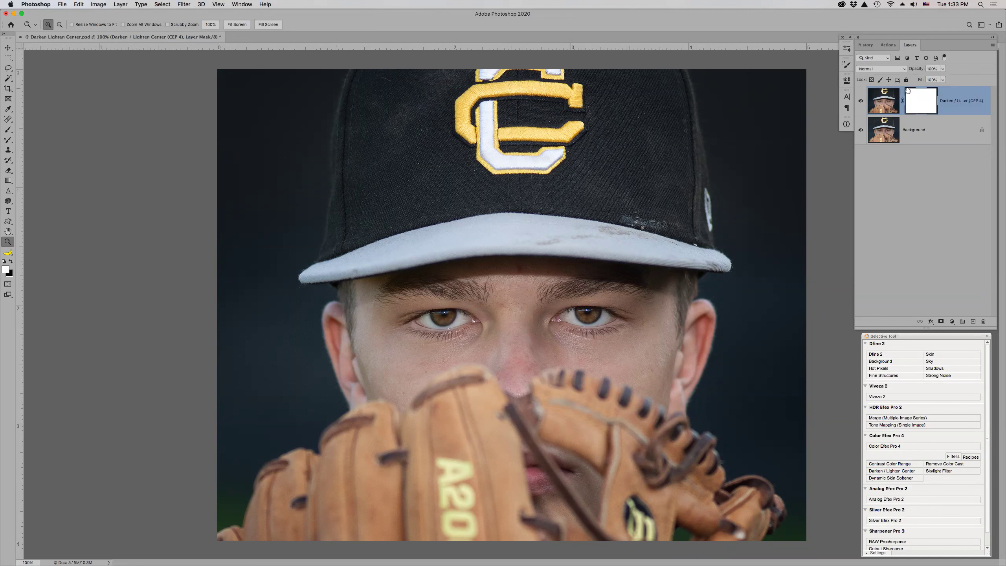
key(b)
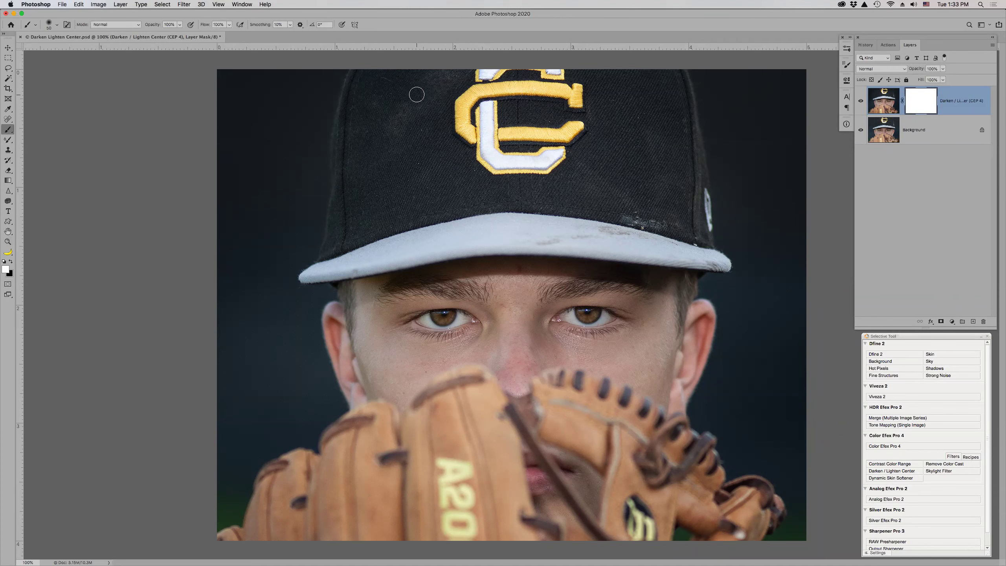
key(bracketright)
key(bracketright)
key(bracketright)
key(bracketright)
key(bracketright)
key(bracketright)
key(bracketright)
key(bracketright)
key(x)
drag(404, 349, 611, 335)
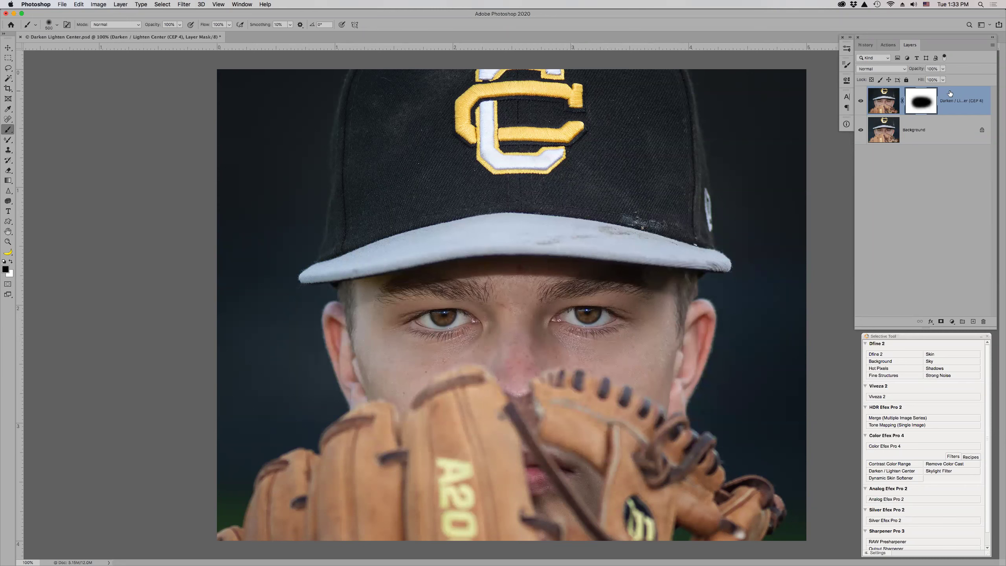
Step: Toggle the layer mask off and on to compare, leaving it enabled
shift+click(926, 100)
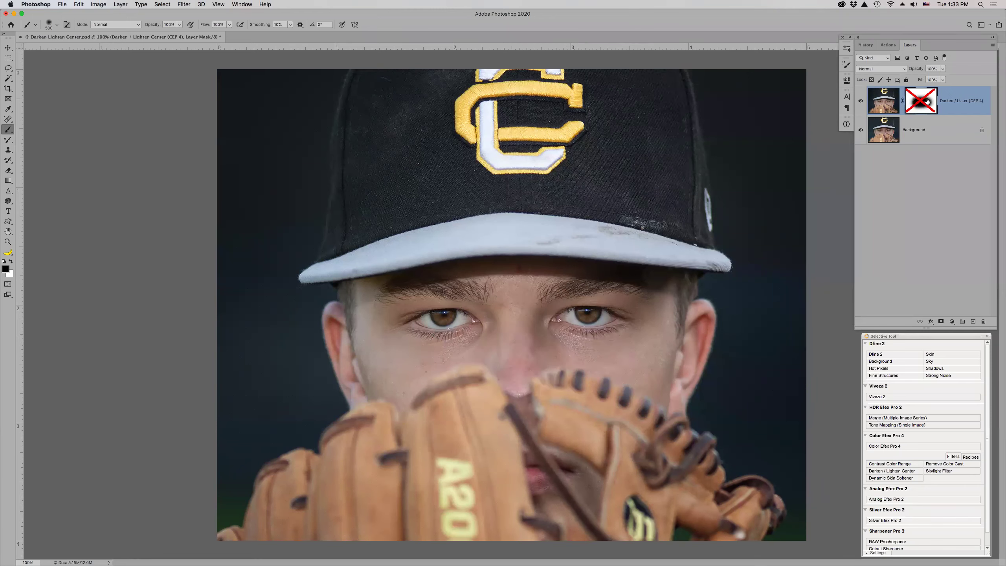
shift+click(927, 100)
shift+click(927, 101)
shift+click(926, 101)
shift+click(927, 101)
shift+click(926, 100)
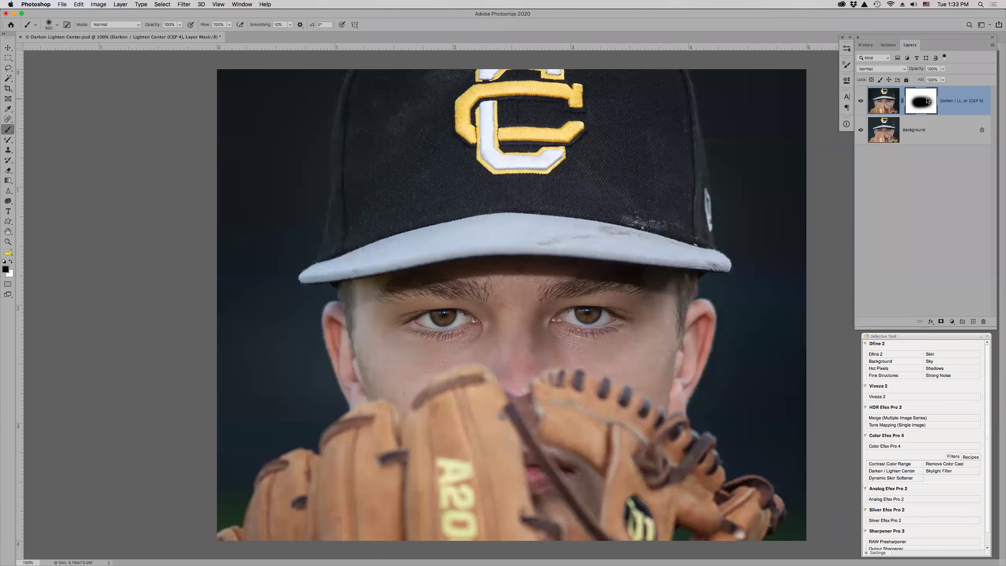
shift+click(927, 101)
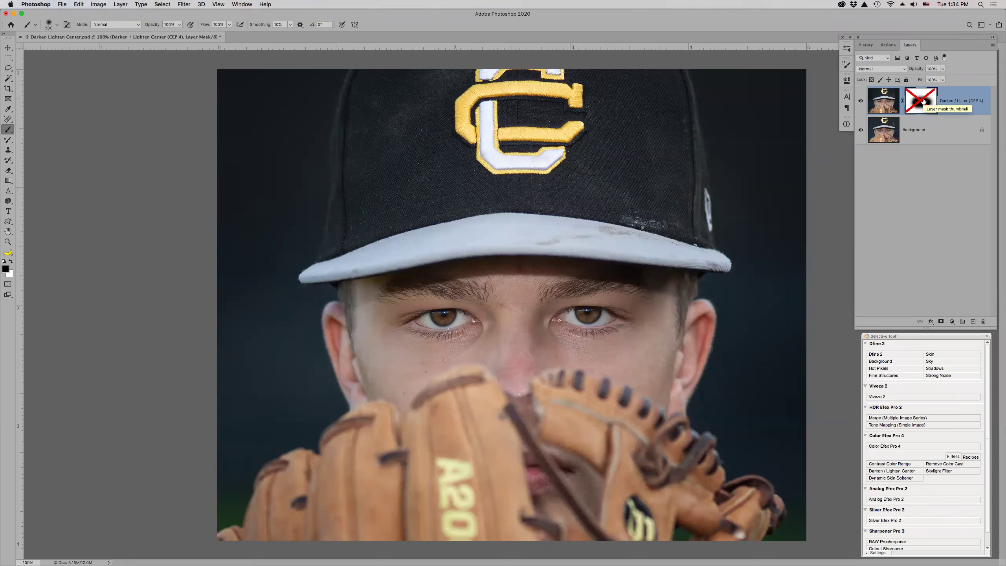
shift+click(923, 101)
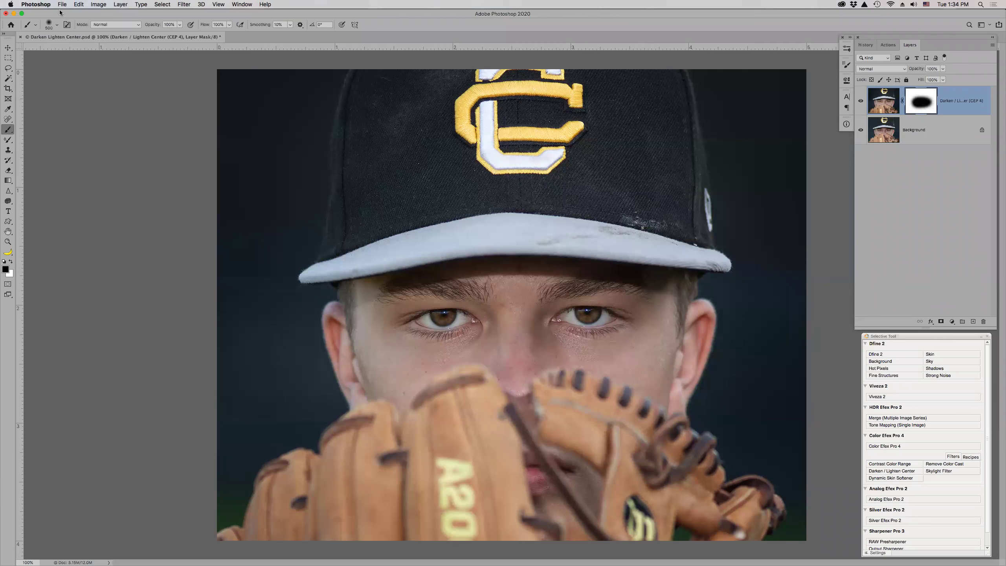
Step: Close the baseball portrait without saving and switch to Adobe Bridge
click(20, 37)
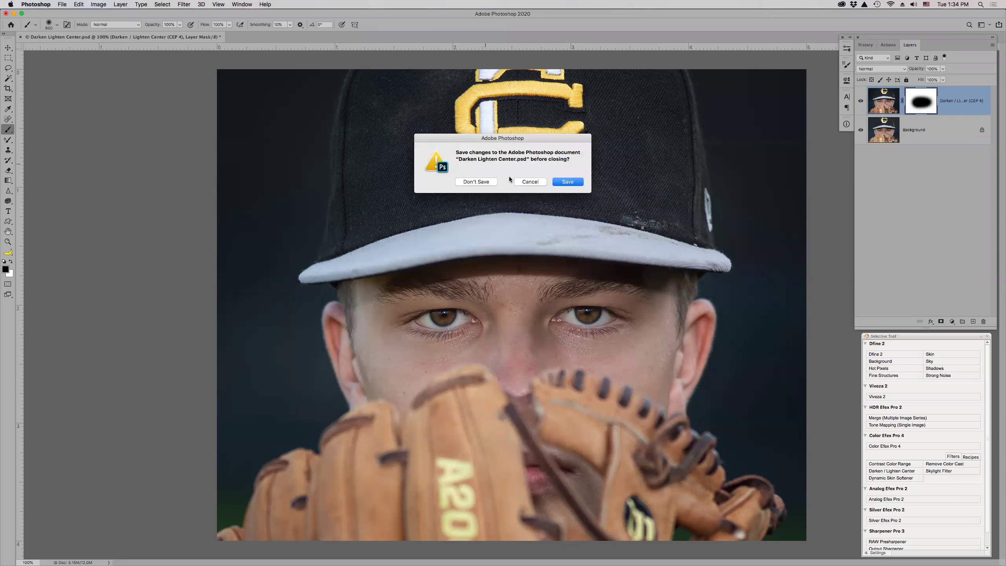
click(477, 182)
mouse_move(625, 561)
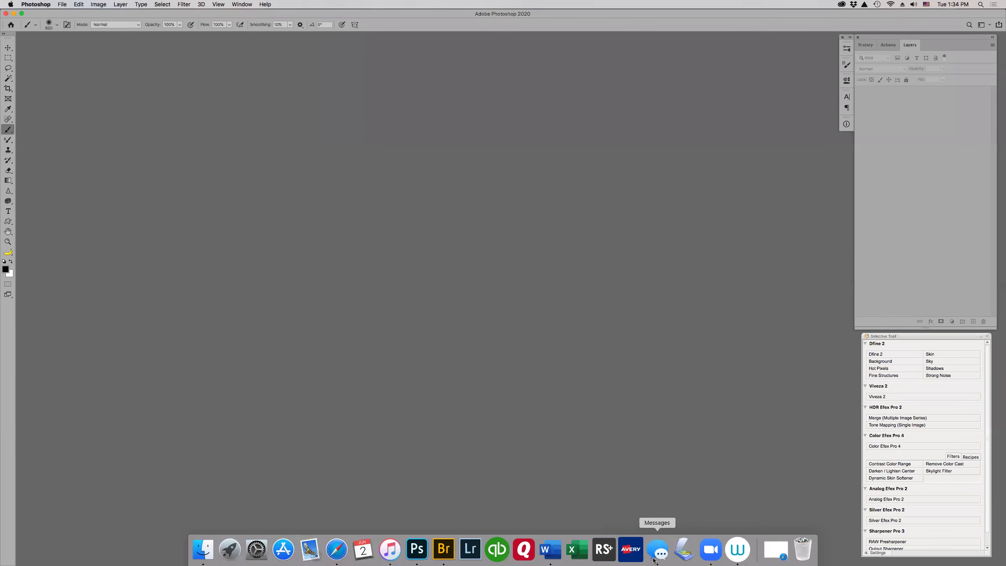
click(443, 560)
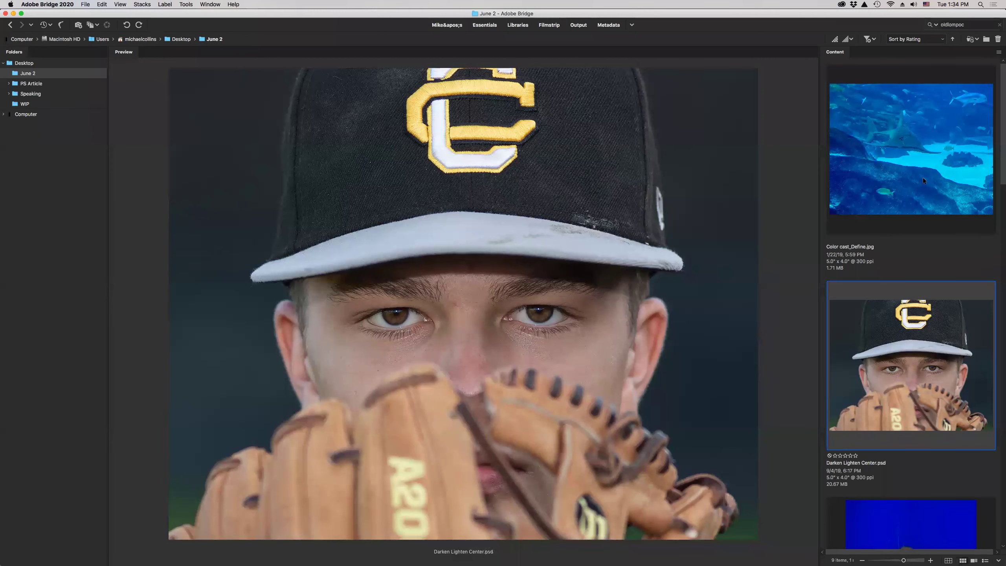
Step: Select Define Color cast.psd in Bridge and open it in Photoshop
scroll(911, 261, down, 6)
click(908, 198)
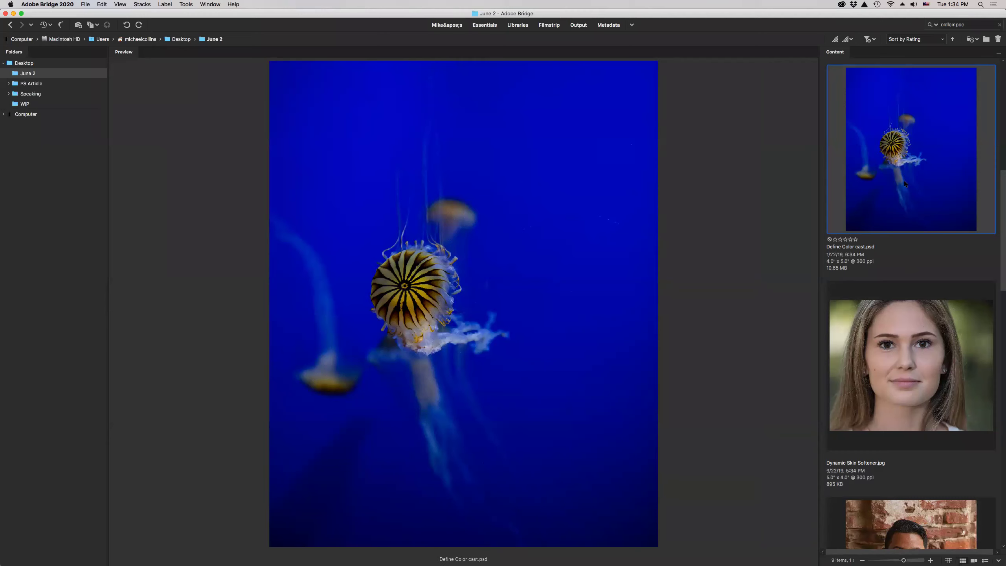
scroll(903, 180, up, 3)
scroll(902, 187, down, 3)
double_click(899, 186)
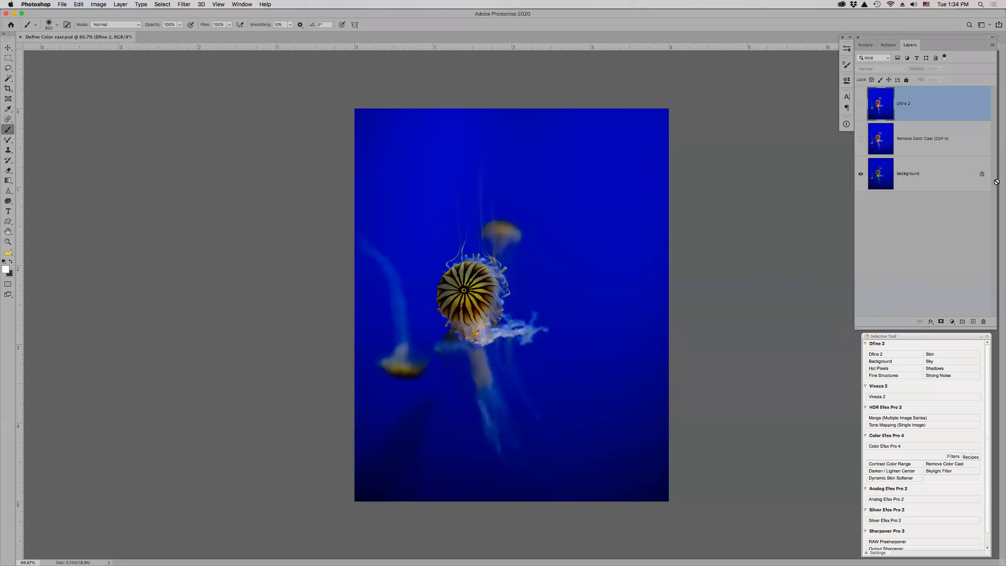
Step: Zoom in on the jellyfish to 300% with the Zoom tool
key(z)
drag(472, 207, 539, 312)
click(493, 258)
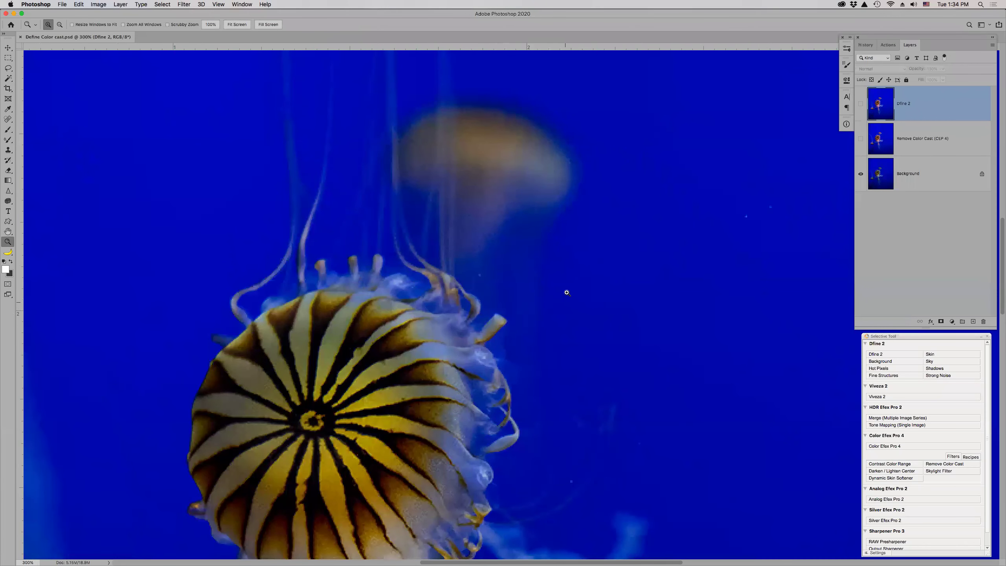
scroll(571, 289, up, 2)
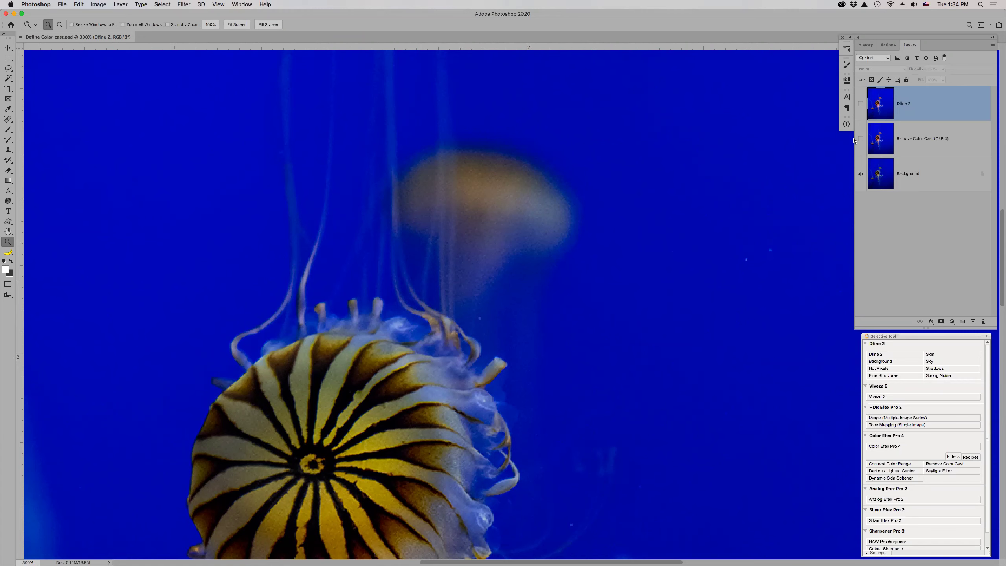
Step: Toggle the Dfine 2 and Remove Color Cast layers to compare, then delete both
click(860, 104)
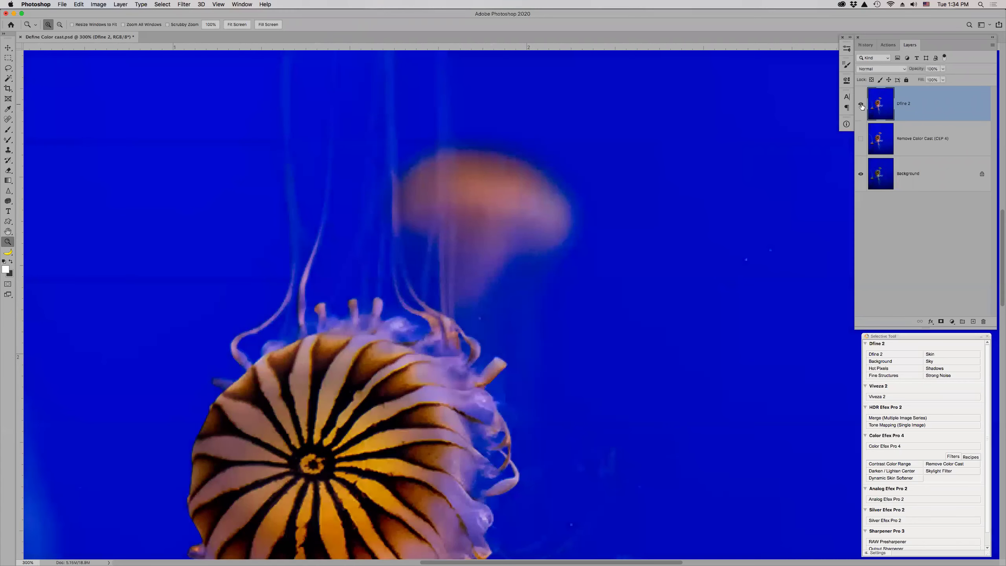
click(861, 105)
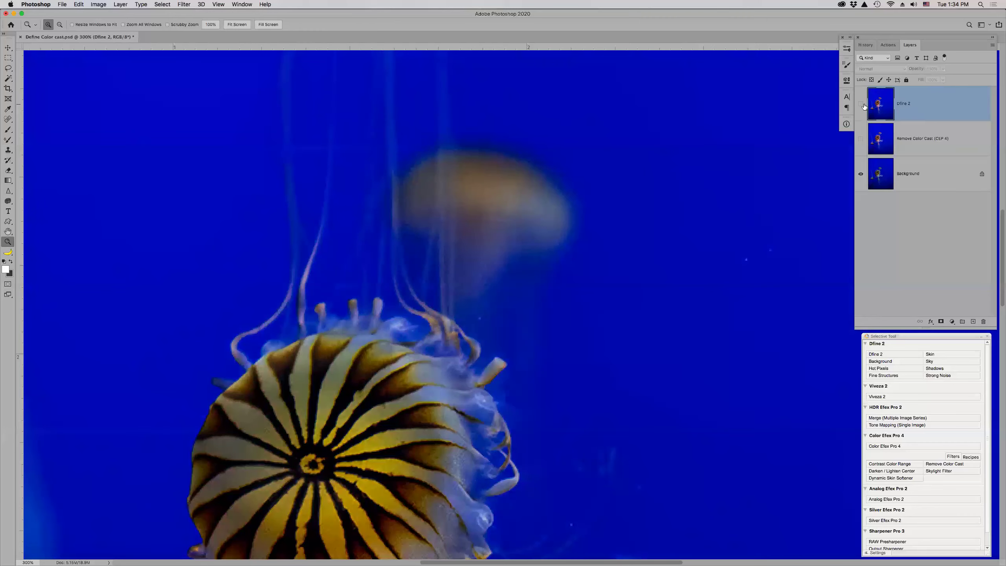
click(861, 138)
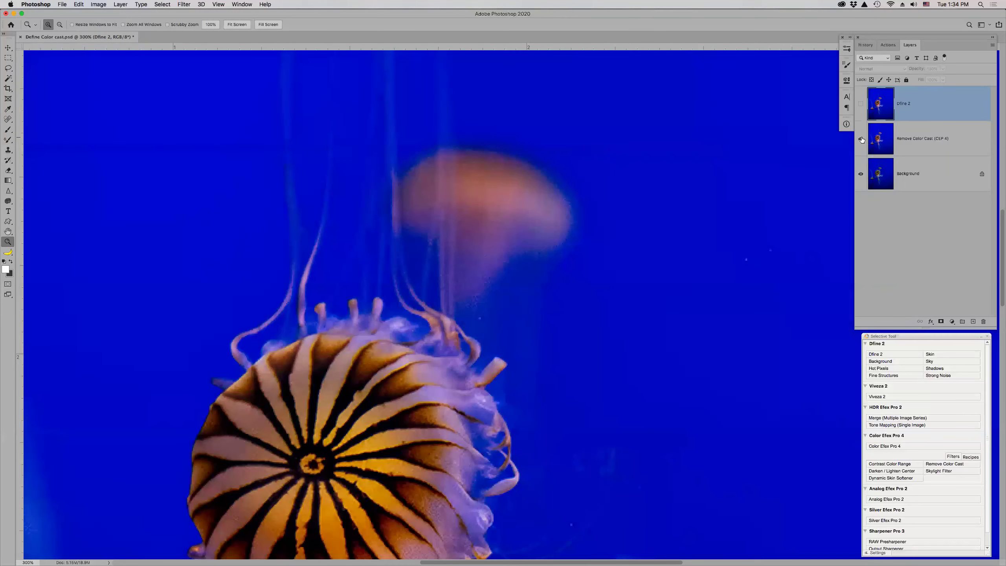
click(861, 105)
shift+click(945, 136)
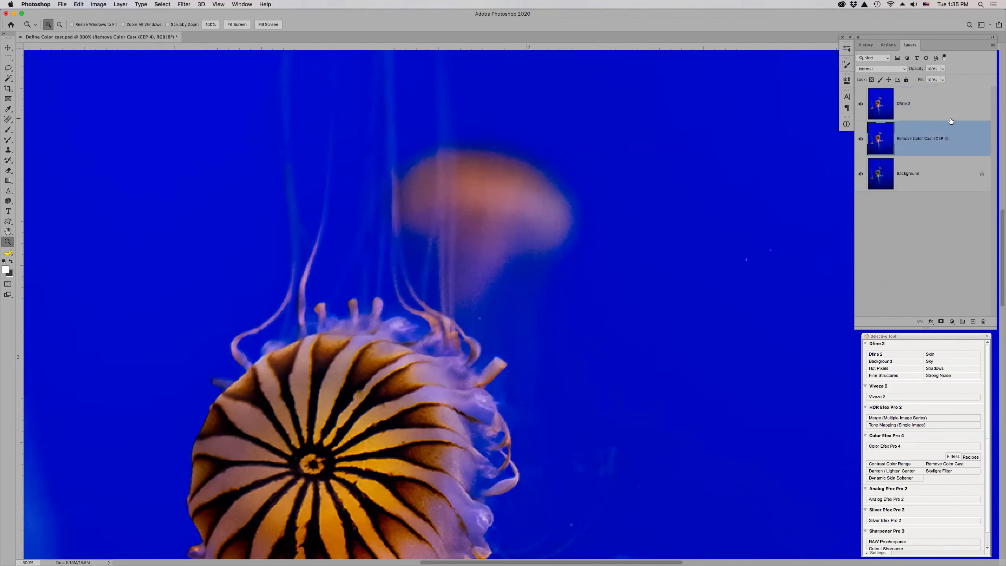
drag(951, 121, 984, 321)
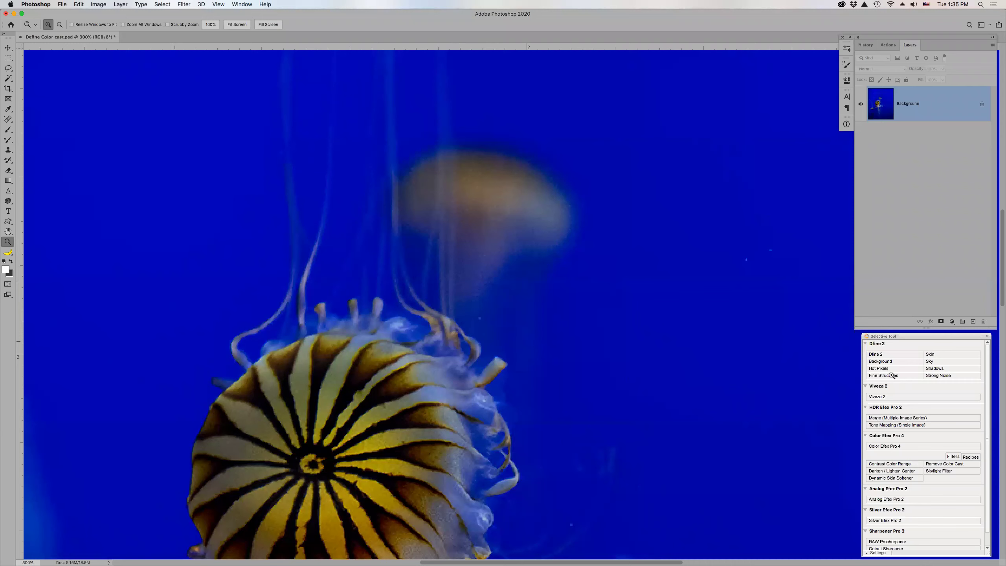
Step: Launch Remove Color Cast, shift the cast colour to about 258°, and zoom the preview to 200%
scroll(578, 347, down, 3)
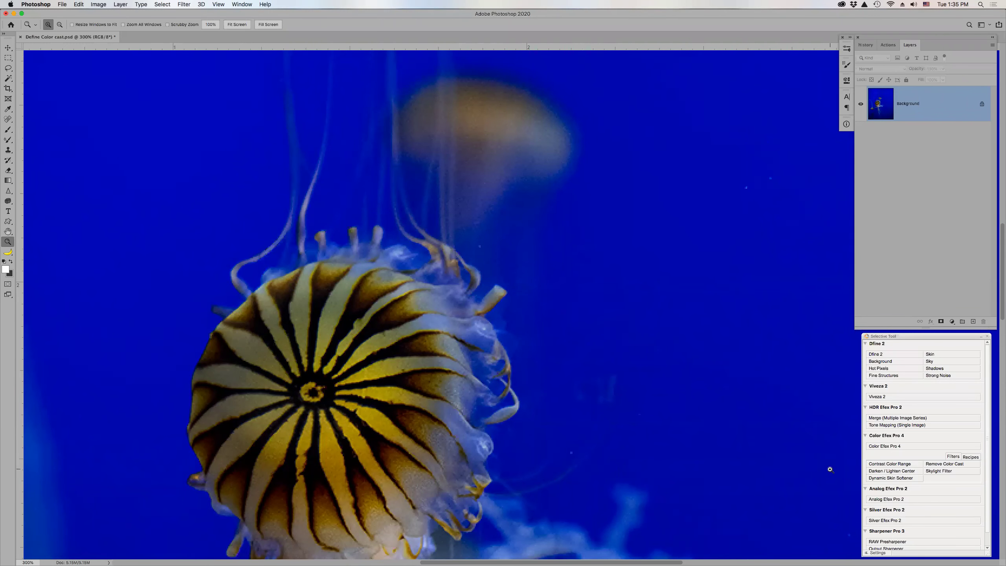
click(945, 465)
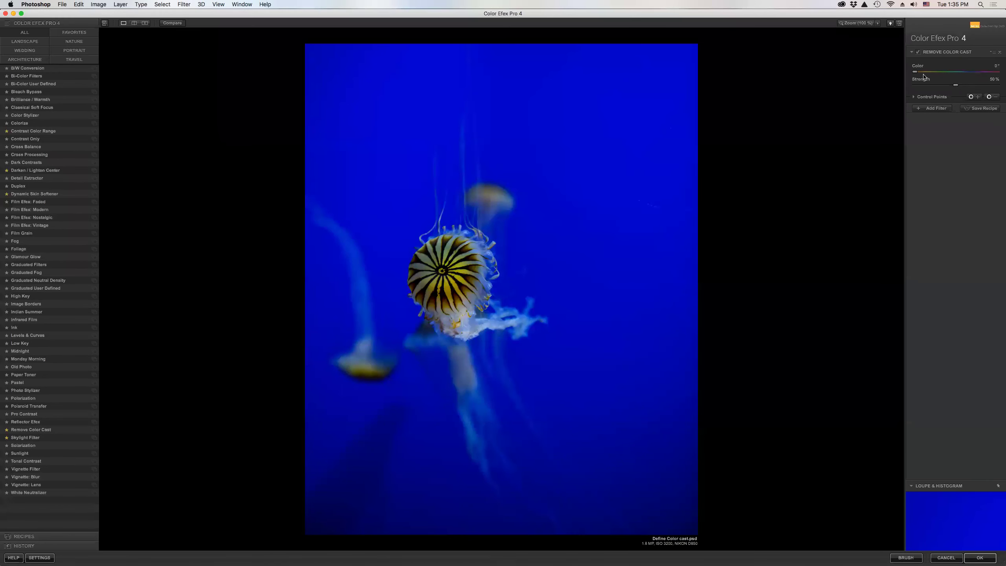
drag(915, 75, 967, 78)
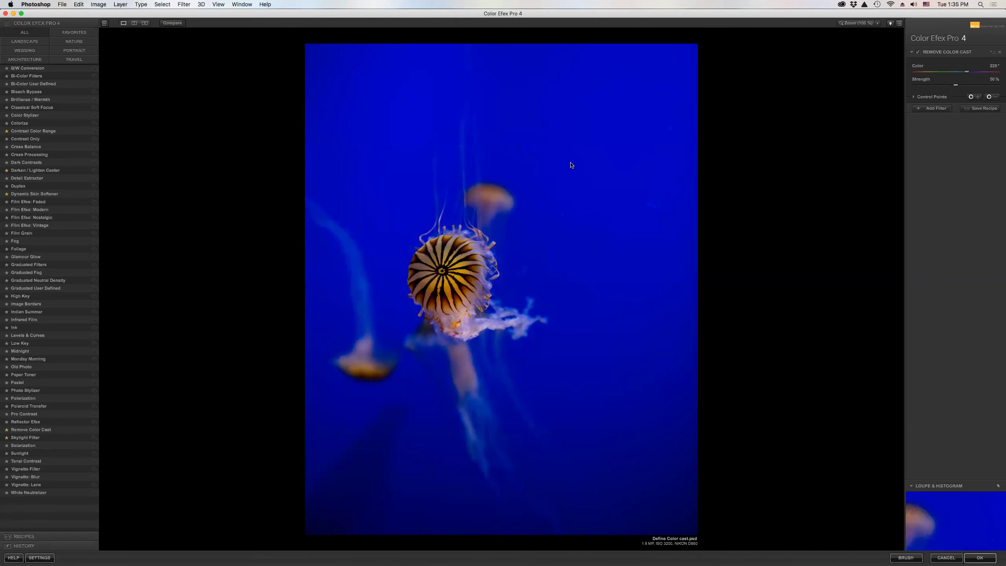
click(848, 23)
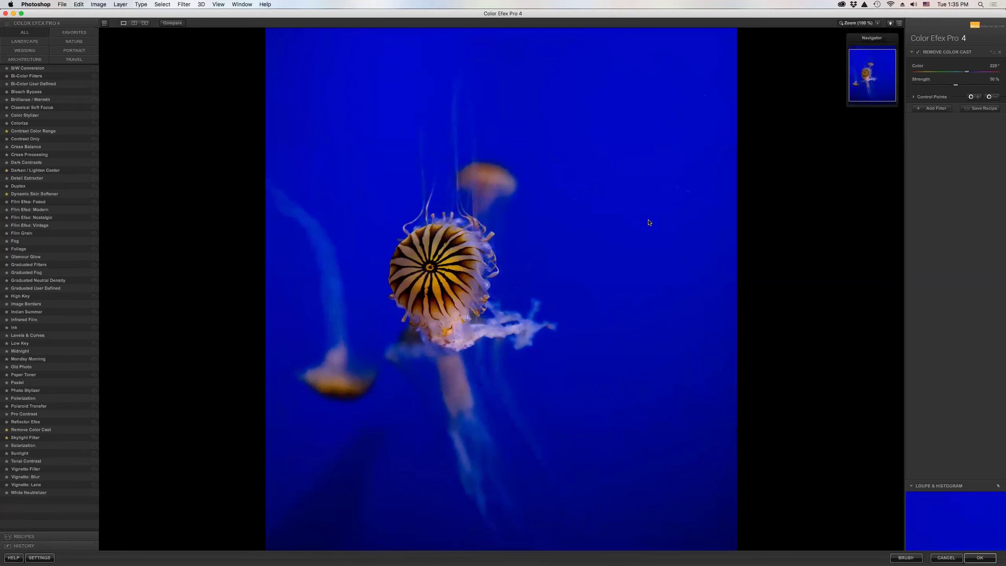
click(862, 25)
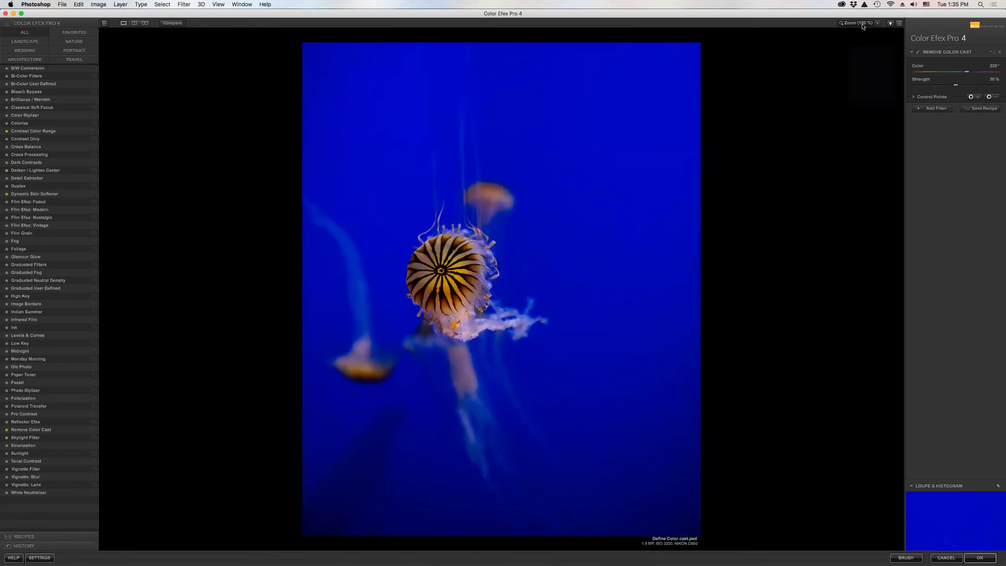
click(863, 25)
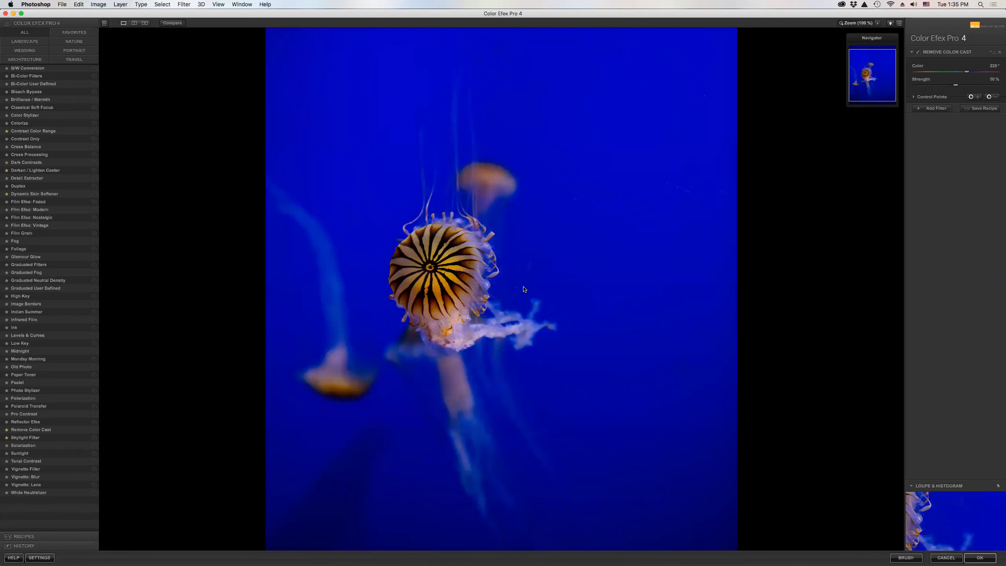
key(super+plus)
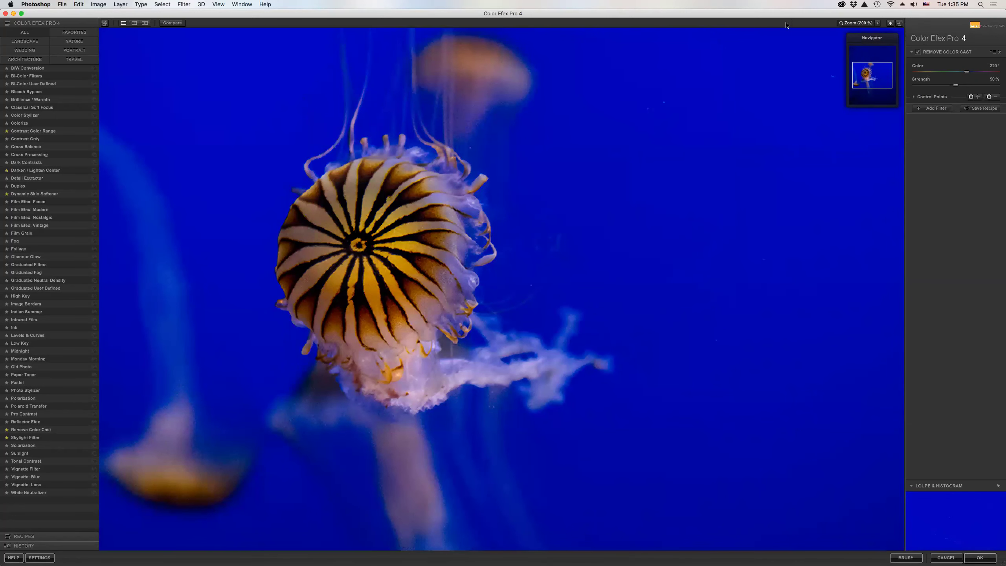
Step: Compare the filtered preview with the original and settle the filter strength at 49%
click(167, 24)
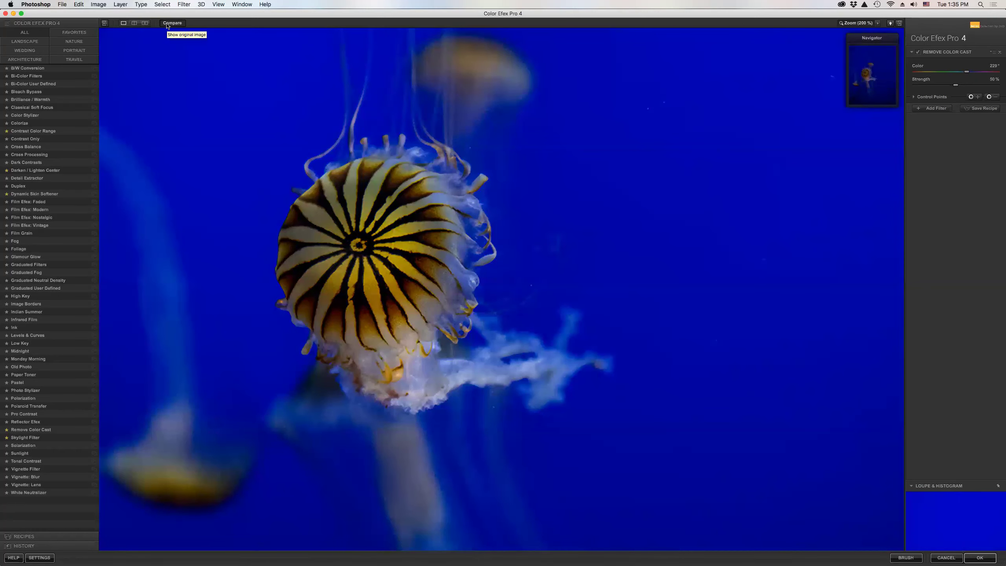
click(167, 25)
click(167, 24)
click(166, 24)
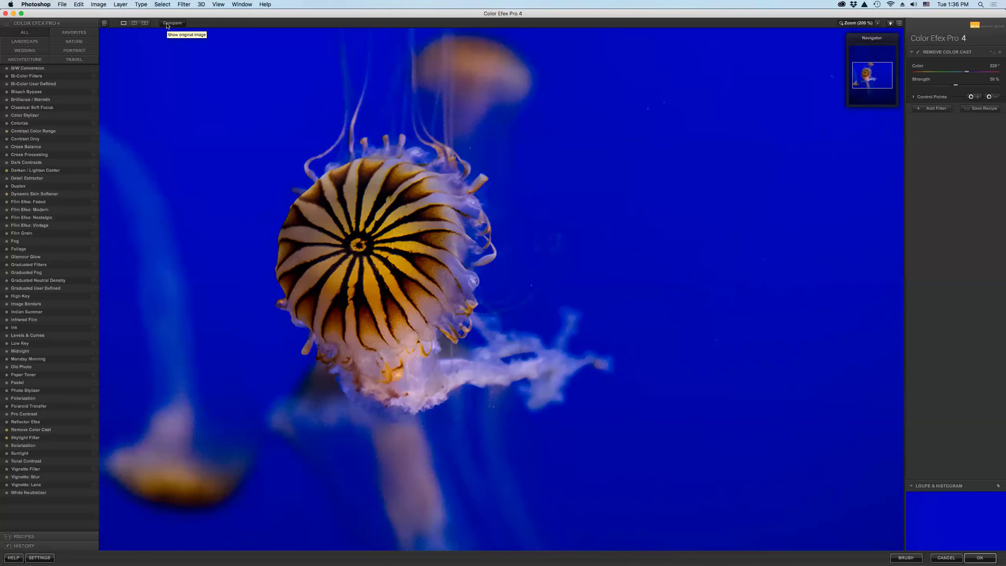
click(166, 25)
click(167, 25)
drag(960, 87, 976, 87)
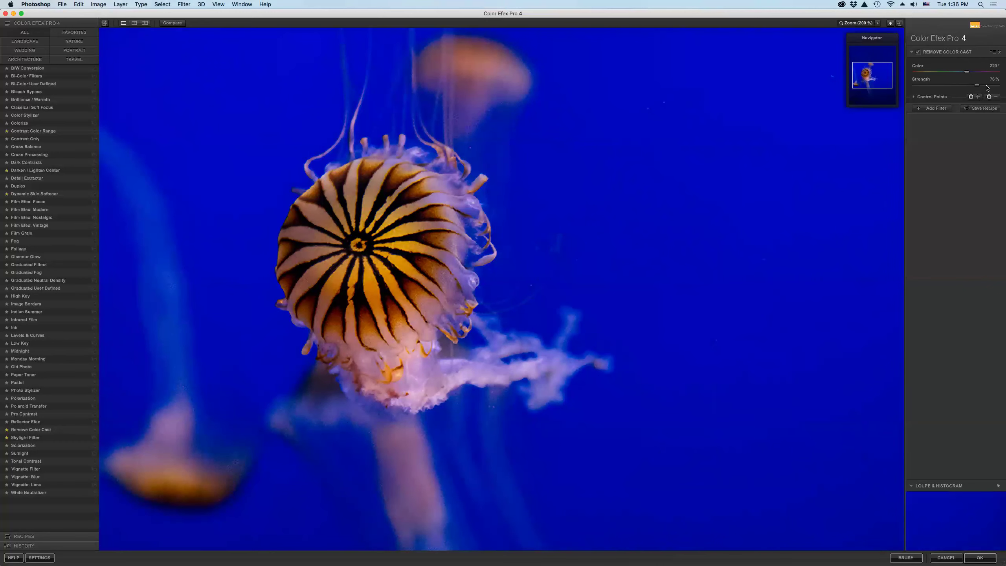
mouse_move(979, 88)
mouse_down()
mouse_move(990, 87)
mouse_move(940, 89)
mouse_move(994, 92)
mouse_move(968, 94)
mouse_up()
Step: Apply Remove Color Cast, toggle its layer to compare, and zoom the jellyfish to 400%
click(980, 557)
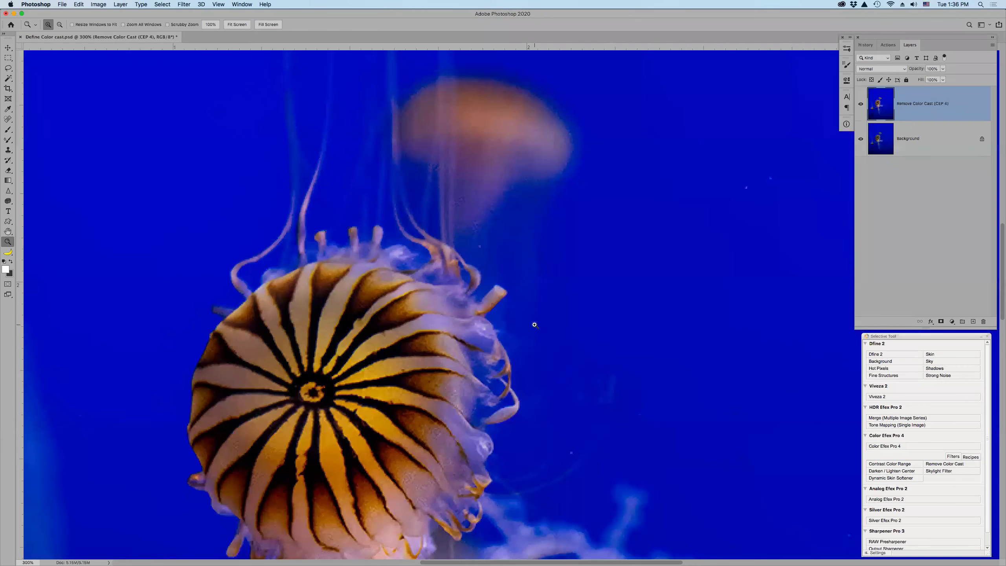
click(860, 104)
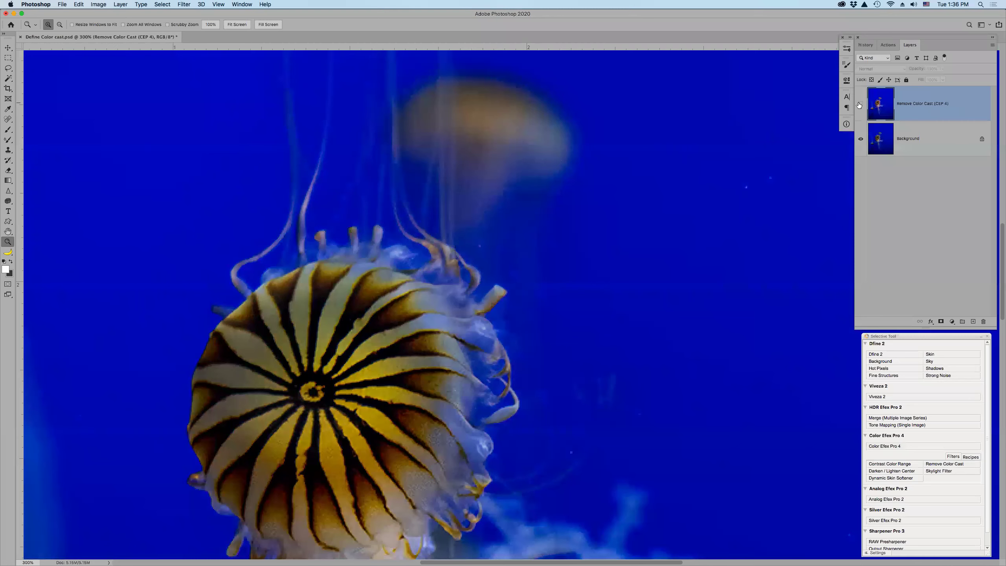
click(860, 104)
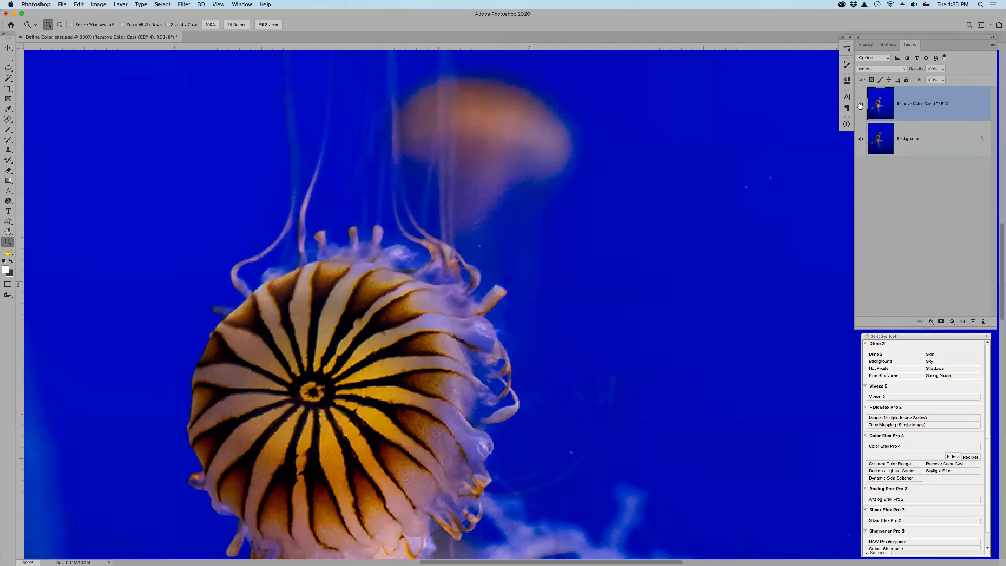
click(859, 104)
click(860, 105)
click(515, 174)
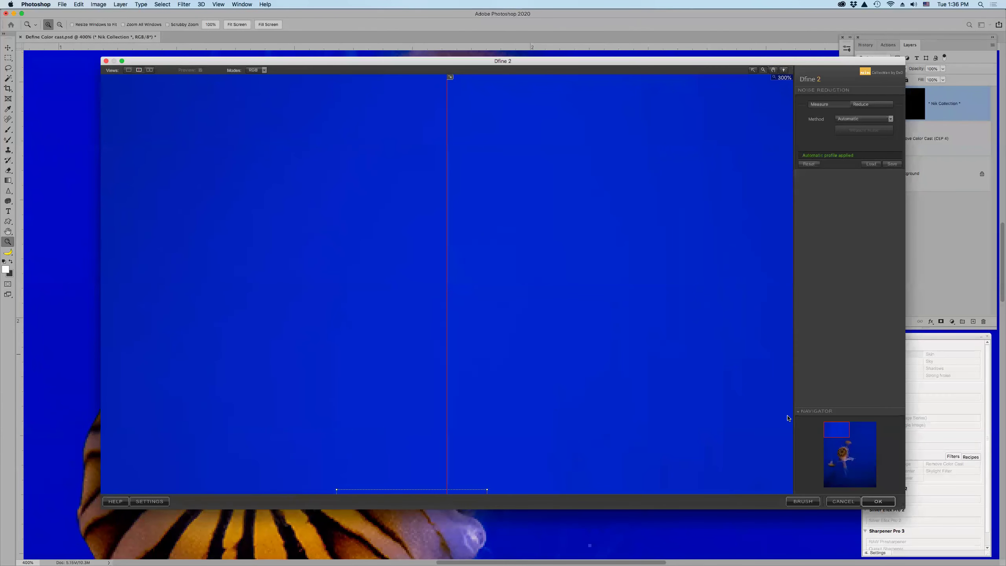
Step: Apply automatic Dfine 2 noise reduction to the jellyfish and compare the layer on and off
drag(832, 429, 841, 438)
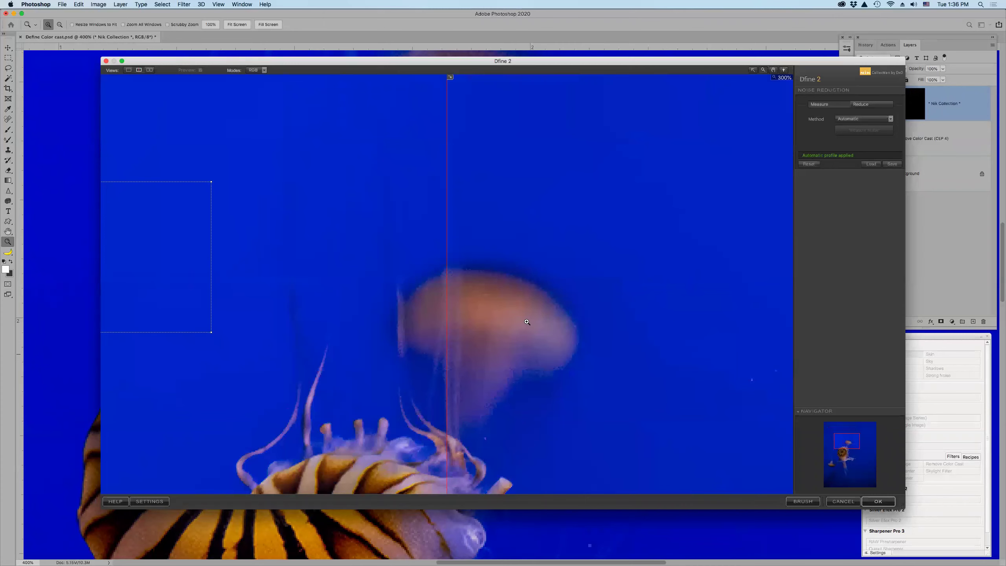
click(882, 502)
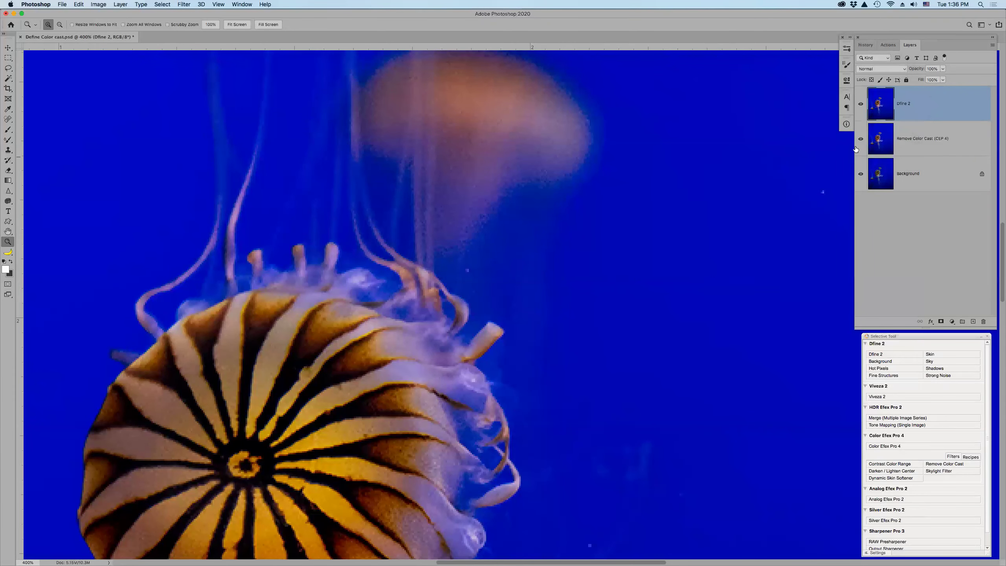
click(862, 104)
click(861, 105)
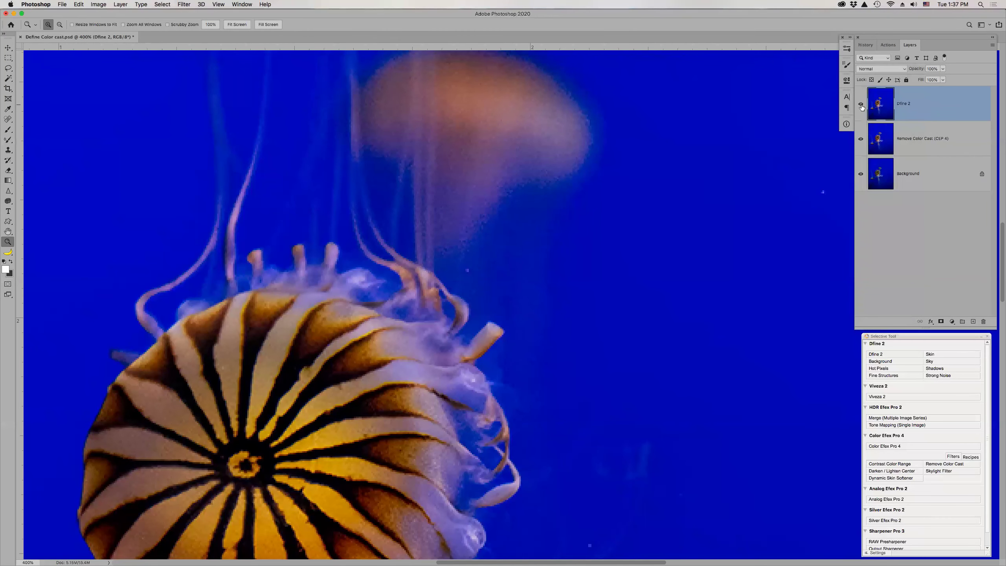
click(861, 105)
click(861, 105)
Step: Zoom out to 200% and drag the Dfine 2 layer to the trash
scroll(720, 308, down, 5)
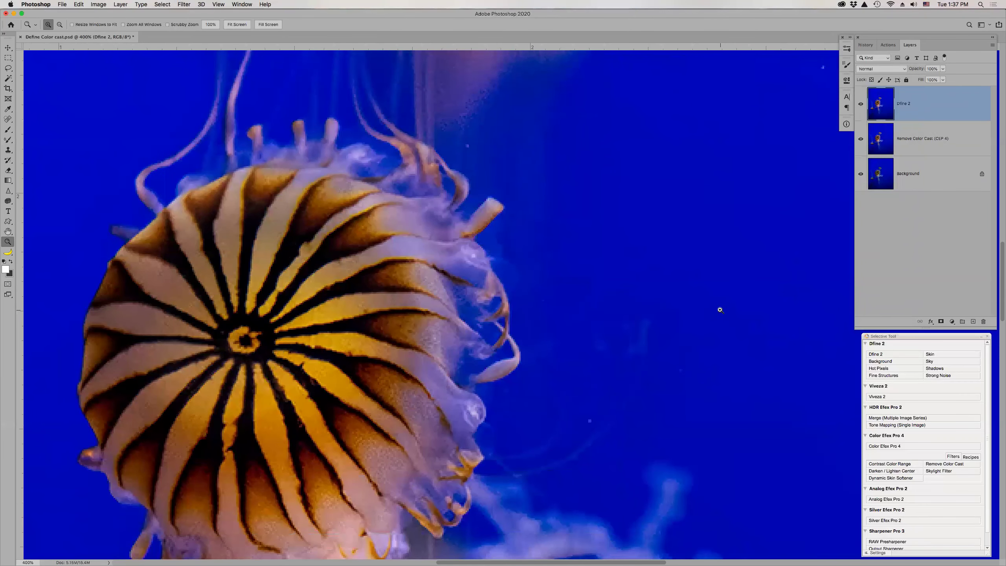
alt+click(719, 310)
alt+click(719, 310)
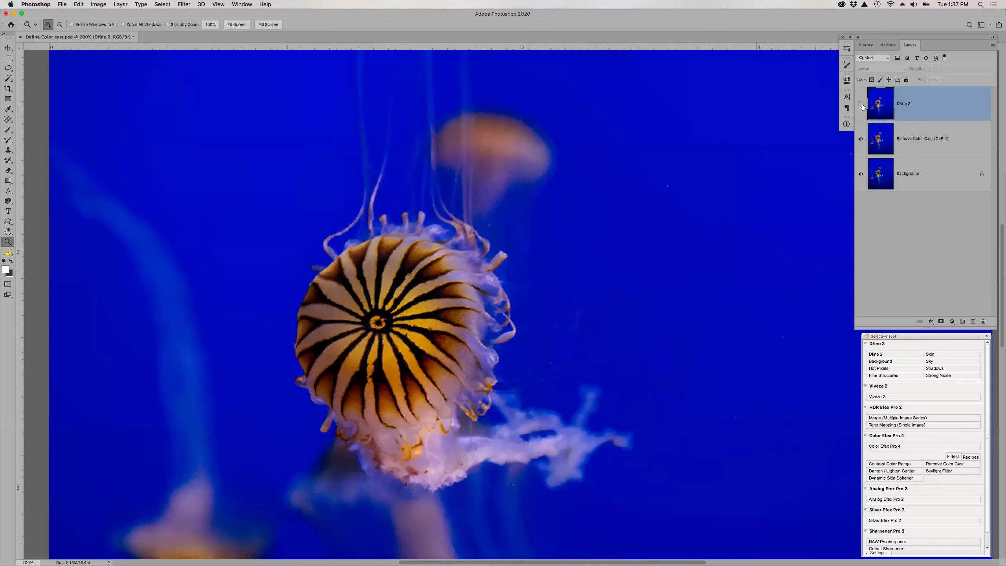
drag(970, 104, 983, 321)
Step: Restart Dfine 2 with the preview on the jellyfish and set Method to Manual
click(891, 355)
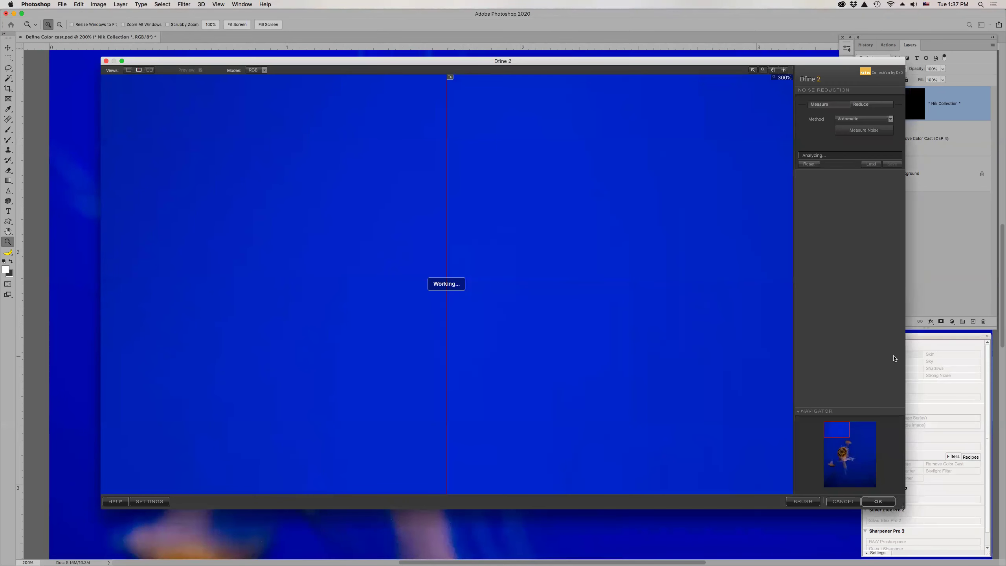
drag(842, 435, 846, 457)
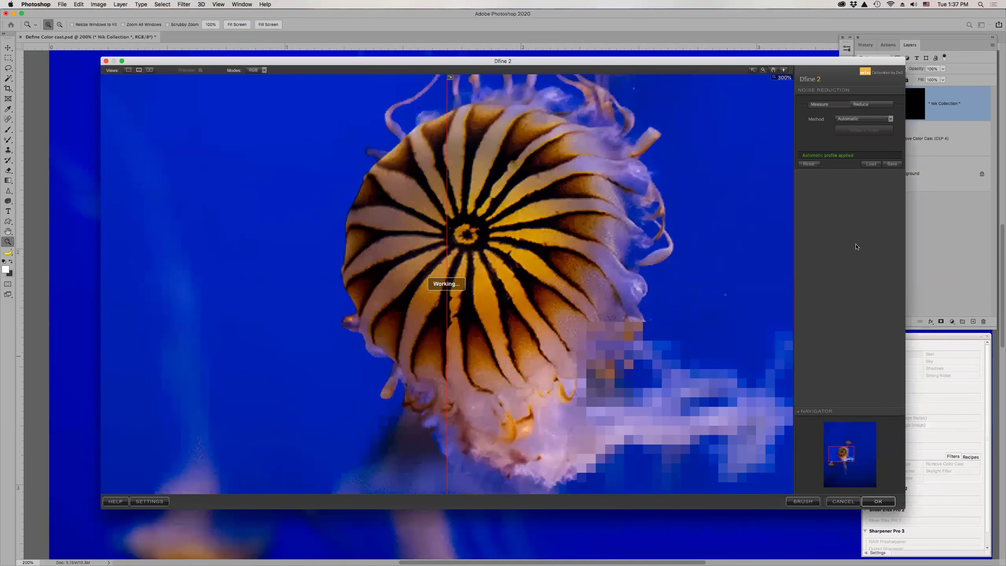
click(863, 120)
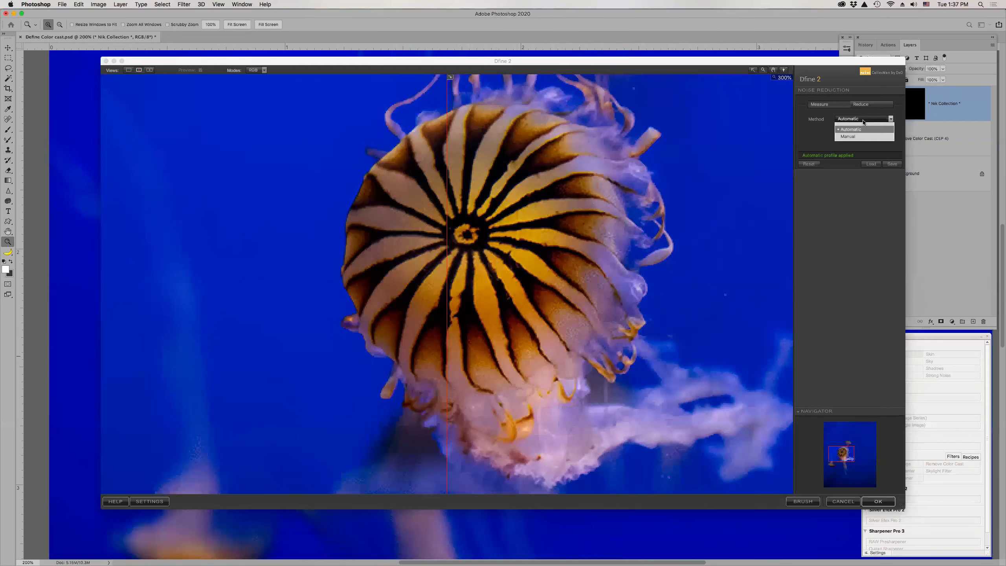
click(862, 137)
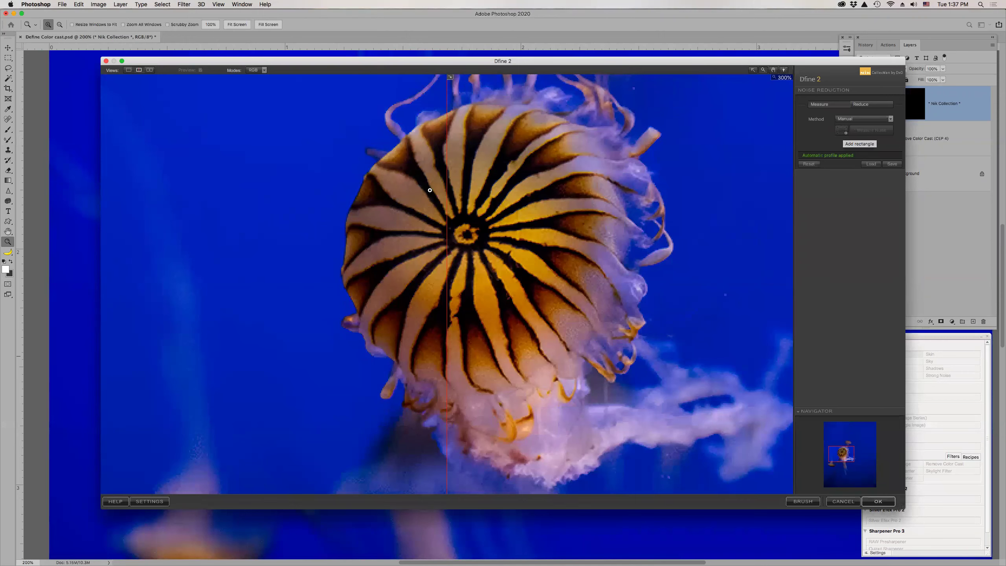
Step: Measure noise on a rectangle over the jellyfish's centre and apply the reduction
click(841, 131)
drag(407, 177, 553, 309)
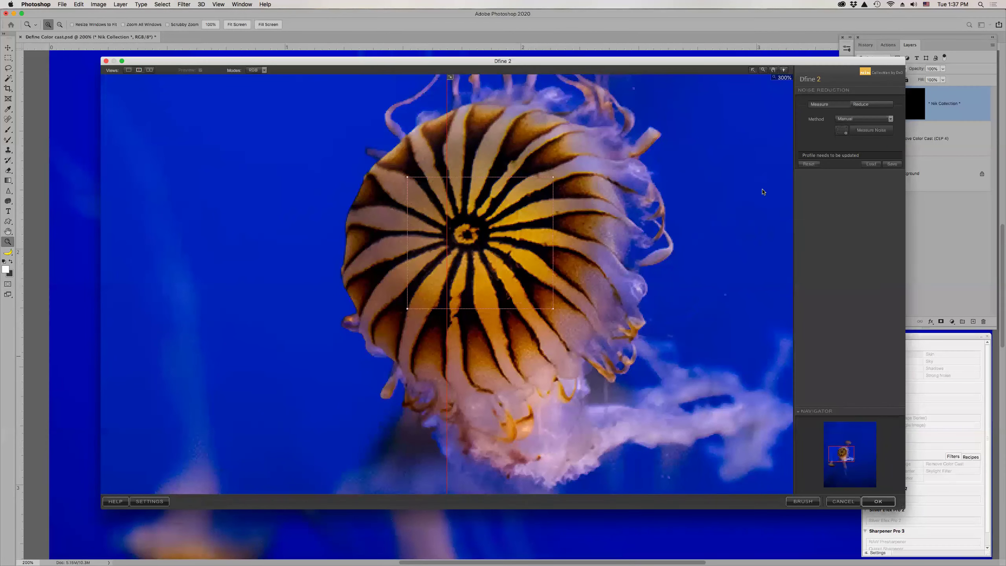
click(873, 130)
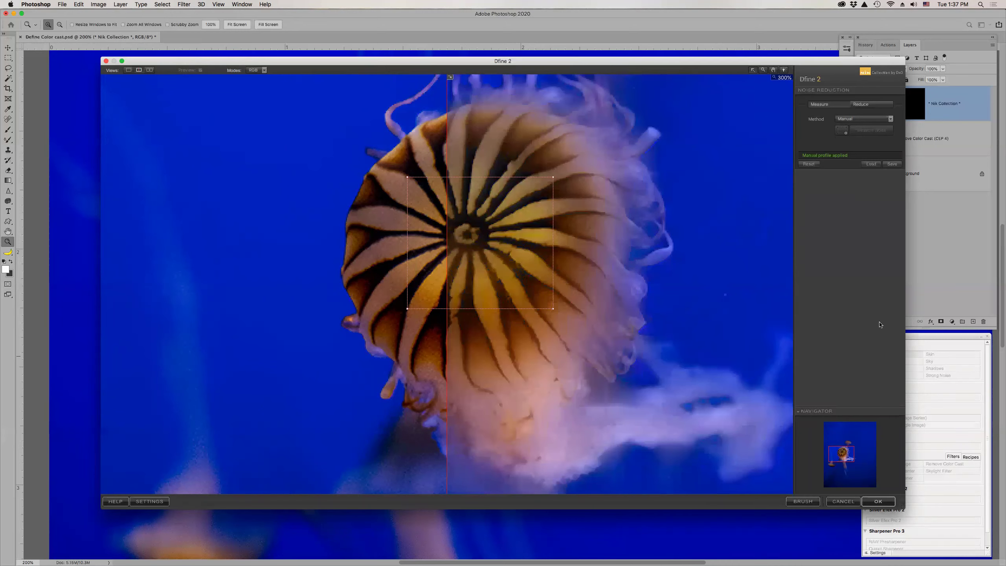
click(875, 503)
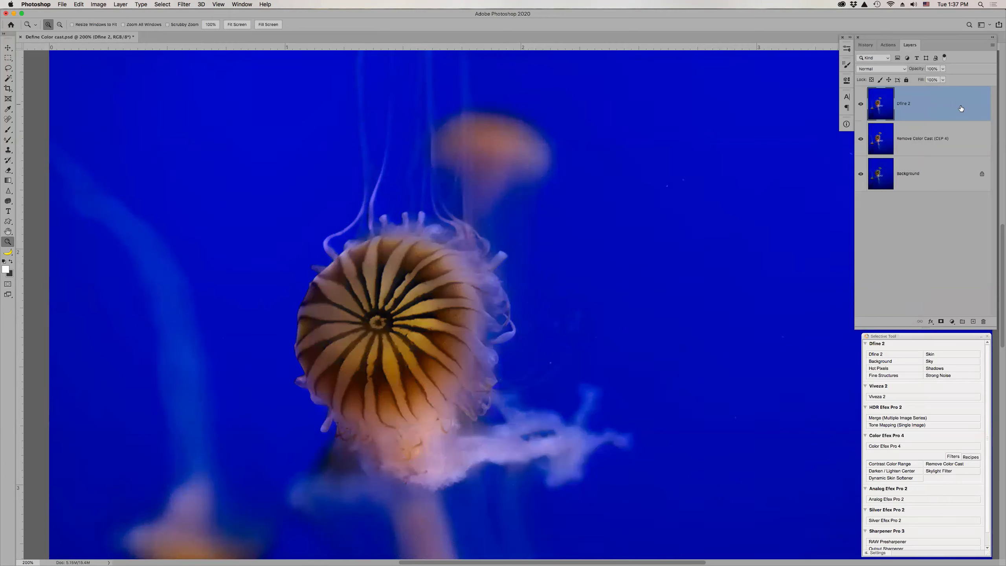
Step: Discard the new Dfine 2 layer and compare the jellyfish with and without the colour-cast fix
drag(962, 112, 984, 321)
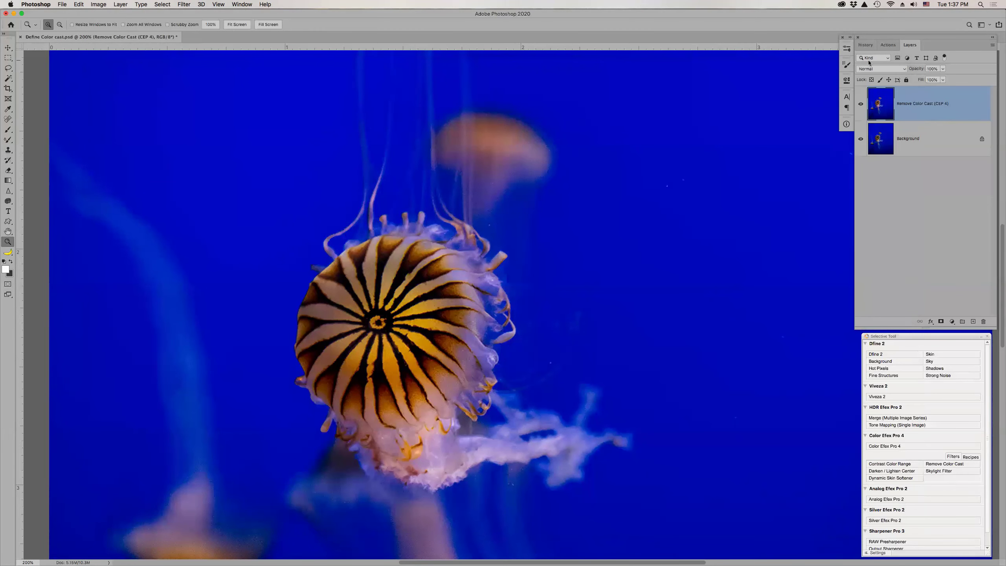
scroll(891, 75, down, 1)
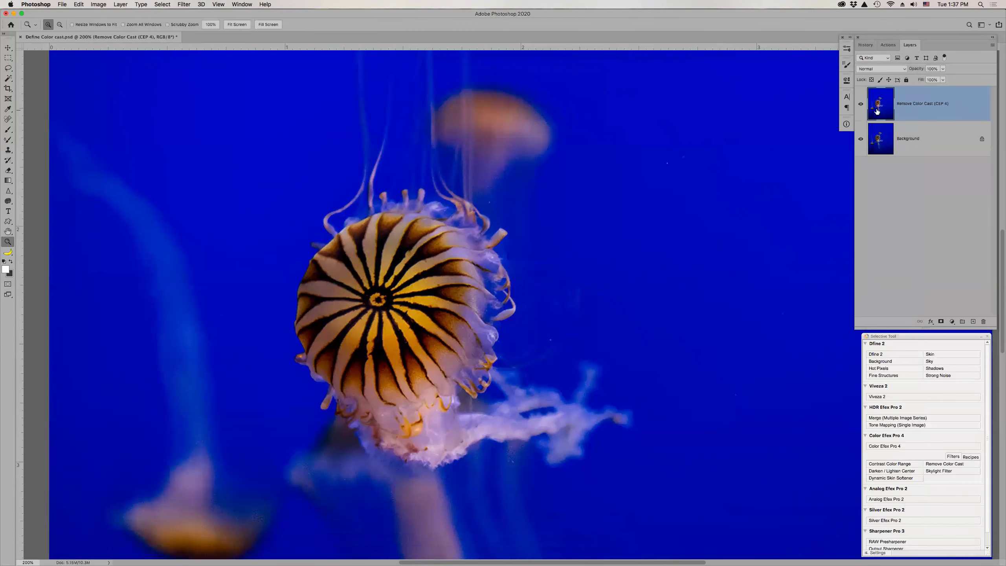
click(860, 104)
click(861, 104)
click(861, 105)
click(861, 105)
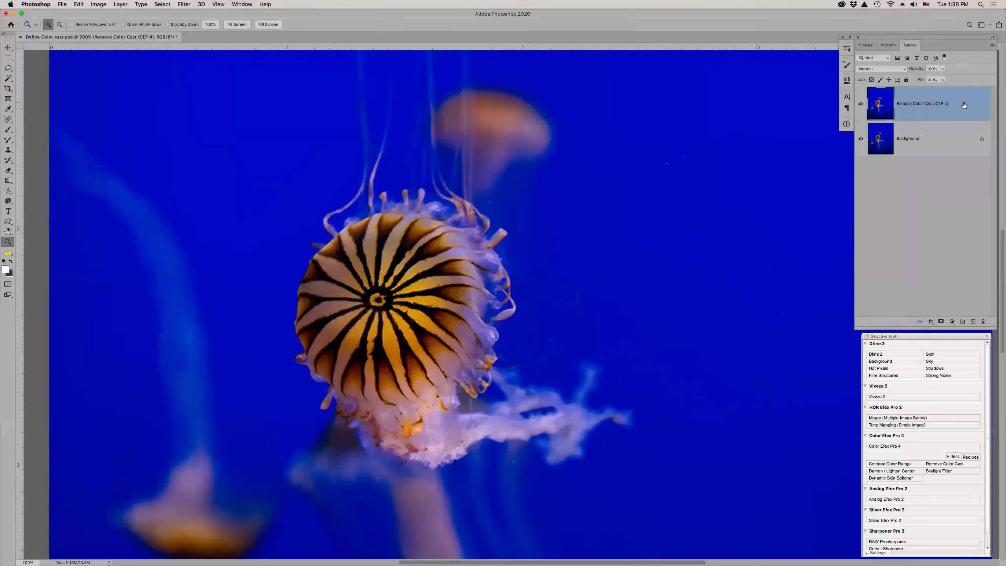
Step: Close the jellyfish document without saving and open Color cast_Define.jpg from Bridge
key(super+w)
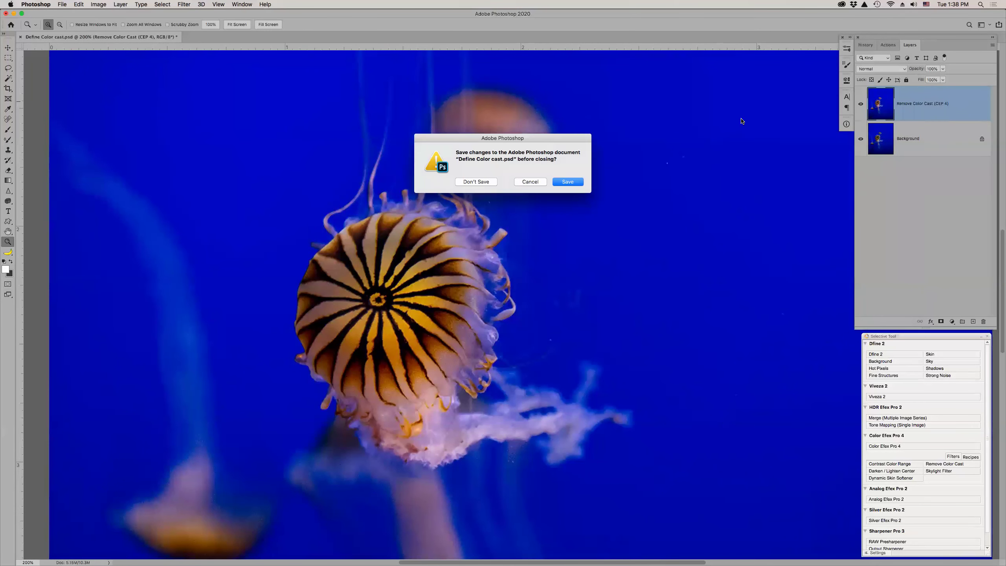
click(480, 182)
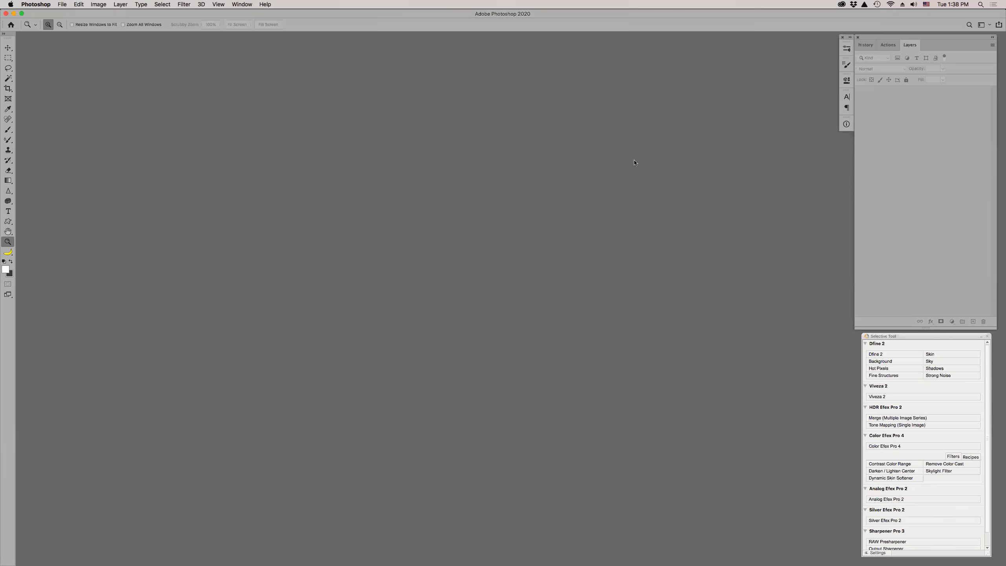
key(super+Tab)
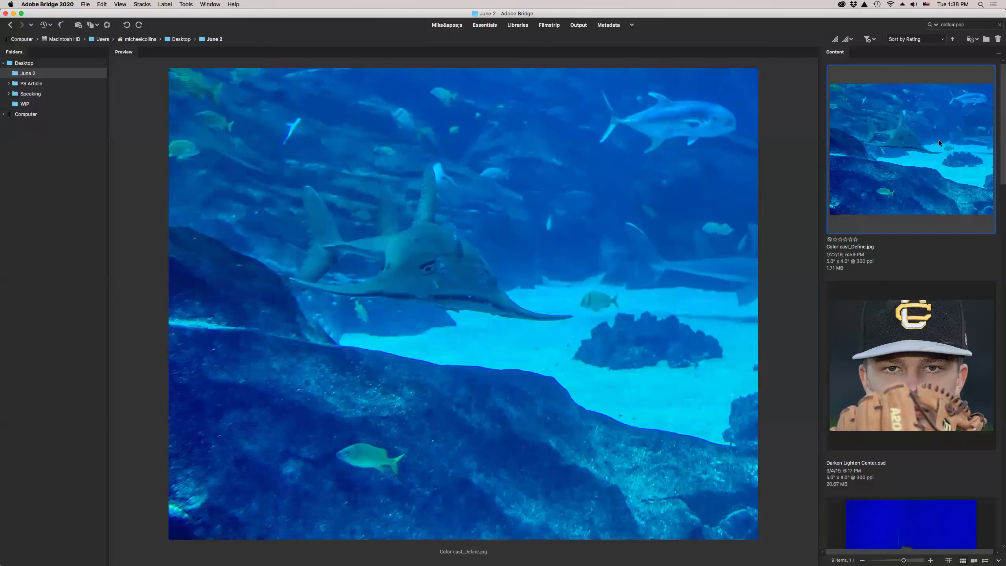
double_click(913, 137)
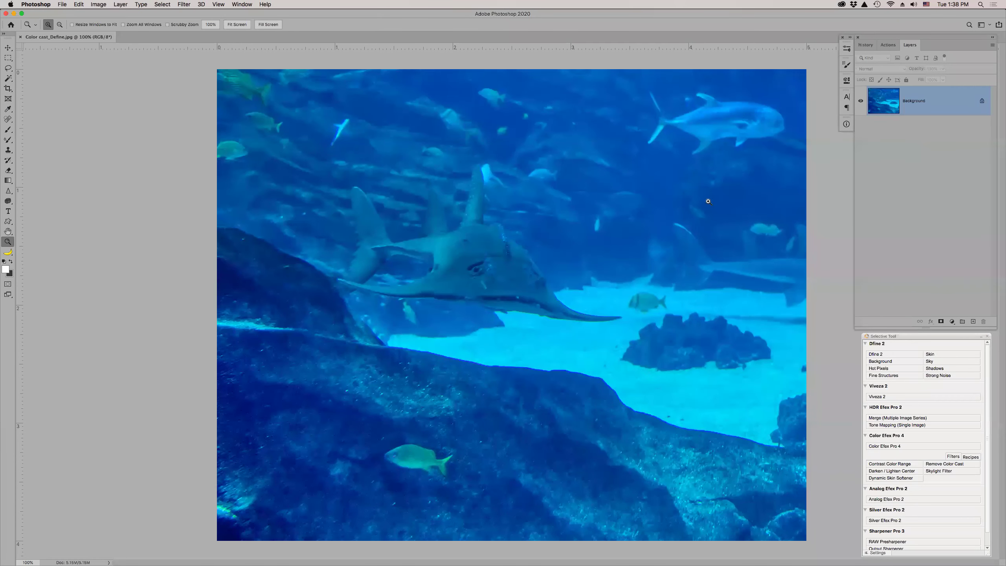
Step: Zoom in on the stingray and apply Dfine 2 noise reduction to the shark photo
drag(518, 336, 574, 384)
scroll(630, 290, up, 6)
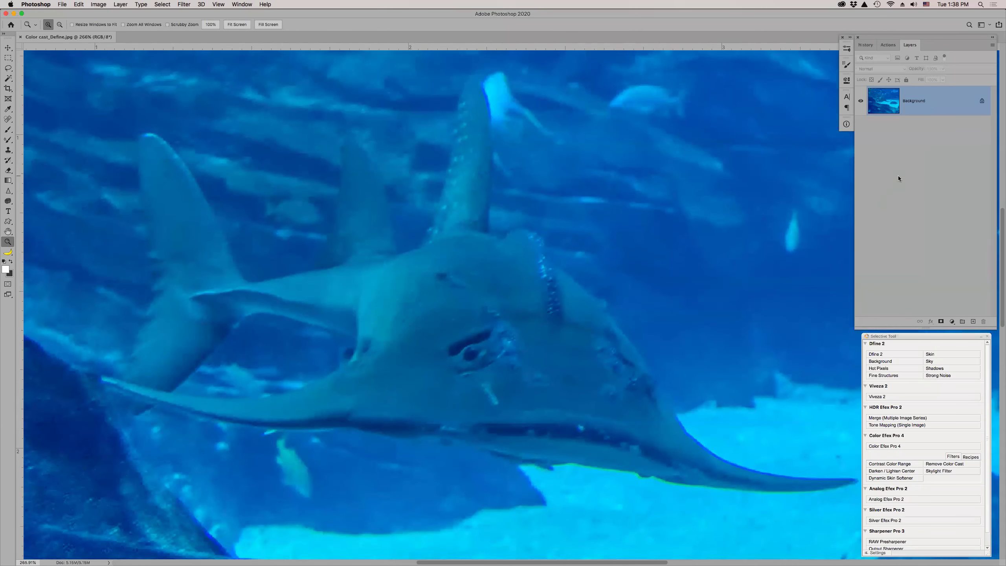
click(894, 354)
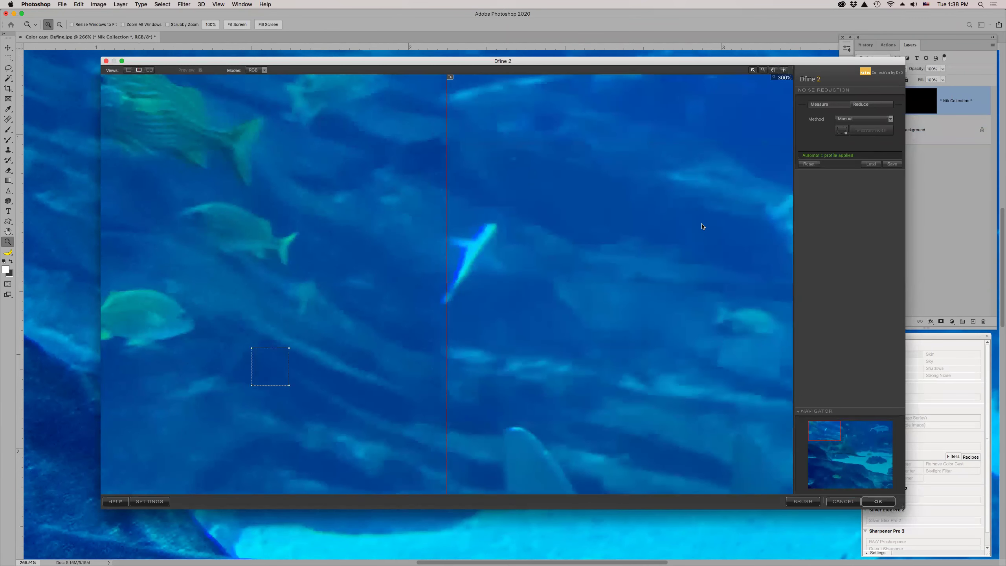
click(865, 502)
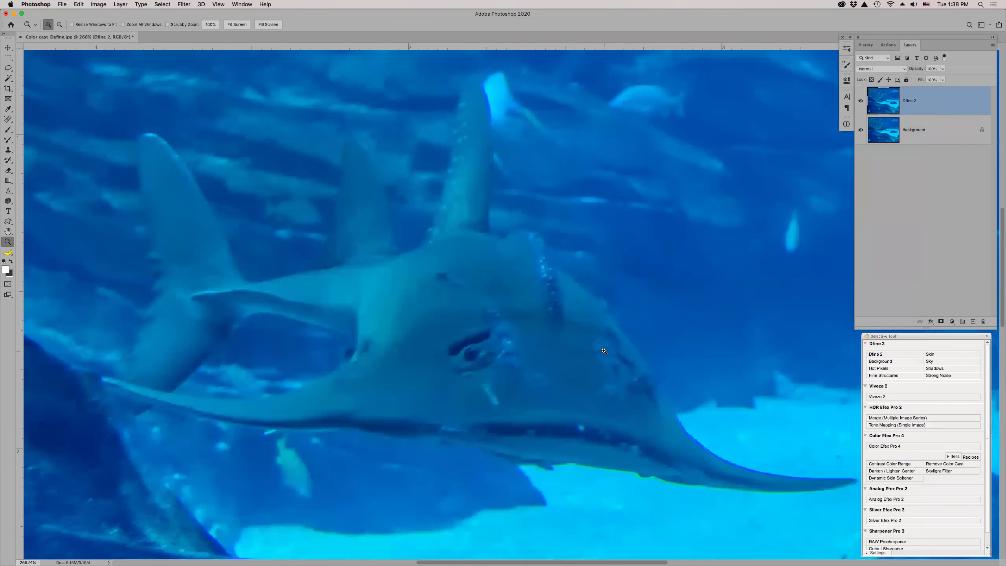
Step: Compare the Dfine 2 layer on and off, then view the photo at 100%
click(862, 102)
click(862, 102)
click(862, 102)
click(861, 103)
key(super+1)
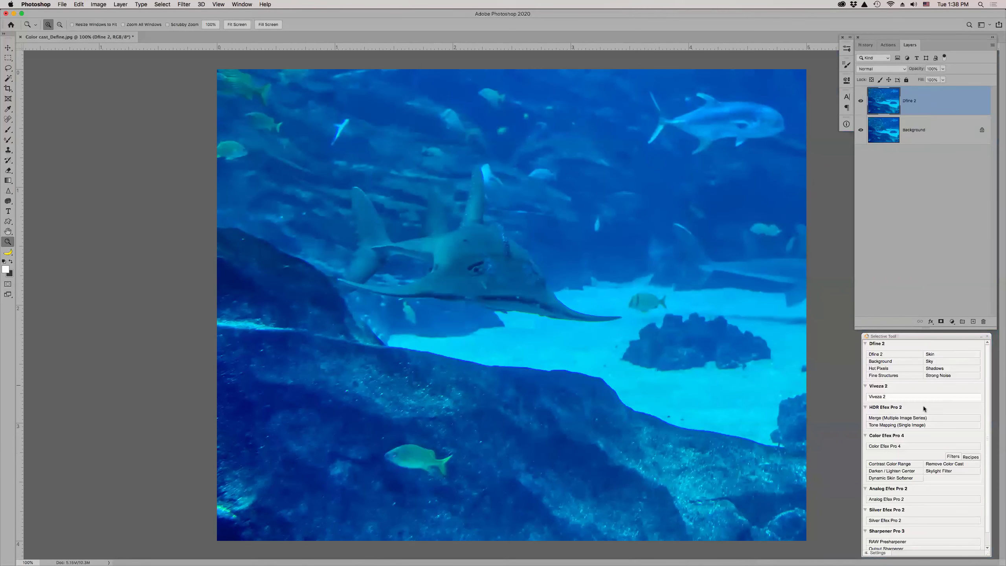
Step: Apply Remove Color Cast to the shark photo with adjusted Color and Strength sliders
click(952, 465)
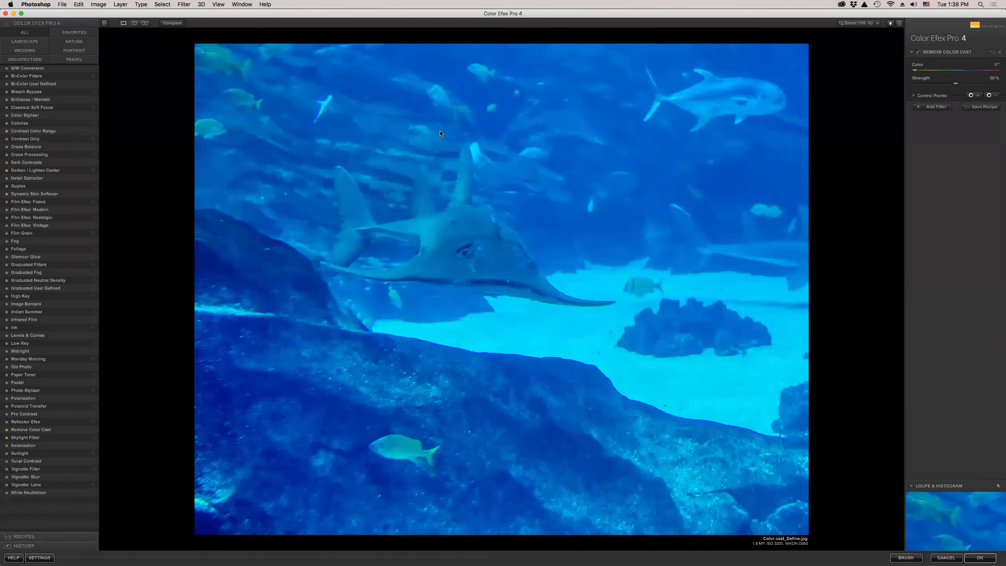
drag(915, 72, 1001, 77)
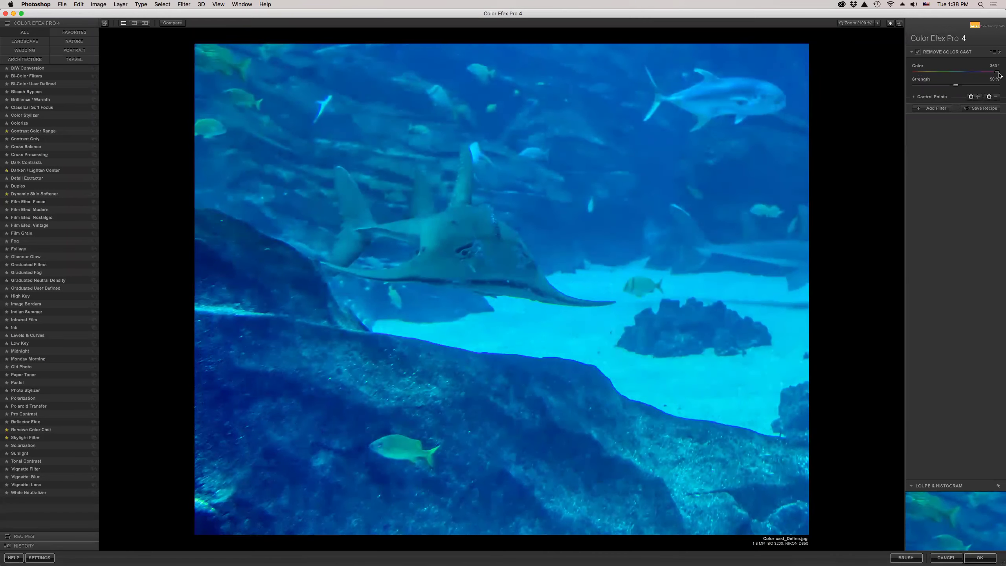
mouse_move(999, 74)
mouse_down()
mouse_move(909, 76)
mouse_move(998, 74)
mouse_move(970, 86)
mouse_move(984, 86)
mouse_up()
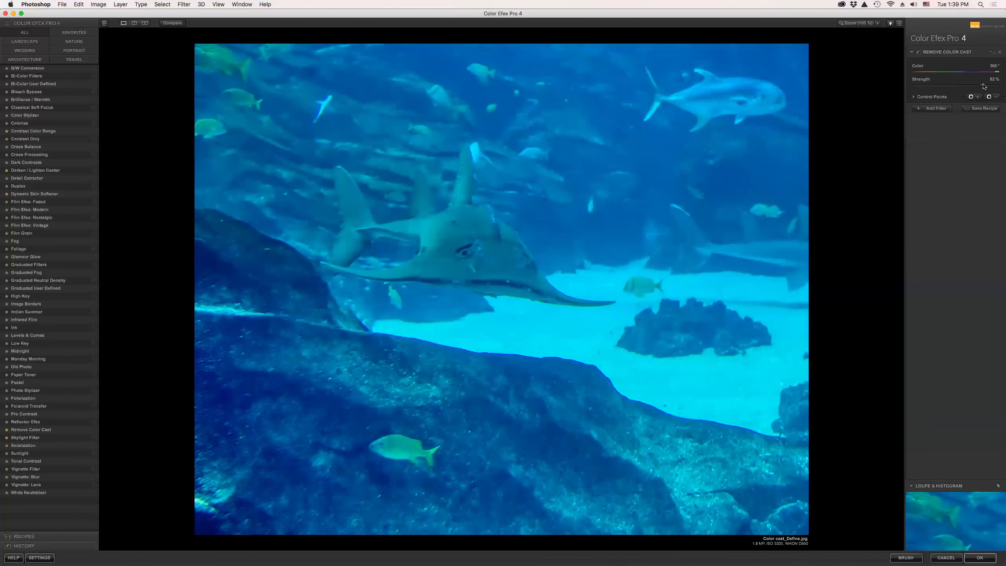
click(980, 558)
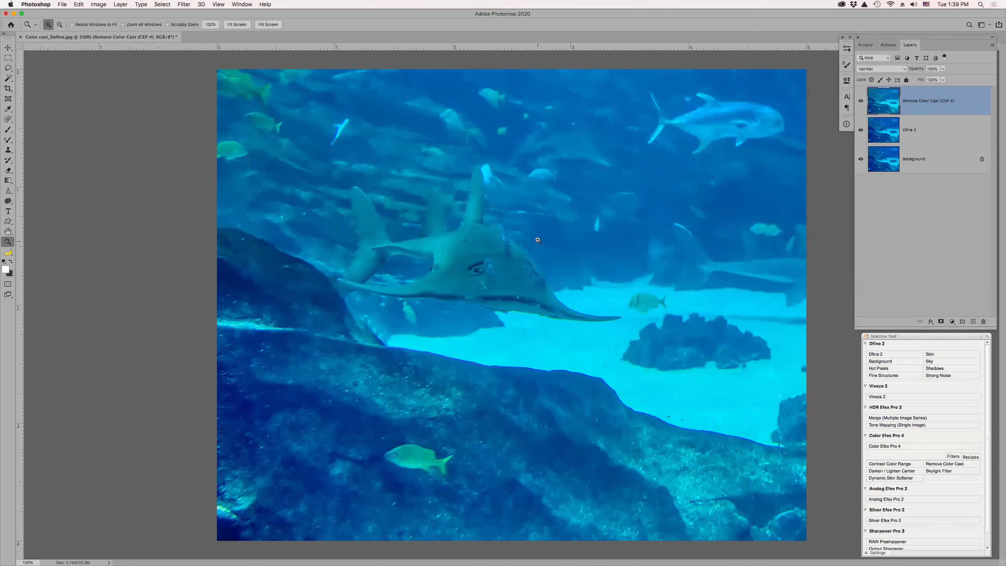
Step: Hide the Dfine 2 layer and compare the Remove Color Cast layer on and off
click(861, 130)
click(861, 101)
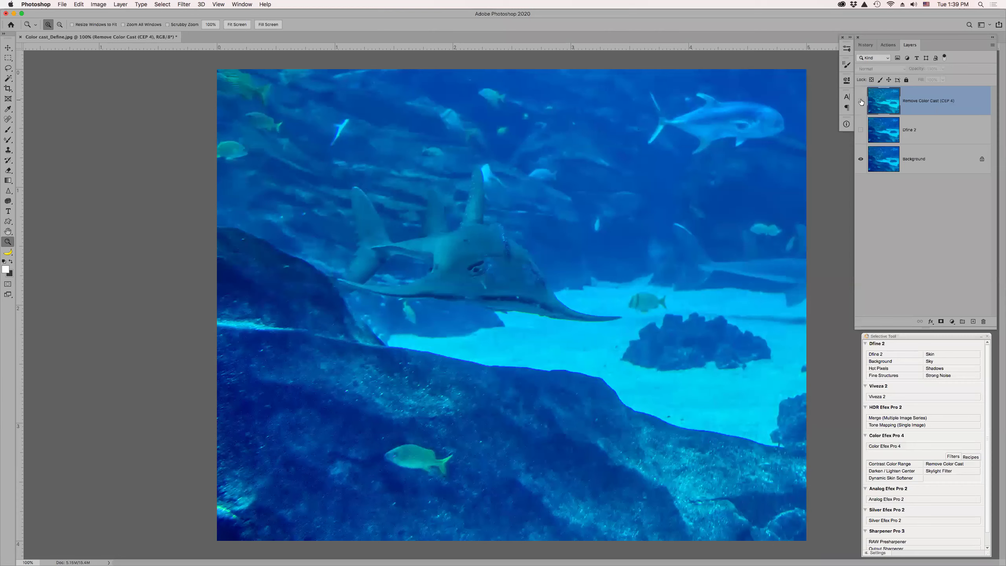
click(861, 101)
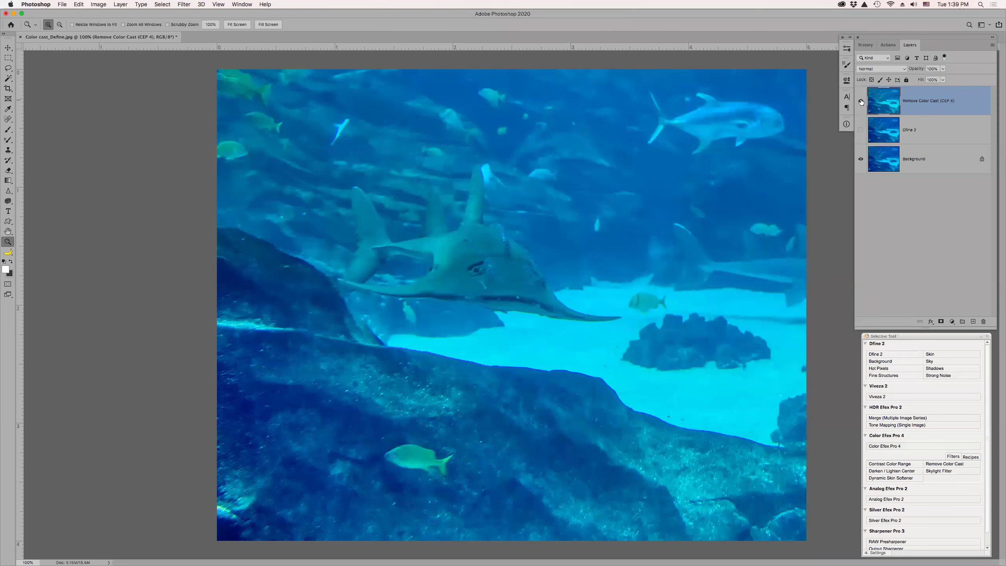
click(861, 101)
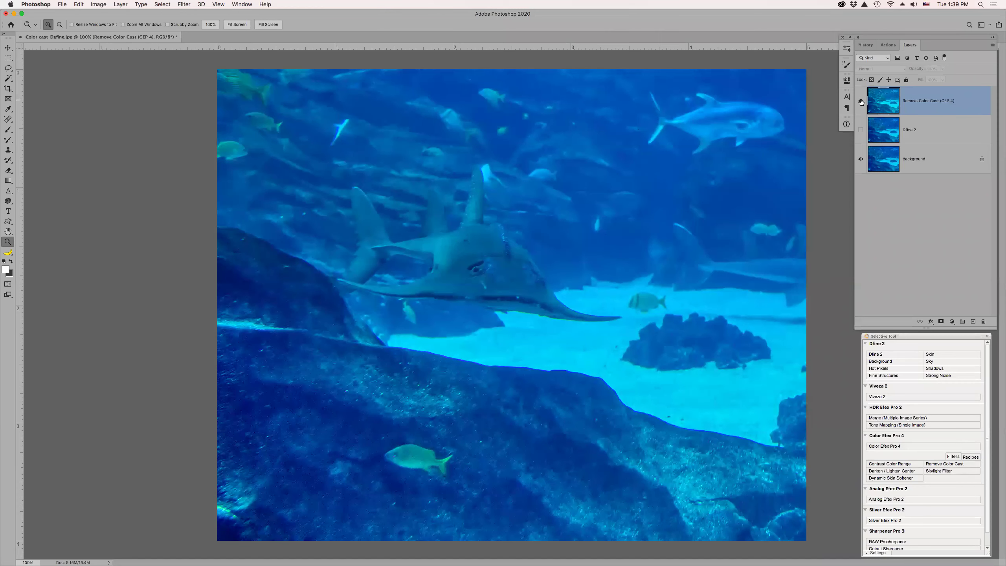
click(861, 102)
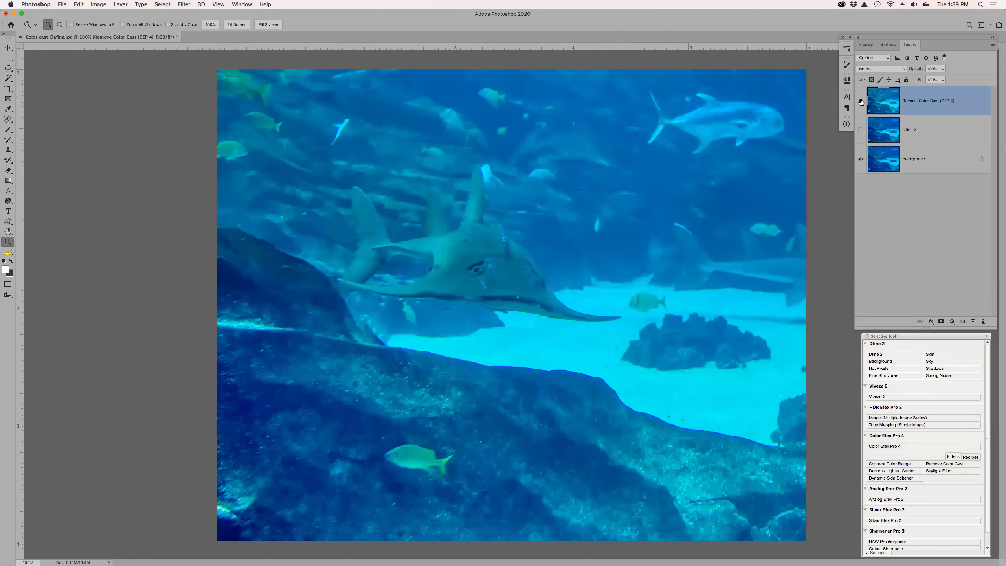
Step: Zoom in on the shark's head and the rock and sand edge, fitting the photo back each time
click(481, 266)
click(481, 267)
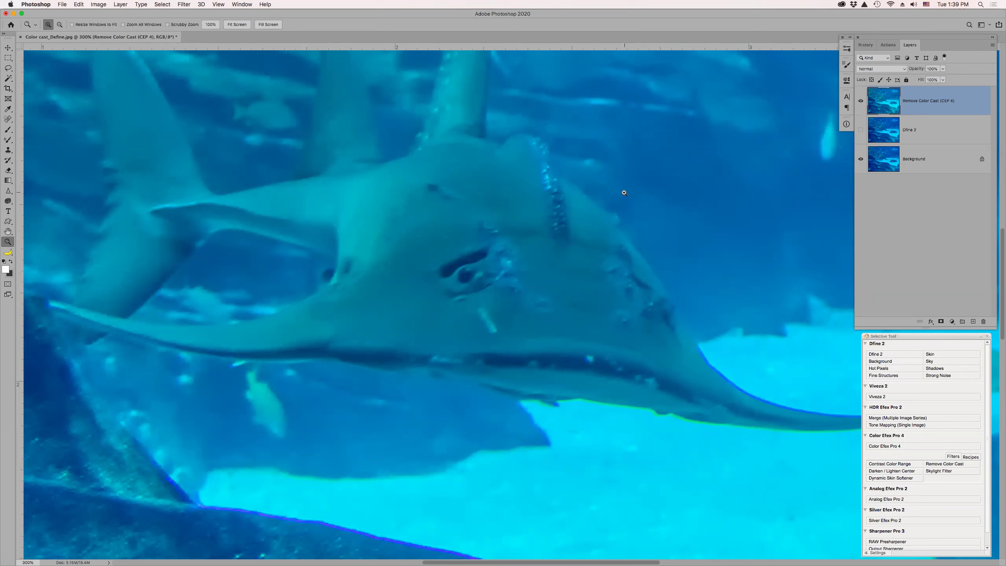
key(super+0)
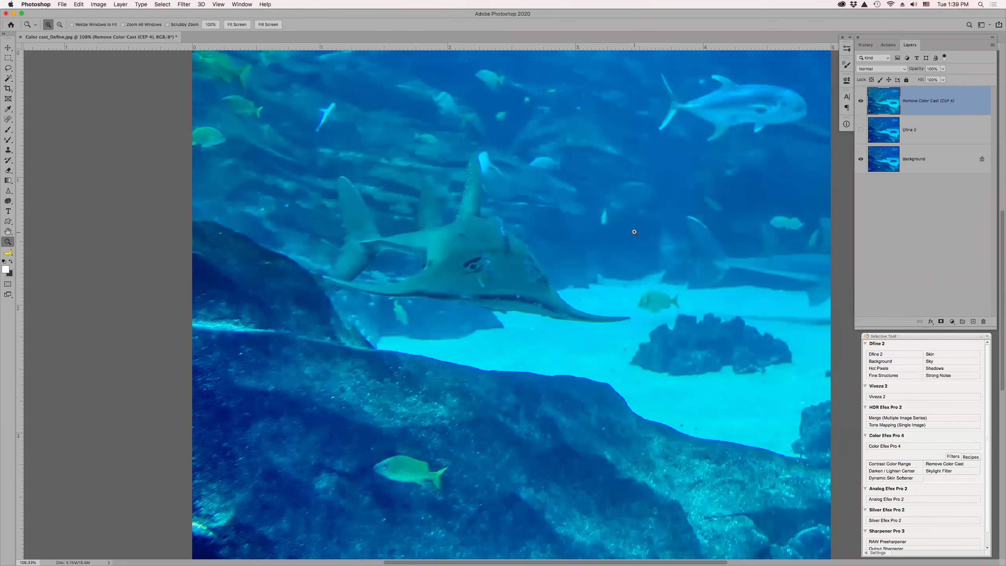
drag(465, 337, 598, 415)
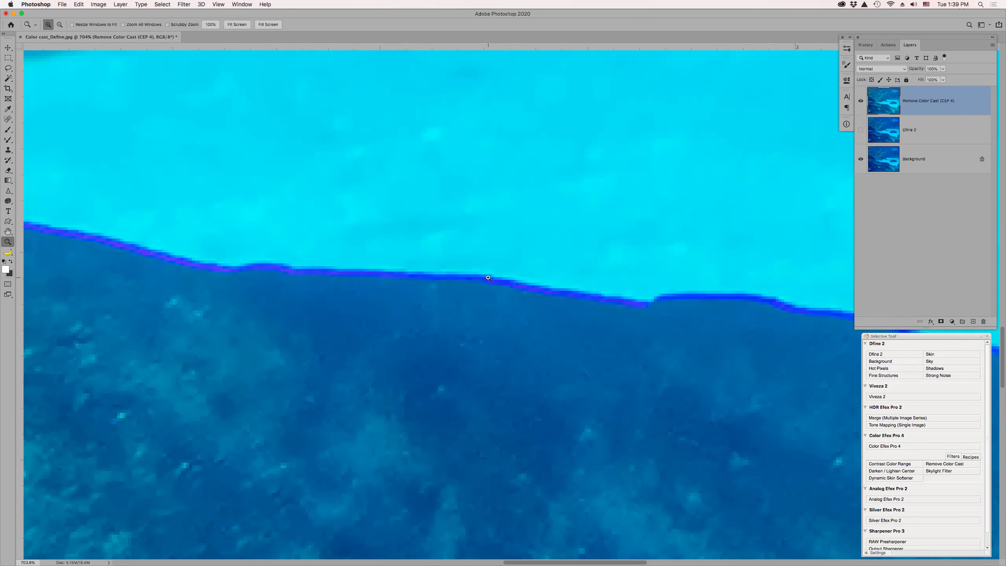
key(super+0)
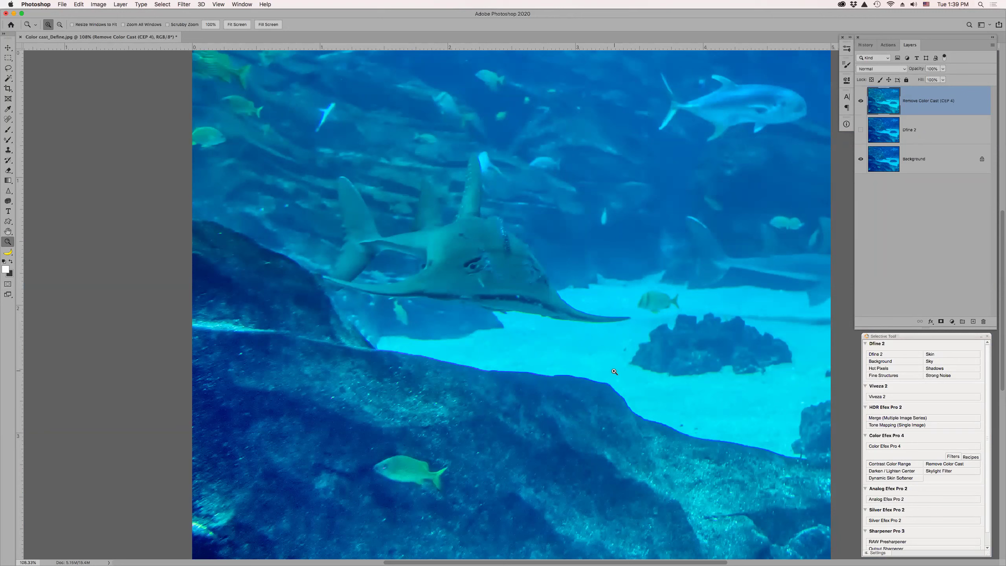
mouse_move(531, 559)
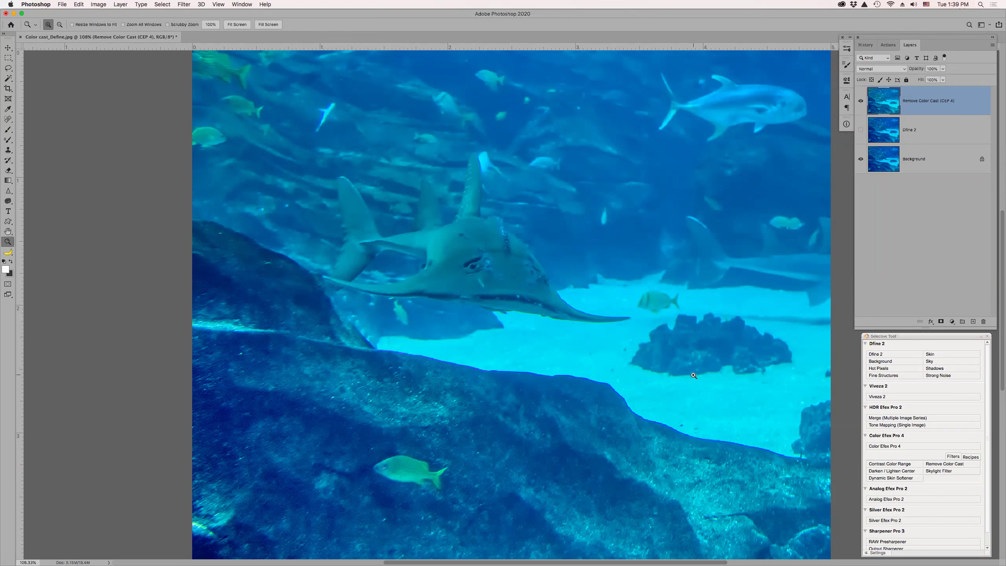
click(894, 501)
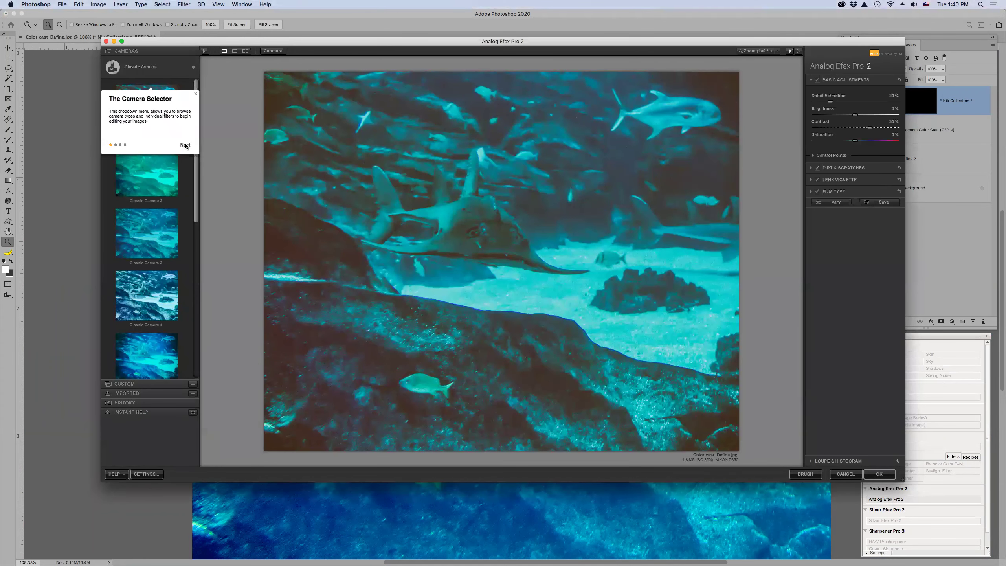
click(185, 145)
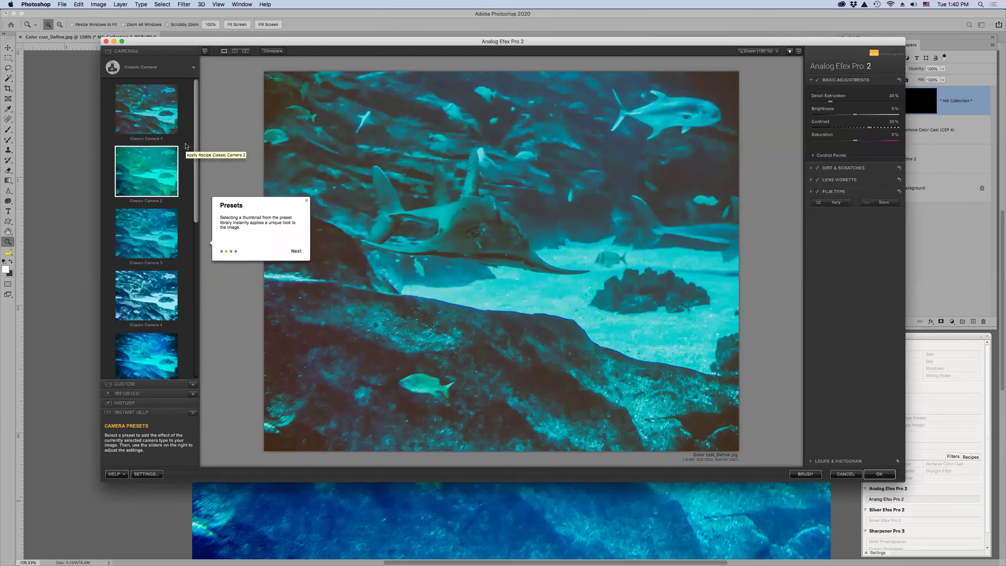
click(194, 69)
click(194, 68)
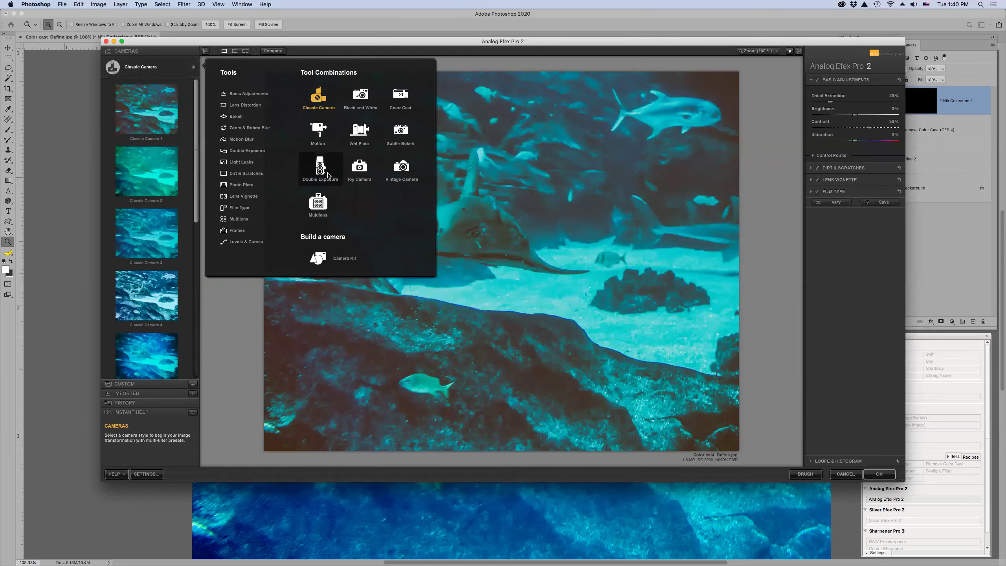
click(846, 474)
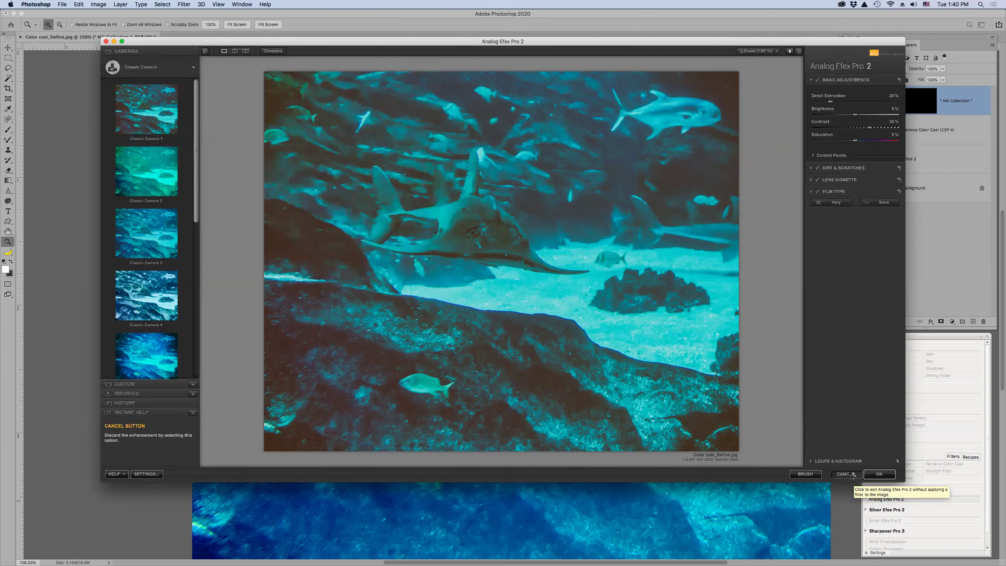
Step: View the original by switching both layers off, zooming into the rock and sand edge
click(861, 128)
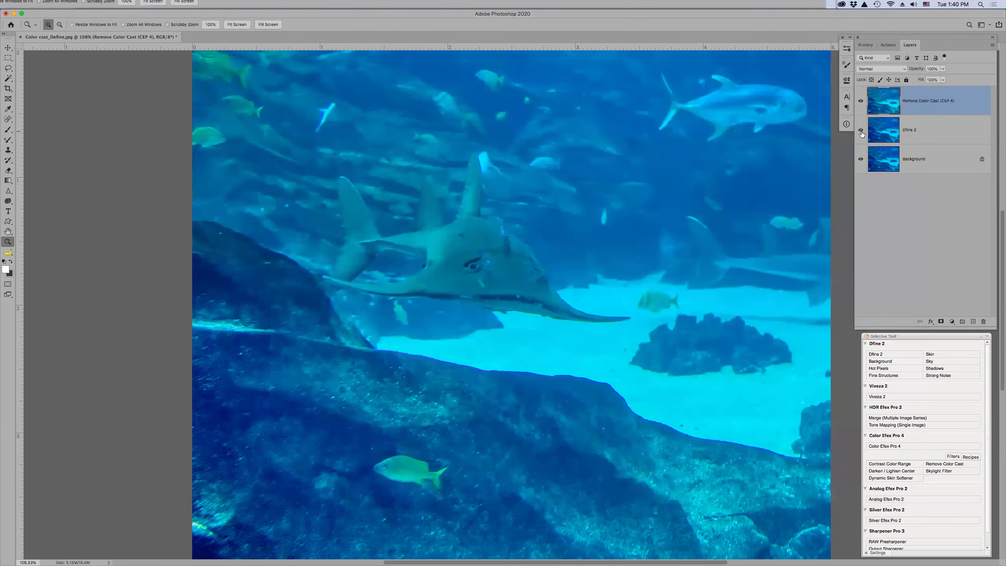
click(860, 101)
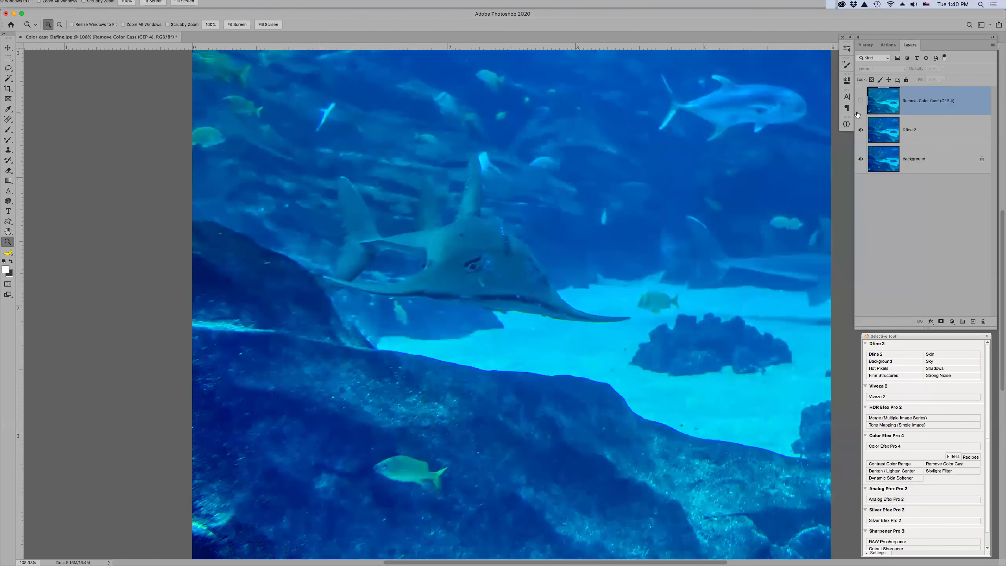
click(861, 129)
drag(471, 332, 577, 419)
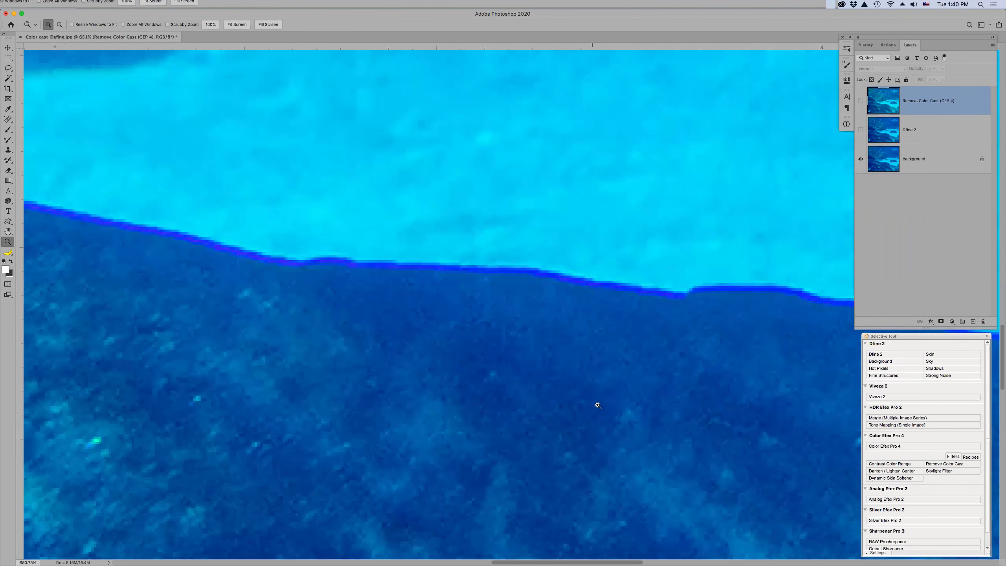
key(super+0)
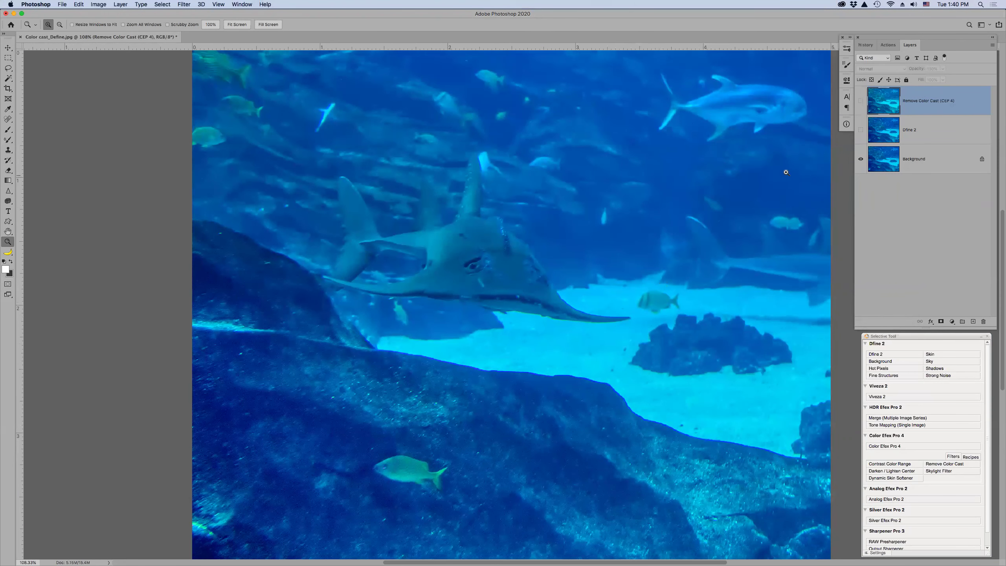
Step: Turn Dfine 2 and Remove Color Cast back on and zoom to 200% on the shark
click(860, 130)
click(861, 101)
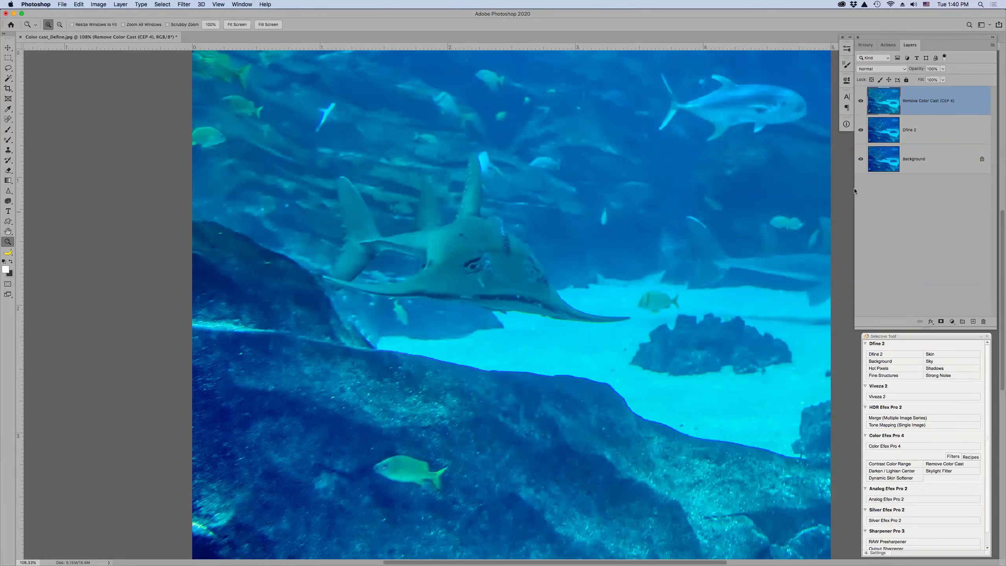
click(520, 264)
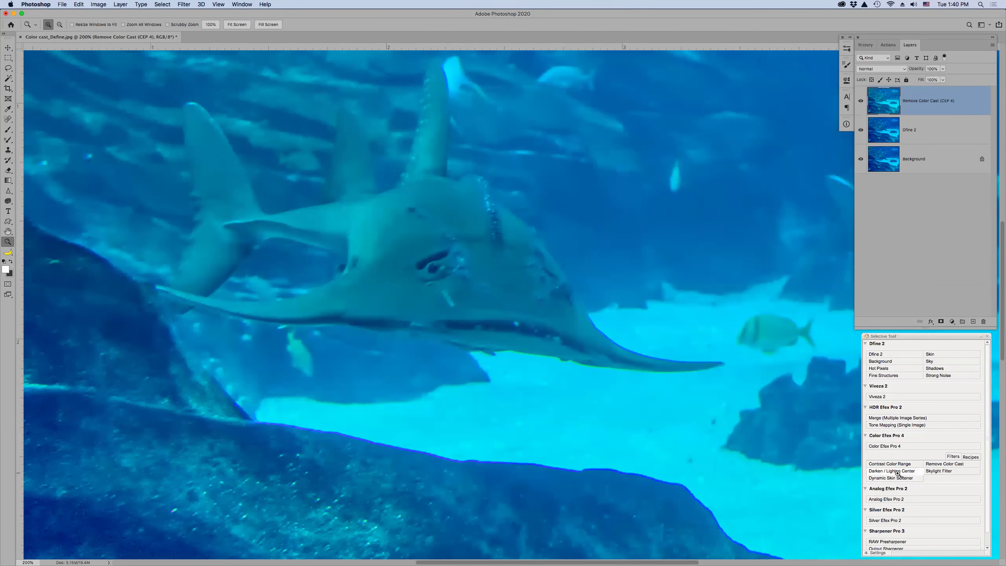
Step: In Analog Efex Pro 2, try Classic Camera 1, then preview Motion presets 1 through 4
click(895, 500)
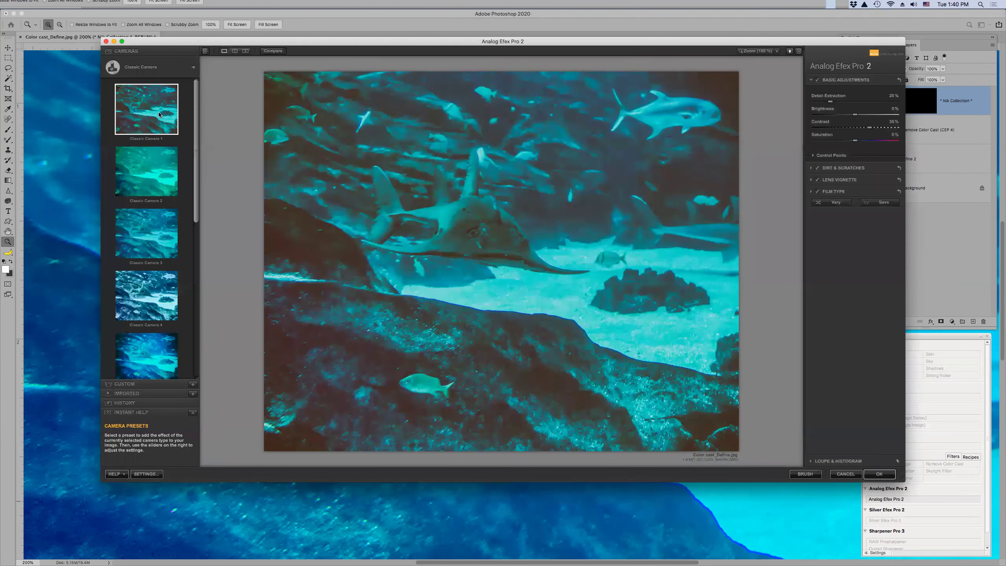
click(155, 142)
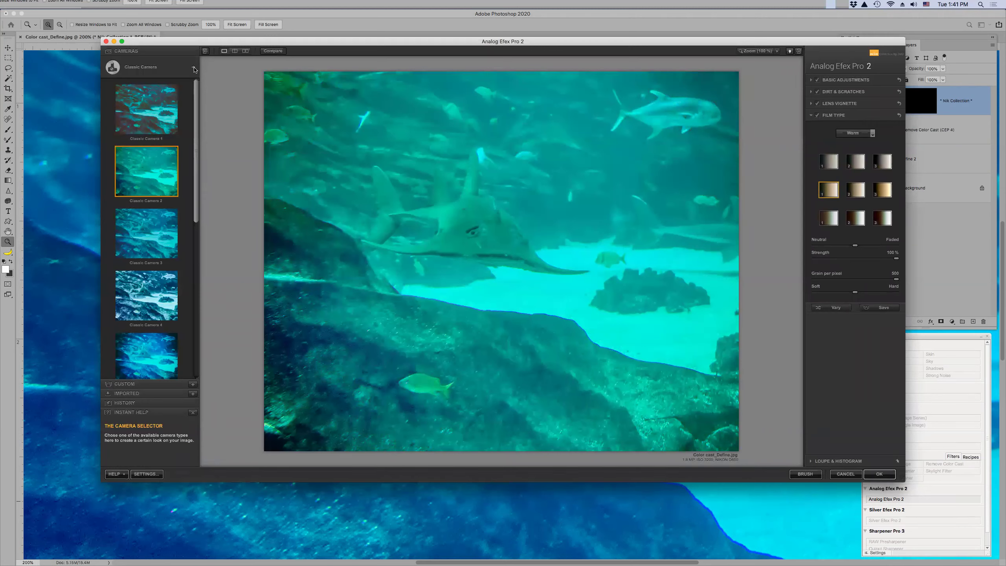
click(194, 69)
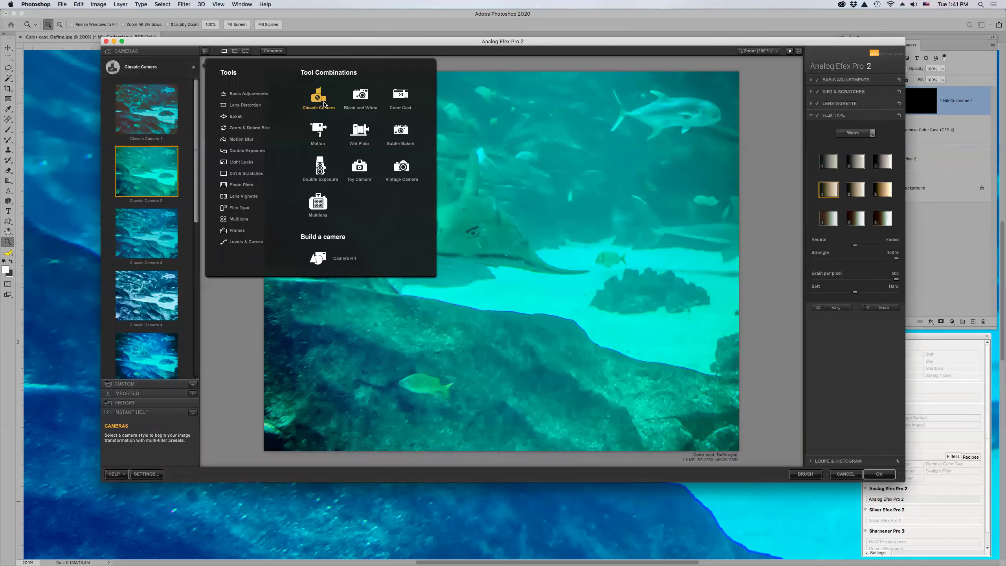
click(320, 132)
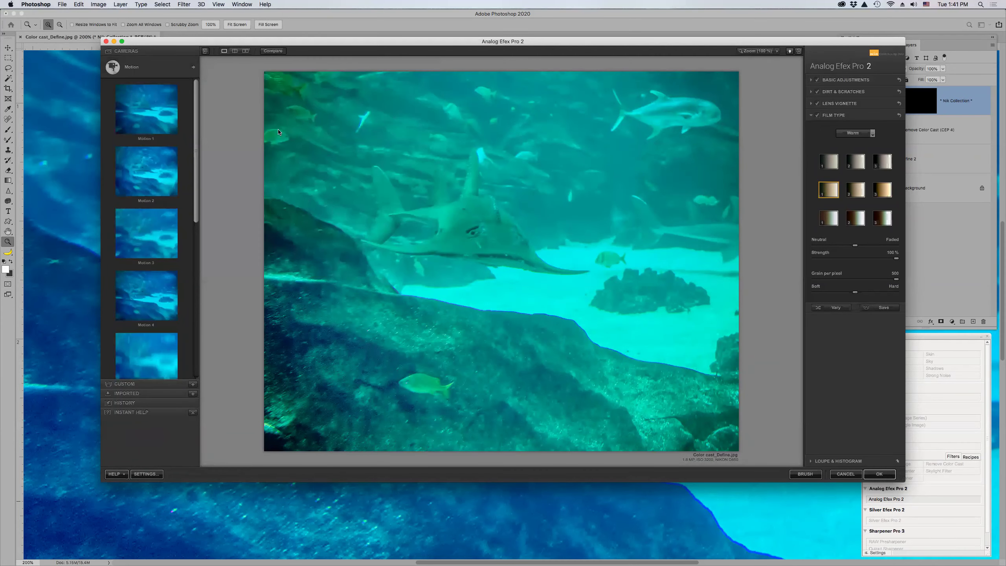
click(145, 111)
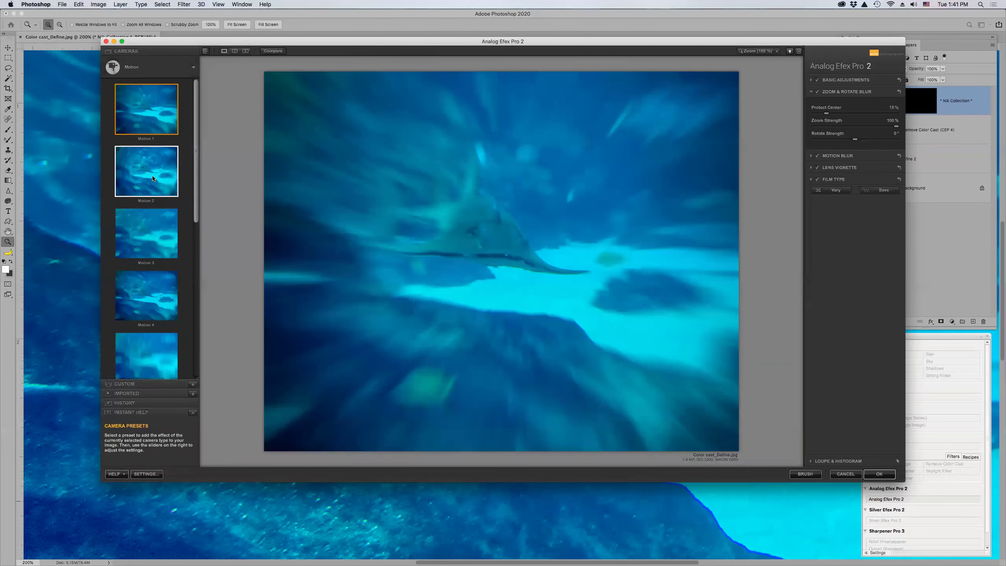
click(152, 178)
click(151, 232)
click(147, 295)
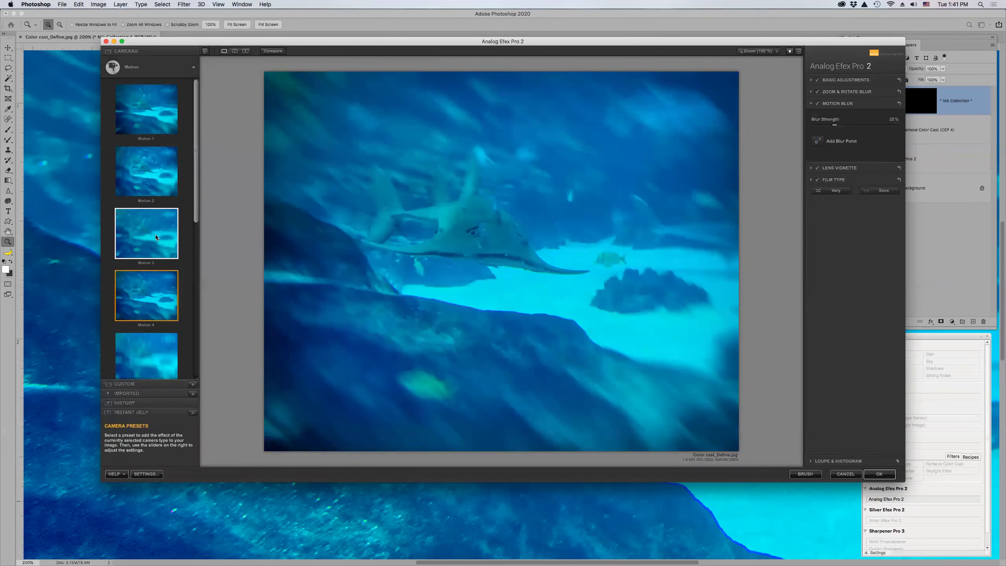
Step: Switch to the Color Cast camera, preview Color Cast 2, then apply the darker Color Cast 4
click(193, 67)
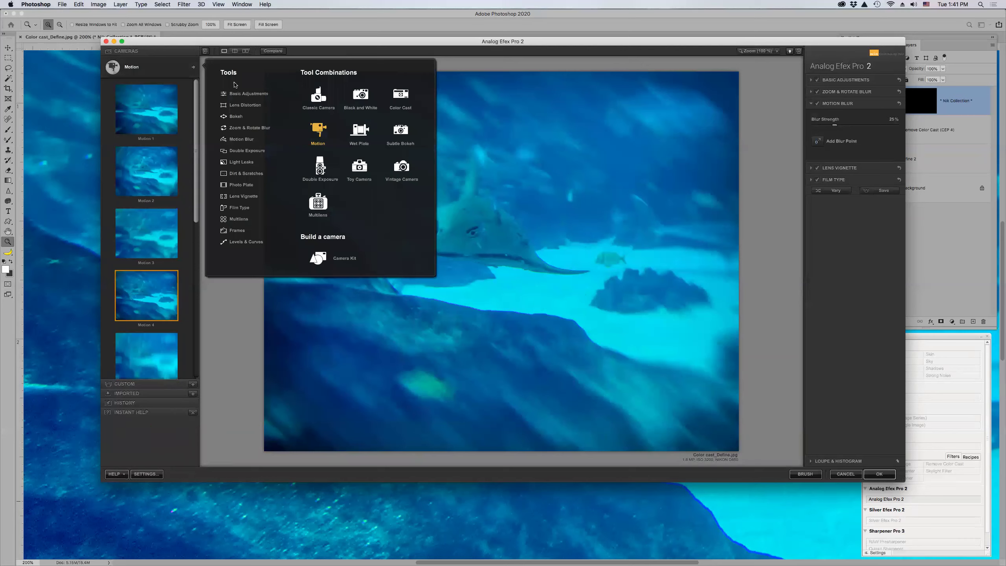
click(400, 97)
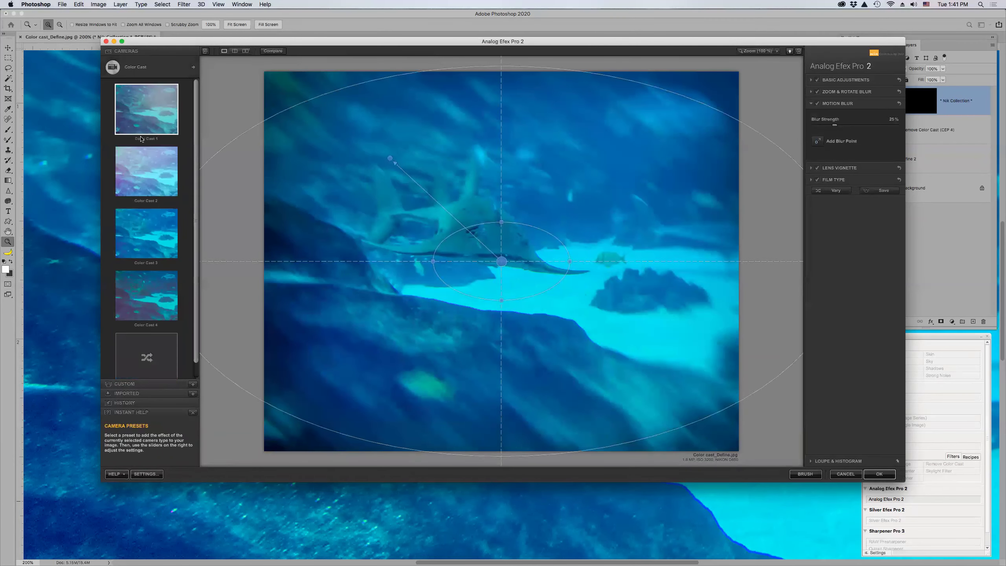
click(142, 177)
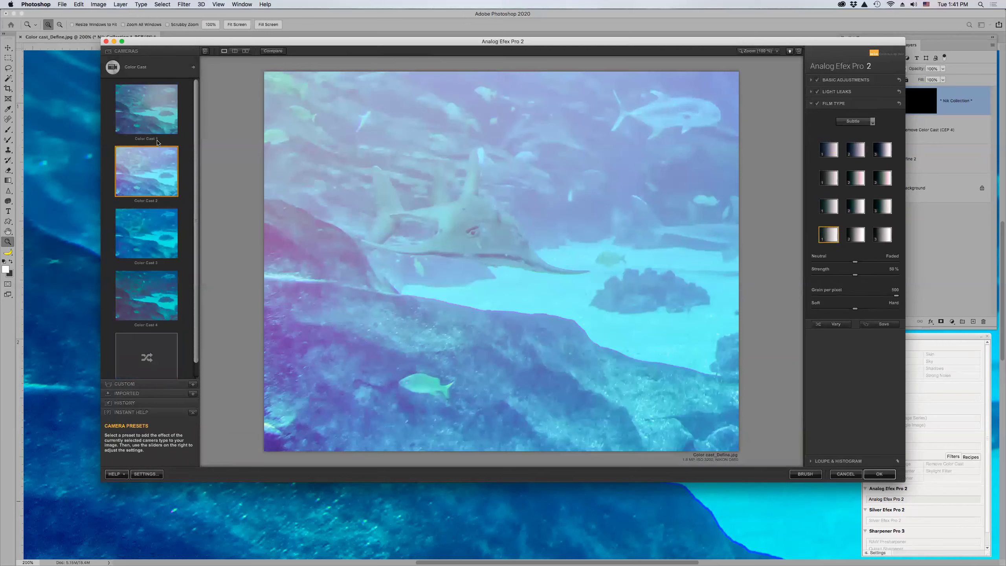
click(153, 300)
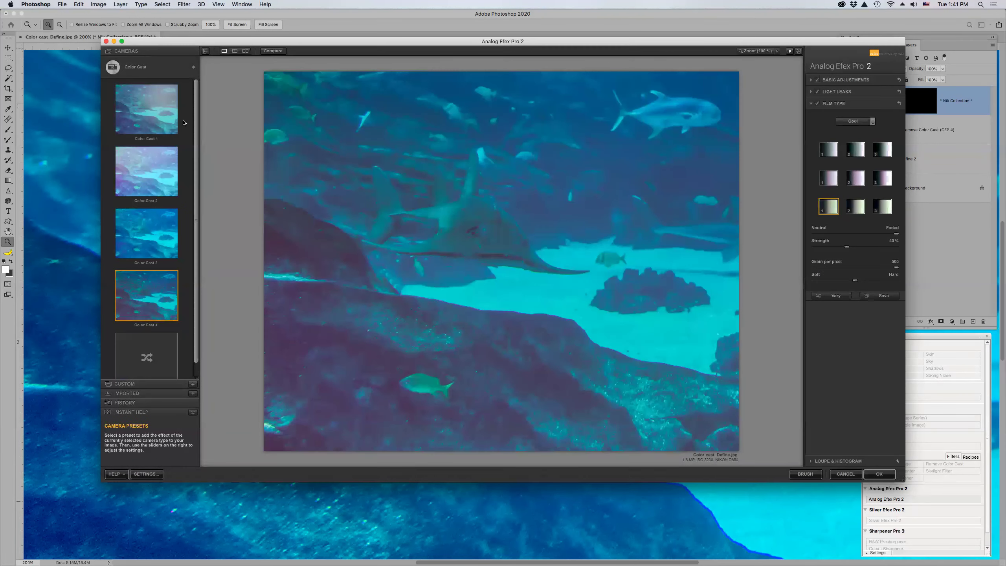
click(193, 67)
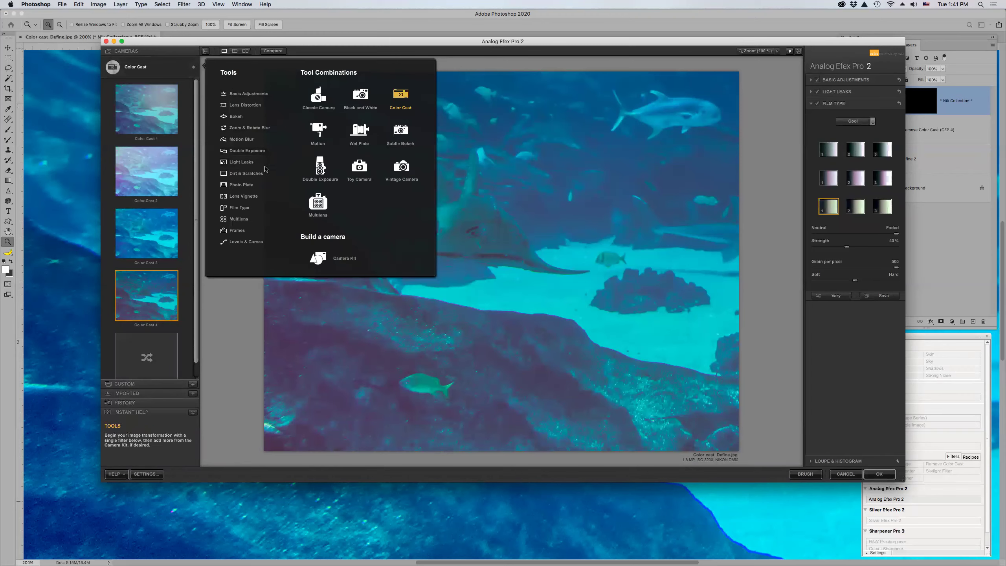
Step: Try Dirt & Scratches textures, from the heaviest dirt to lighter dust variants
click(256, 174)
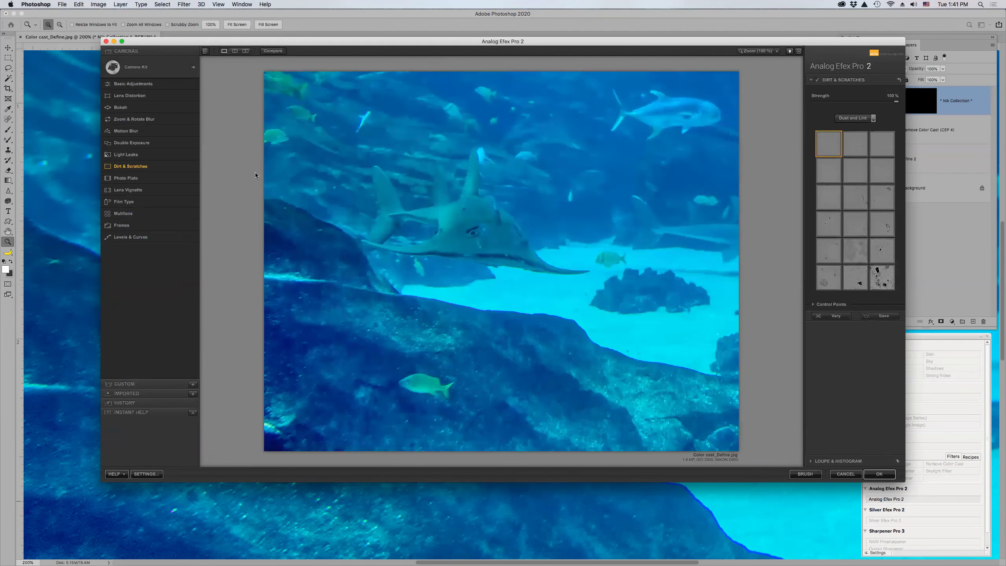
click(885, 277)
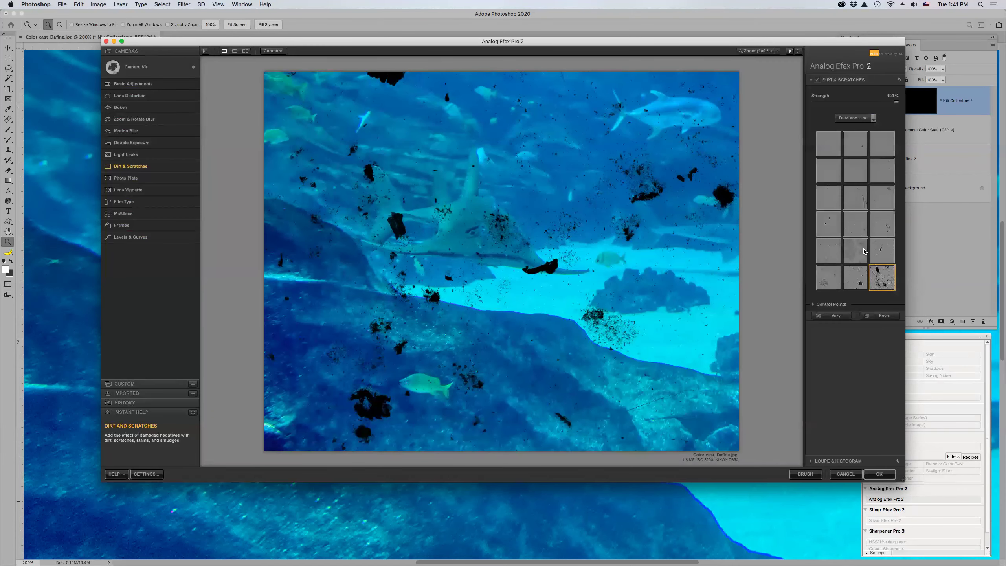
click(863, 251)
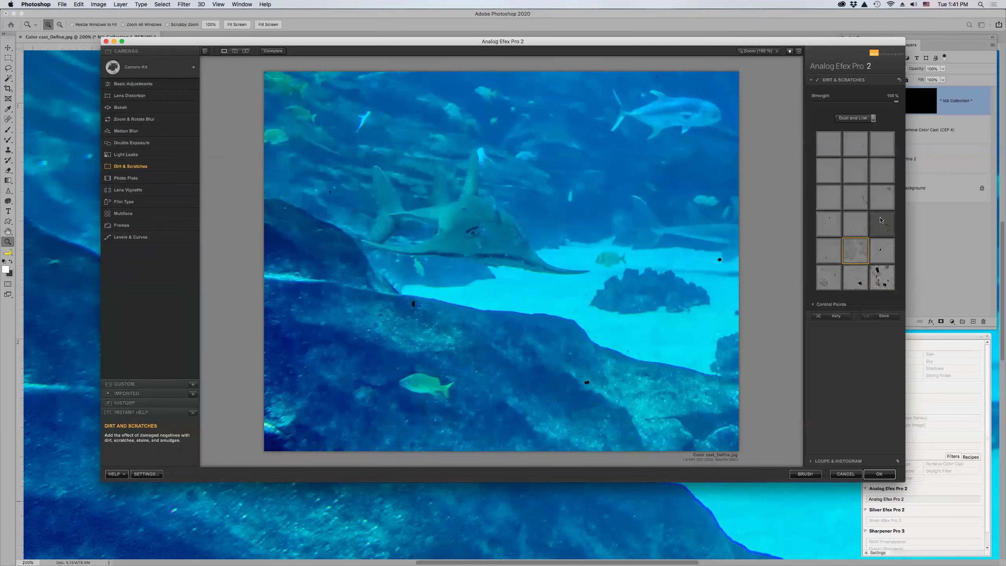
click(878, 218)
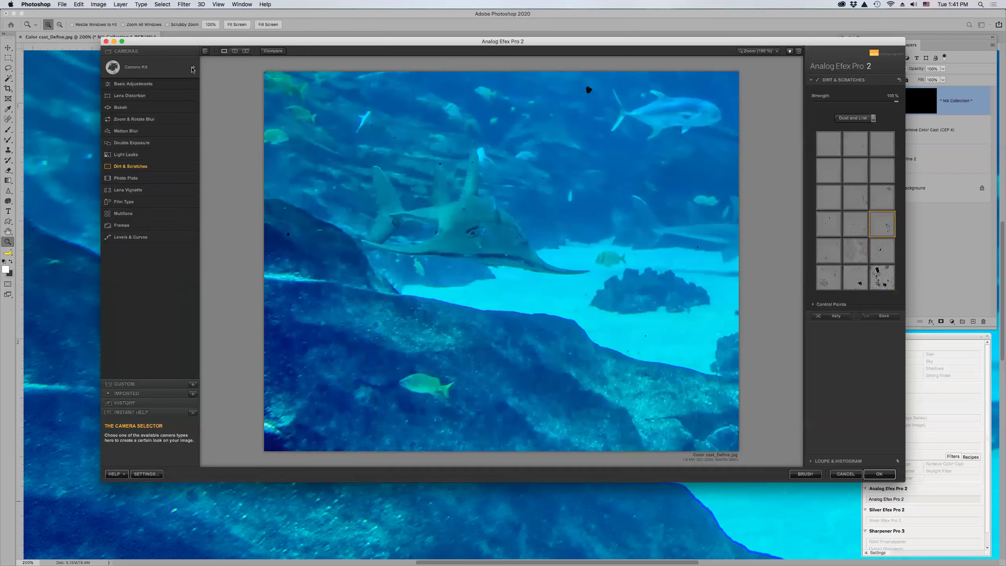
Step: Preview Double Exposure 1 and Vintage Camera looks, then cancel Analog Efex Pro 2
click(193, 69)
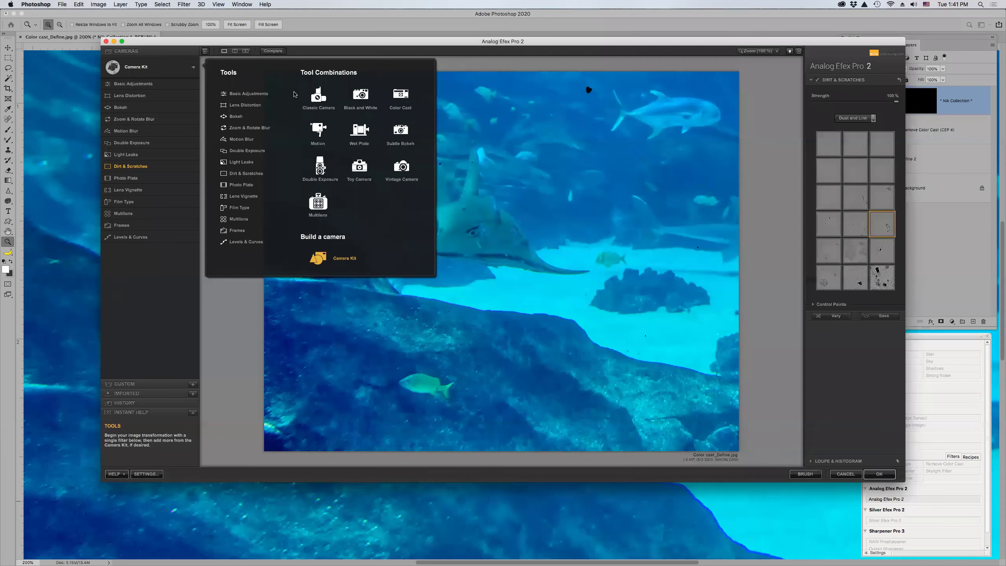
click(320, 168)
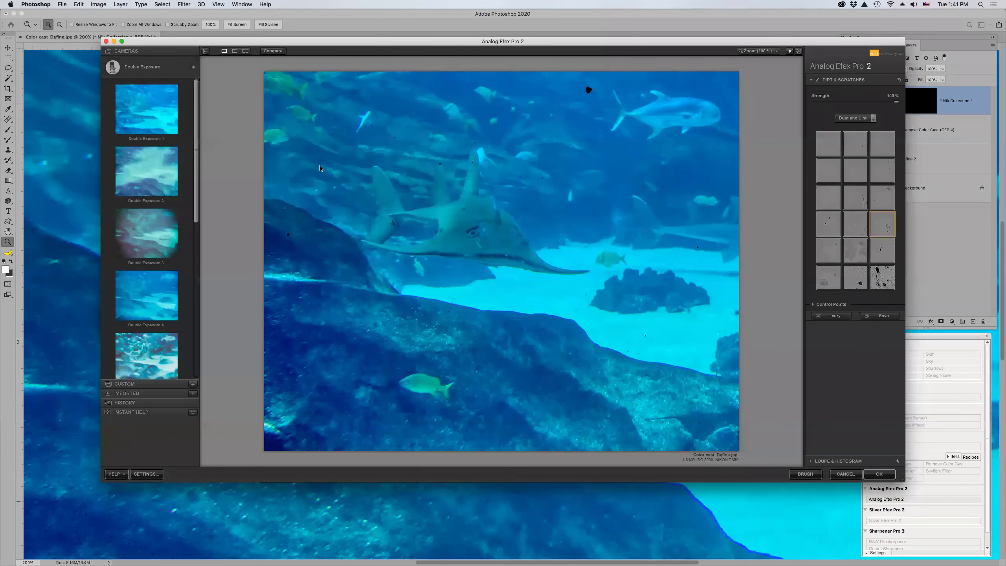
click(147, 111)
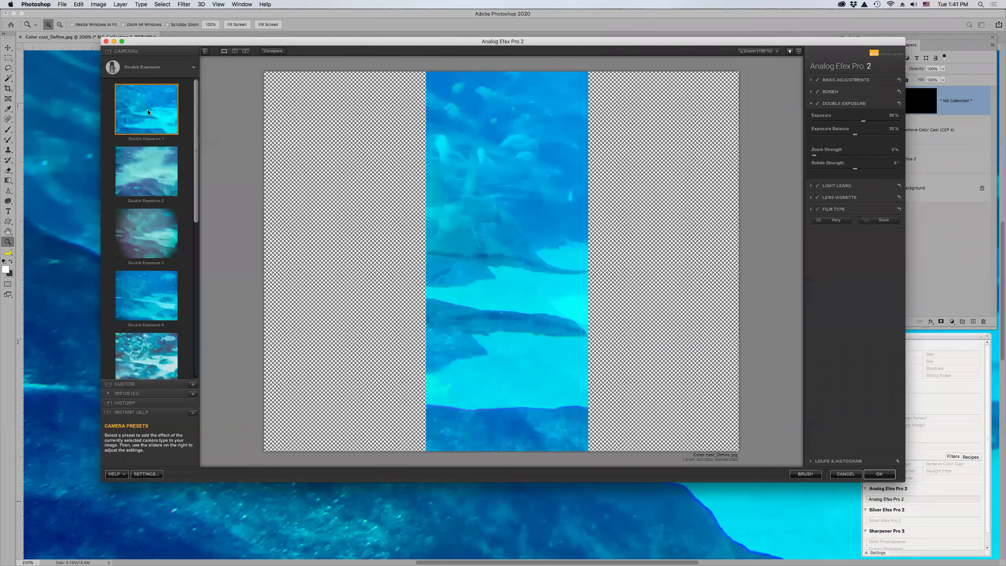
click(192, 68)
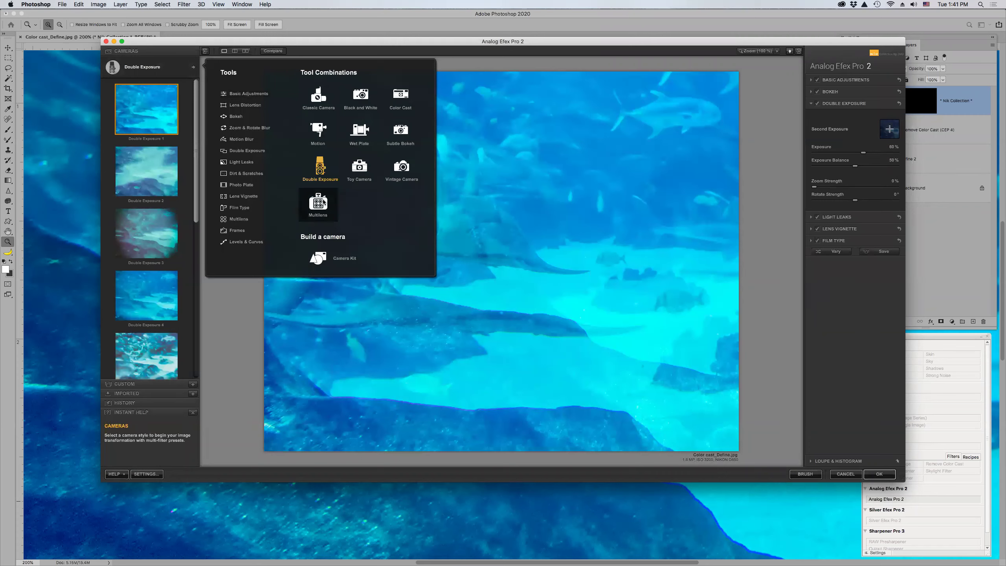
click(404, 171)
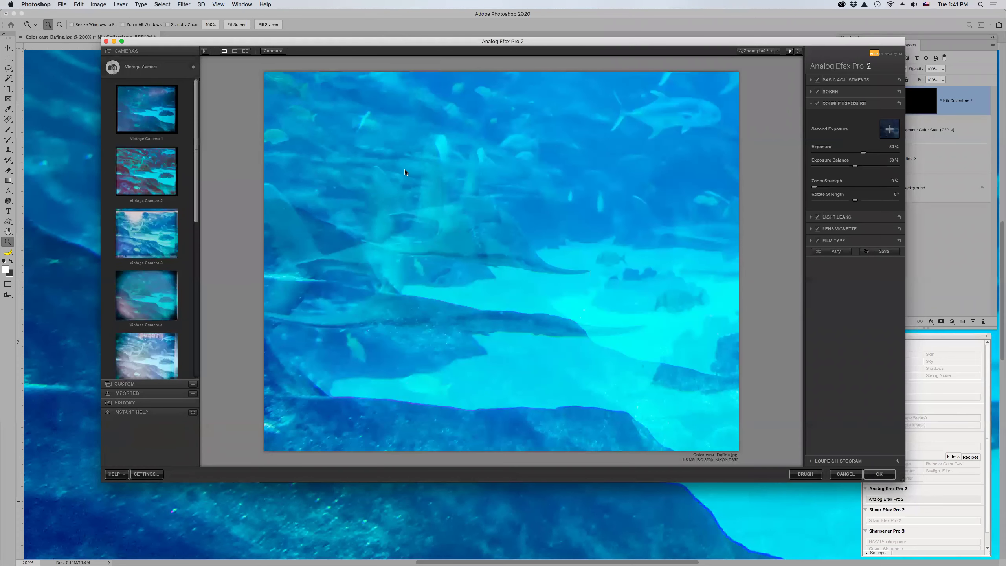
mouse_move(396, 170)
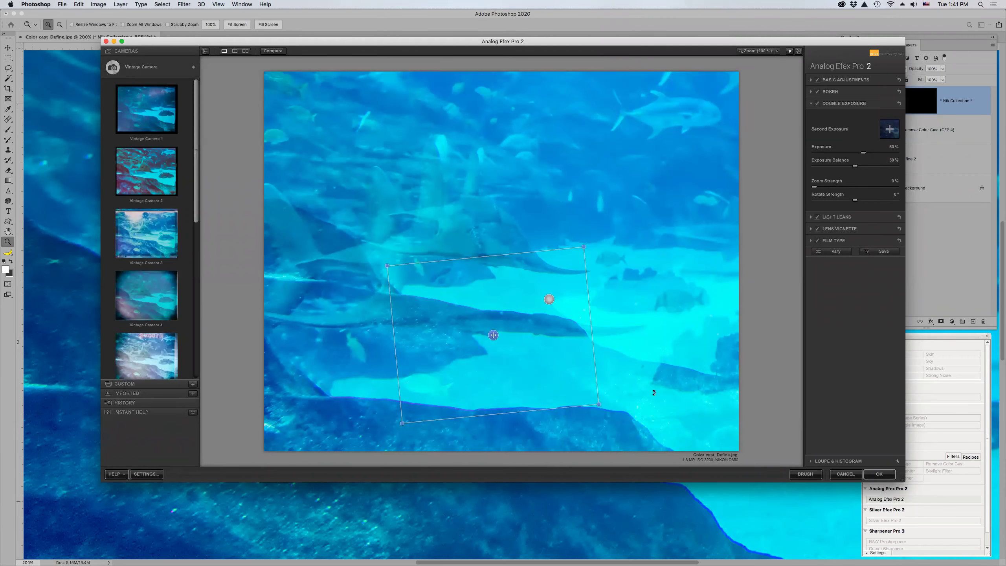
click(845, 474)
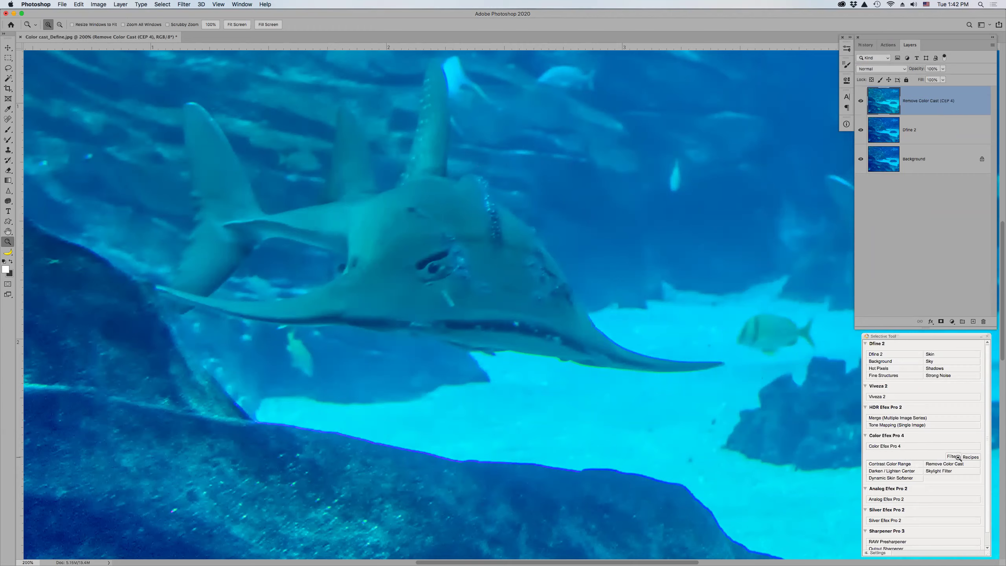
Step: Preview Bleach Bypass in Color Efex Pro 4 at about -2% brightness and -40% saturation
click(892, 445)
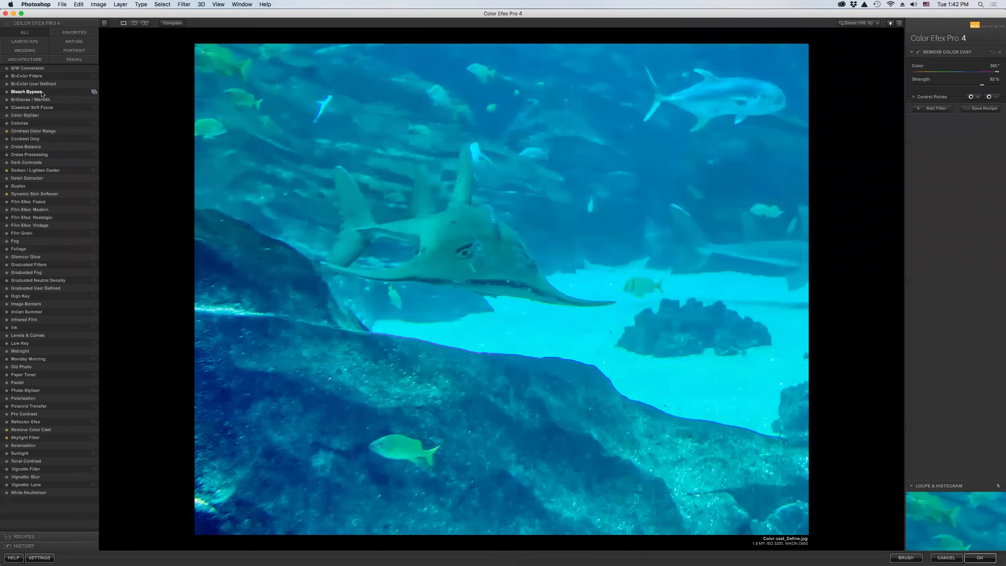
click(42, 92)
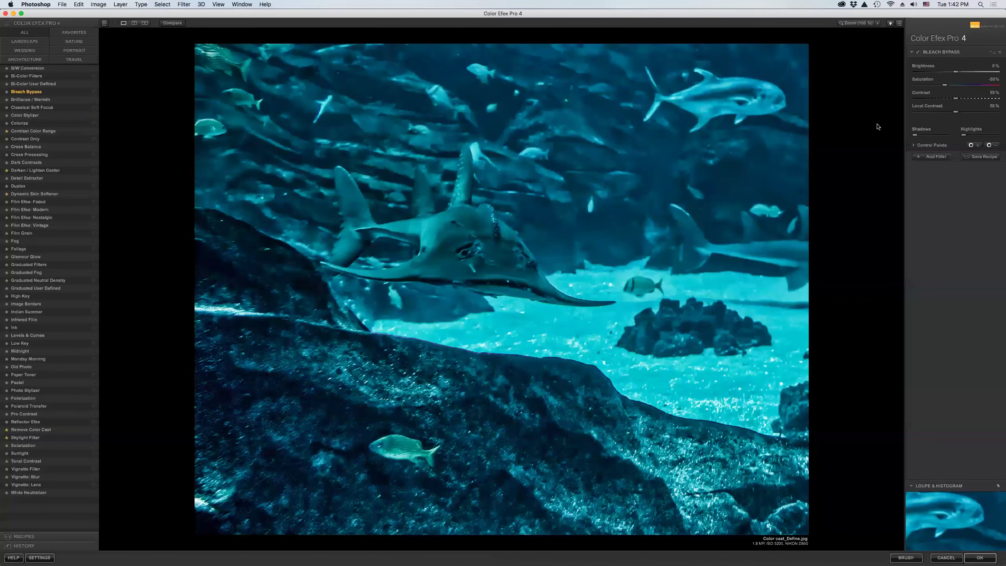
click(945, 72)
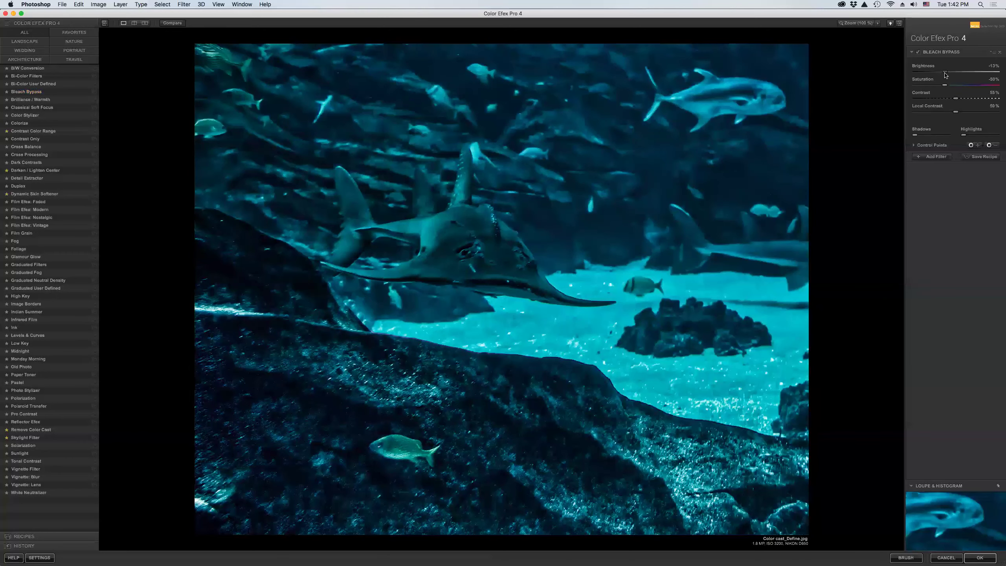
drag(944, 73, 955, 73)
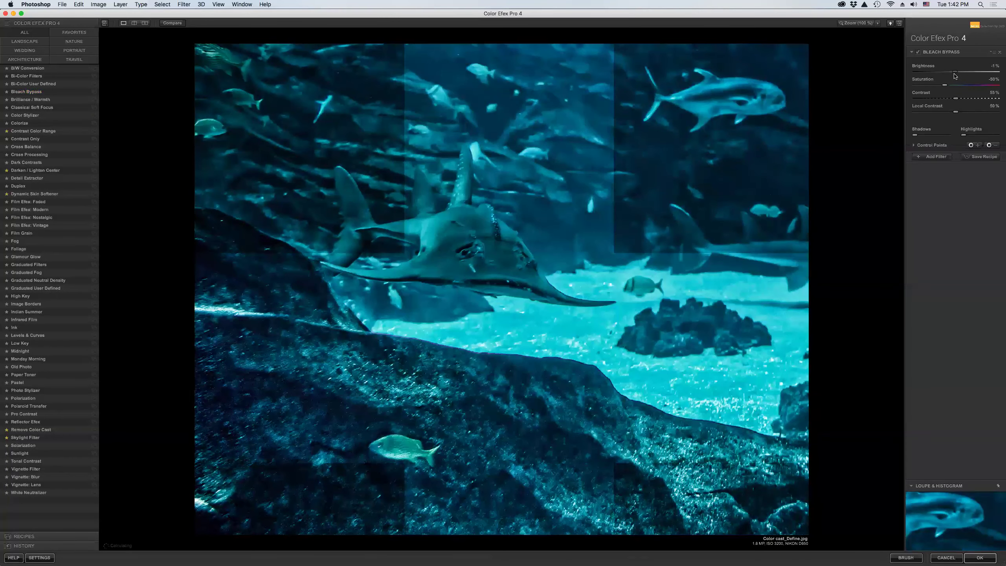
click(955, 85)
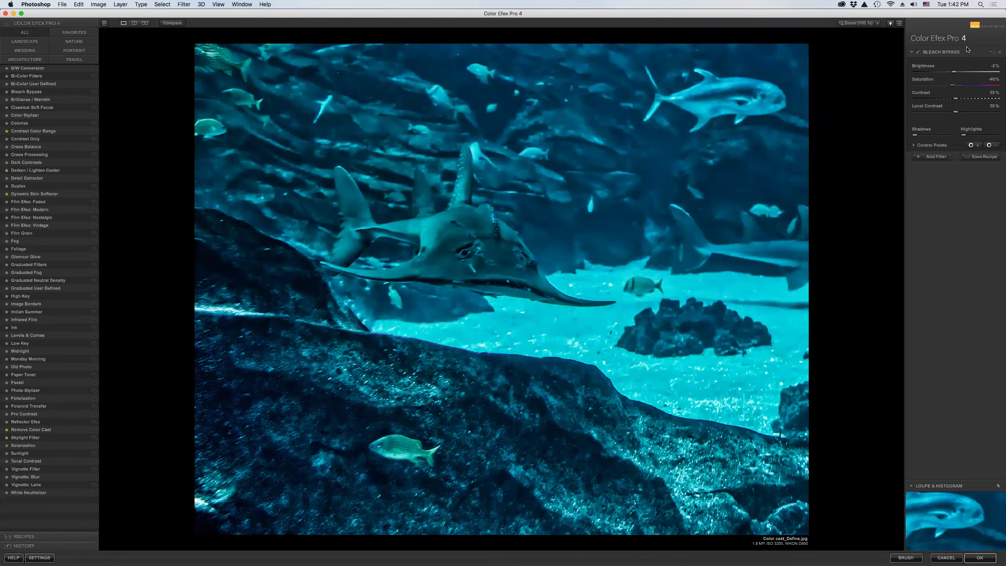
mouse_move(913, 498)
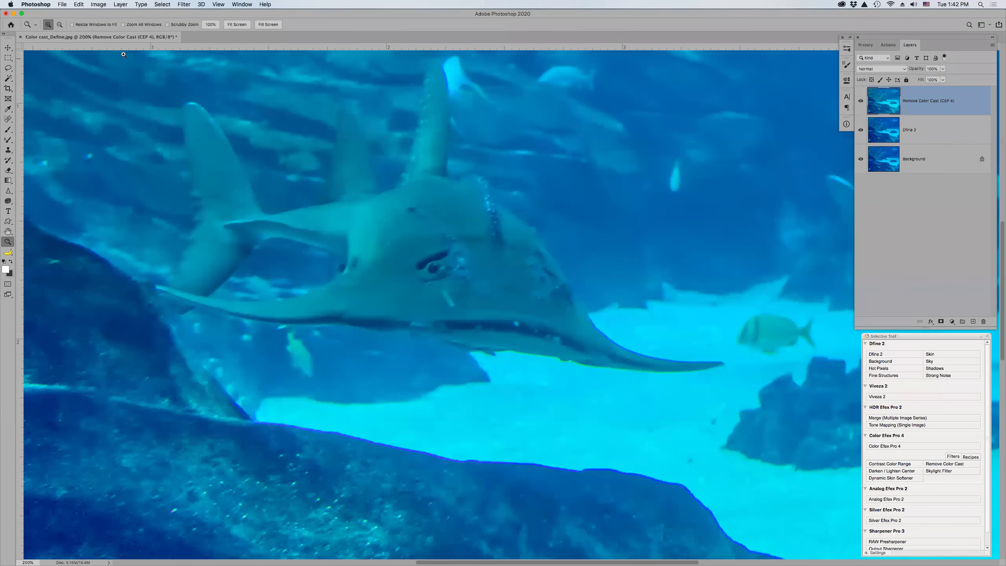
Step: Close the shark photo Color cast_Define.jpg, discarding its unsaved changes with Don't Save
click(20, 37)
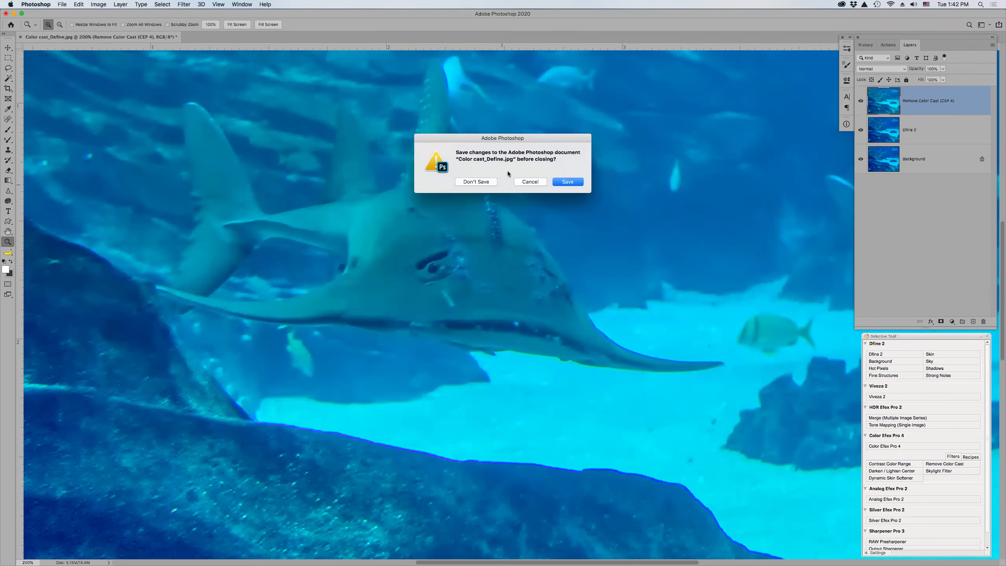
click(475, 182)
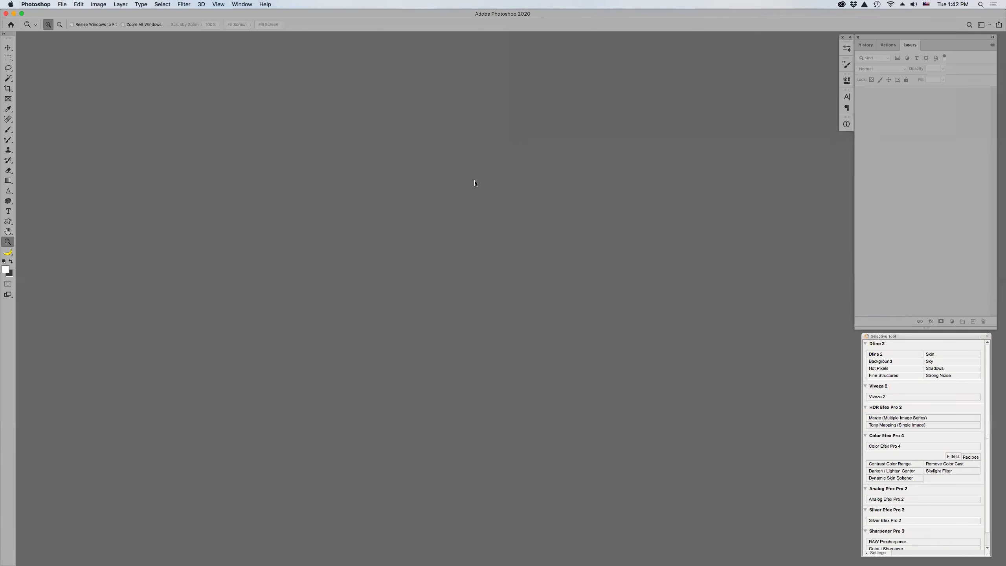